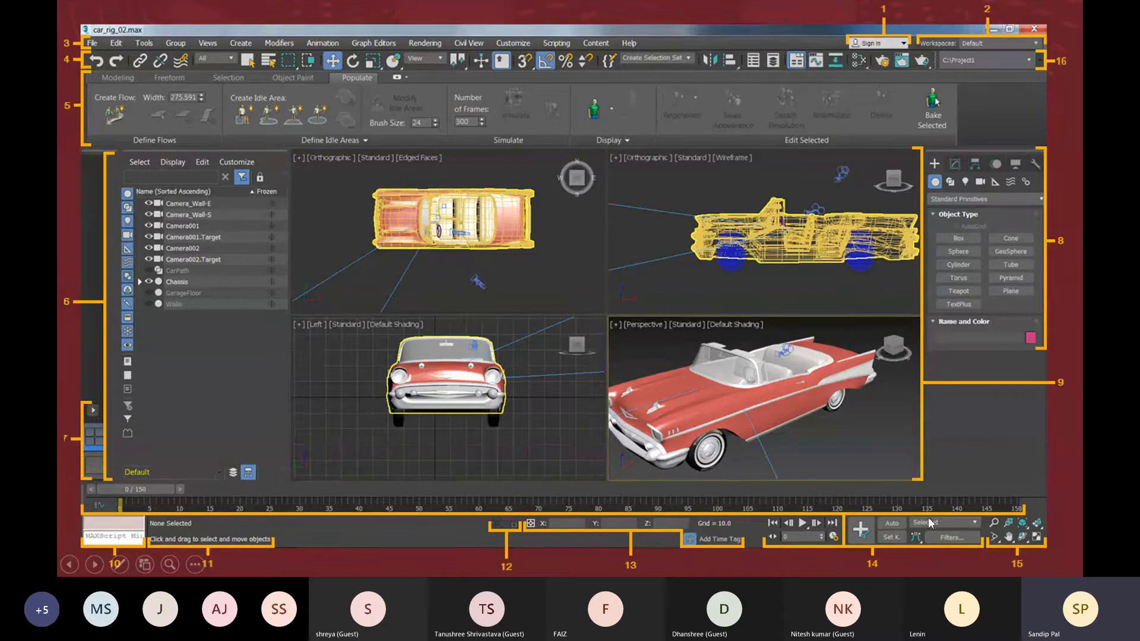
- Leave the slideshow for 3ds Max and examine the Object Paint ribbon's Paint Objects and Brush Settings
{"action": "key", "text": "Escape"}
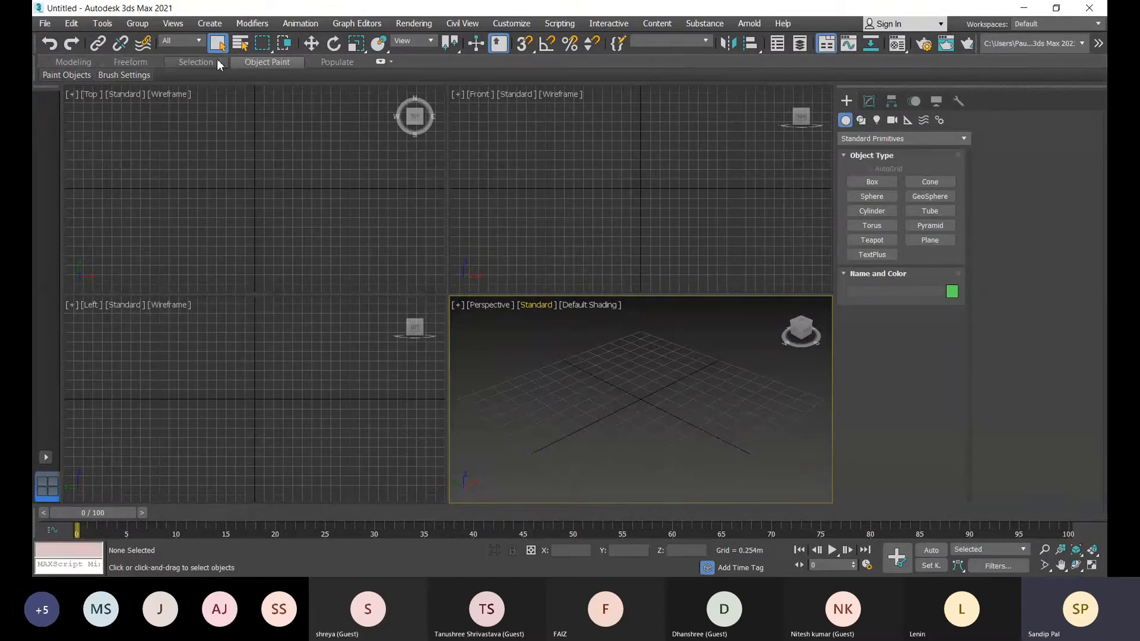
{"action": "left_click", "coordinate": [67, 74]}
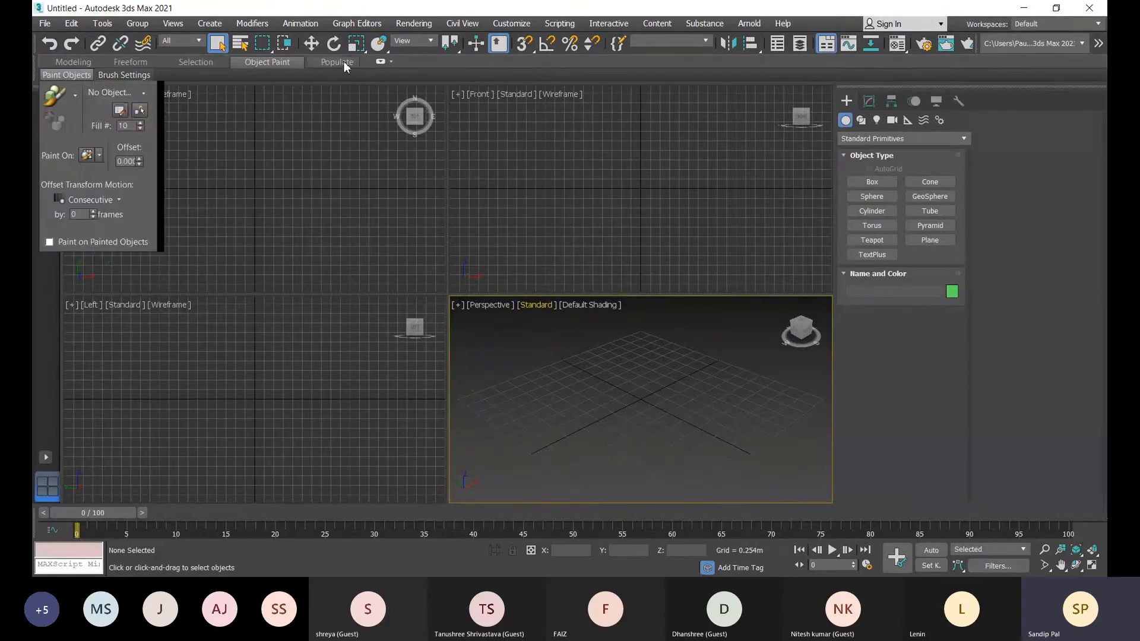
{"action": "left_click", "coordinate": [124, 74]}
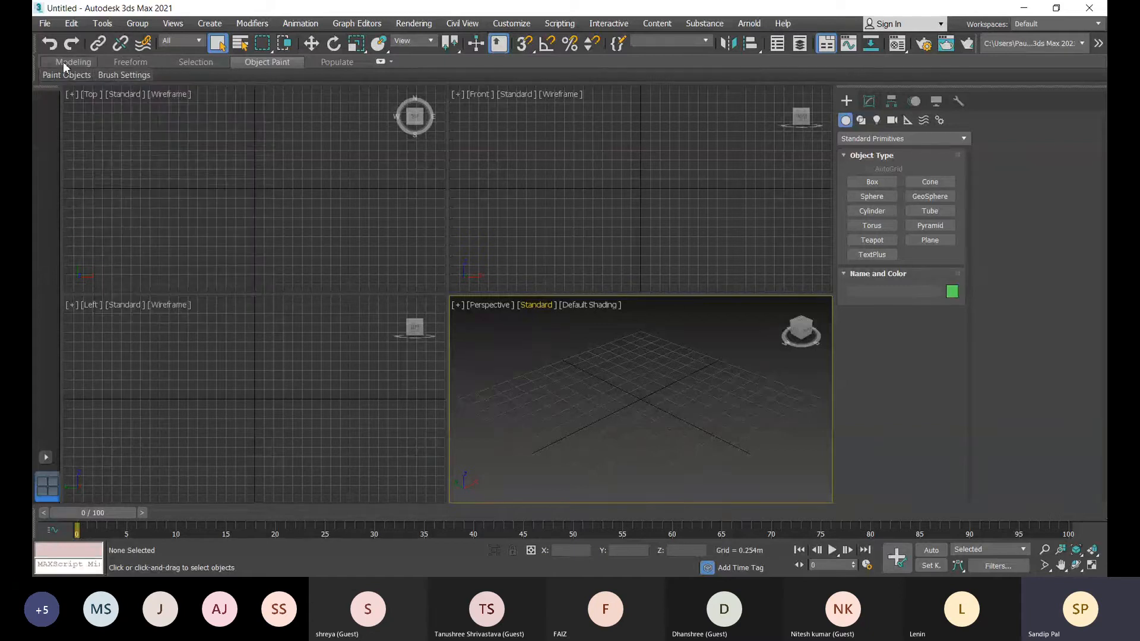
{"action": "left_click", "coordinate": [380, 62]}
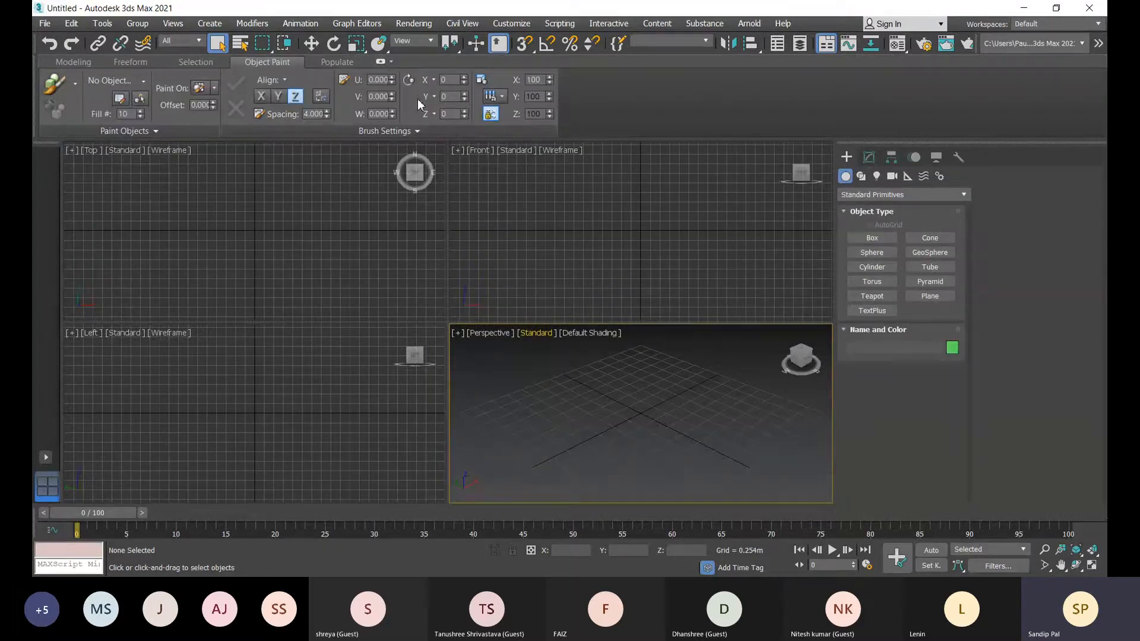
{"action": "left_click", "coordinate": [381, 62]}
- Expand the ribbon to its full size and show the Modeling tools
{"action": "mouse_move", "coordinate": [111, 78]}
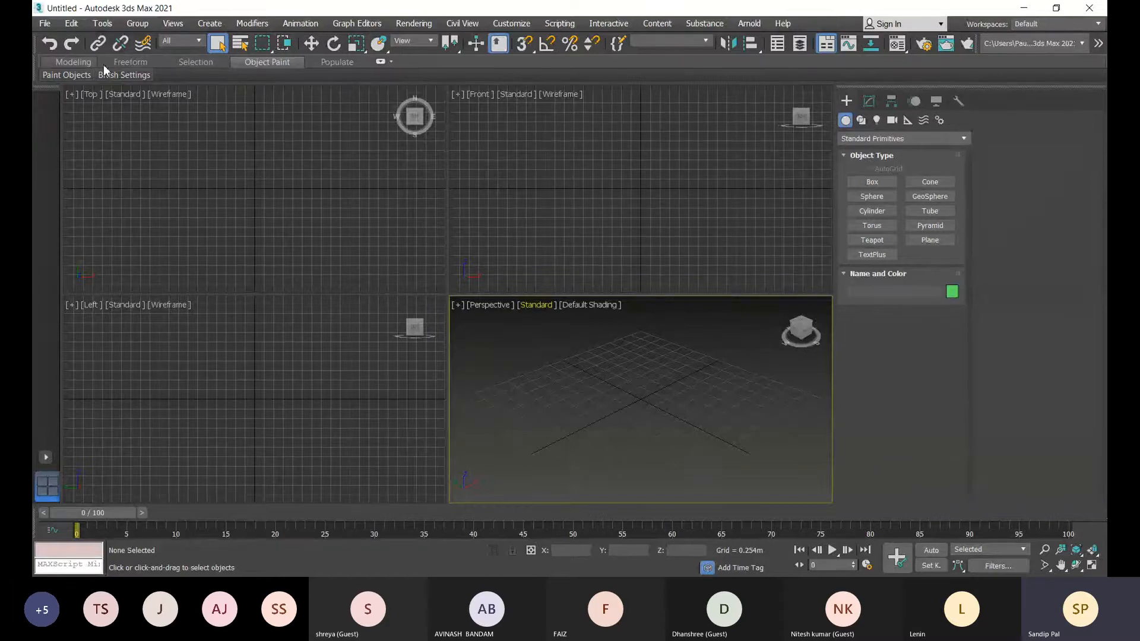
{"action": "left_click", "coordinate": [380, 62]}
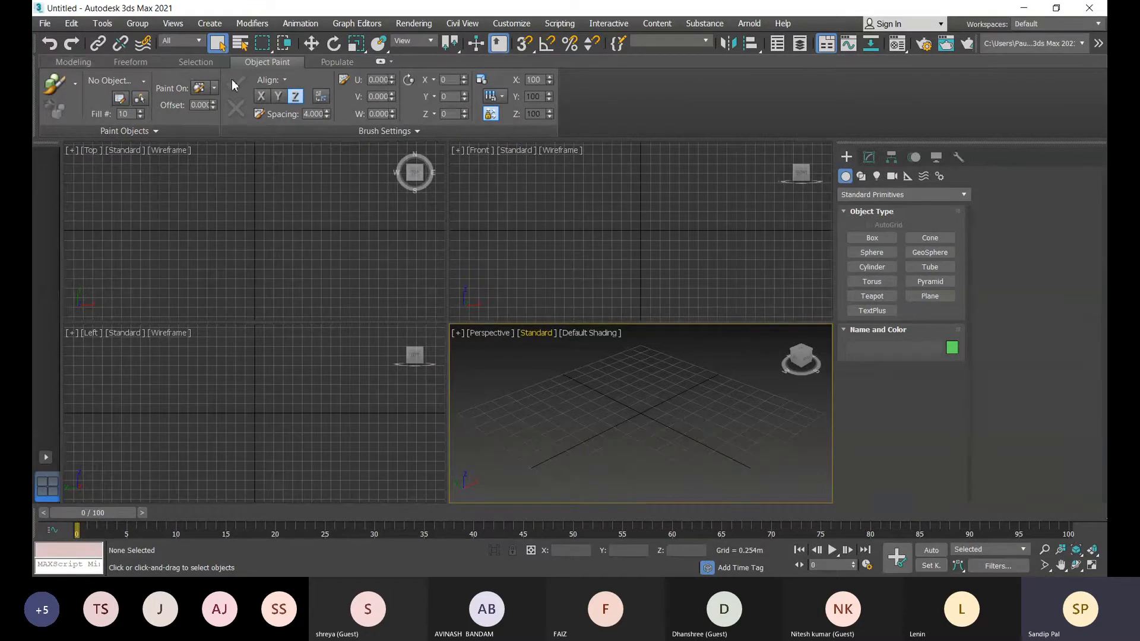
{"action": "left_click", "coordinate": [82, 63]}
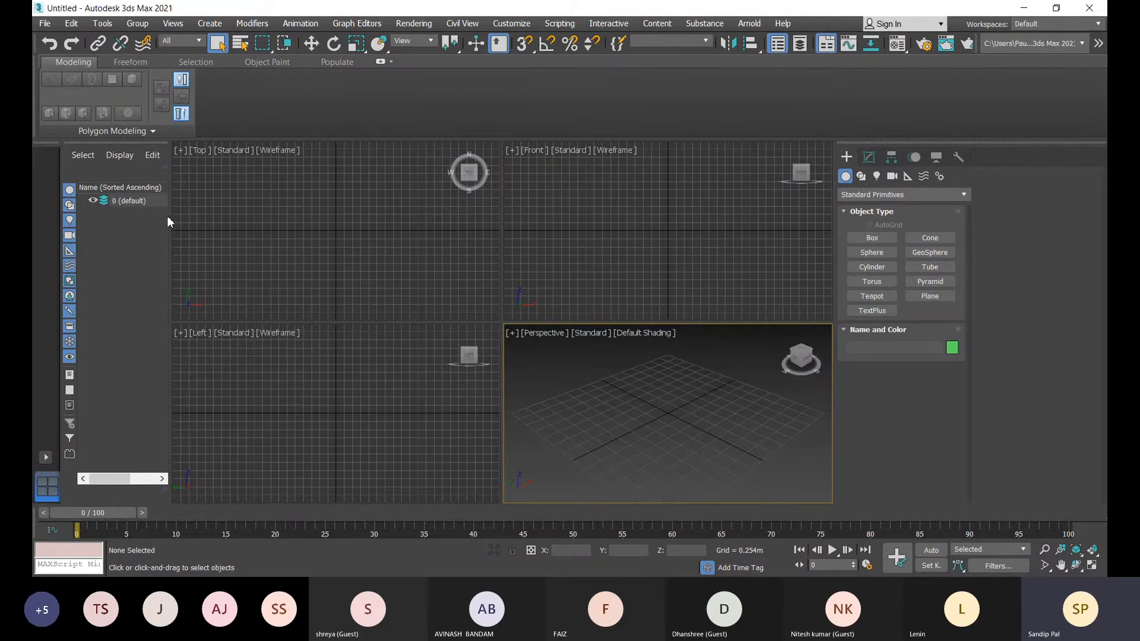
- Undock and close the Scene Explorer, and minimize the ribbon to its panel titles
{"action": "left_click_drag", "start_coordinate": [171, 217], "coordinate": [231, 222]}
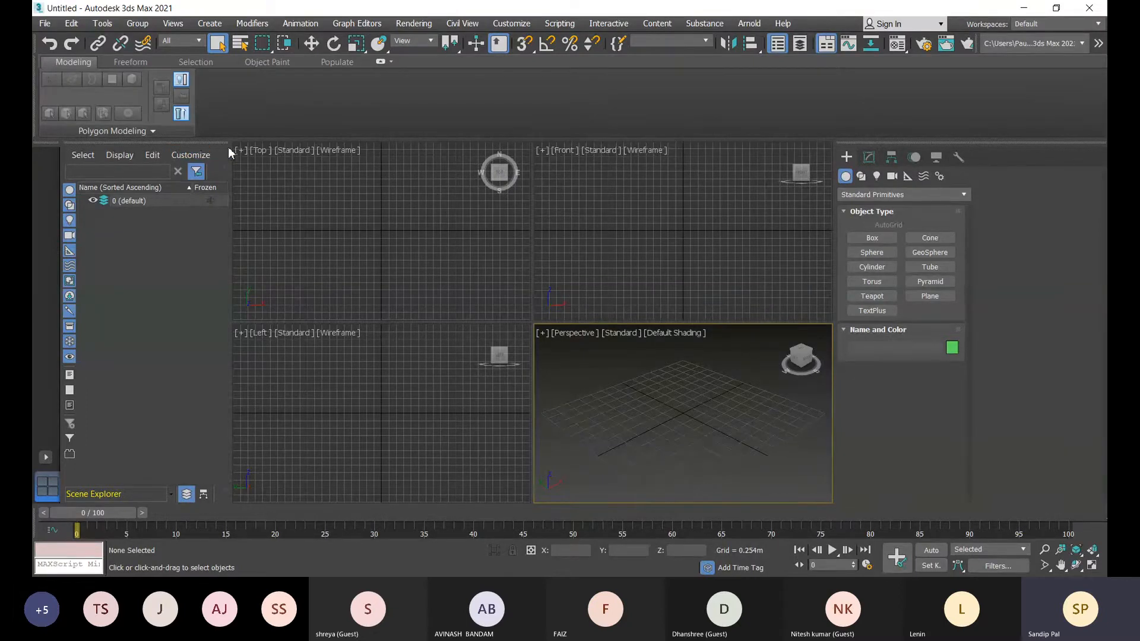
{"action": "left_click_drag", "start_coordinate": [207, 143], "coordinate": [196, 145]}
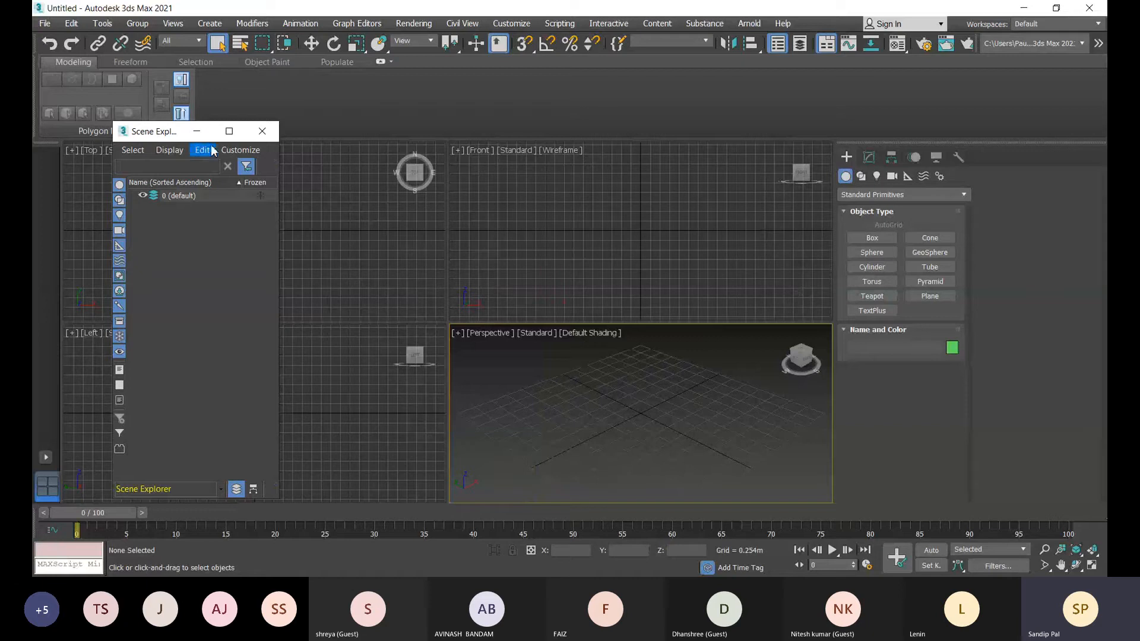
{"action": "left_click", "coordinate": [262, 131]}
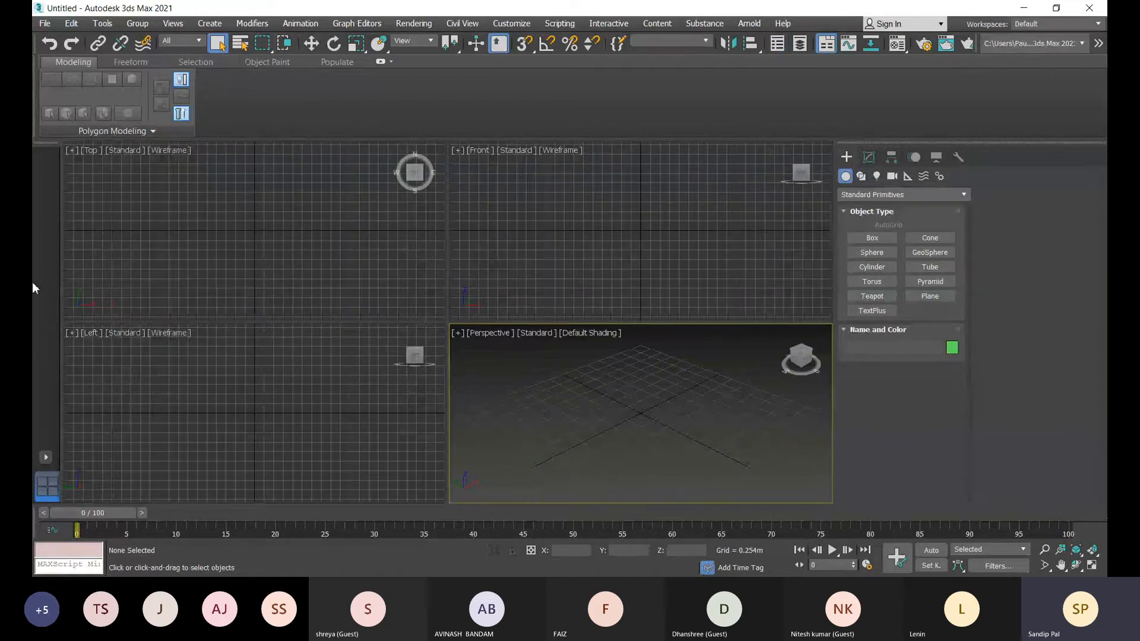
{"action": "left_click", "coordinate": [386, 62]}
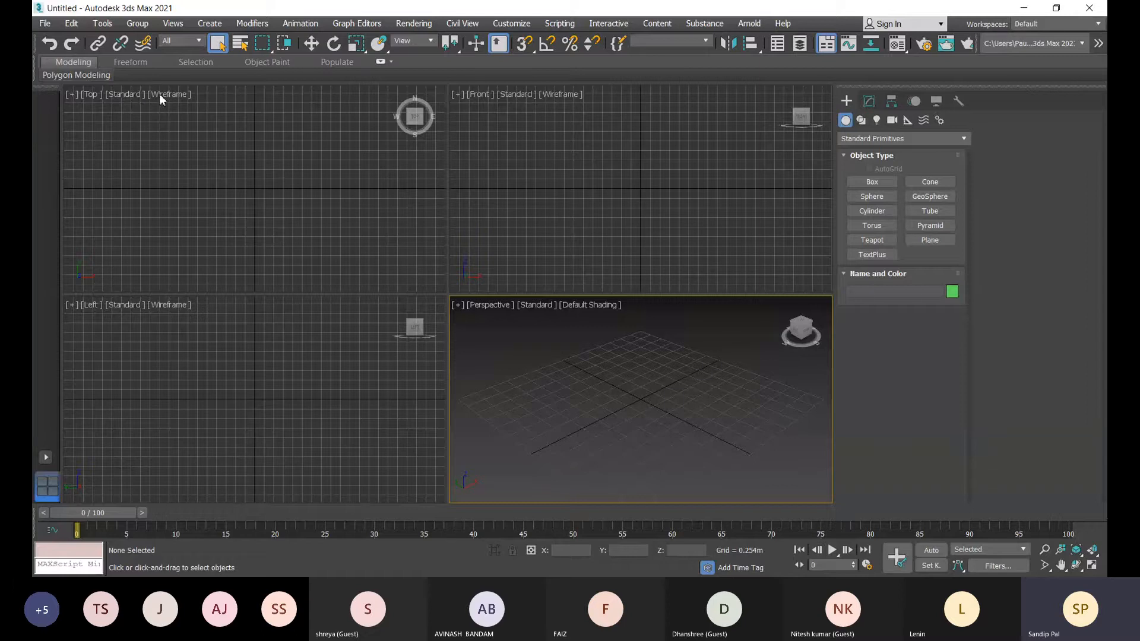
- Examine the Top viewport's rendering quality options and activate the Front, Left and Perspective viewports in turn
{"action": "left_click", "coordinate": [127, 95]}
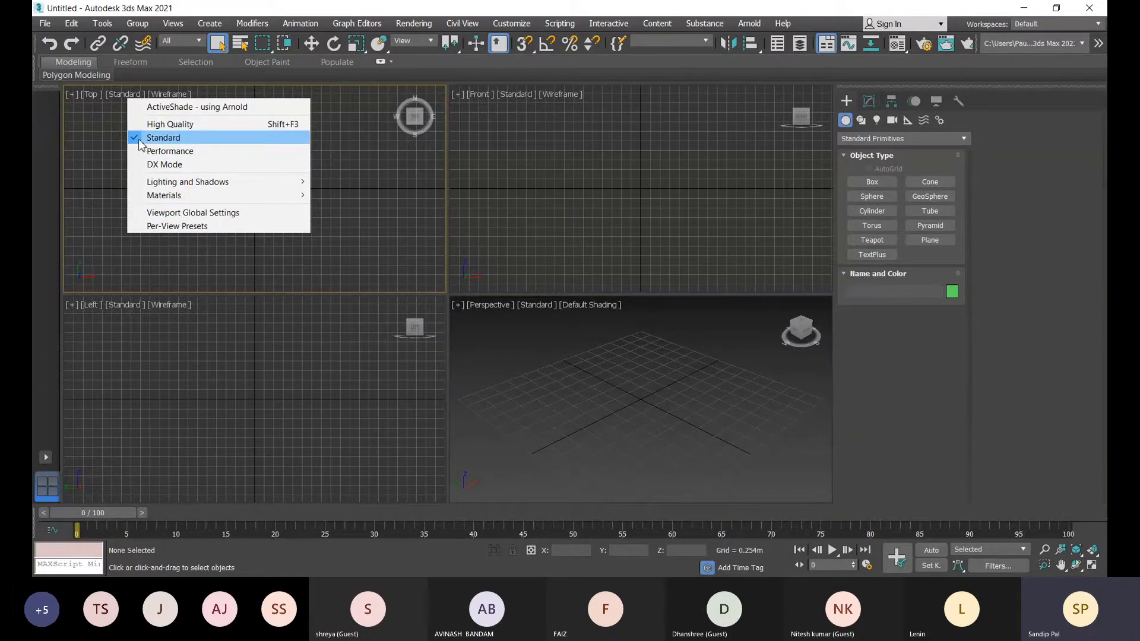
{"action": "left_click", "coordinate": [94, 155]}
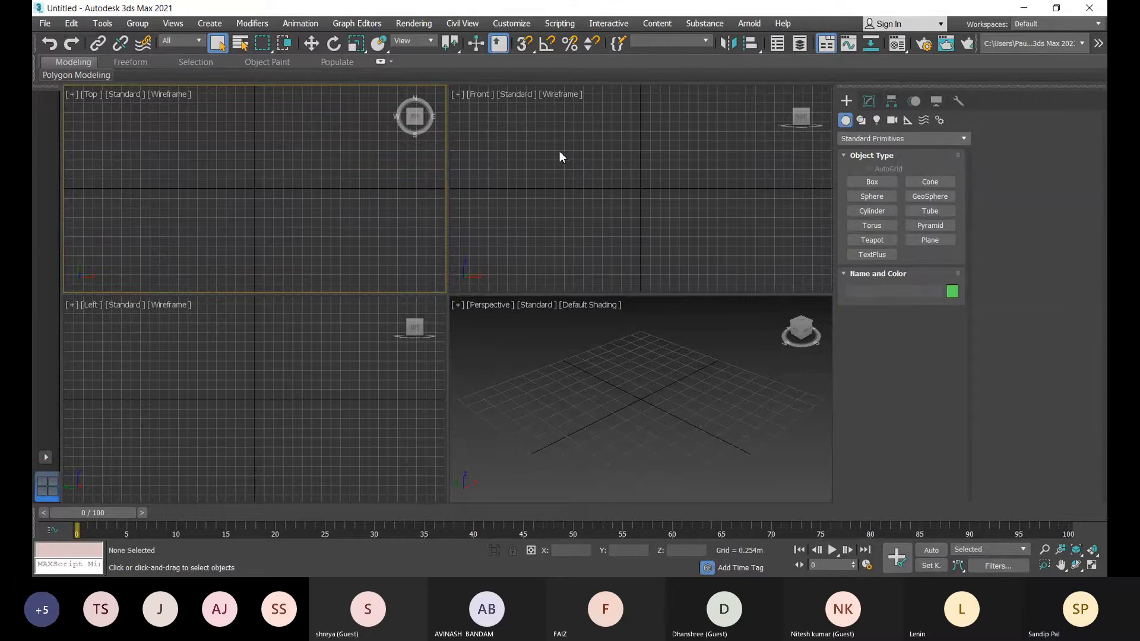
{"action": "left_click", "coordinate": [493, 156]}
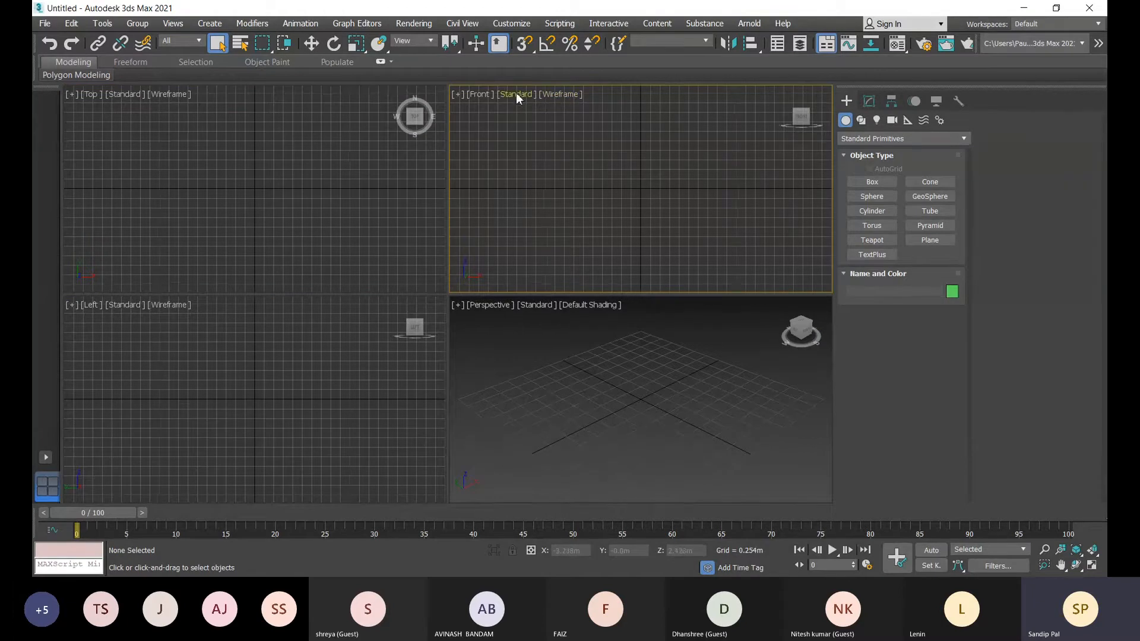
{"action": "left_click", "coordinate": [162, 394]}
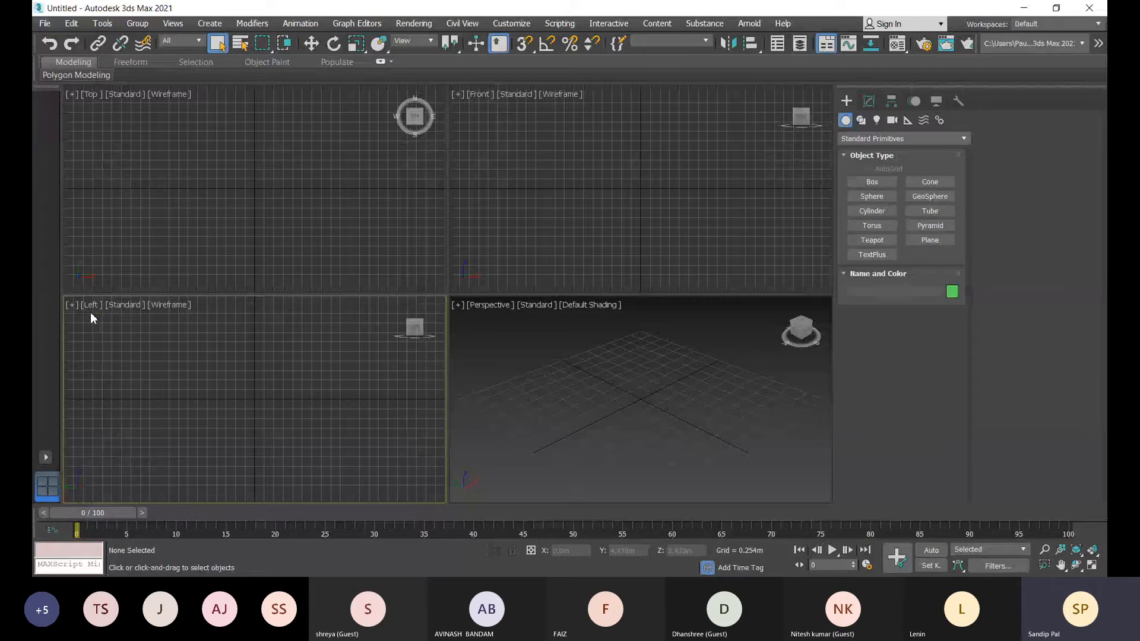
{"action": "left_click", "coordinate": [611, 374]}
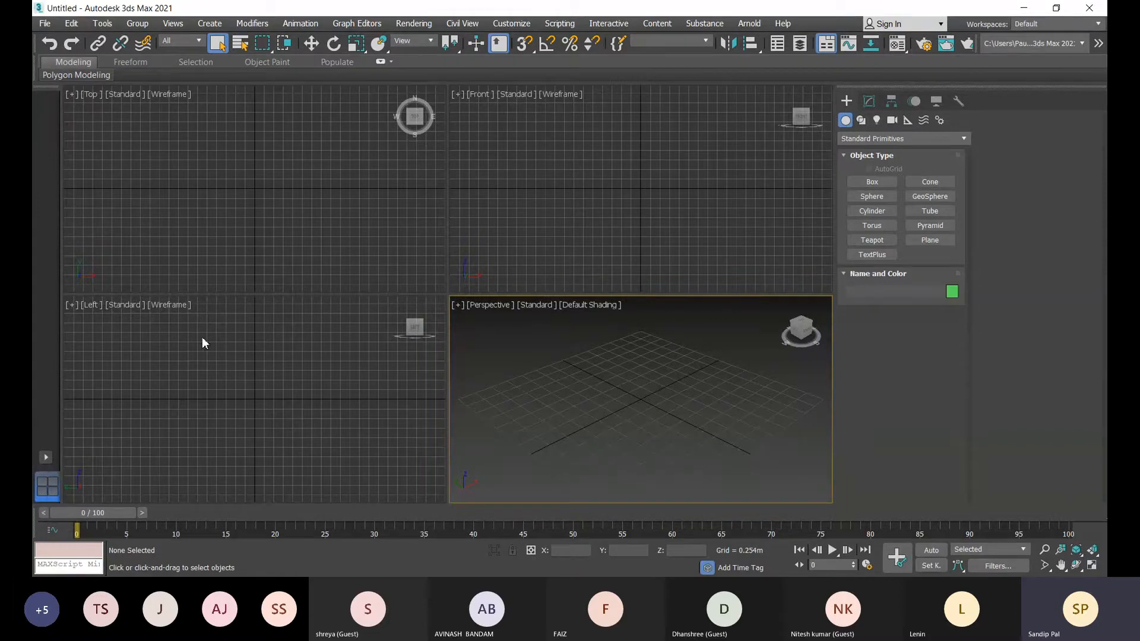
- Apply the viewport layout with one large view beside three stacked small ones, and check the large viewport's point-of-view options
{"action": "left_click", "coordinate": [46, 458]}
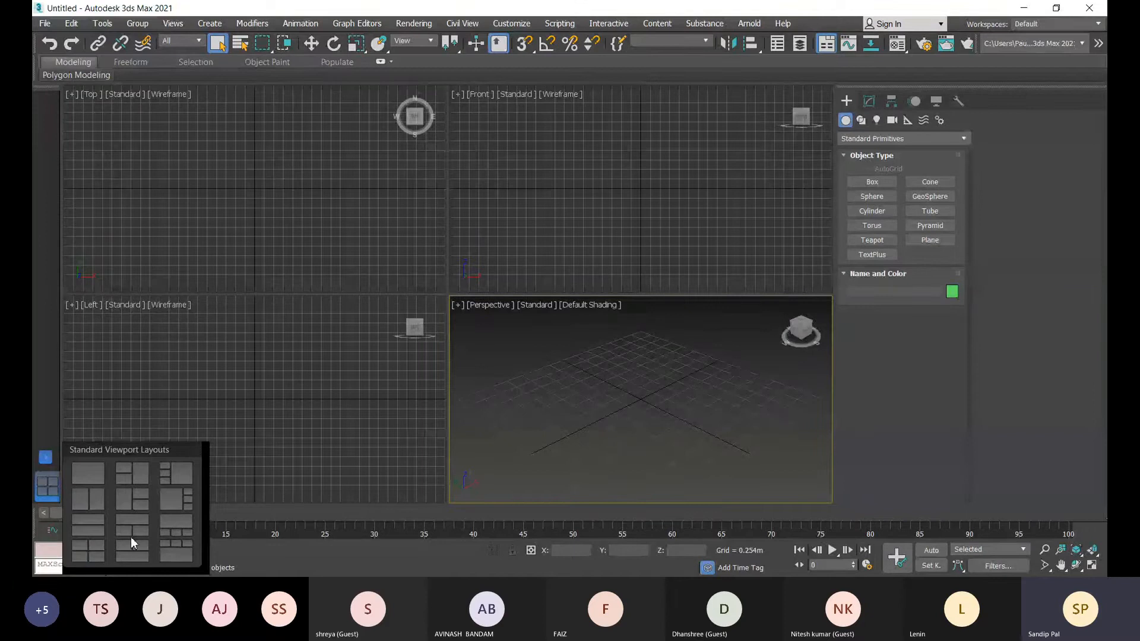
{"action": "left_click", "coordinate": [174, 500]}
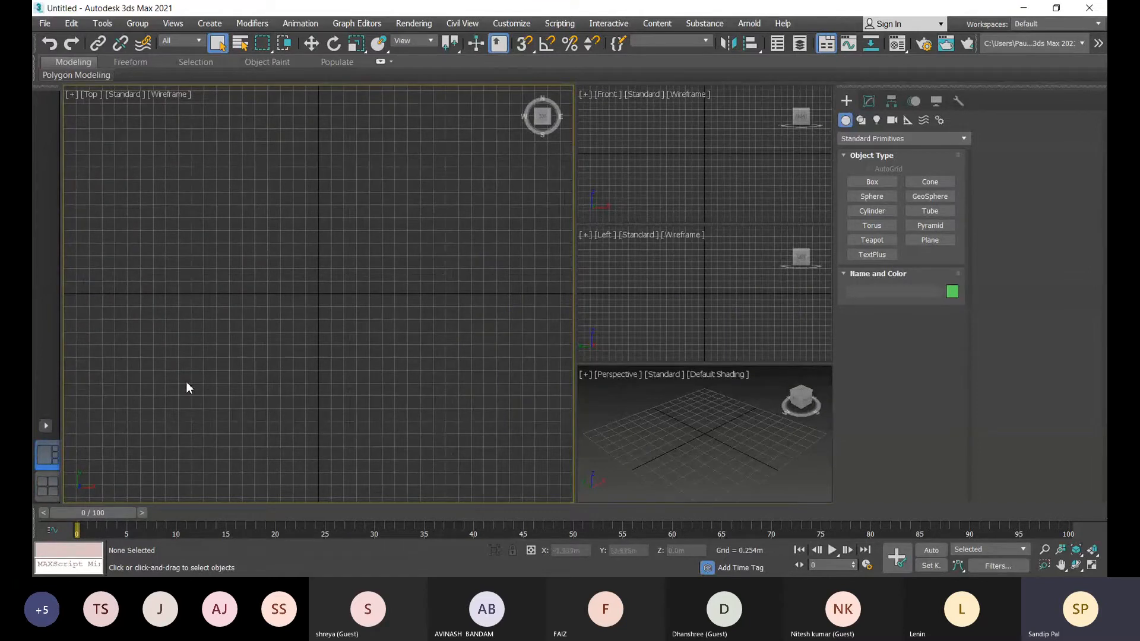
{"action": "left_click", "coordinate": [90, 95]}
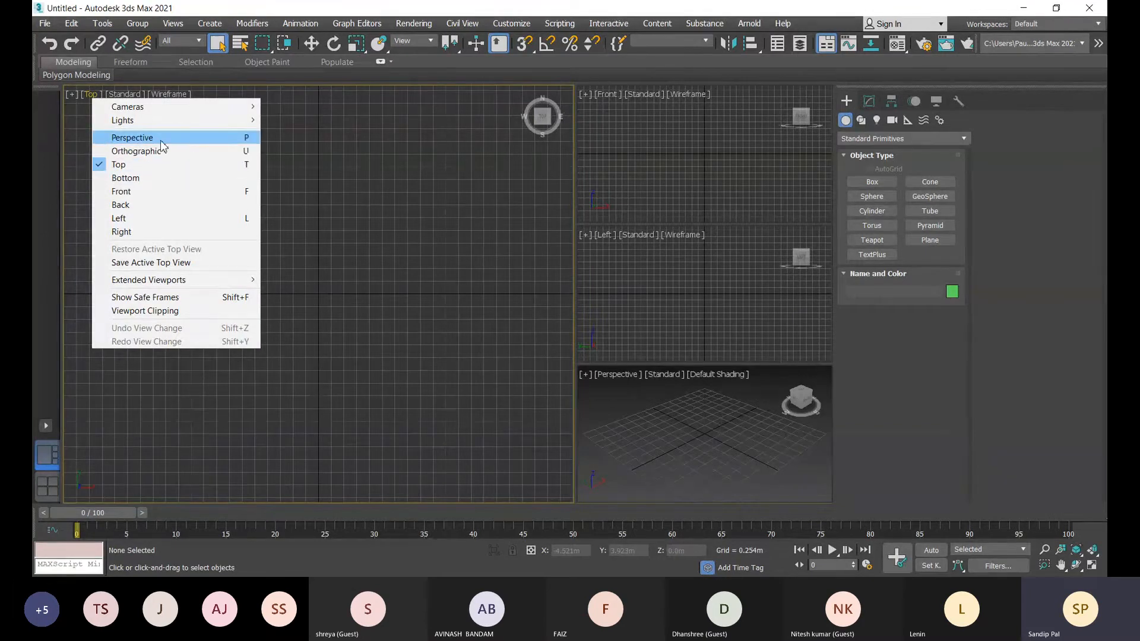
{"action": "left_click", "coordinate": [332, 195]}
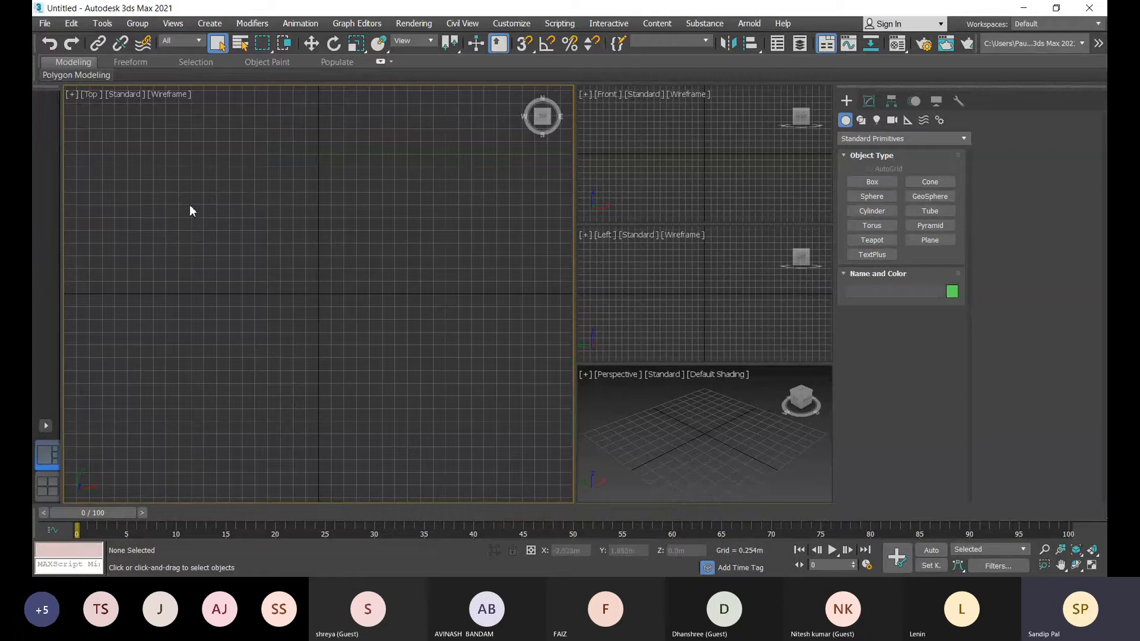
- Cycle the large viewport through the Perspective, Top, Front, Left, Bottom and Right views
{"action": "key", "text": "p"}
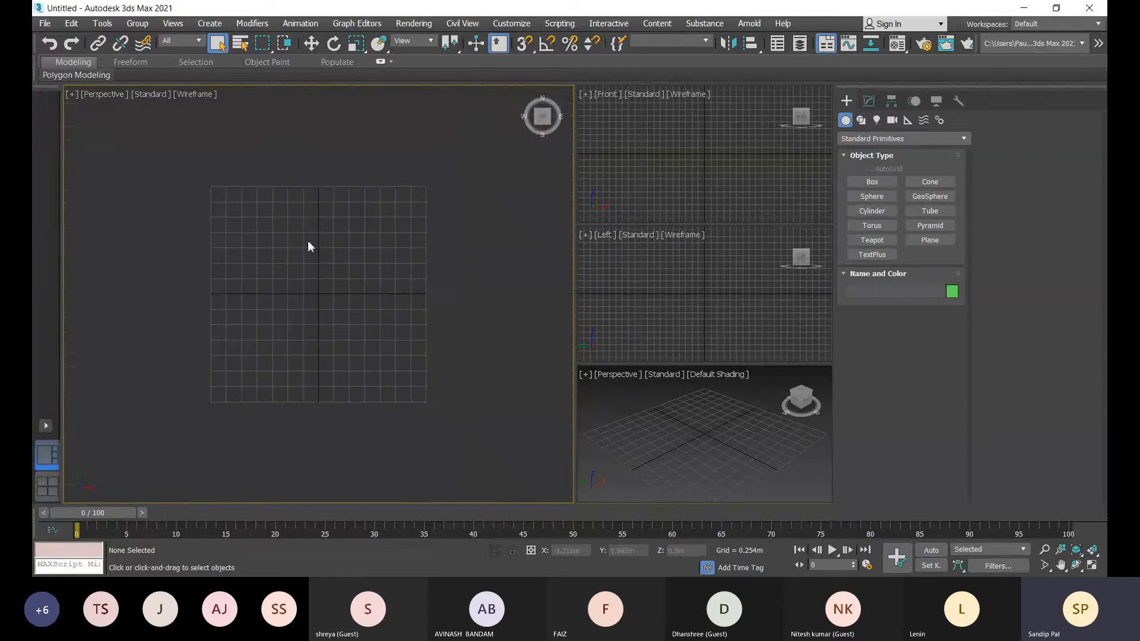
{"action": "left_click", "coordinate": [529, 94]}
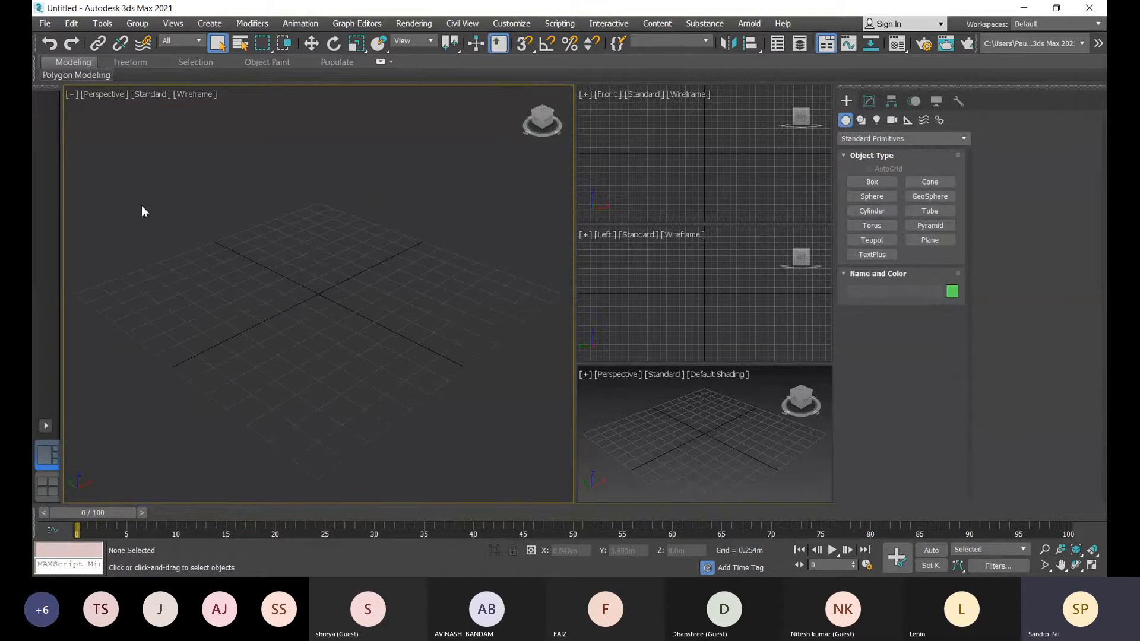
{"action": "key", "text": "t"}
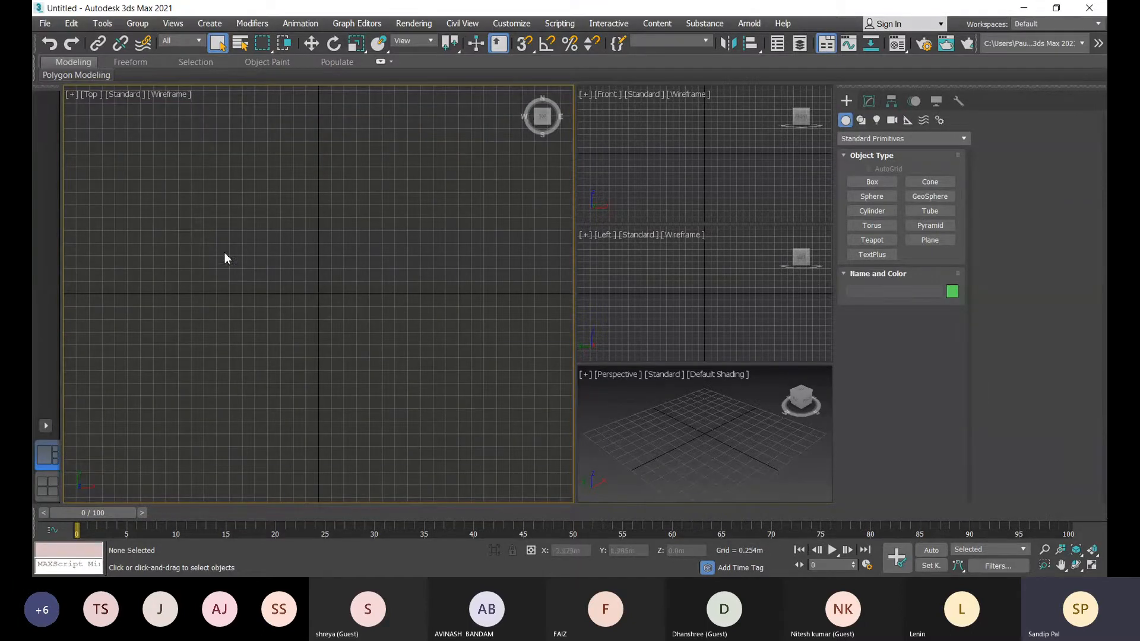
{"action": "key", "text": "f"}
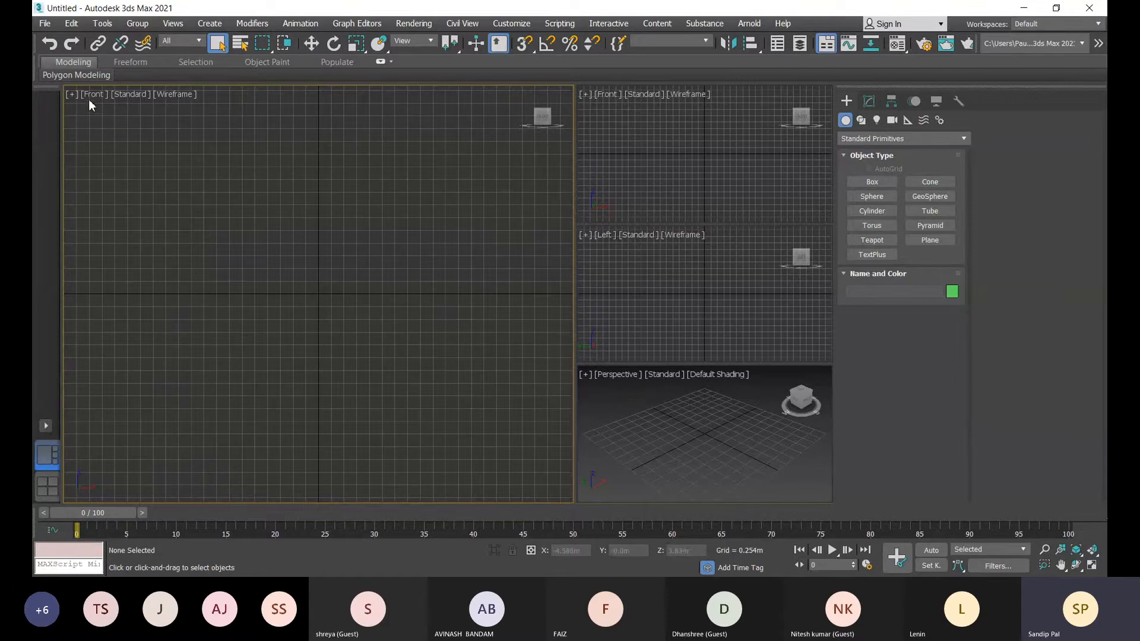
{"action": "key", "text": "l"}
{"action": "key", "text": "b"}
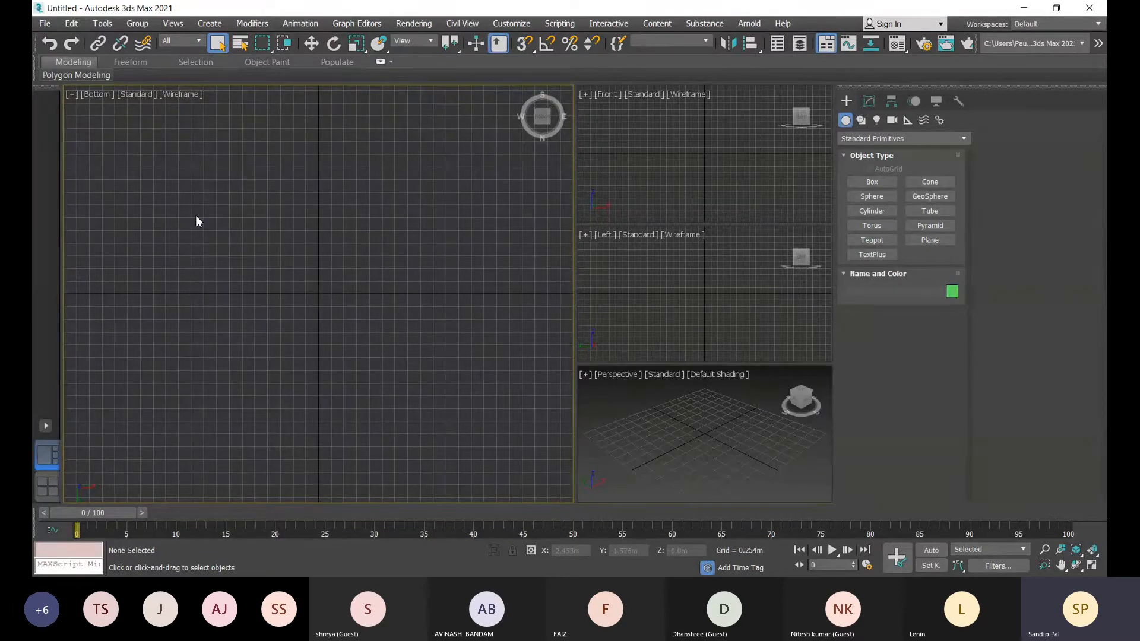
{"action": "right_click", "coordinate": [274, 231]}
{"action": "key", "text": "r"}
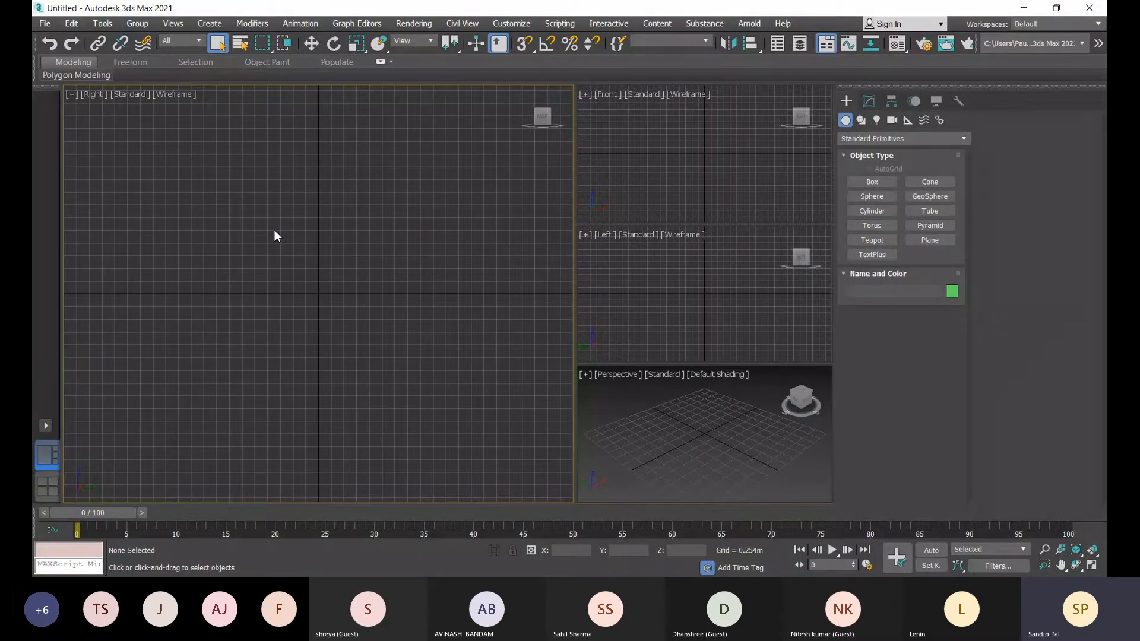
- Review the views offered for the large viewport in its point-of-view options and the Switch View menu
{"action": "left_click", "coordinate": [94, 94]}
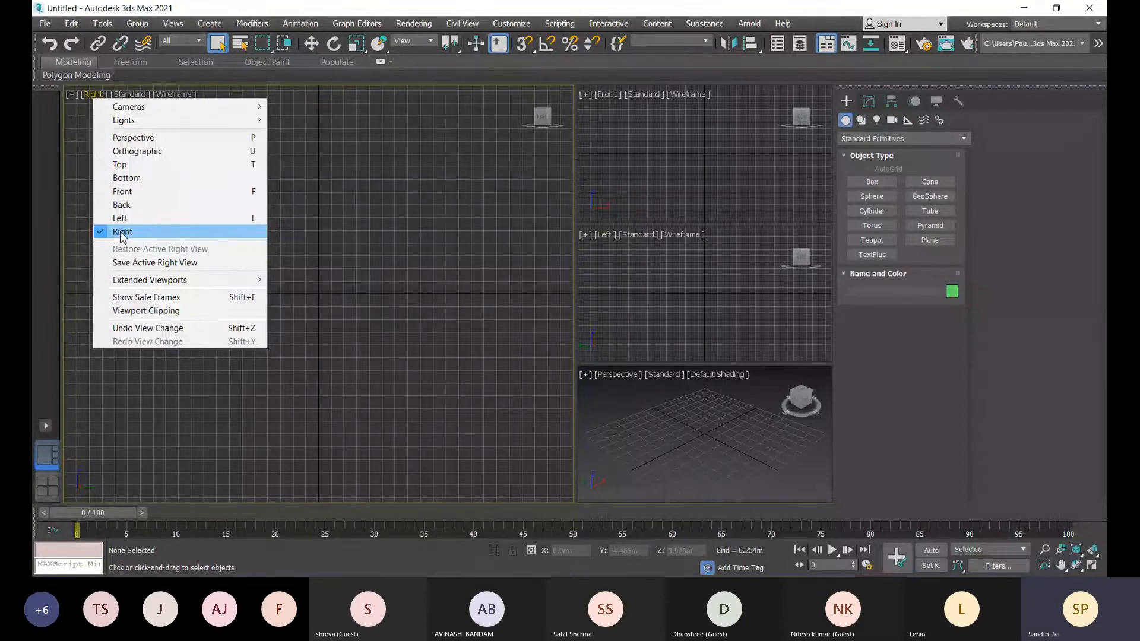
{"action": "left_click", "coordinate": [348, 268]}
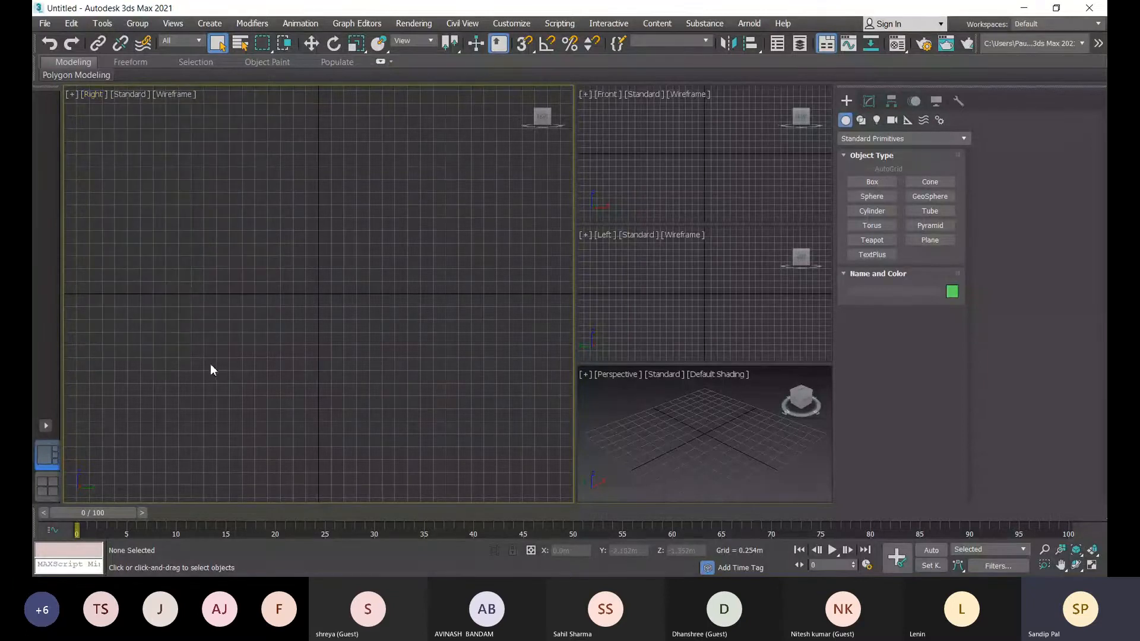
{"action": "key", "text": "v"}
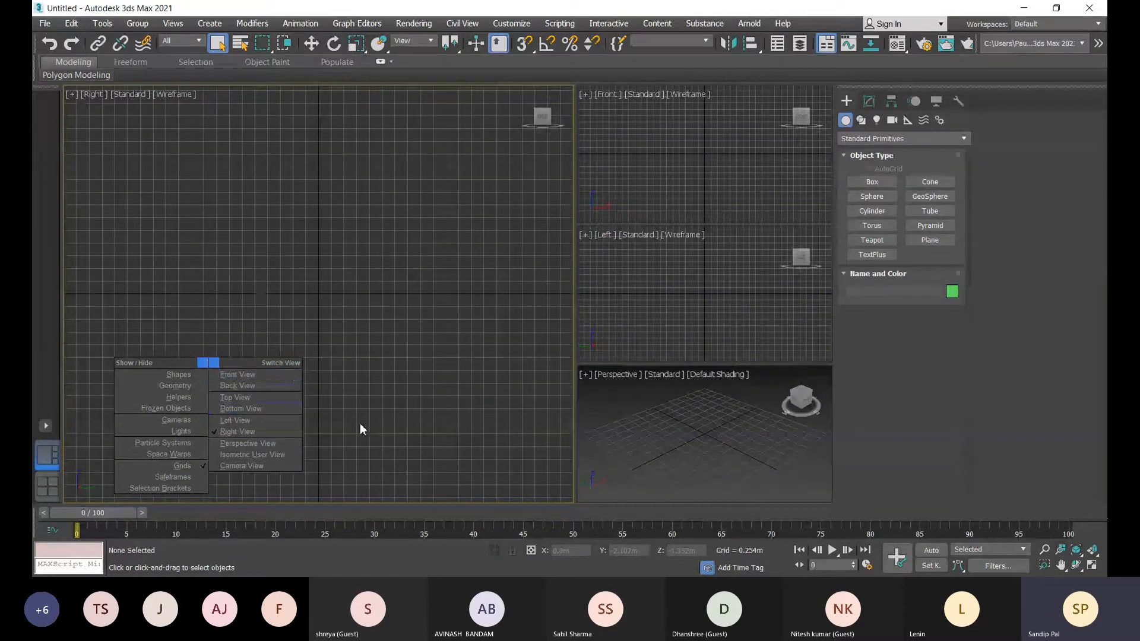
{"action": "left_click", "coordinate": [363, 295]}
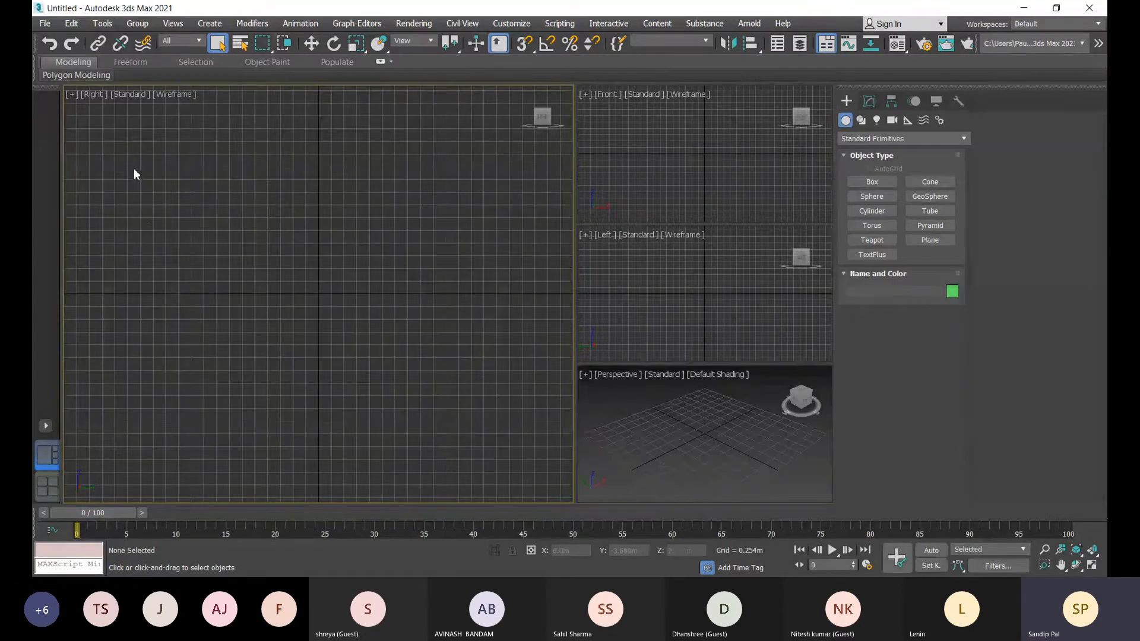
- Set the large viewport to Perspective and reset it to the home orientation
{"action": "key", "text": "p"}
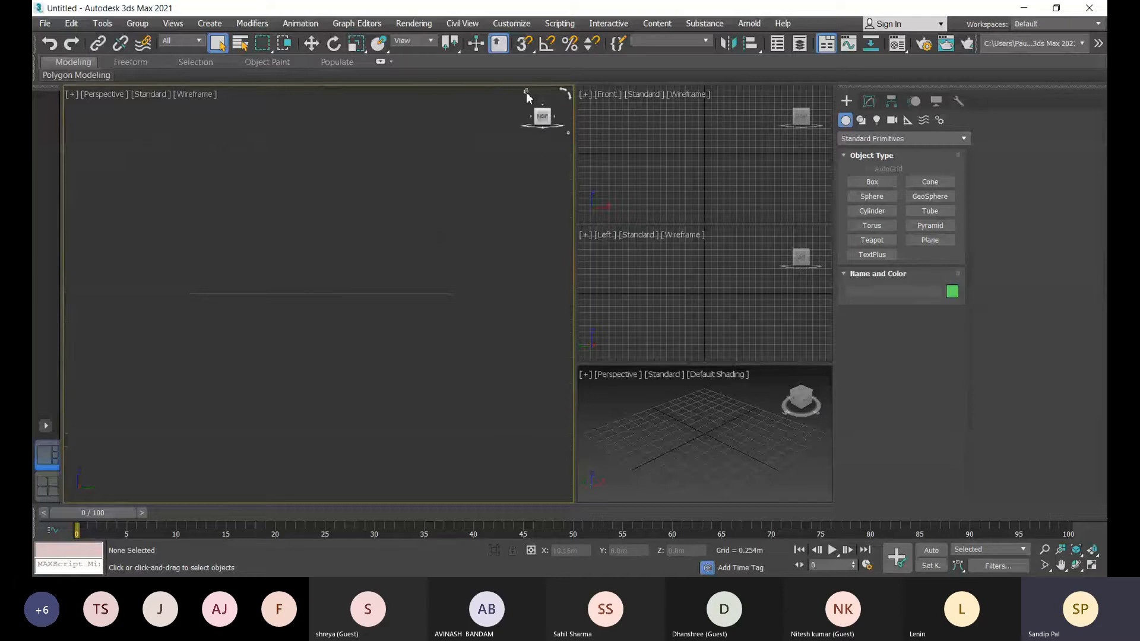
{"action": "left_click", "coordinate": [526, 91]}
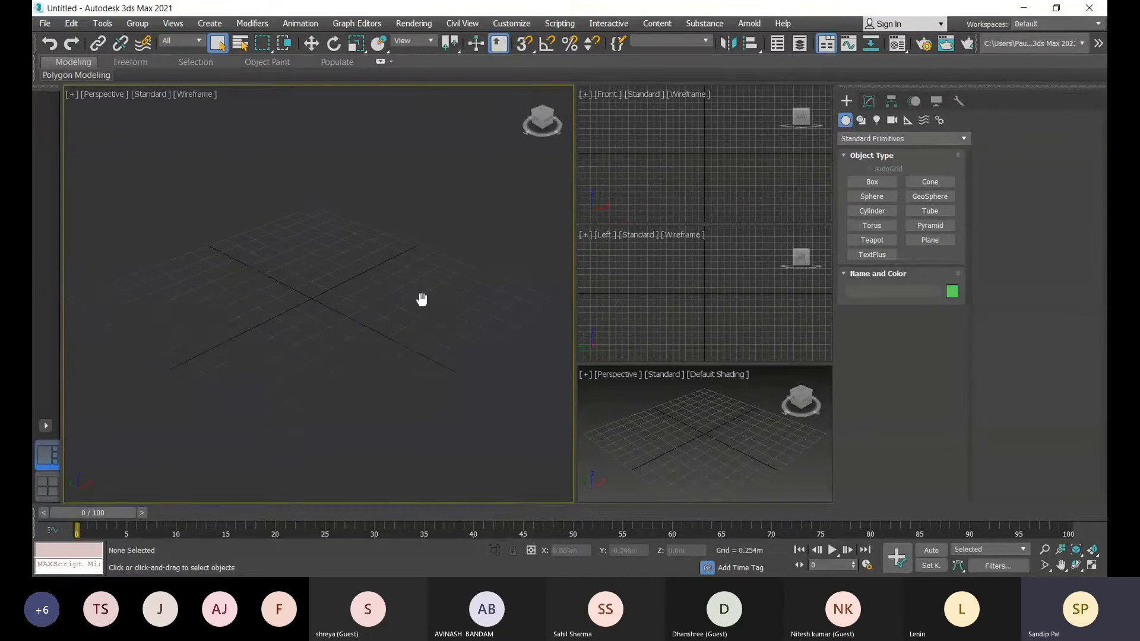
- Change the small Front viewport to the Top view and activate the Left viewport
{"action": "left_click", "coordinate": [615, 145]}
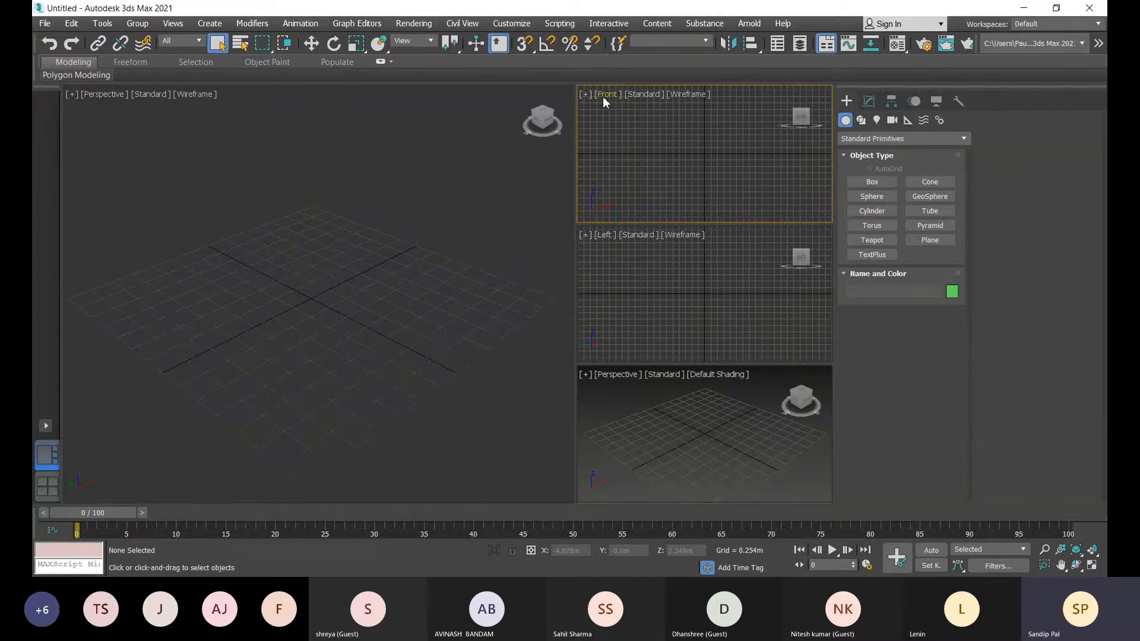
{"action": "key", "text": "t"}
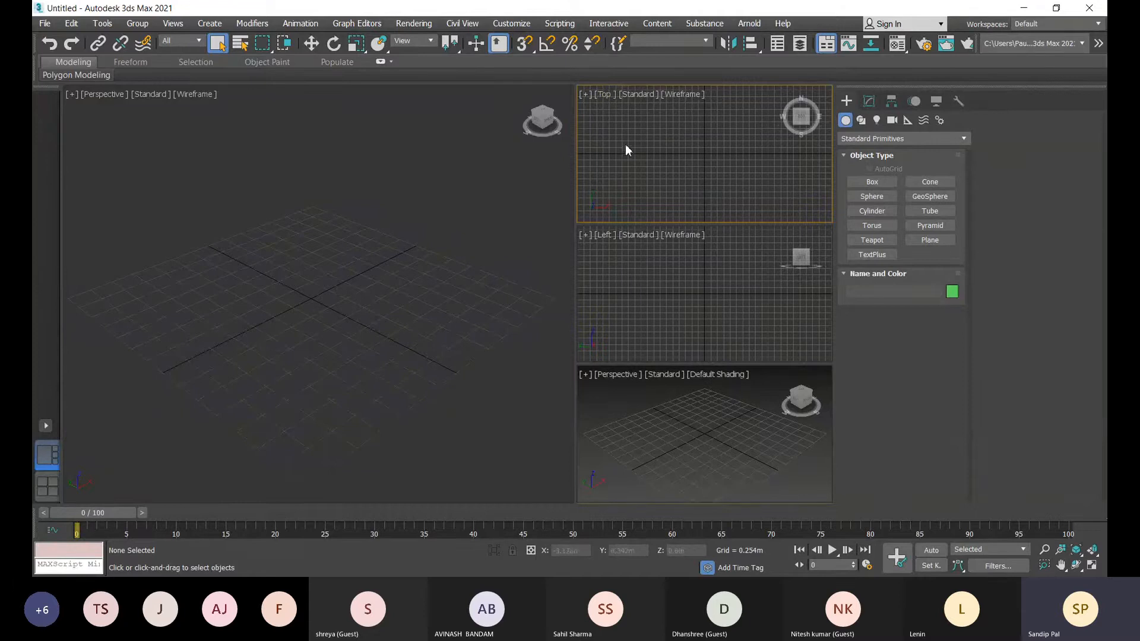
{"action": "left_click", "coordinate": [638, 269]}
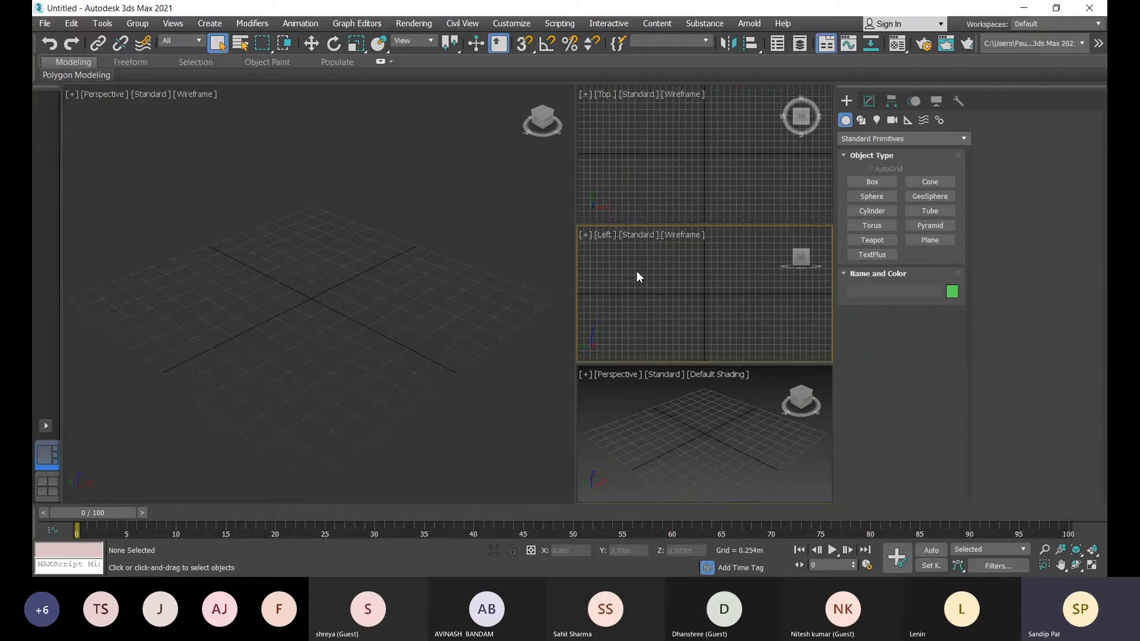
- Set the middle small viewport to the Front view and the lowest small viewport to the Left view
{"action": "key", "text": "f"}
{"action": "left_click", "coordinate": [635, 412]}
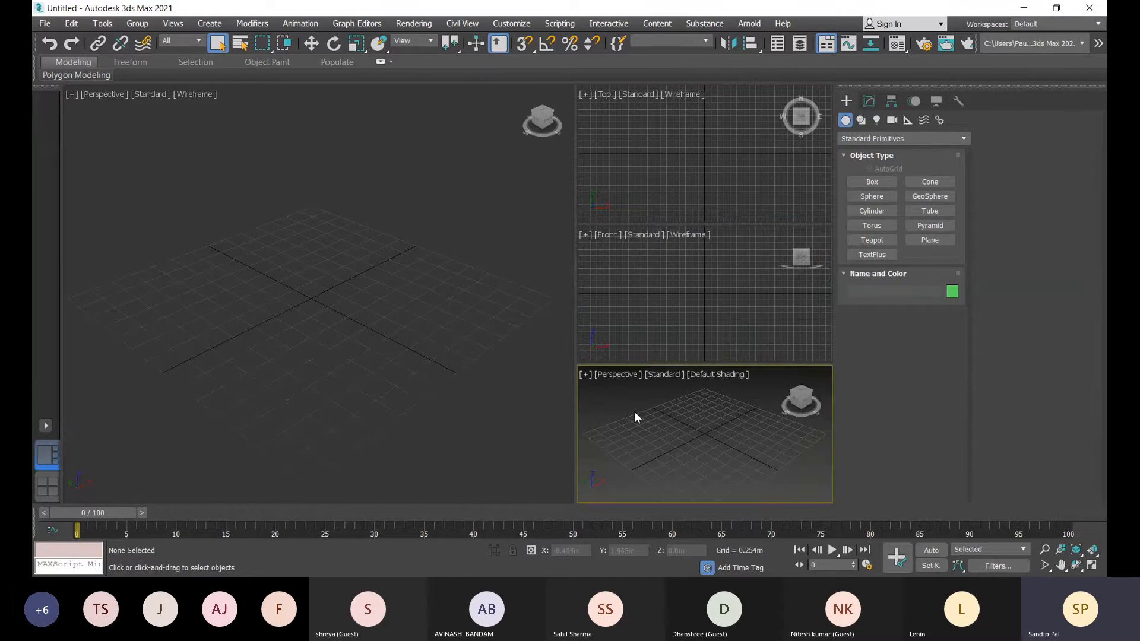
{"action": "key", "text": "l"}
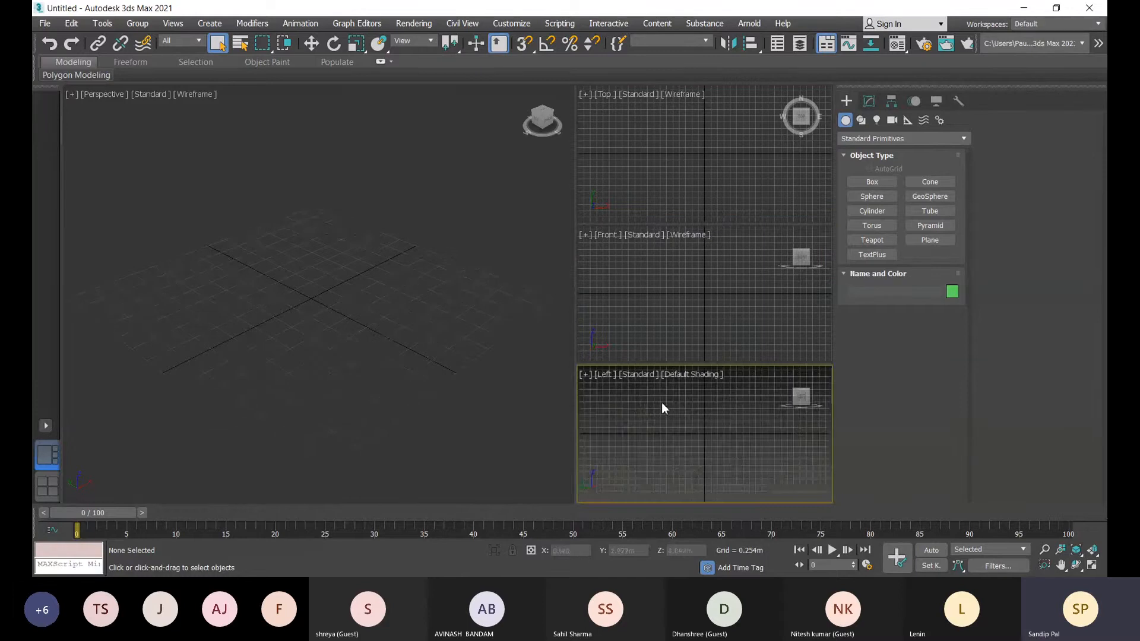
- Create a box about 1.79 m long, 1.28 m wide and 1.35 m high in the large Perspective viewport, and display that viewport with Default Shading
{"action": "left_click", "coordinate": [871, 182]}
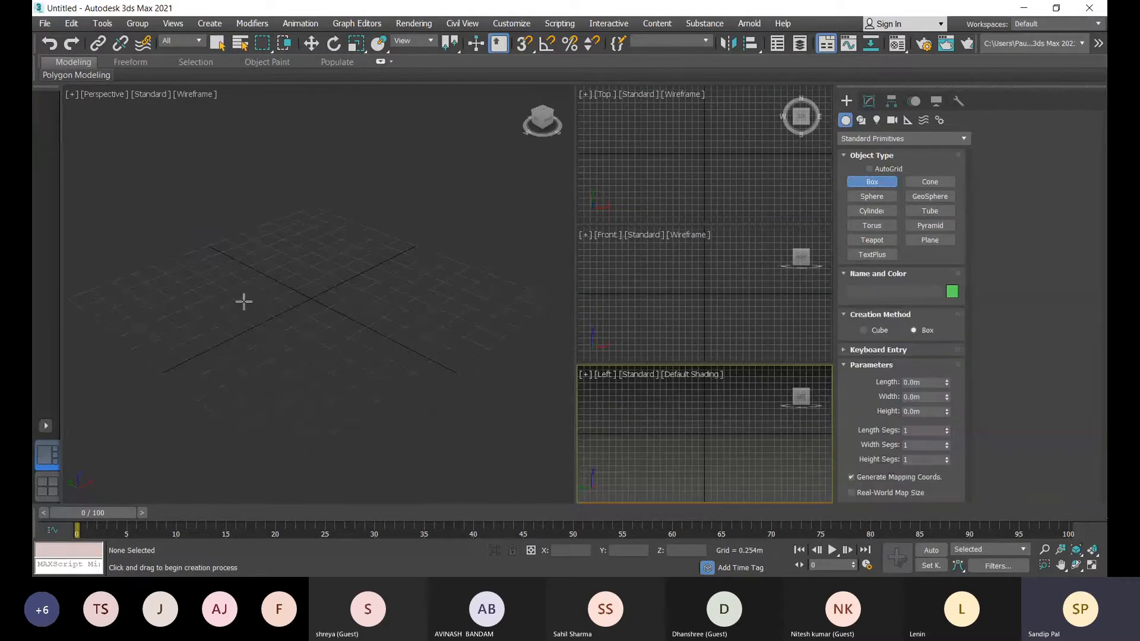
{"action": "left_click_drag", "start_coordinate": [242, 299], "coordinate": [458, 318]}
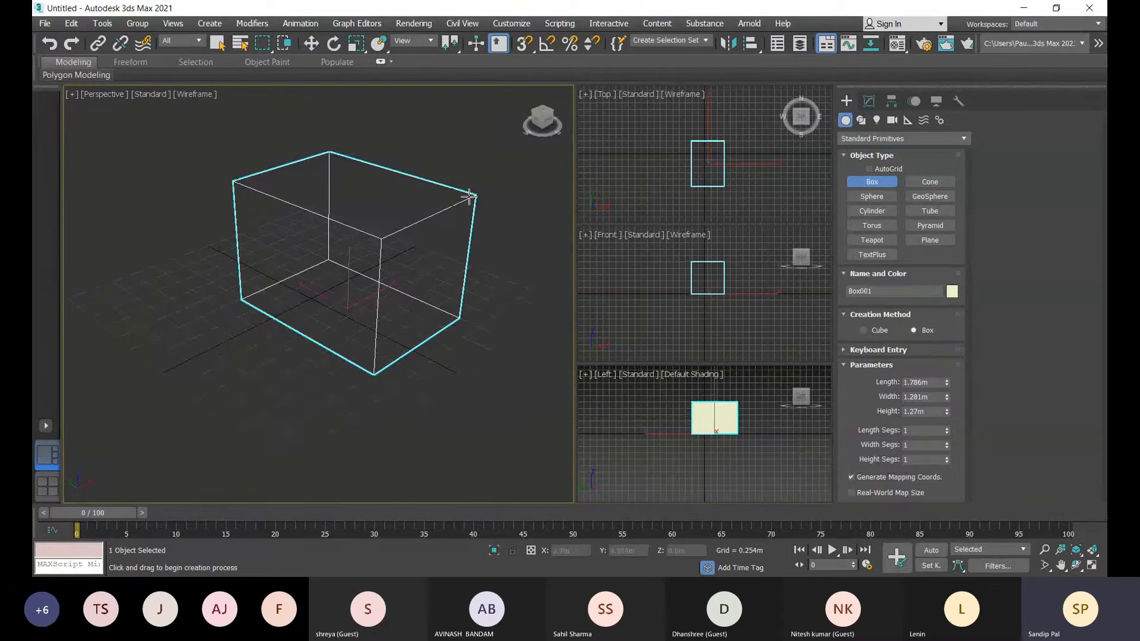
{"action": "left_click", "coordinate": [458, 190]}
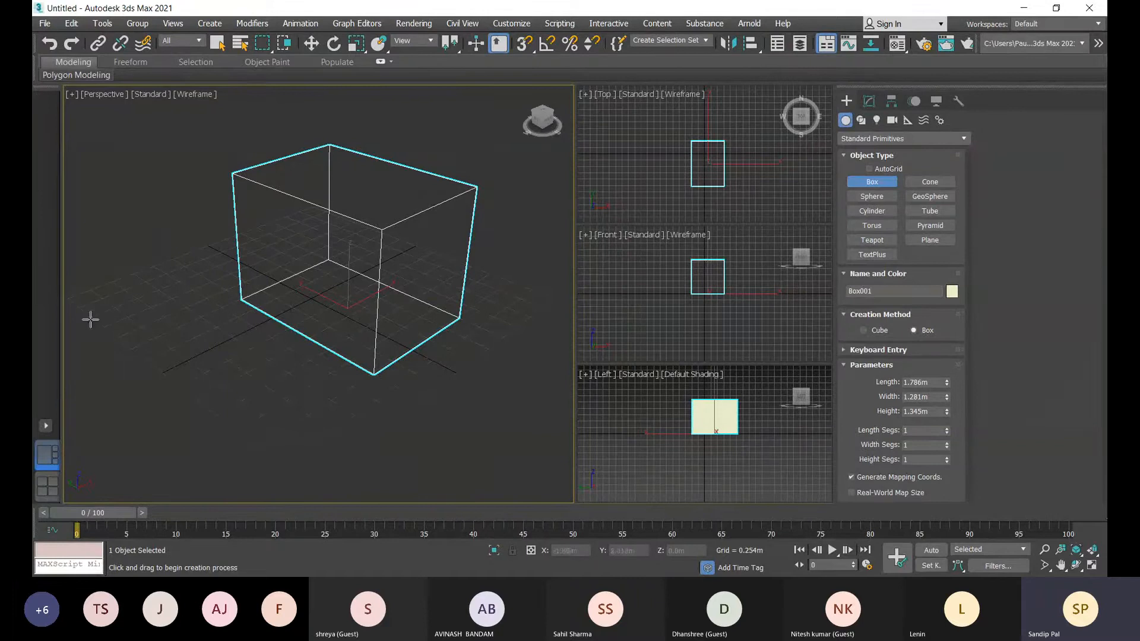
{"action": "right_click", "coordinate": [188, 149]}
{"action": "left_click", "coordinate": [190, 95]}
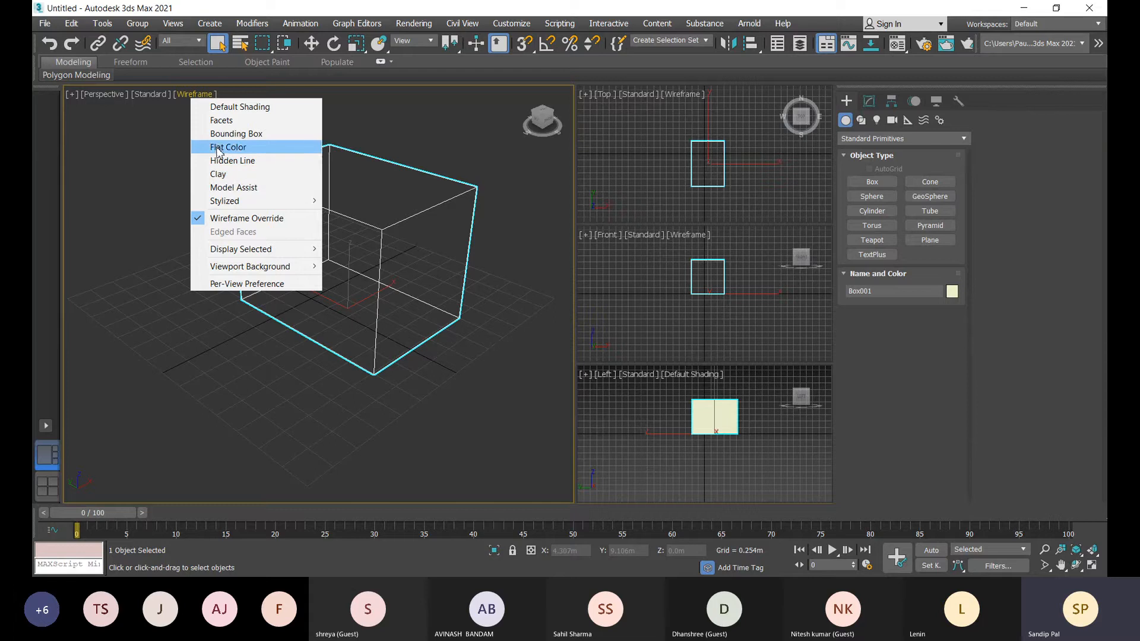
{"action": "left_click", "coordinate": [236, 108]}
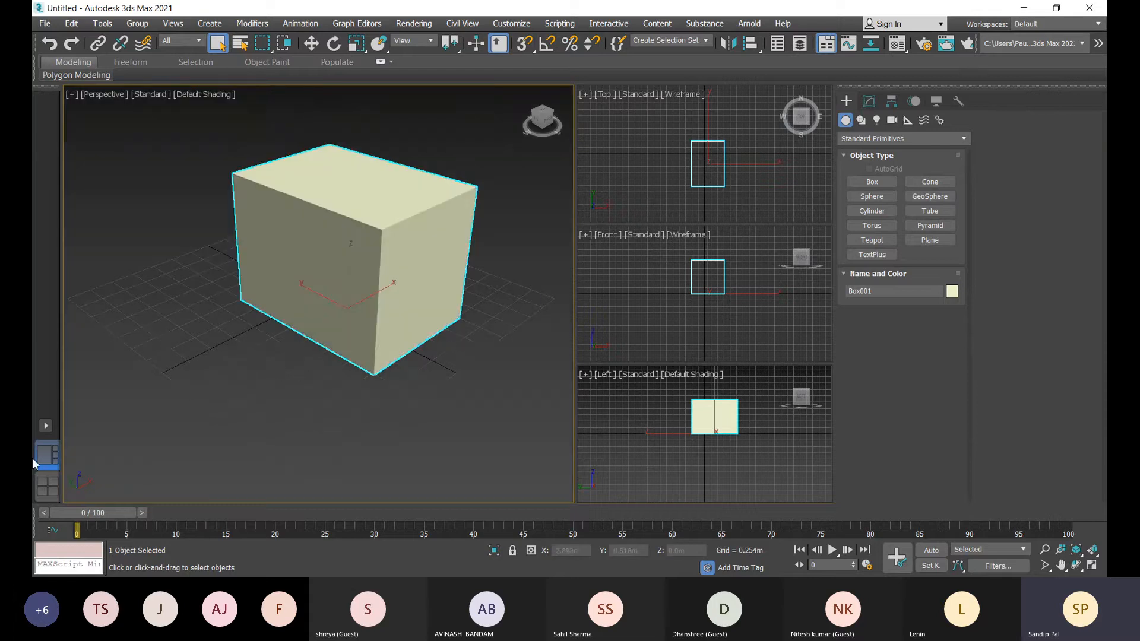
- Add a standard viewport layout with two stacked viewports beside one tall viewport, and look over the other standard layouts
{"action": "left_click", "coordinate": [45, 426]}
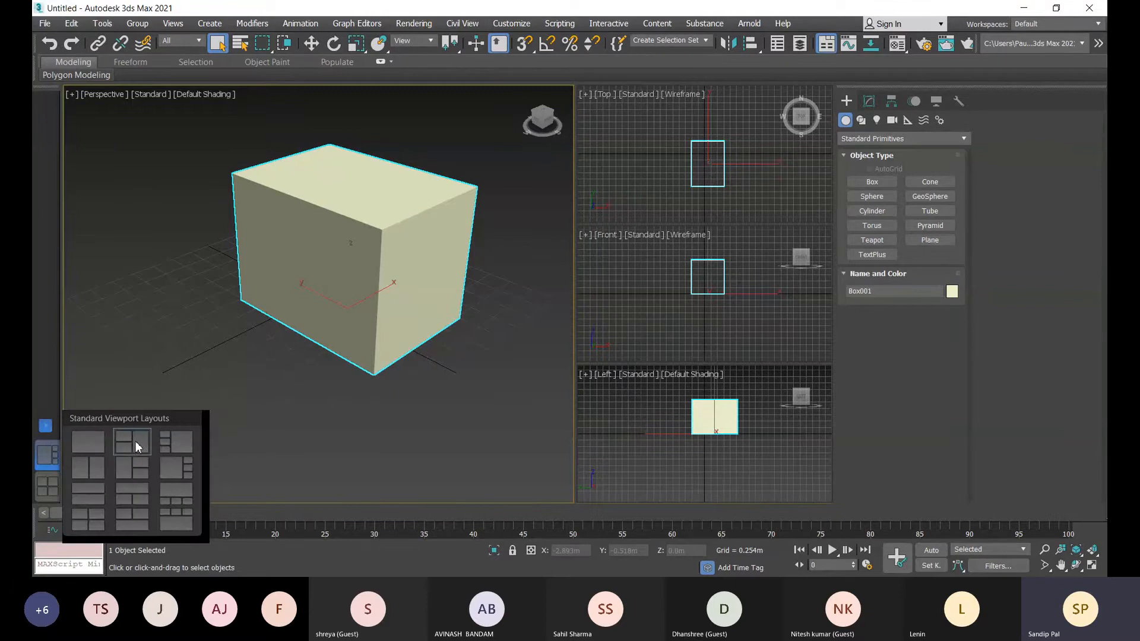
{"action": "left_click", "coordinate": [133, 441]}
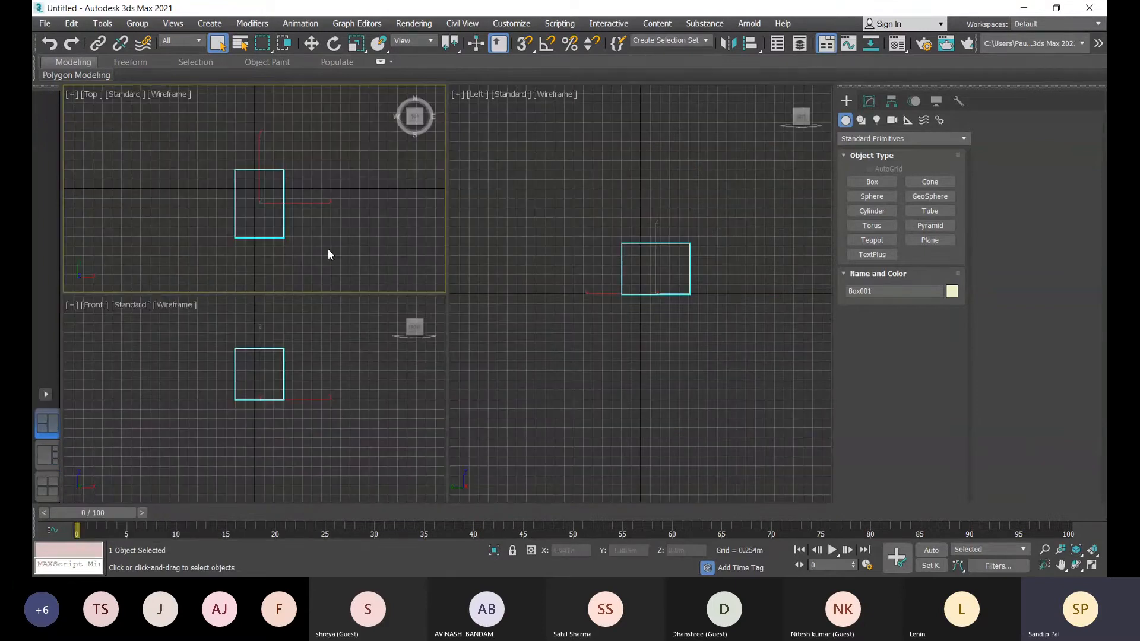
{"action": "left_click", "coordinate": [45, 394]}
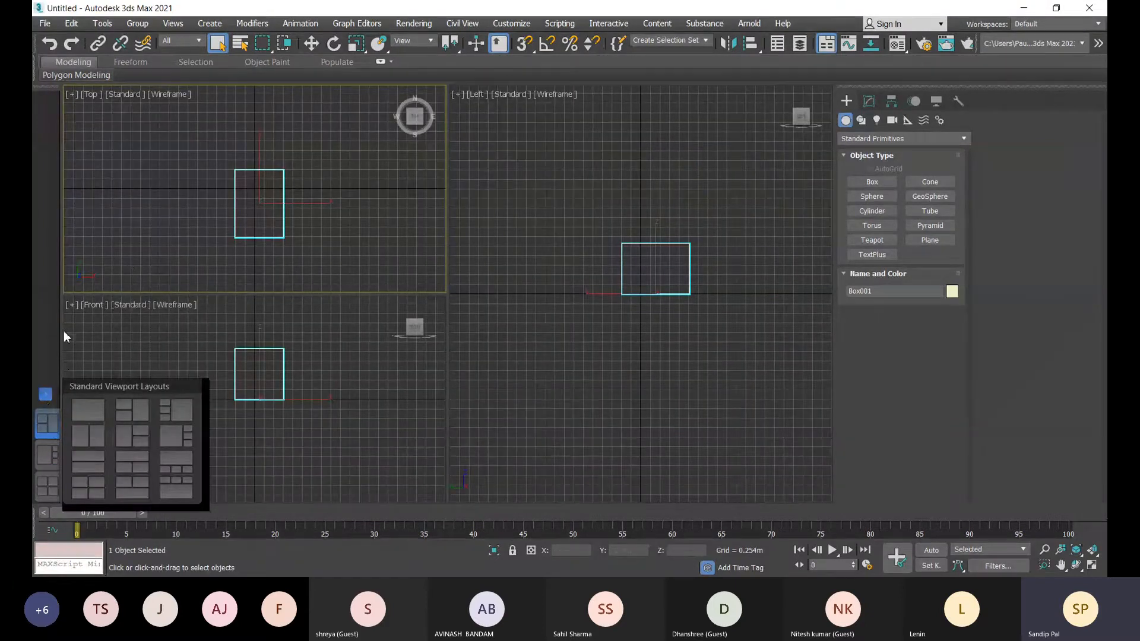
{"action": "left_click", "coordinate": [34, 325]}
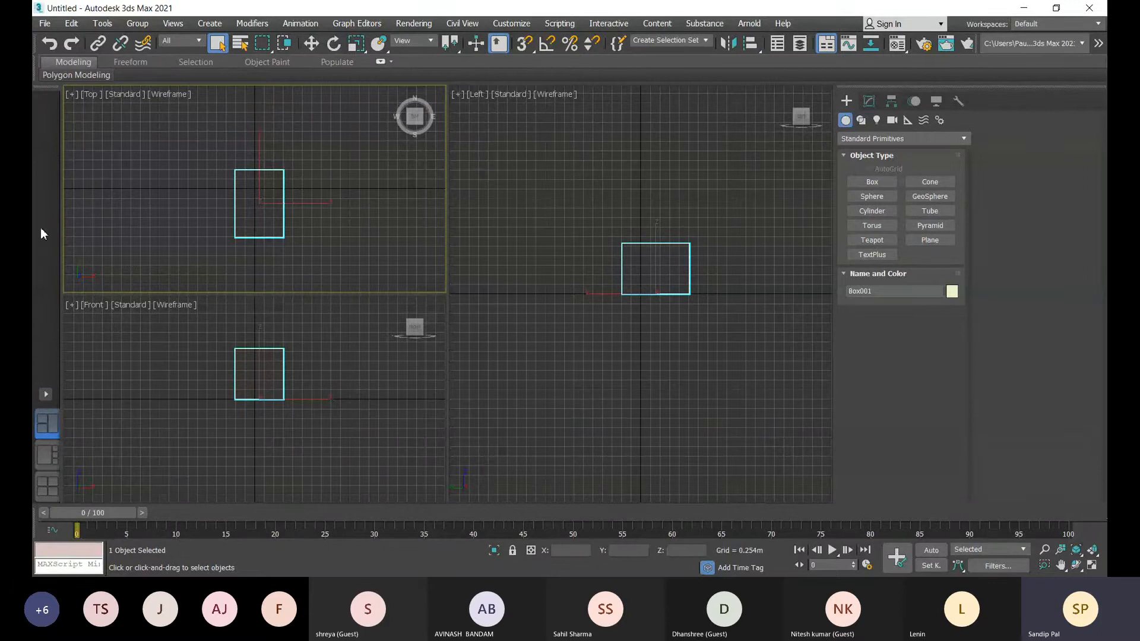
- Review the Top viewport's general options and the Display Performance, Background and Layout settings in Viewport Configuration without applying changes
{"action": "left_click", "coordinate": [71, 95]}
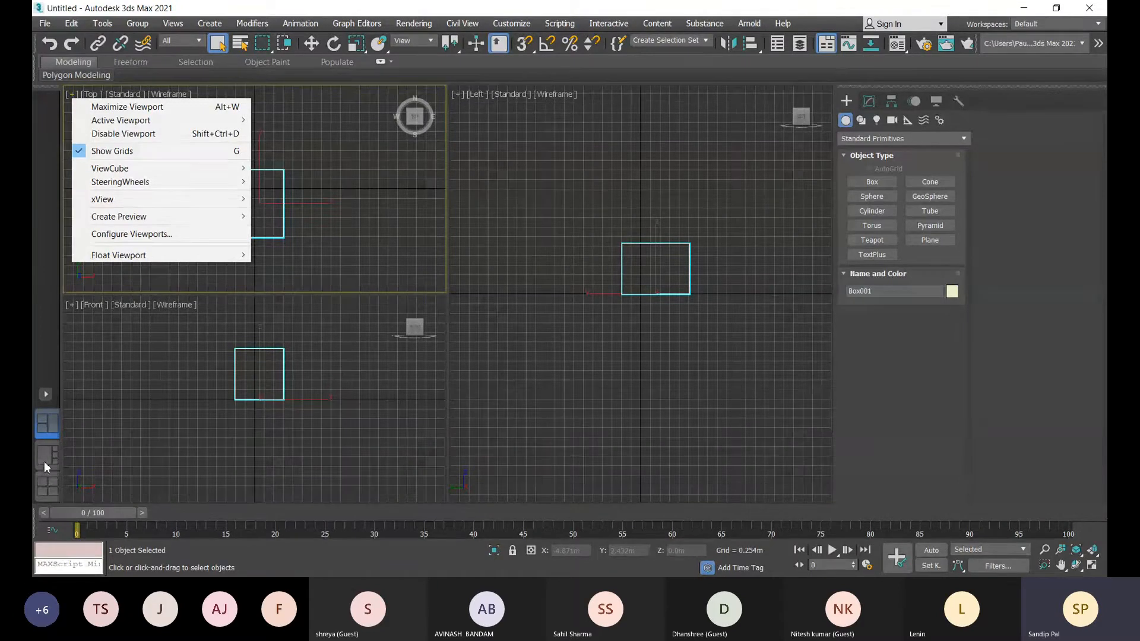
{"action": "left_click", "coordinate": [59, 105]}
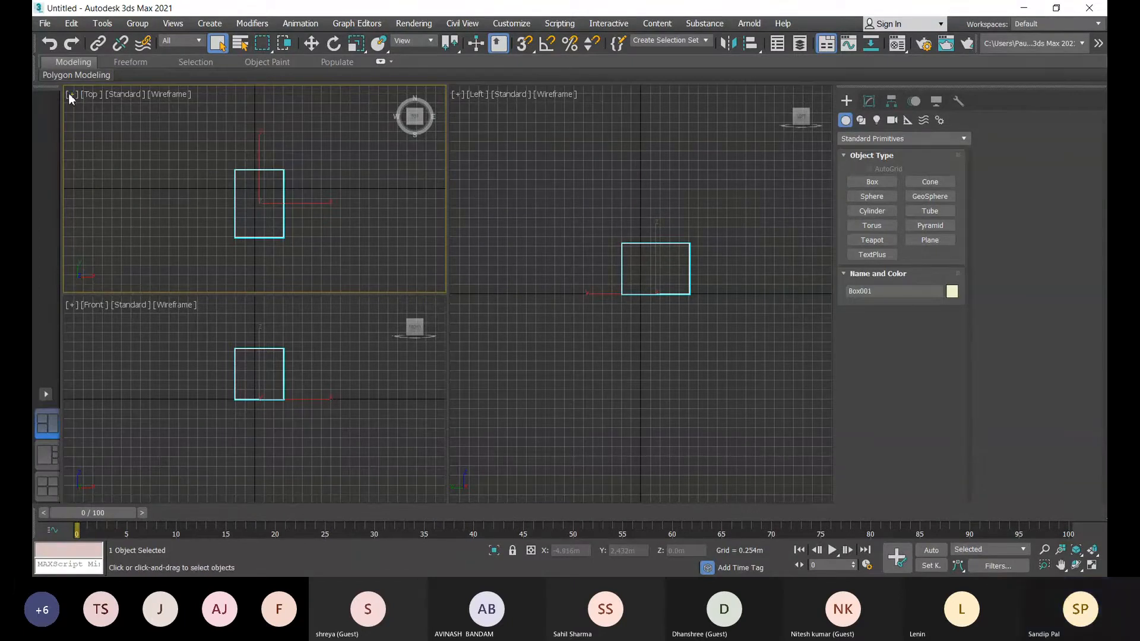
{"action": "left_click", "coordinate": [70, 99]}
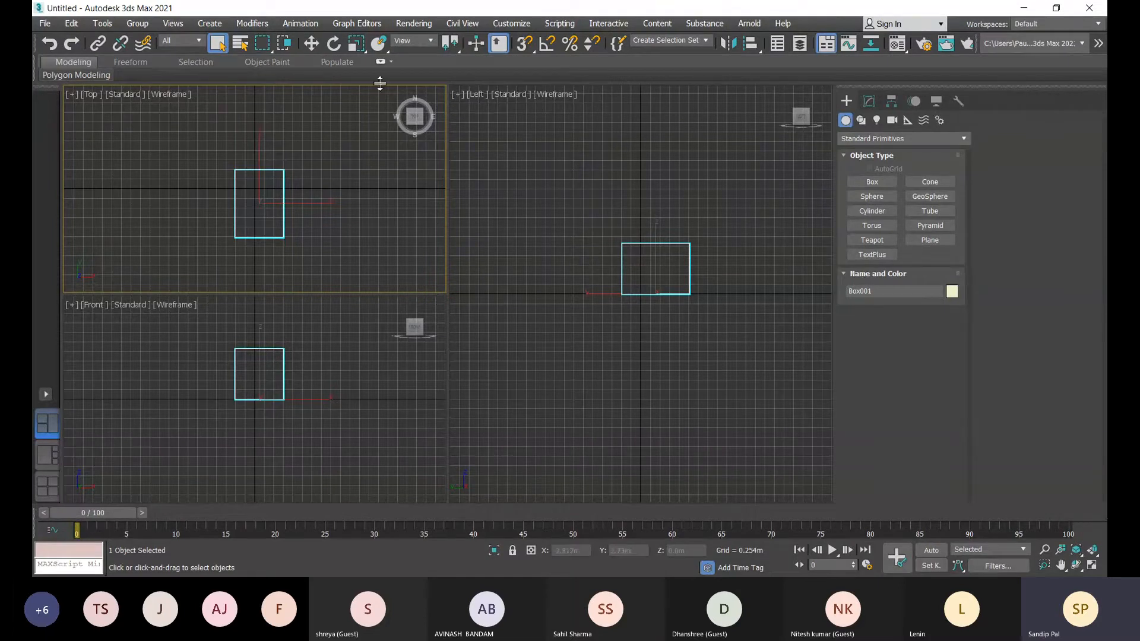
{"action": "left_click", "coordinate": [72, 94]}
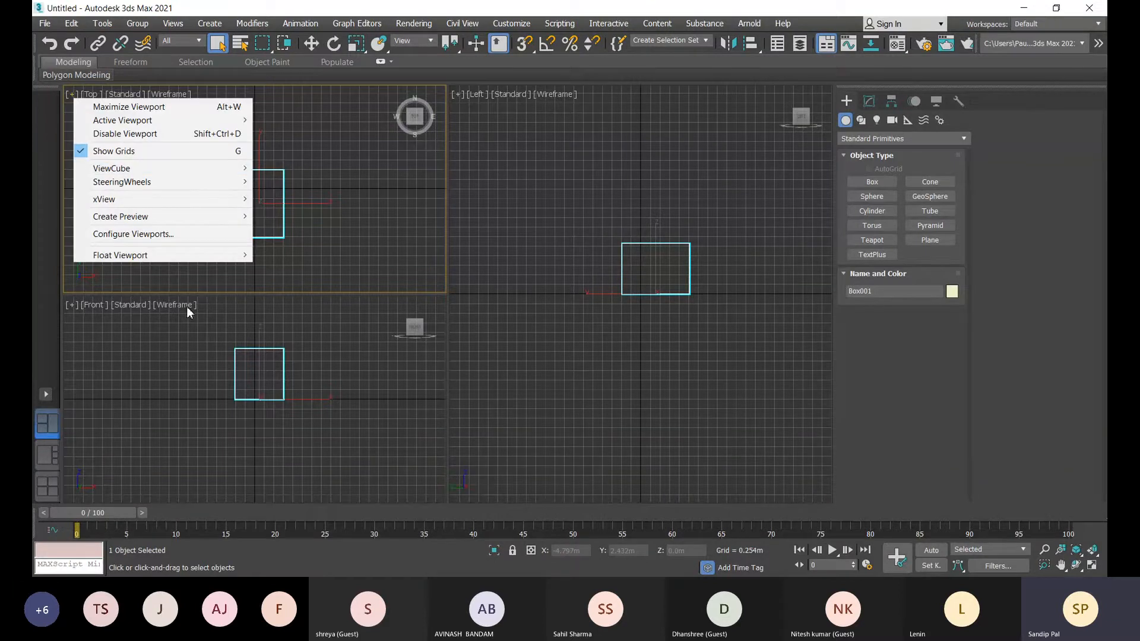
{"action": "left_click", "coordinate": [120, 233]}
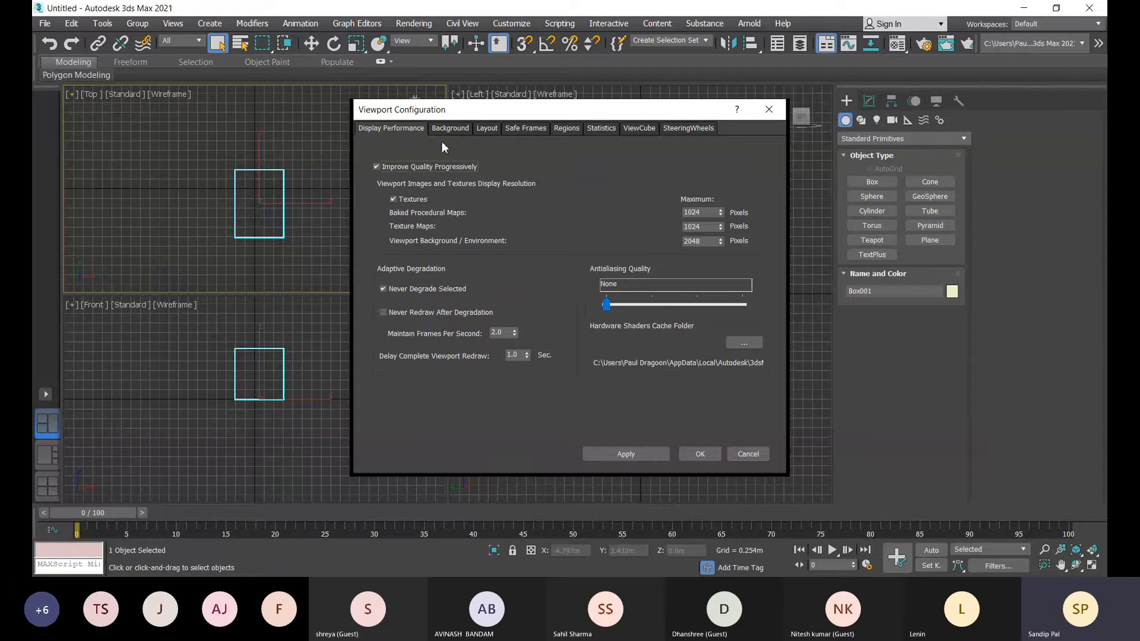
{"action": "left_click", "coordinate": [455, 129]}
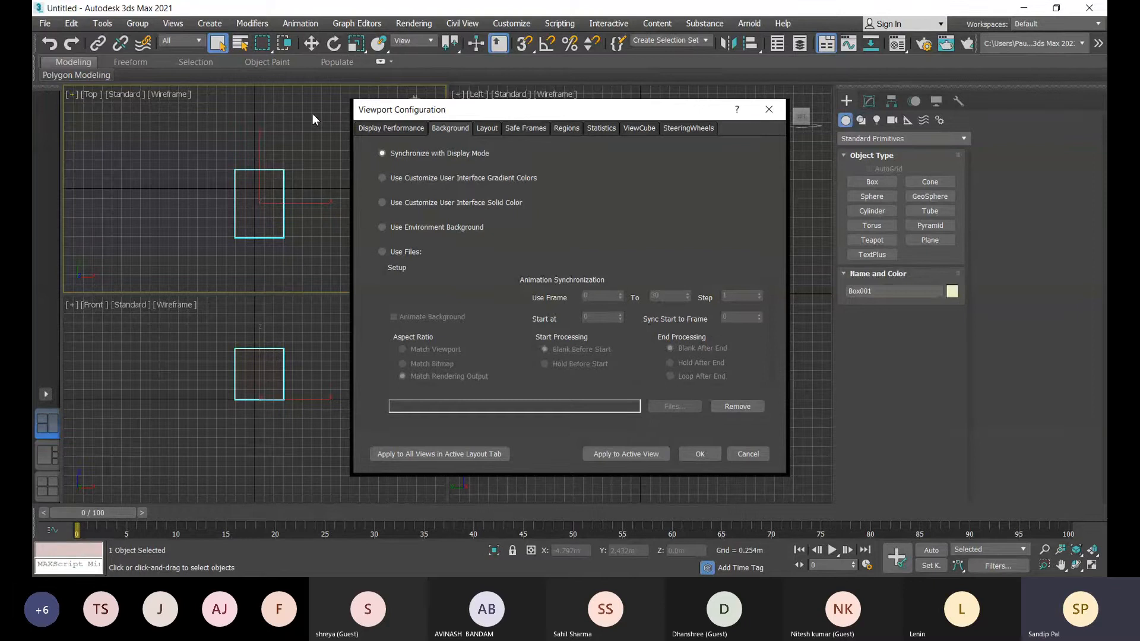
{"action": "left_click", "coordinate": [486, 129]}
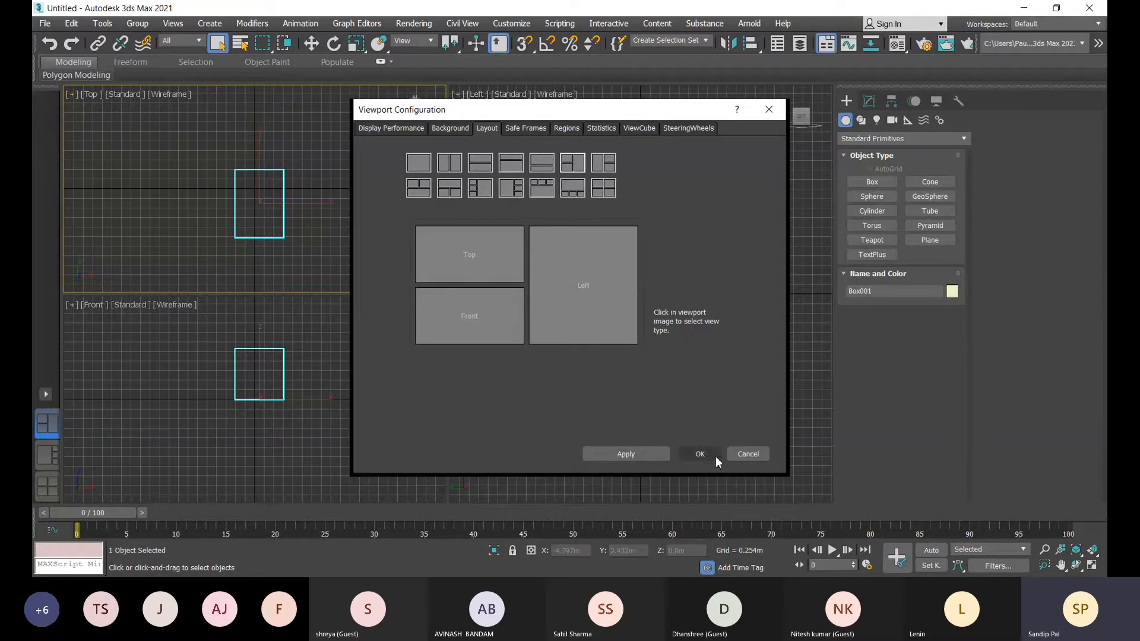
{"action": "left_click", "coordinate": [743, 455]}
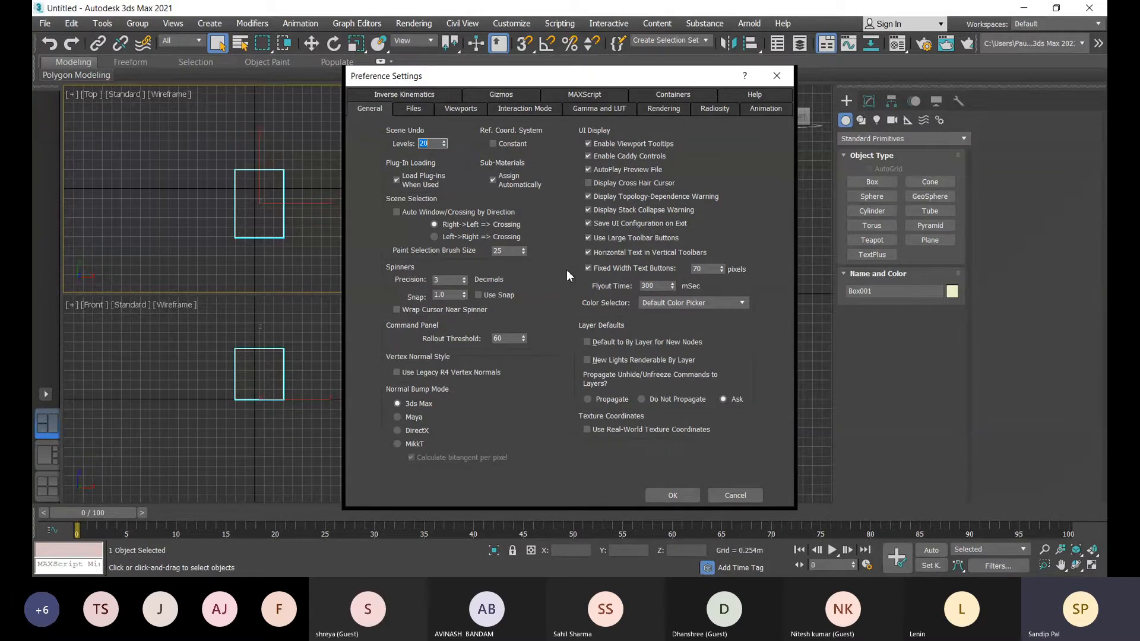
- Review the Viewports, Rendering and General preference settings
{"action": "left_click", "coordinate": [454, 108]}
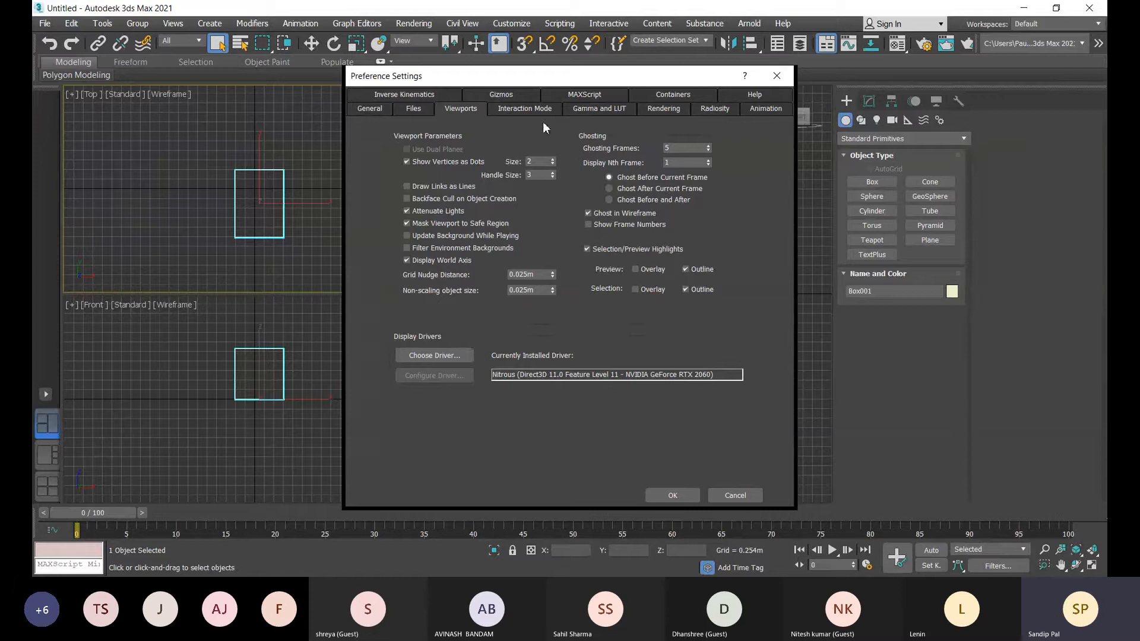
{"action": "left_click", "coordinate": [668, 109]}
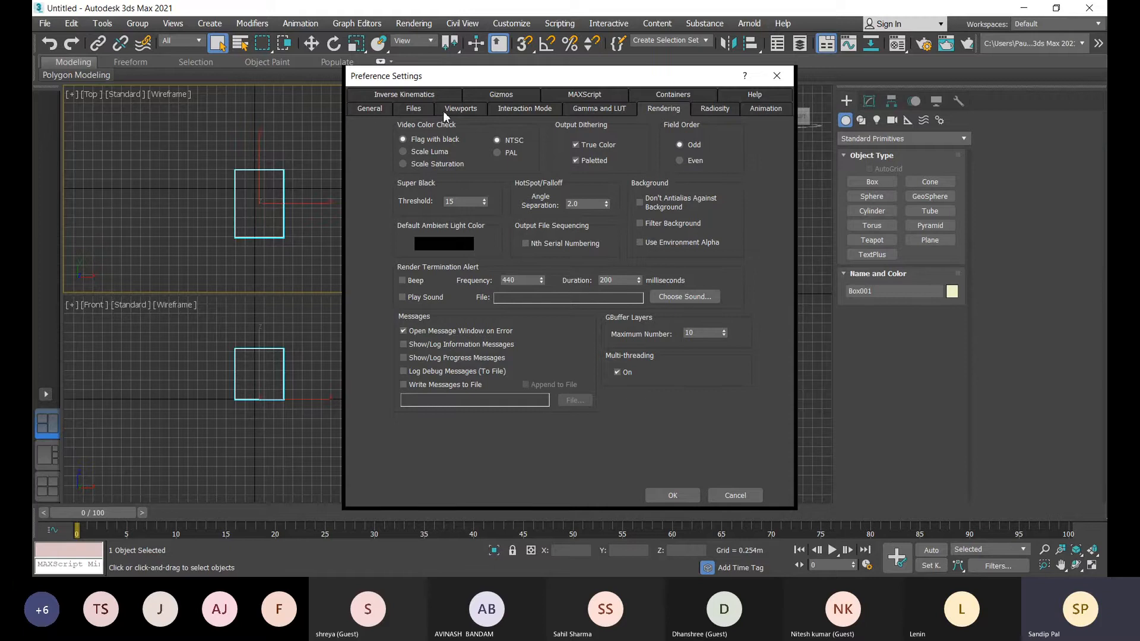
{"action": "left_click", "coordinate": [366, 109]}
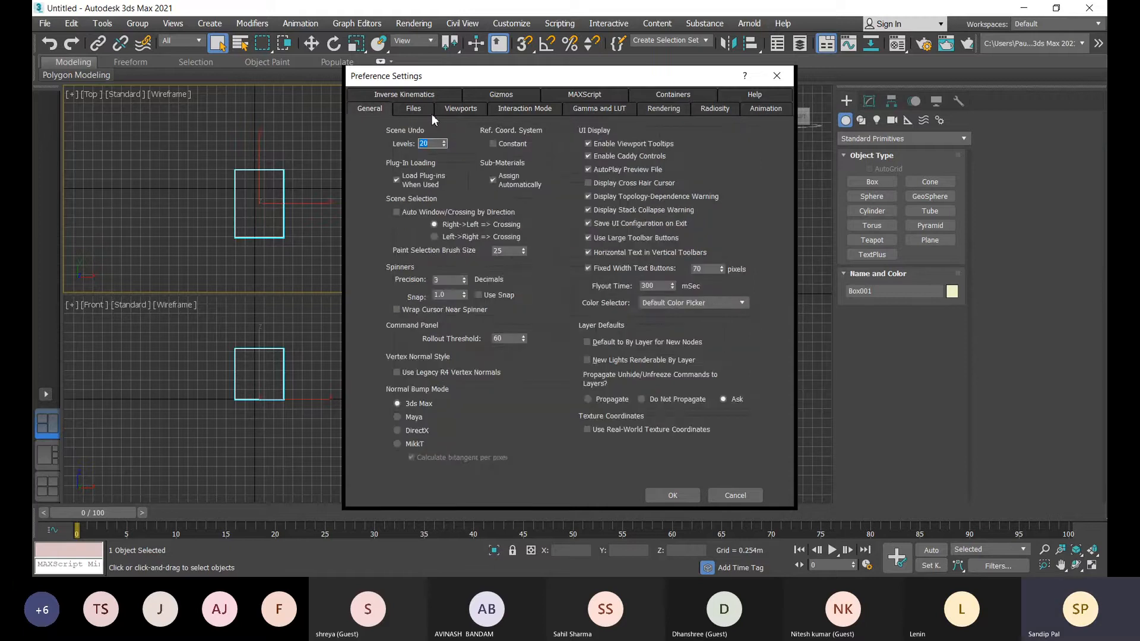
- Toggle the Auto Backup Enable option in the Files preferences and accept the preference settings
{"action": "left_click", "coordinate": [414, 108]}
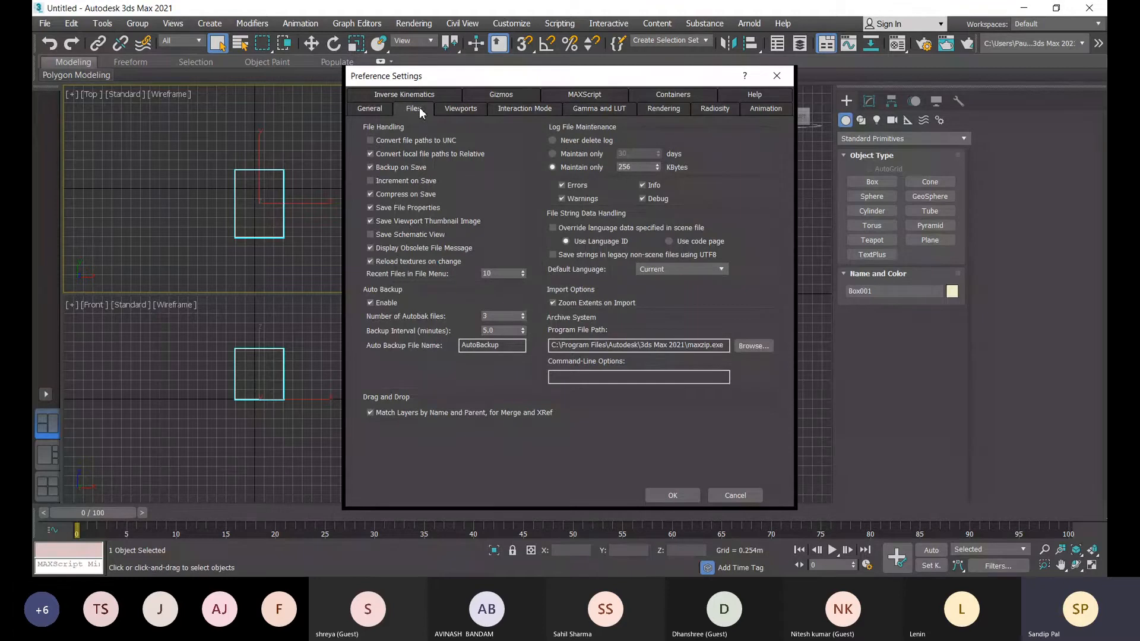
{"action": "left_click", "coordinate": [371, 302]}
{"action": "left_click", "coordinate": [670, 496]}
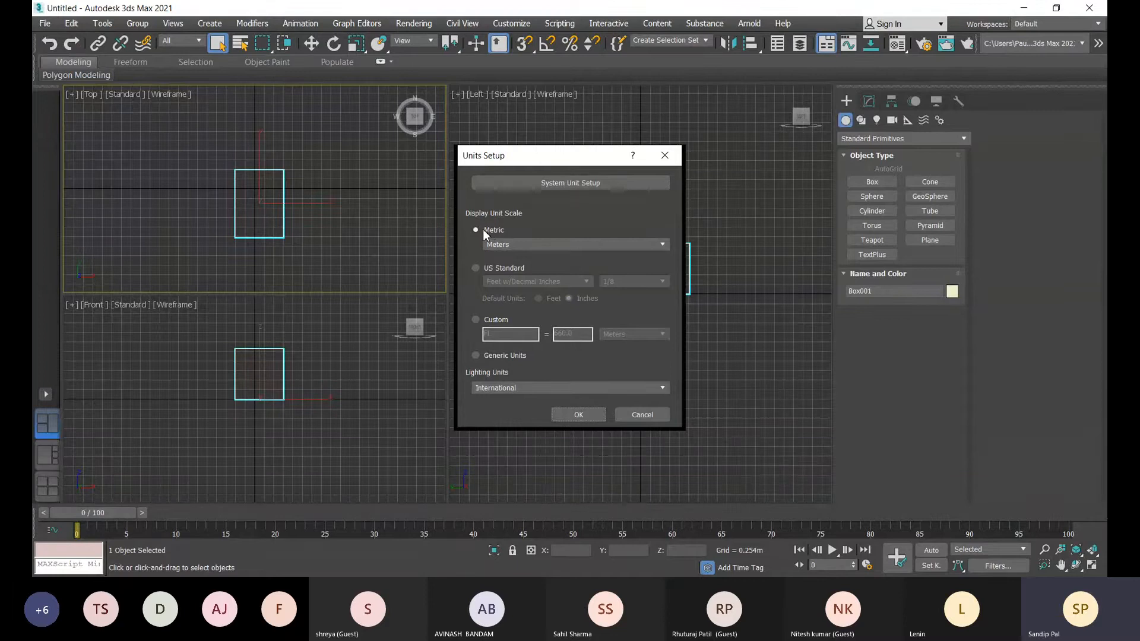
- Look through the Metric and Custom display unit choices and switch the display unit scale to Generic Units
{"action": "left_click", "coordinate": [531, 244]}
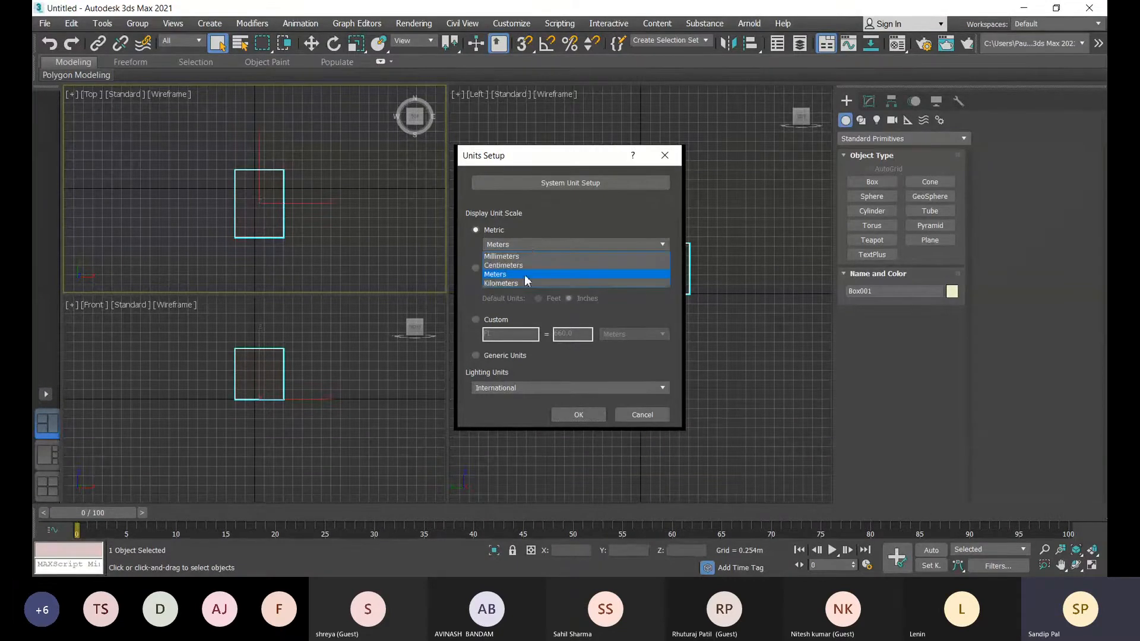
{"action": "left_click", "coordinate": [553, 244]}
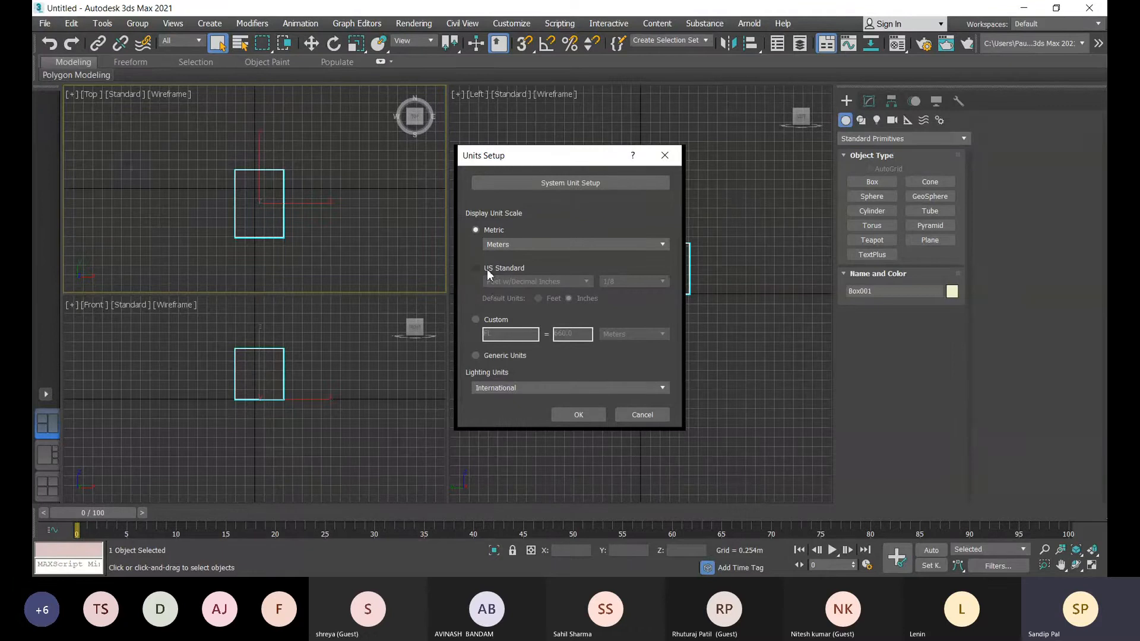
{"action": "left_click", "coordinate": [475, 319]}
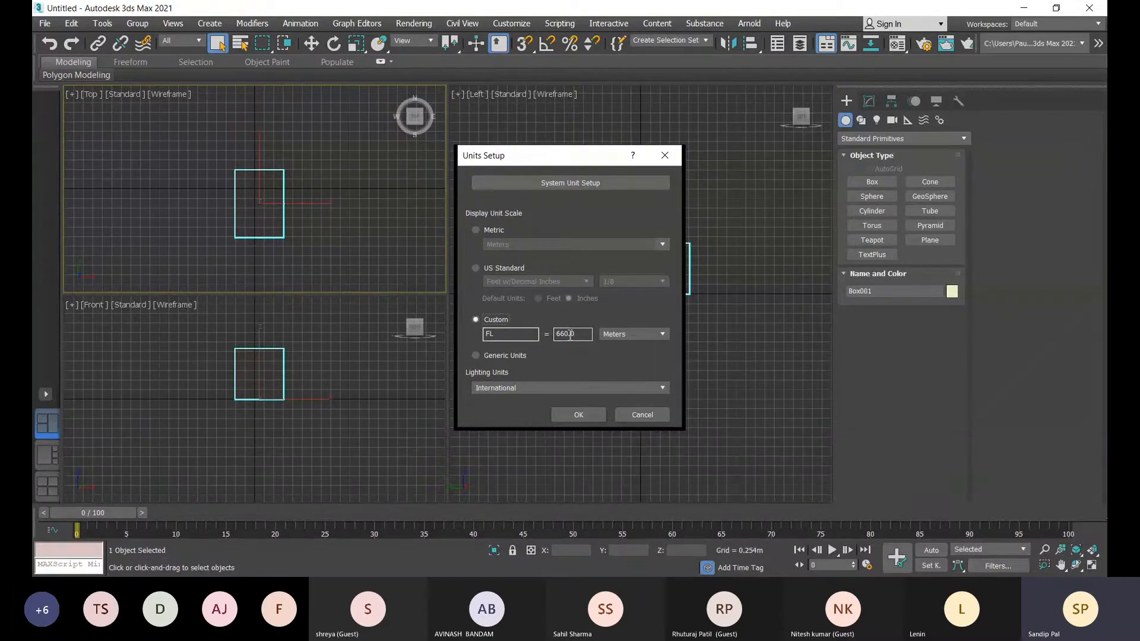
{"action": "left_click", "coordinate": [637, 334]}
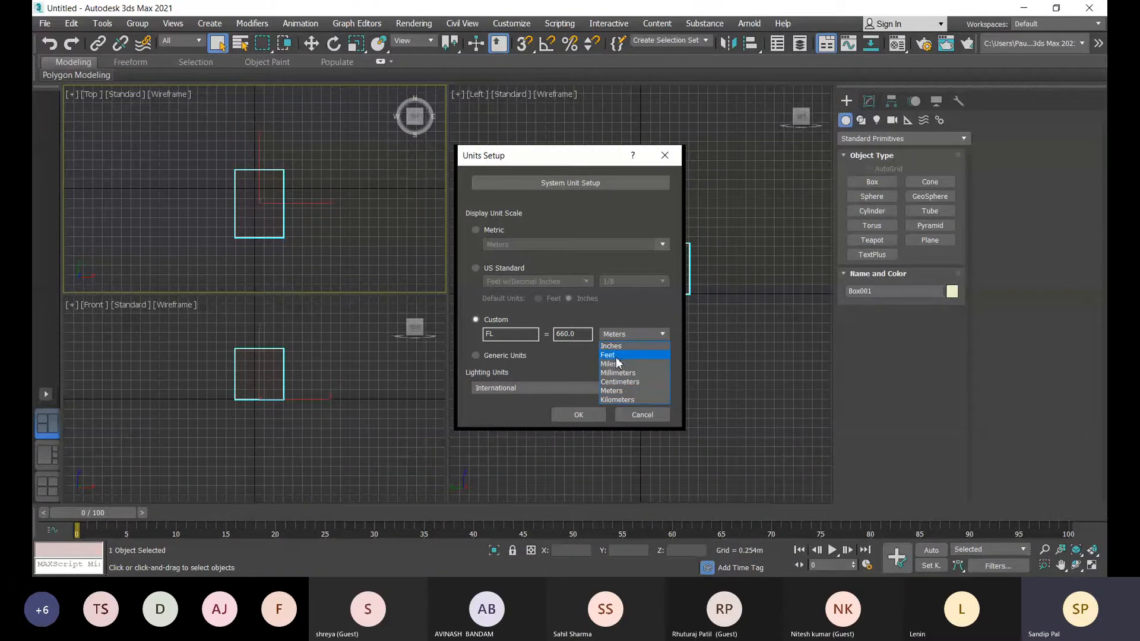
{"action": "left_click", "coordinate": [548, 351]}
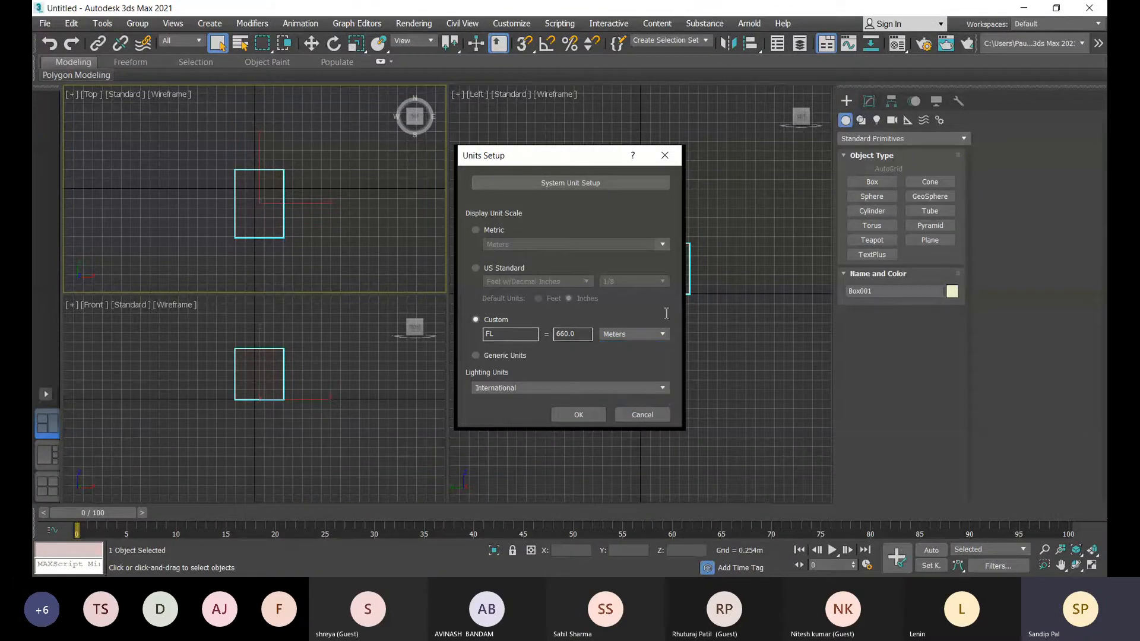
{"action": "left_click", "coordinate": [475, 354]}
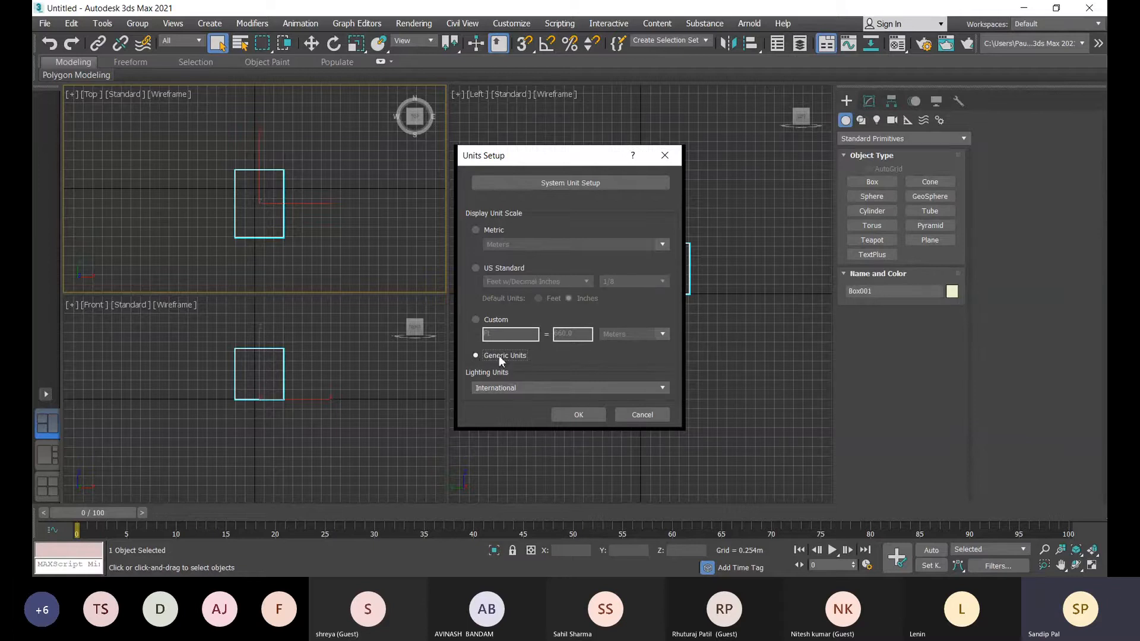
- Examine the System Unit Setup and the units offered for the system unit scale, keeping Inches selected
{"action": "left_click", "coordinate": [570, 186]}
{"action": "left_click", "coordinate": [569, 184]}
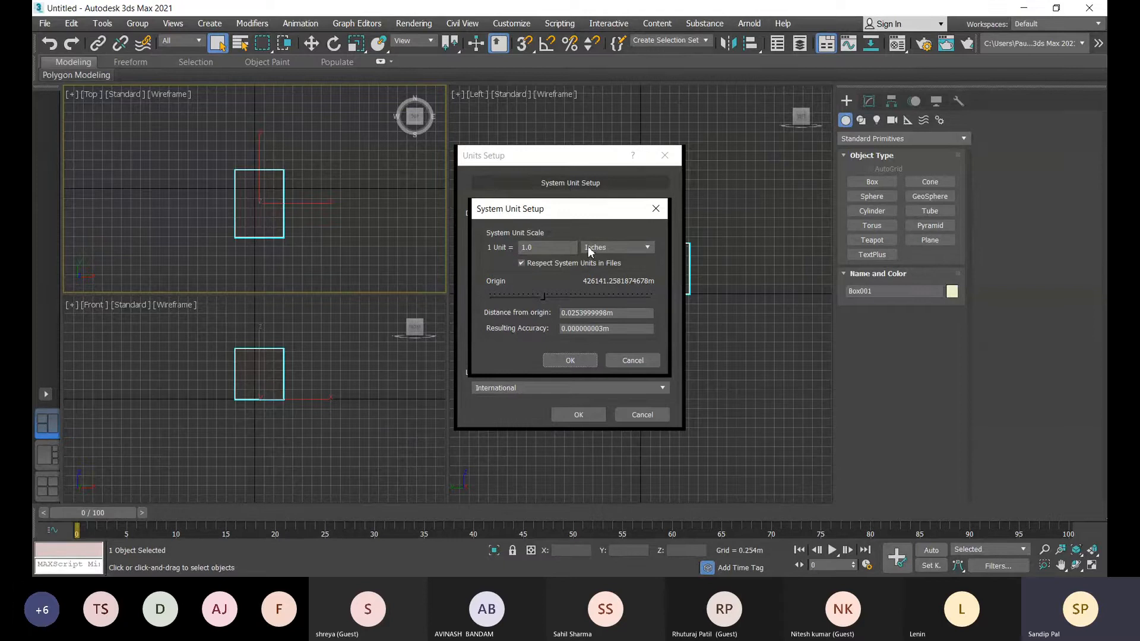
{"action": "left_click", "coordinate": [655, 208]}
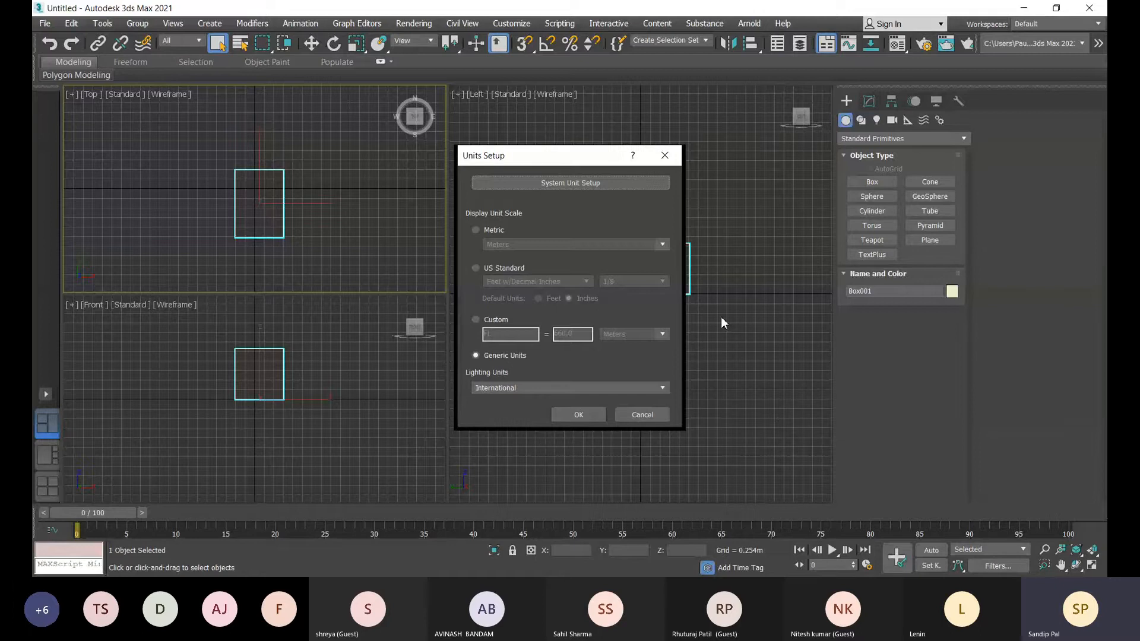
{"action": "left_click", "coordinate": [604, 184]}
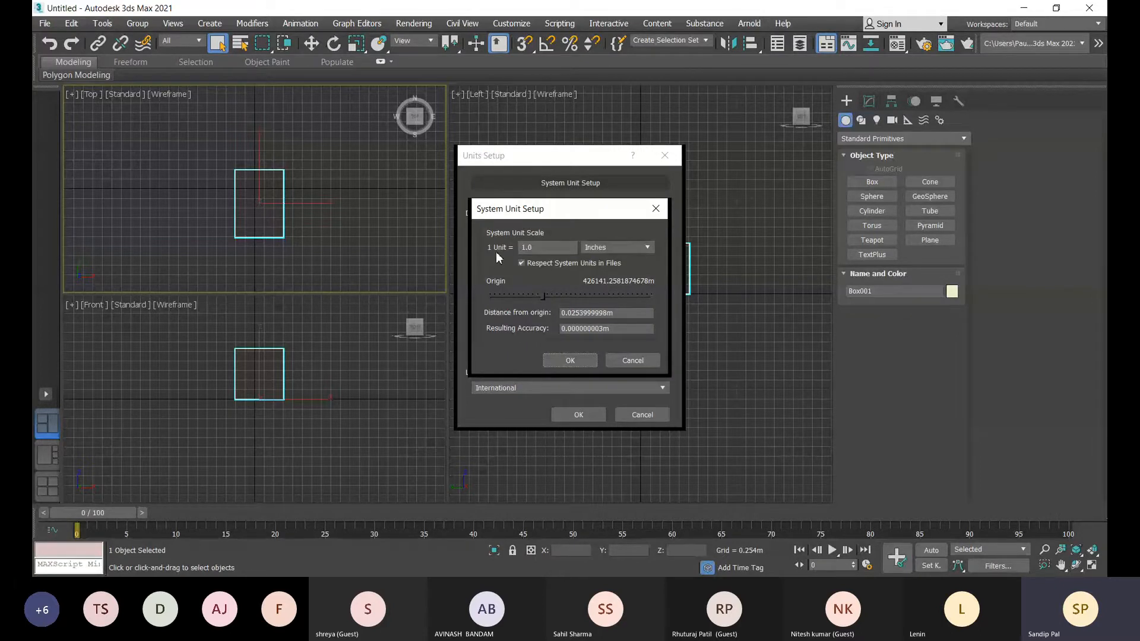
{"action": "left_click", "coordinate": [633, 251]}
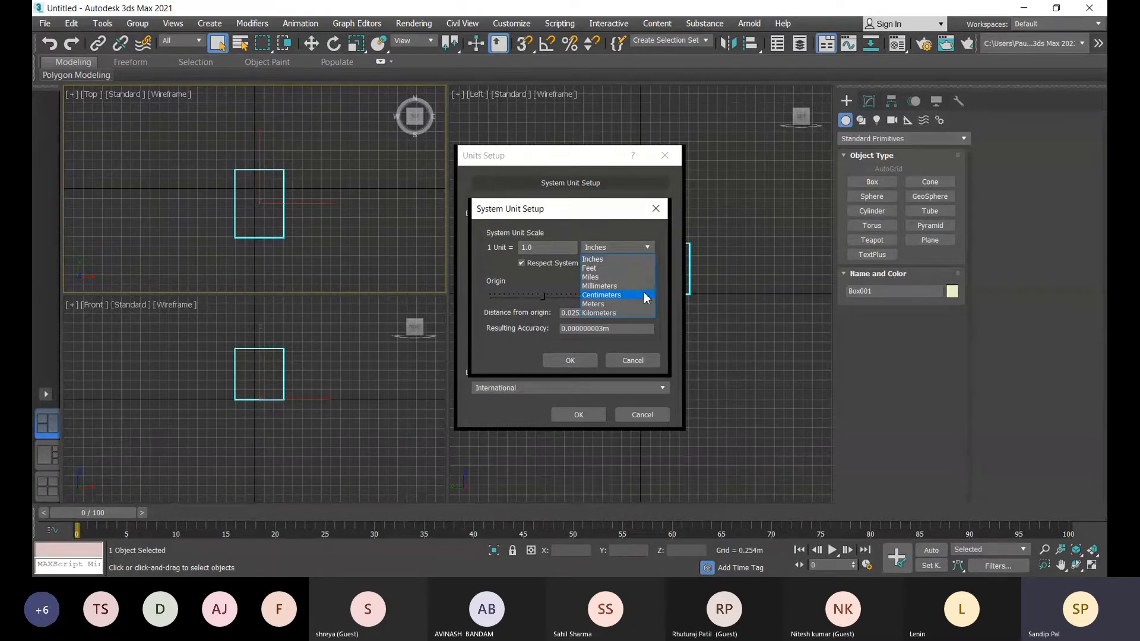
{"action": "left_click", "coordinate": [630, 249]}
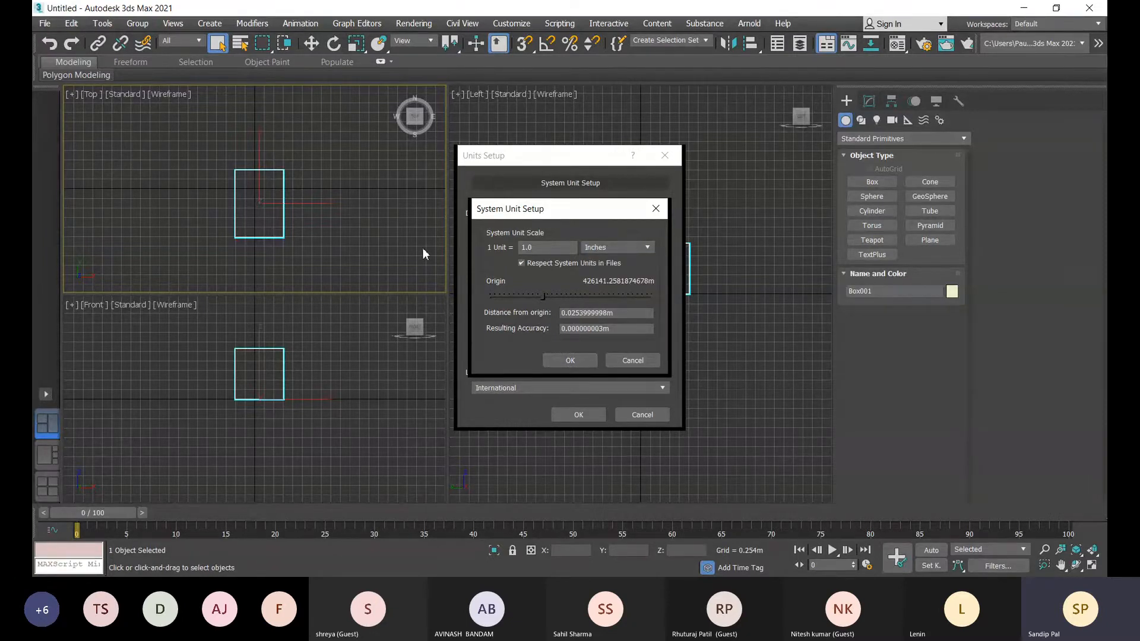
- Leave the System Unit Setup unchanged, set the display units to metric Millimeters with International lighting units, and accept the units setup
{"action": "left_click", "coordinate": [619, 362]}
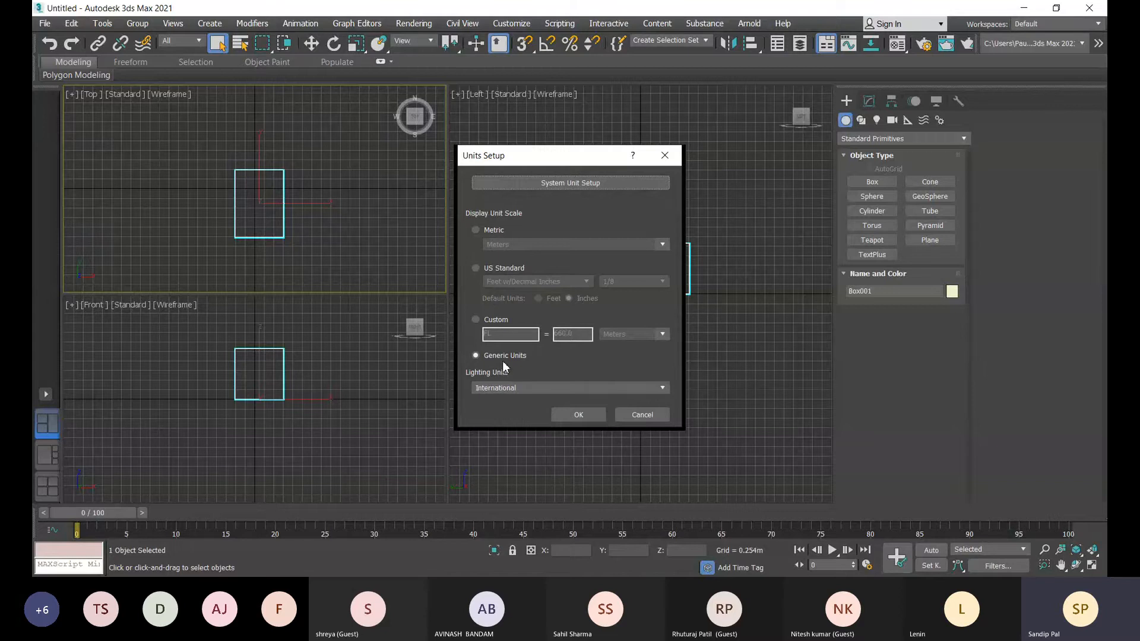
{"action": "left_click", "coordinate": [476, 231]}
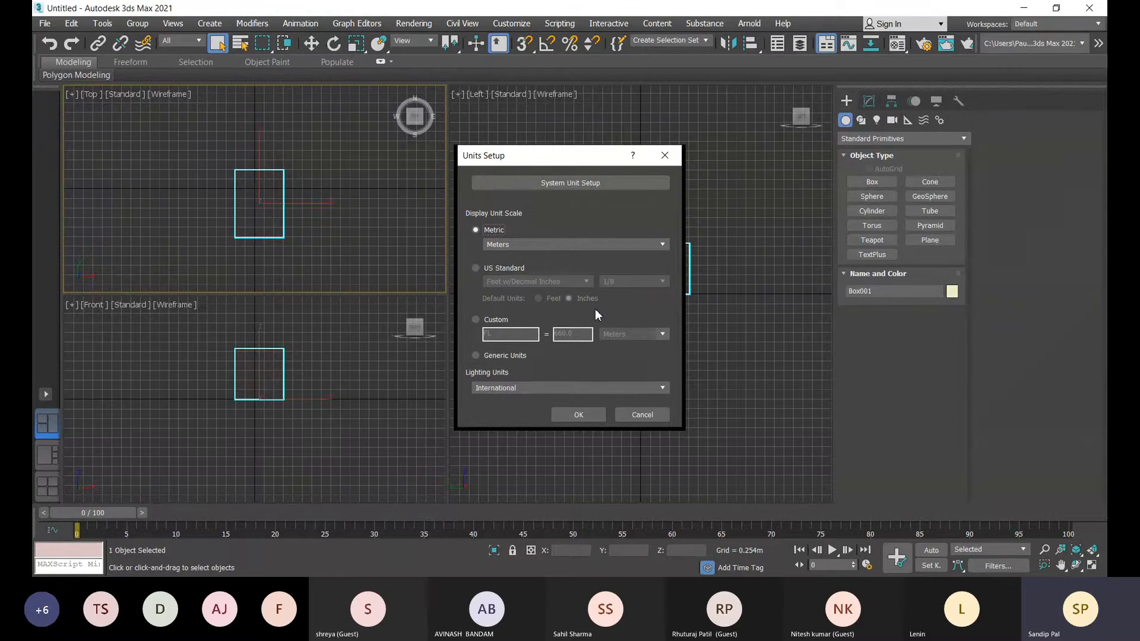
{"action": "left_click", "coordinate": [540, 246]}
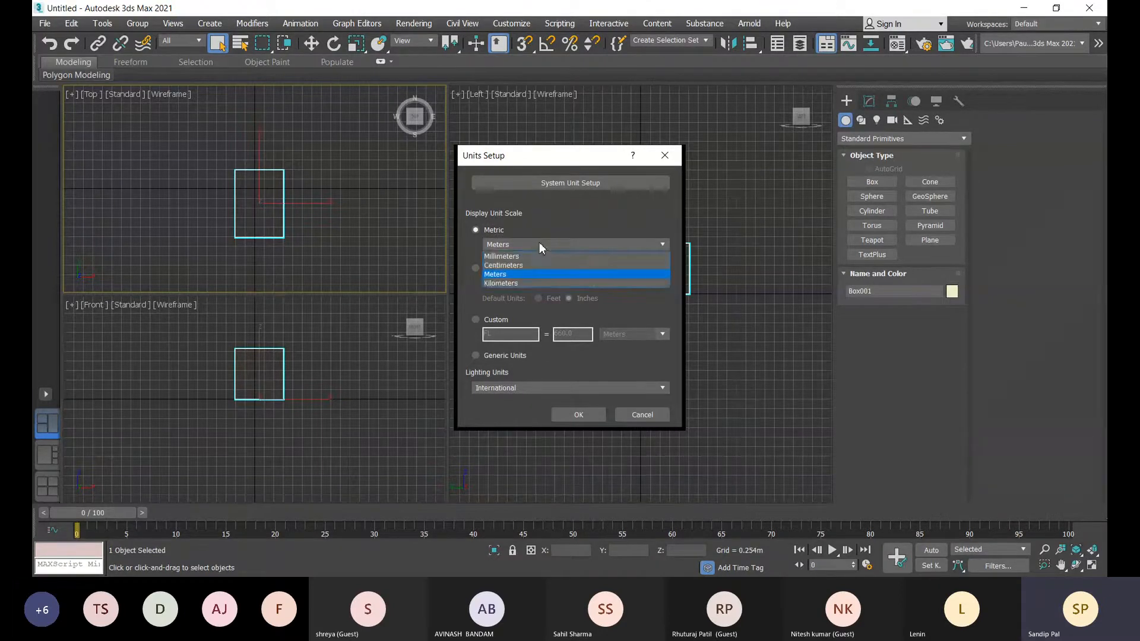
{"action": "left_click", "coordinate": [530, 257]}
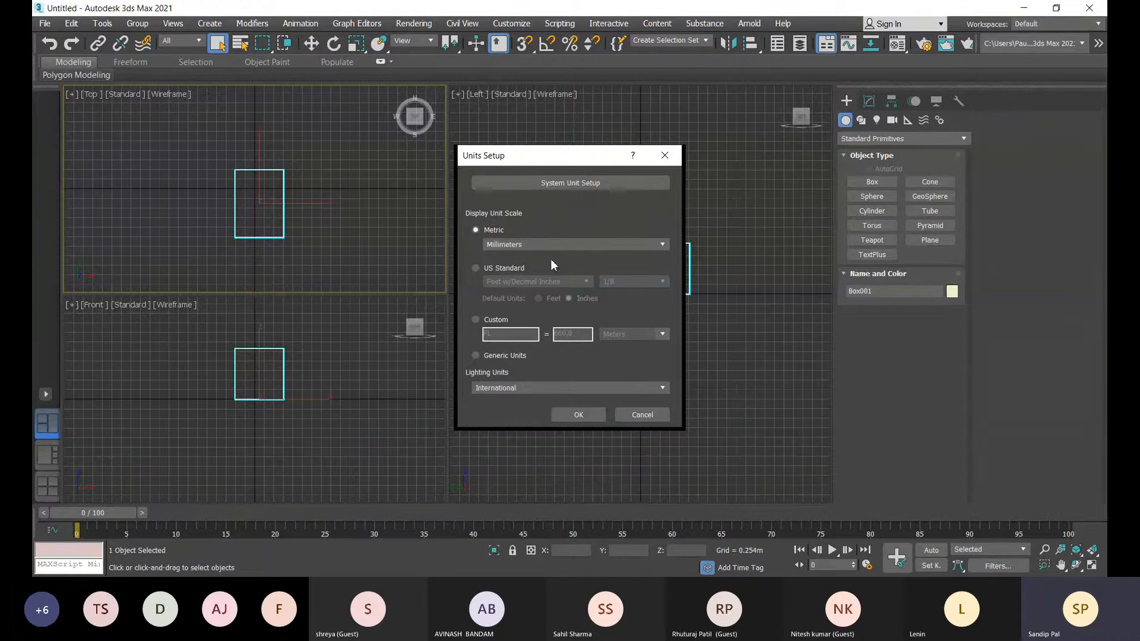
{"action": "left_click", "coordinate": [535, 388]}
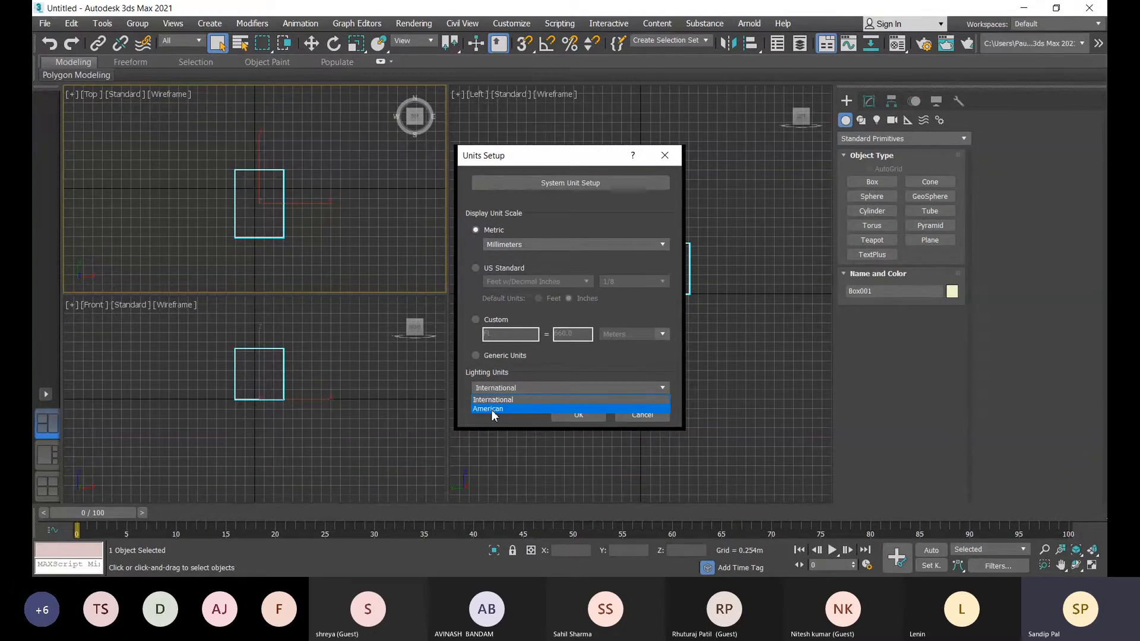
{"action": "left_click", "coordinate": [493, 400]}
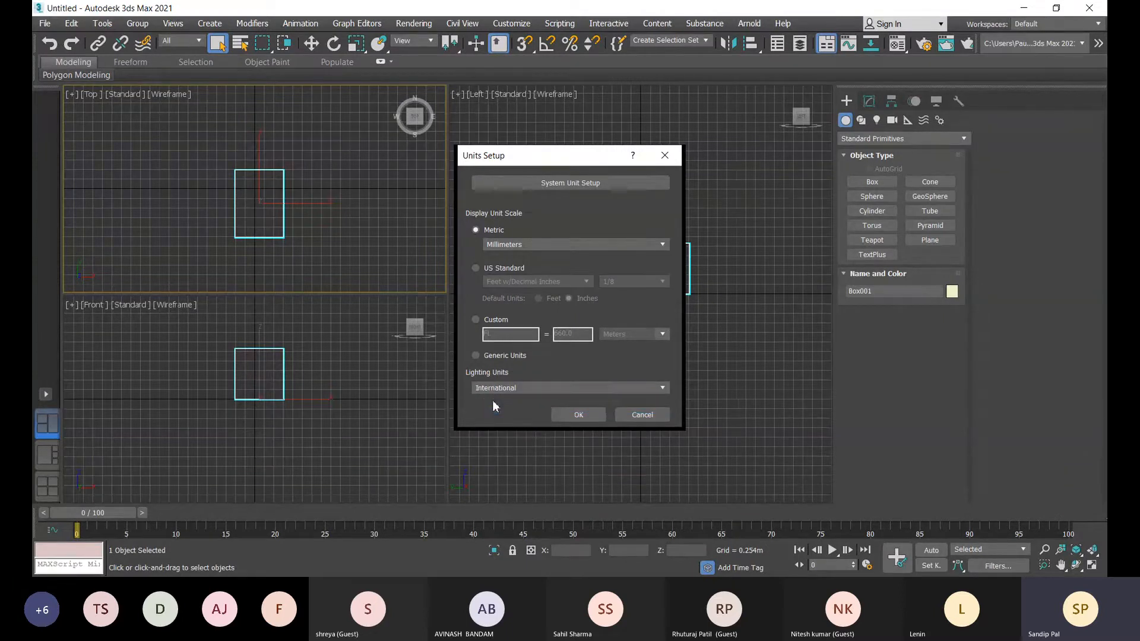
{"action": "left_click", "coordinate": [567, 415]}
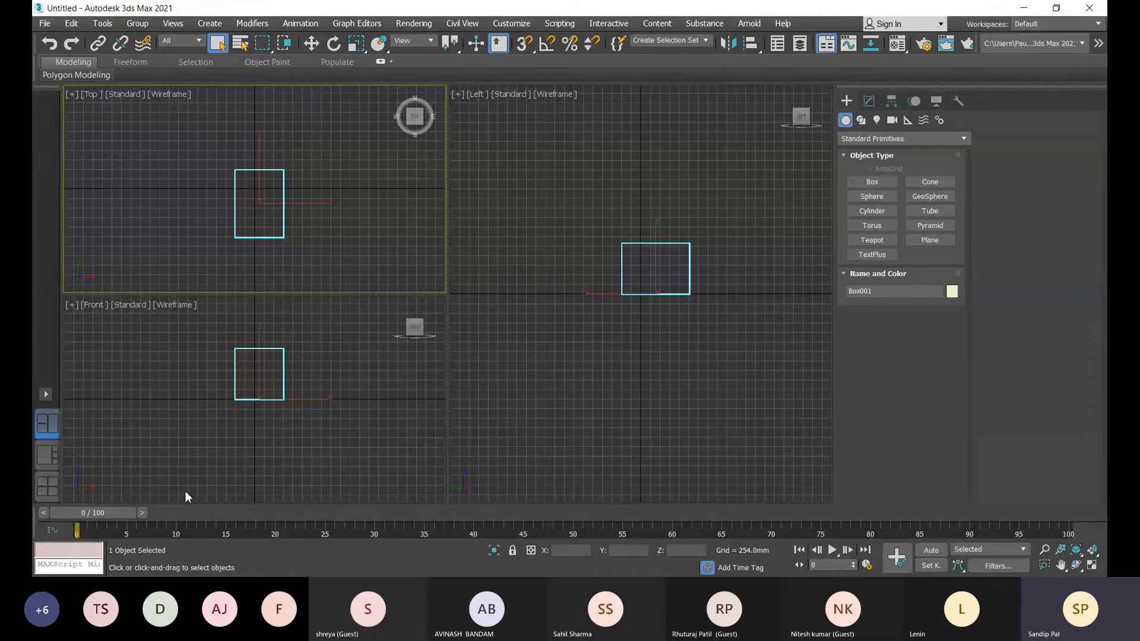
- Switch to the layout with four equal viewports and frame the whole box in the Perspective view
{"action": "left_click", "coordinate": [47, 493]}
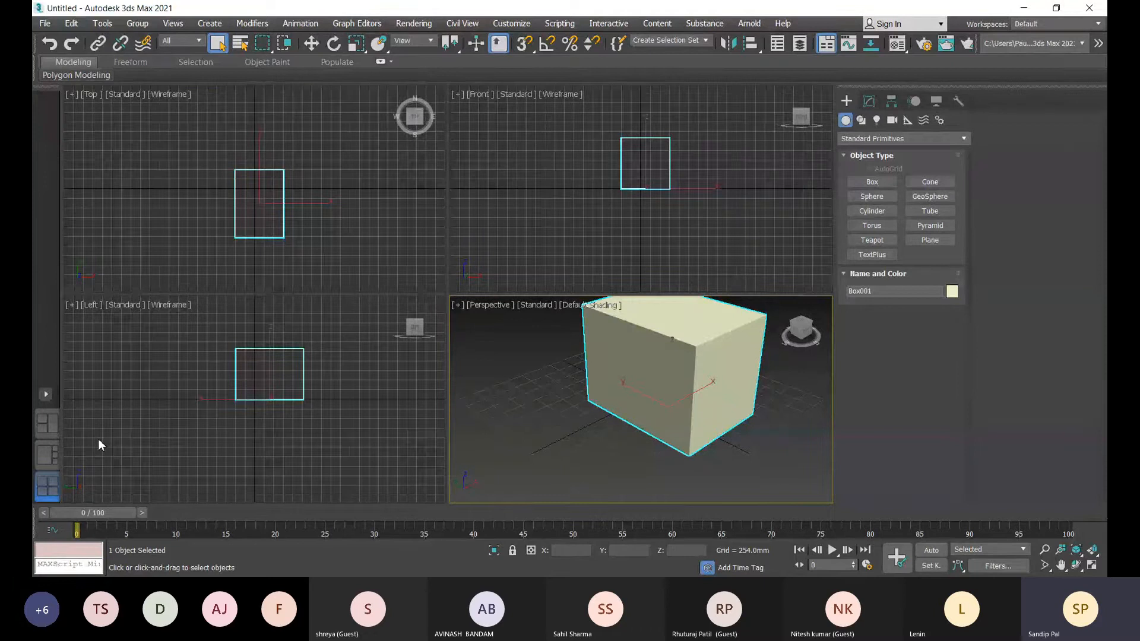
{"action": "scroll", "coordinate": [562, 445], "scroll_direction": "down", "scroll_amount": 4}
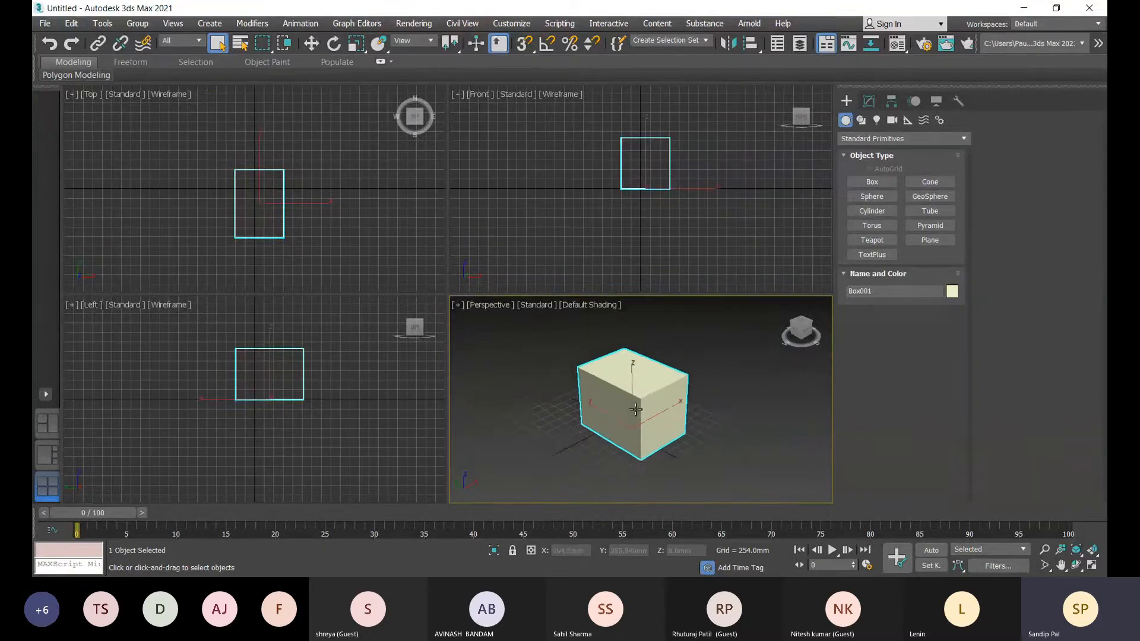
{"action": "scroll", "coordinate": [648, 403], "scroll_direction": "up", "scroll_amount": 3}
{"action": "middle_click_drag", "start_coordinate": [648, 403], "coordinate": [665, 399]}
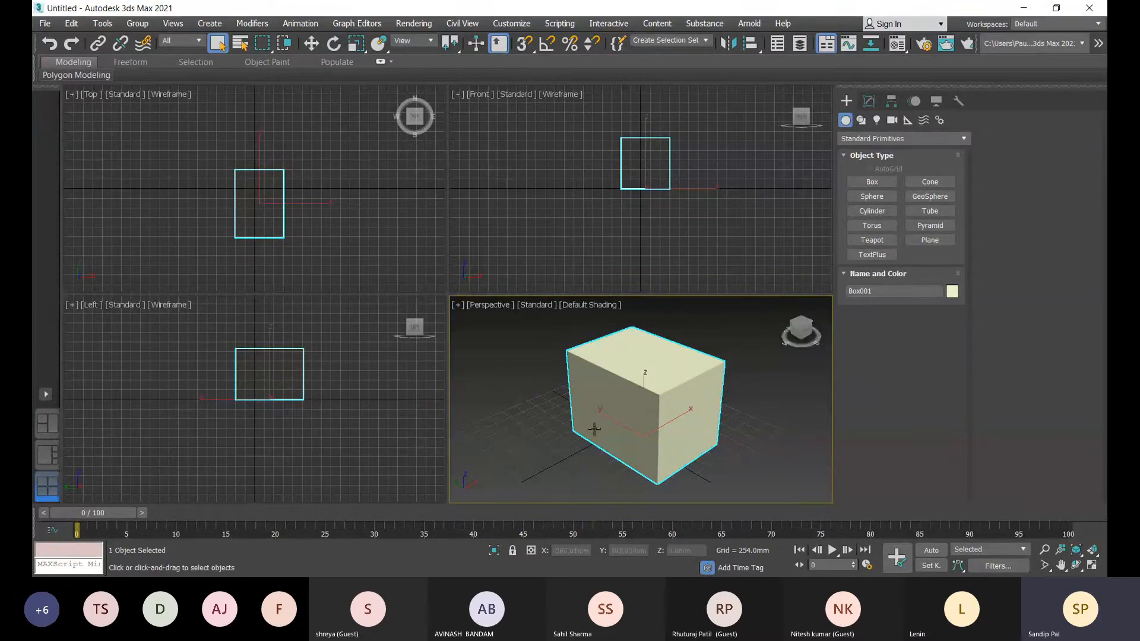
{"action": "scroll", "coordinate": [631, 428], "scroll_direction": "up", "scroll_amount": 2}
{"action": "scroll", "coordinate": [632, 425], "scroll_direction": "down", "scroll_amount": 2}
{"action": "scroll", "coordinate": [632, 425], "scroll_direction": "down", "scroll_amount": 2}
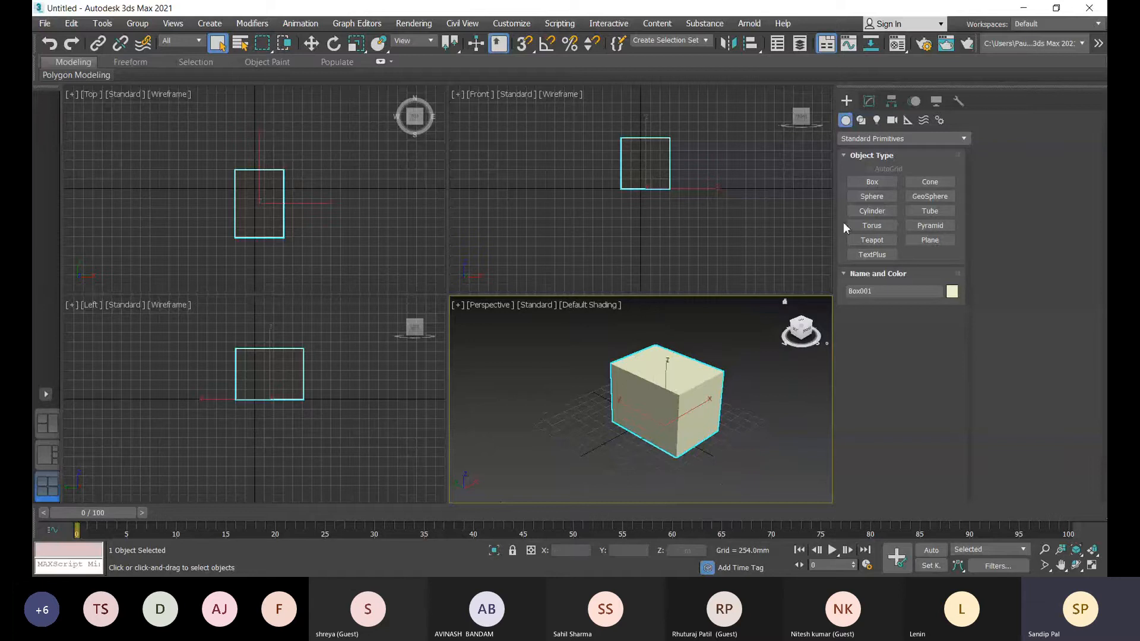
- Review the box's modify parameters and its hierarchy pivot options, returning to the Standard Primitives creation options
{"action": "left_click", "coordinate": [869, 102]}
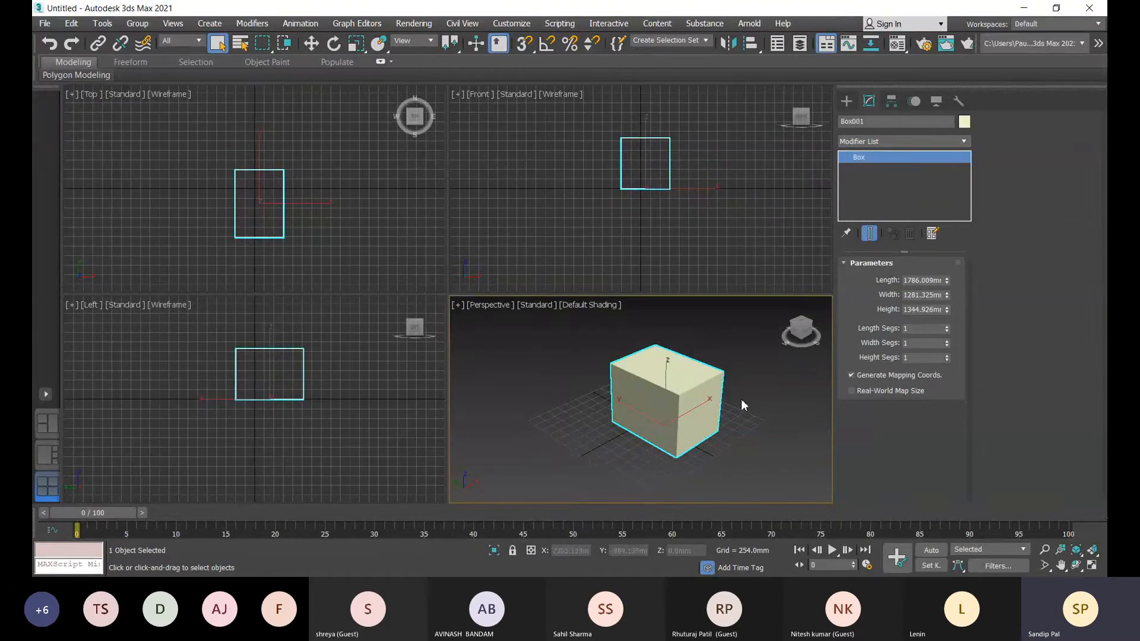
{"action": "left_click", "coordinate": [845, 101]}
{"action": "middle_click_drag", "start_coordinate": [746, 391], "coordinate": [721, 385]}
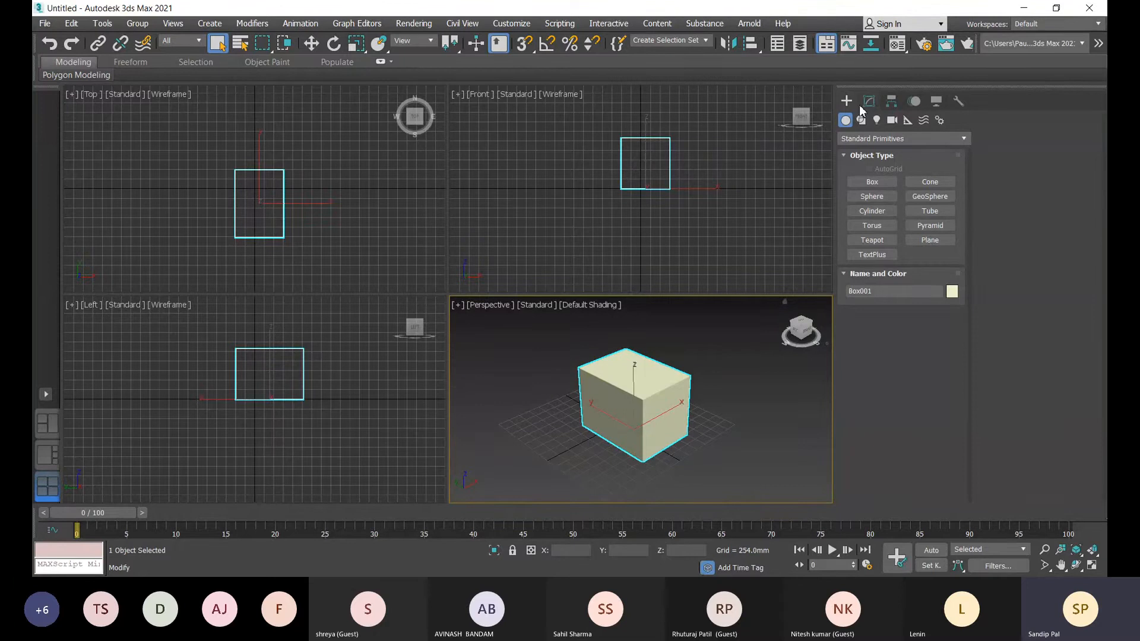
{"action": "left_click", "coordinate": [892, 104]}
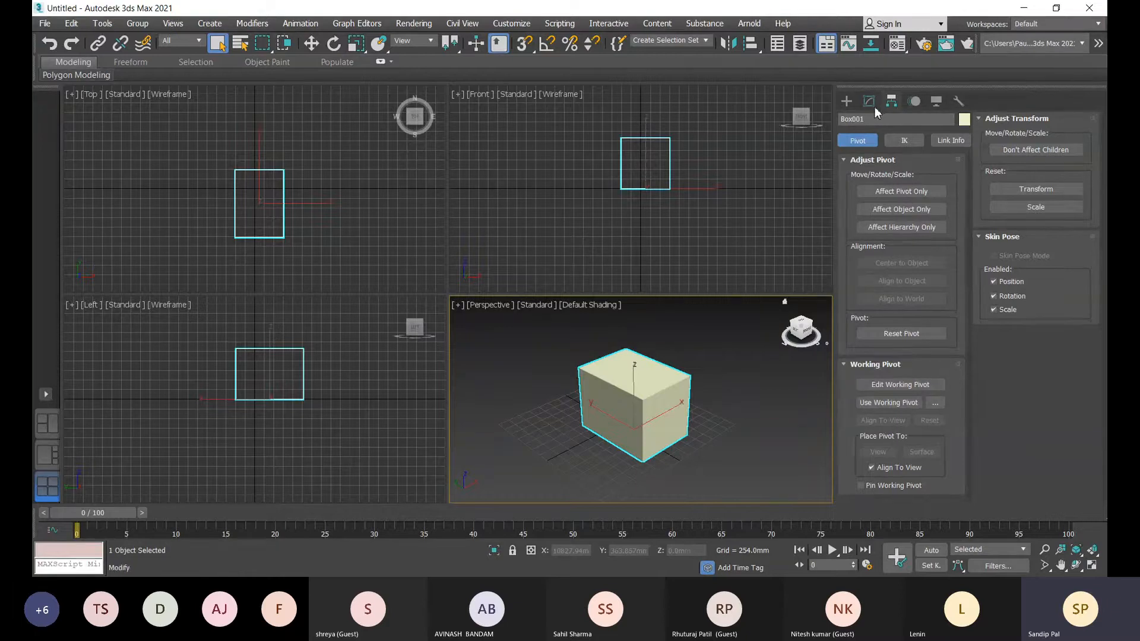
{"action": "left_click", "coordinate": [847, 101]}
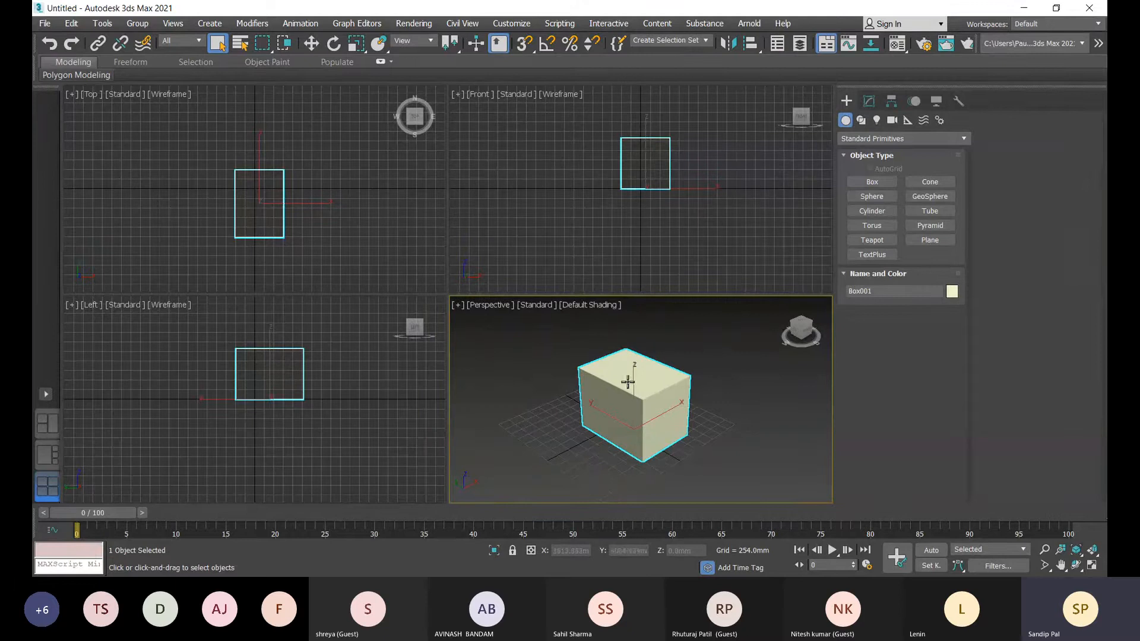
- Deselect and reselect the box in the Perspective view twice, and activate the Move tool for it
{"action": "left_click", "coordinate": [709, 347]}
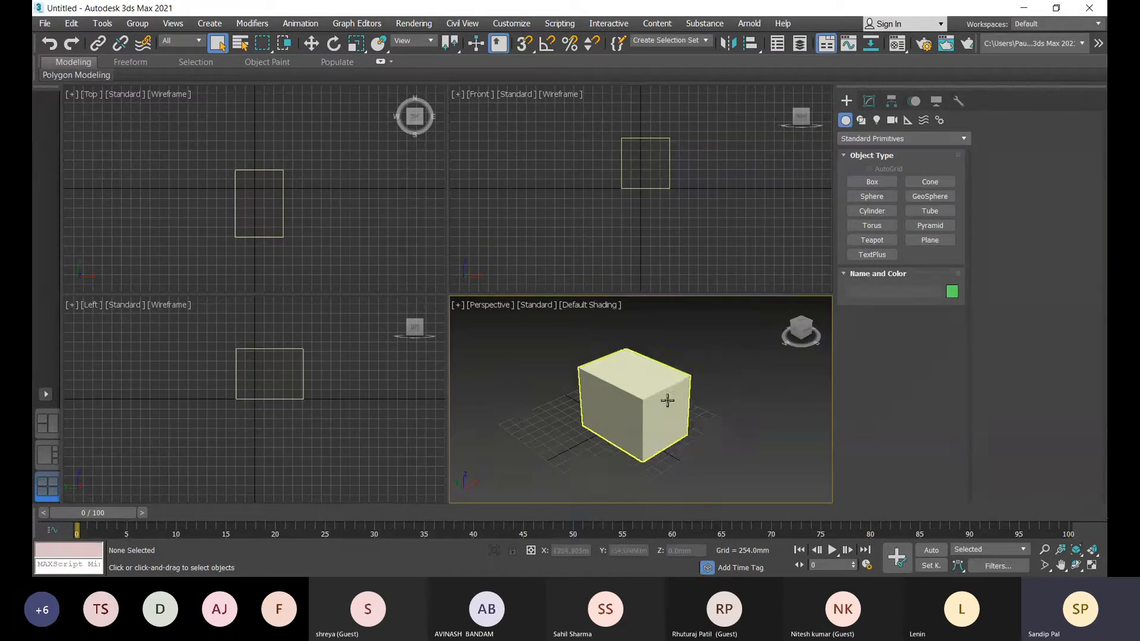
{"action": "left_click", "coordinate": [642, 408]}
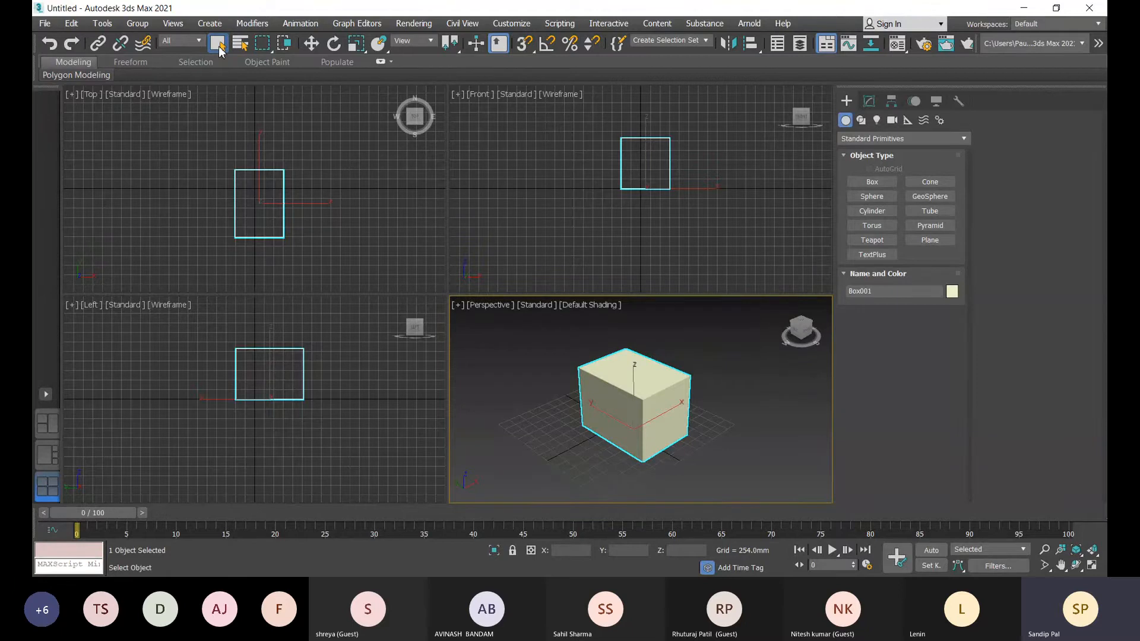
{"action": "left_click", "coordinate": [549, 369]}
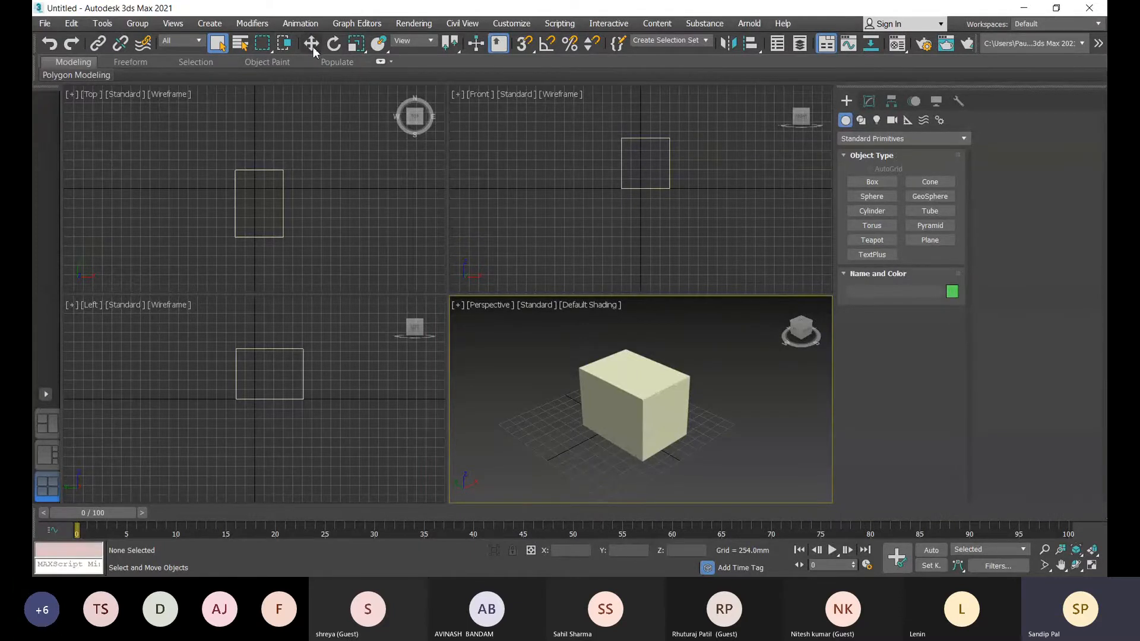
{"action": "left_click", "coordinate": [622, 388]}
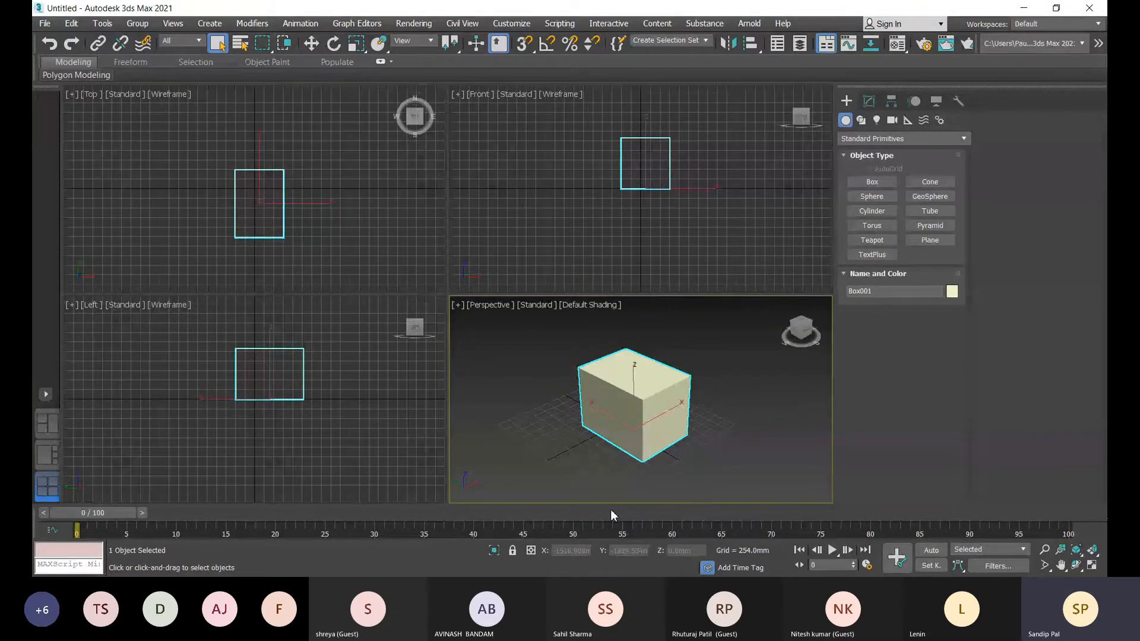
{"action": "key", "text": "w"}
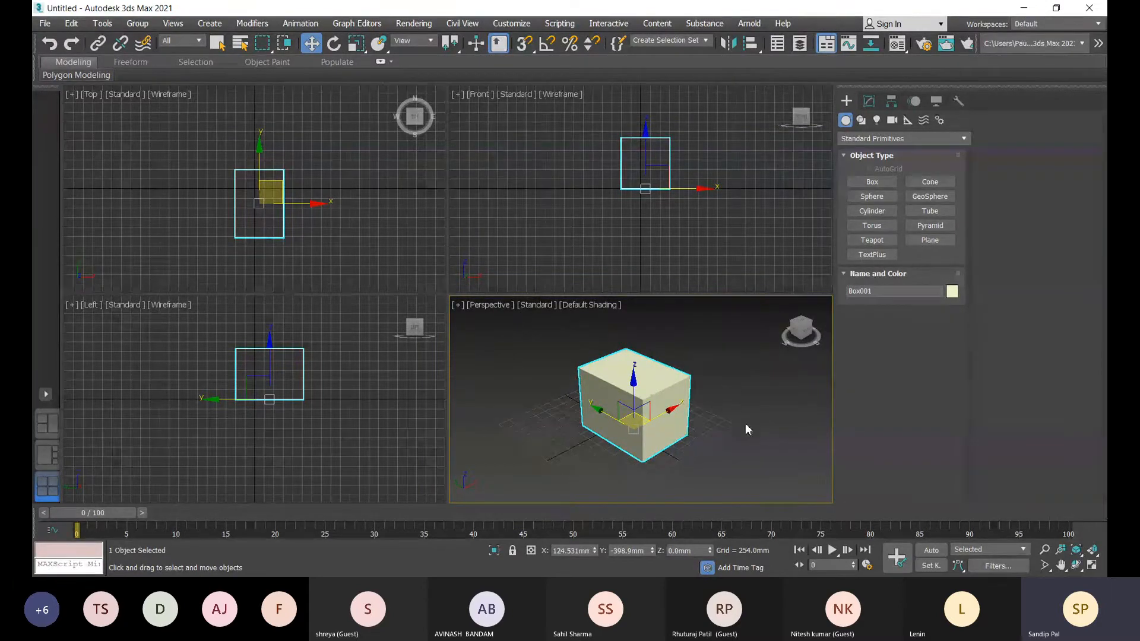
- Look through the available reference coordinate systems, keeping View as the active one
{"action": "left_click", "coordinate": [423, 45]}
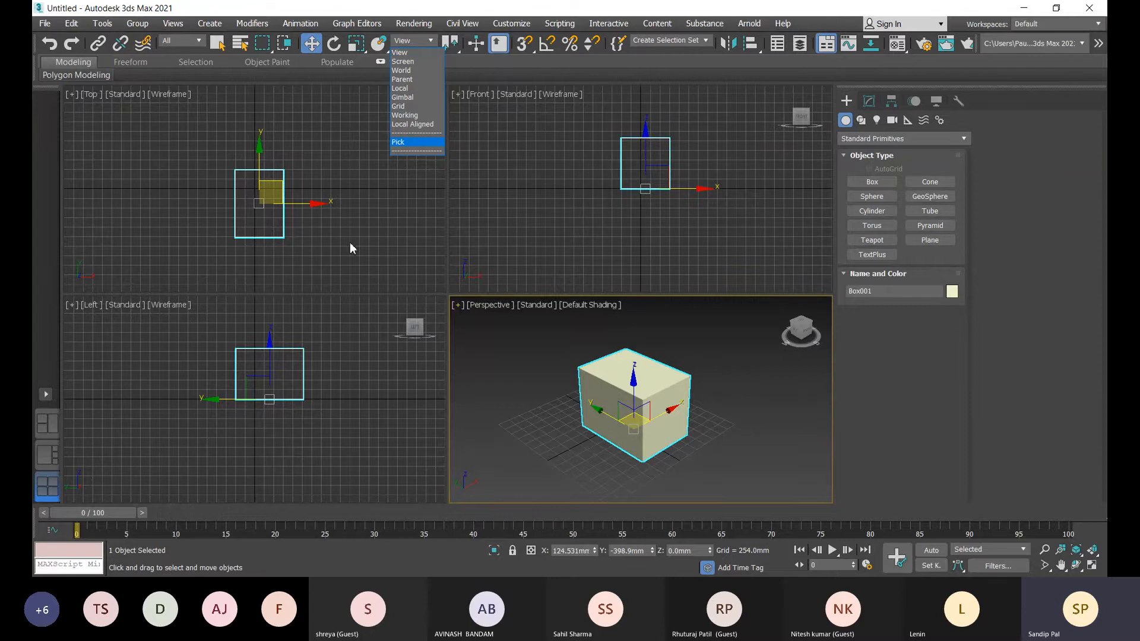
{"action": "left_click", "coordinate": [528, 235]}
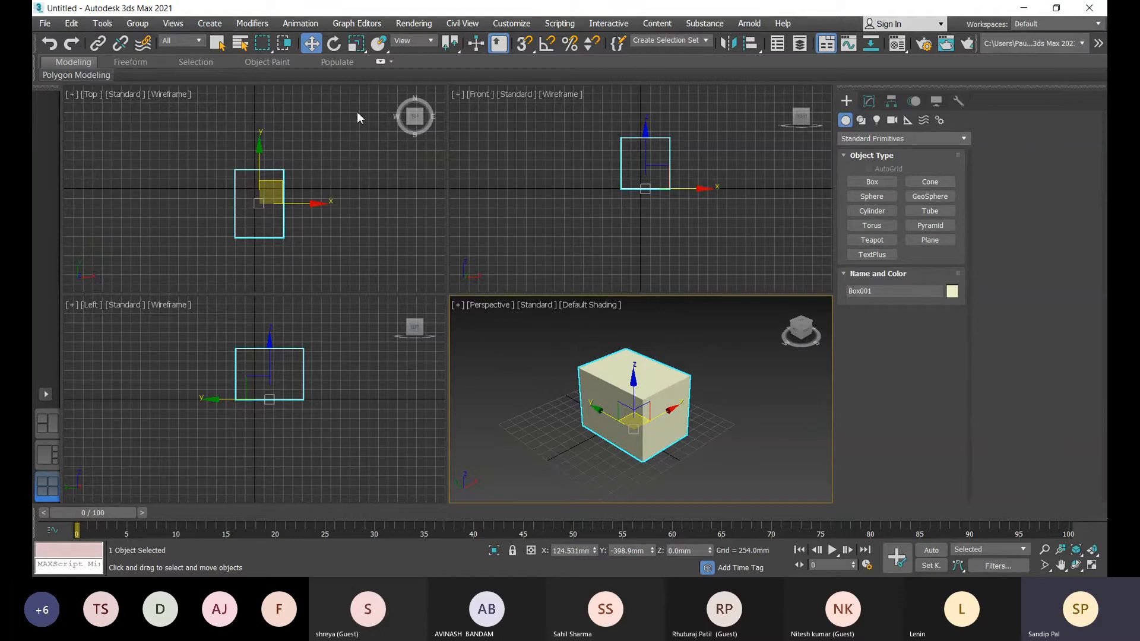
{"action": "left_click", "coordinate": [417, 42]}
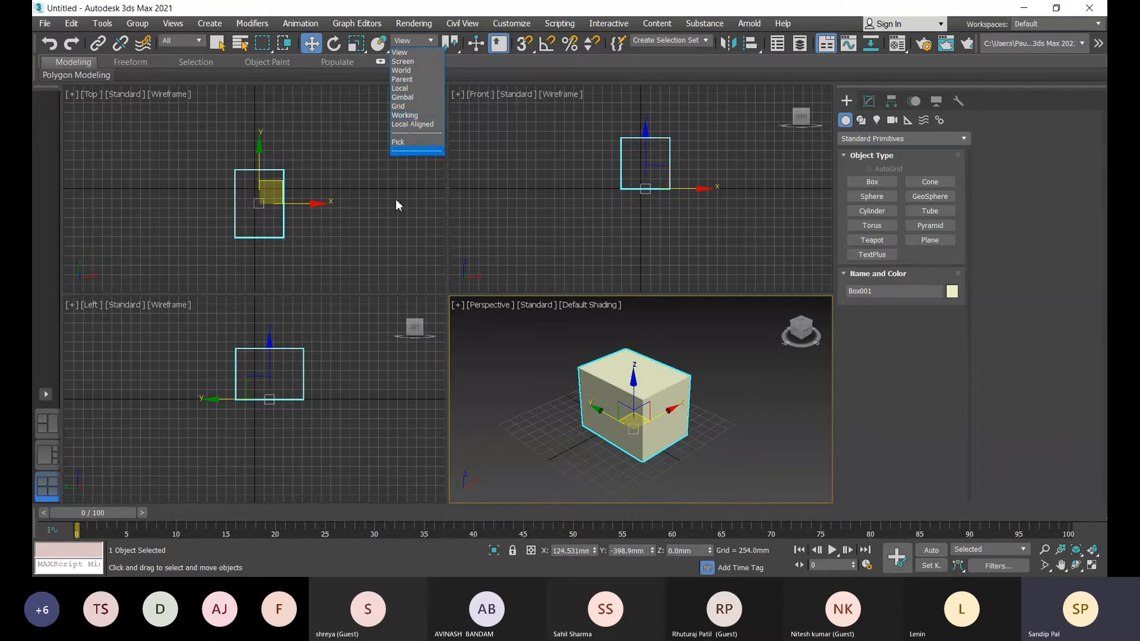
{"action": "left_click", "coordinate": [514, 368]}
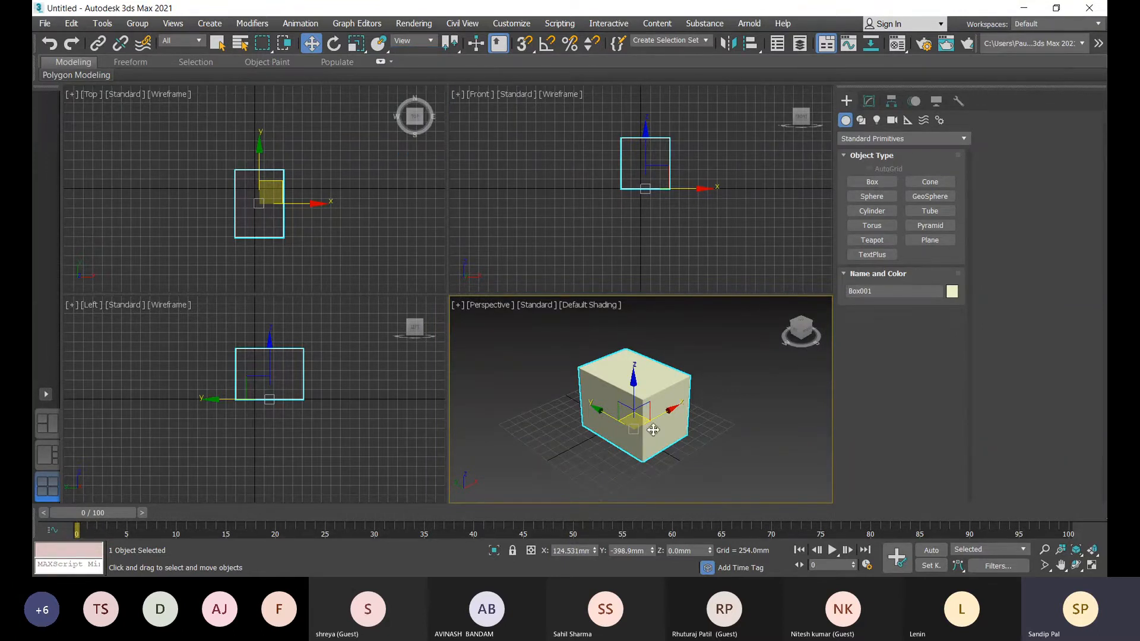
- Move the box along the Y, X and Z axes and in the YZ plane to about X 305, Y 178, Z 250 mm
{"action": "left_click_drag", "start_coordinate": [653, 429], "coordinate": [602, 433]}
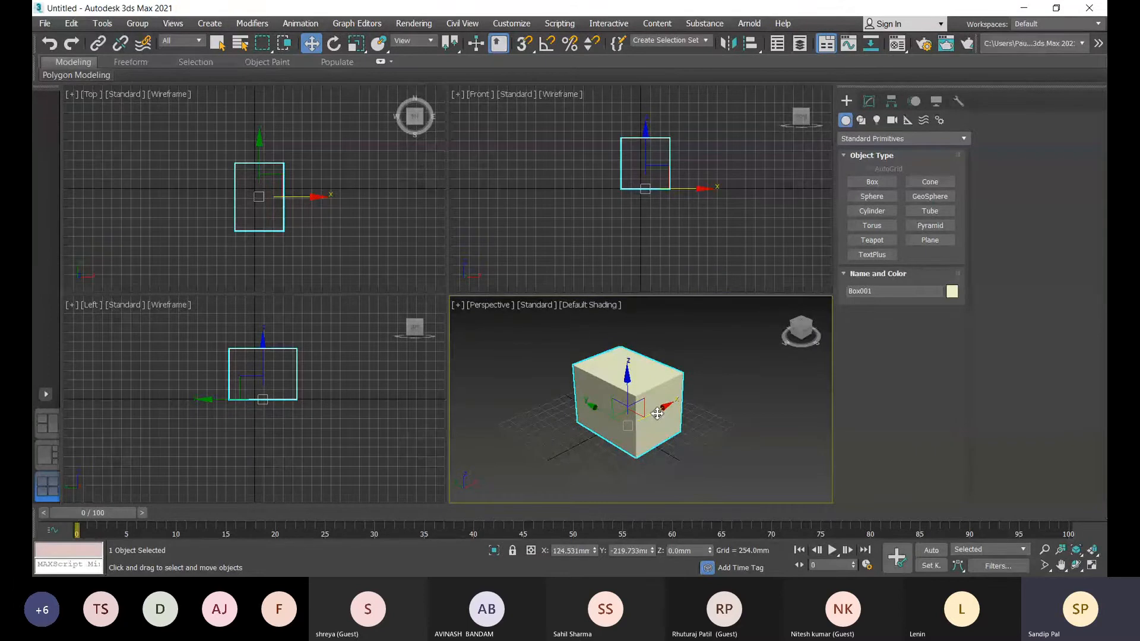
{"action": "mouse_move", "coordinate": [657, 413]}
{"action": "left_mouse_down"}
{"action": "mouse_move", "coordinate": [710, 385]}
{"action": "mouse_move", "coordinate": [581, 445]}
{"action": "mouse_move", "coordinate": [679, 413]}
{"action": "mouse_move", "coordinate": [663, 420]}
{"action": "left_mouse_up"}
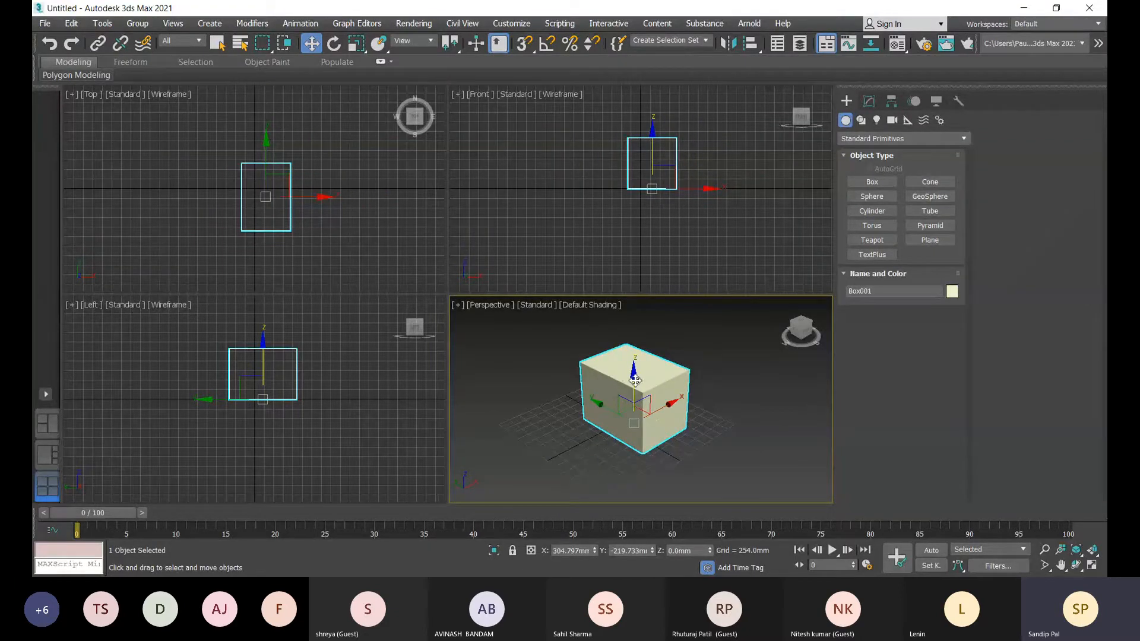
{"action": "left_click_drag", "start_coordinate": [635, 380], "coordinate": [634, 369]}
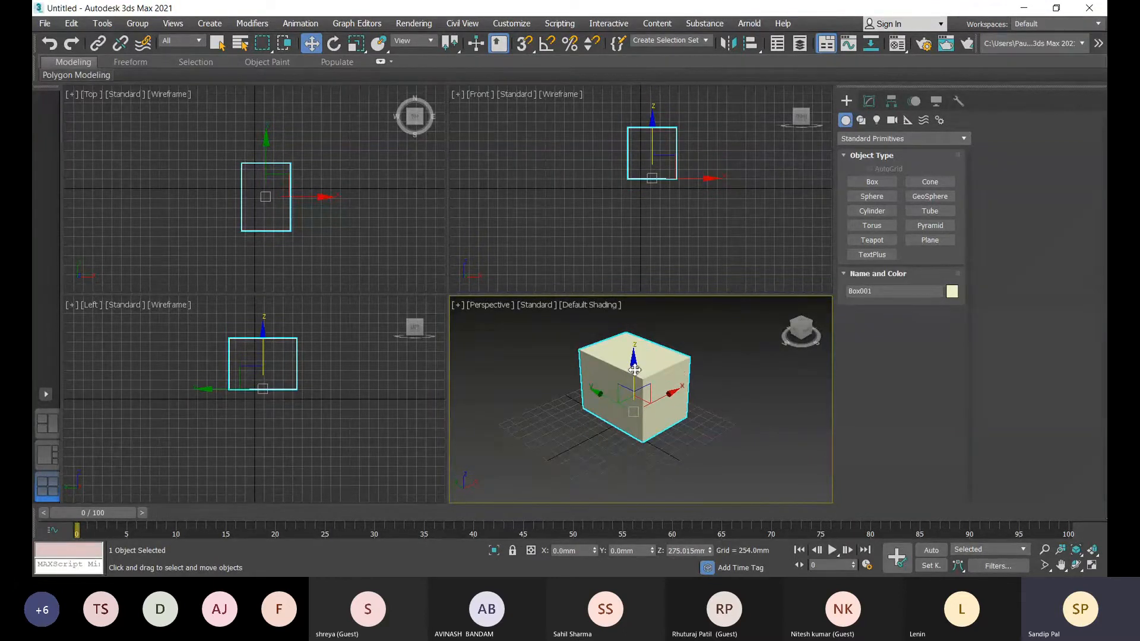
{"action": "left_click_drag", "start_coordinate": [635, 370], "coordinate": [609, 411]}
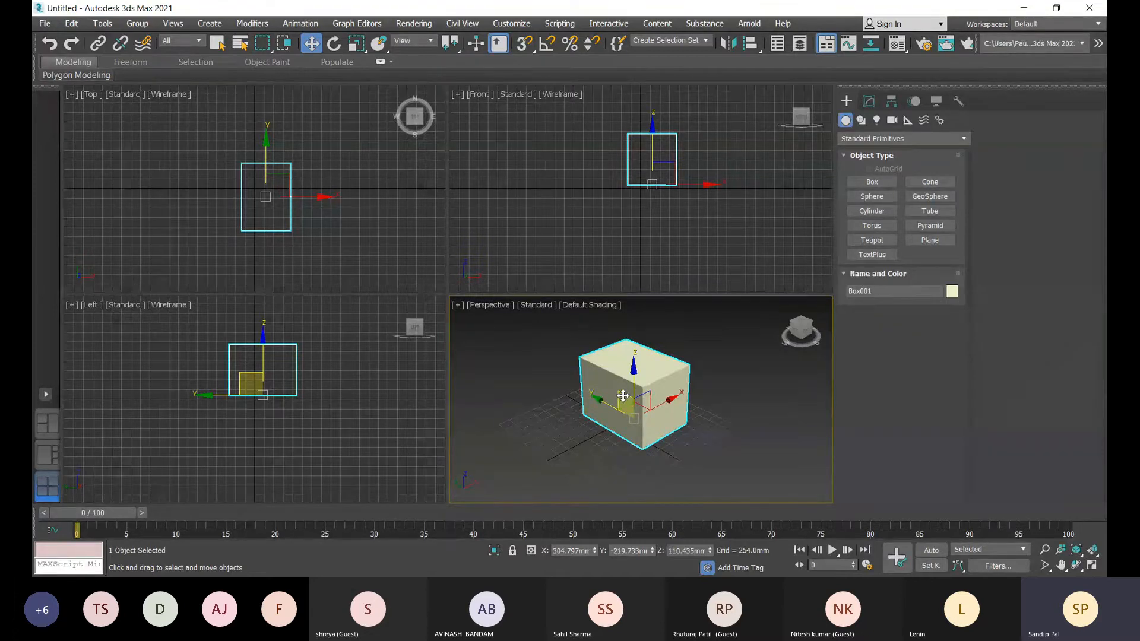
{"action": "mouse_move", "coordinate": [622, 395]}
{"action": "left_mouse_down"}
{"action": "mouse_move", "coordinate": [572, 418]}
{"action": "mouse_move", "coordinate": [644, 374]}
{"action": "mouse_move", "coordinate": [569, 336]}
{"action": "mouse_move", "coordinate": [535, 376]}
{"action": "mouse_move", "coordinate": [614, 387]}
{"action": "mouse_move", "coordinate": [521, 358]}
{"action": "mouse_move", "coordinate": [587, 408]}
{"action": "mouse_move", "coordinate": [602, 357]}
{"action": "mouse_move", "coordinate": [634, 392]}
{"action": "mouse_move", "coordinate": [632, 361]}
{"action": "mouse_move", "coordinate": [612, 330]}
{"action": "mouse_move", "coordinate": [573, 359]}
{"action": "mouse_move", "coordinate": [622, 387]}
{"action": "mouse_move", "coordinate": [585, 402]}
{"action": "mouse_move", "coordinate": [653, 408]}
{"action": "mouse_move", "coordinate": [587, 397]}
{"action": "mouse_move", "coordinate": [567, 371]}
{"action": "mouse_move", "coordinate": [653, 407]}
{"action": "mouse_move", "coordinate": [627, 332]}
{"action": "mouse_move", "coordinate": [649, 386]}
{"action": "mouse_move", "coordinate": [663, 356]}
{"action": "mouse_move", "coordinate": [656, 389]}
{"action": "mouse_move", "coordinate": [522, 397]}
{"action": "mouse_move", "coordinate": [617, 389]}
{"action": "mouse_move", "coordinate": [560, 380]}
{"action": "mouse_move", "coordinate": [658, 392]}
{"action": "mouse_move", "coordinate": [583, 408]}
{"action": "mouse_move", "coordinate": [641, 398]}
{"action": "left_mouse_up"}
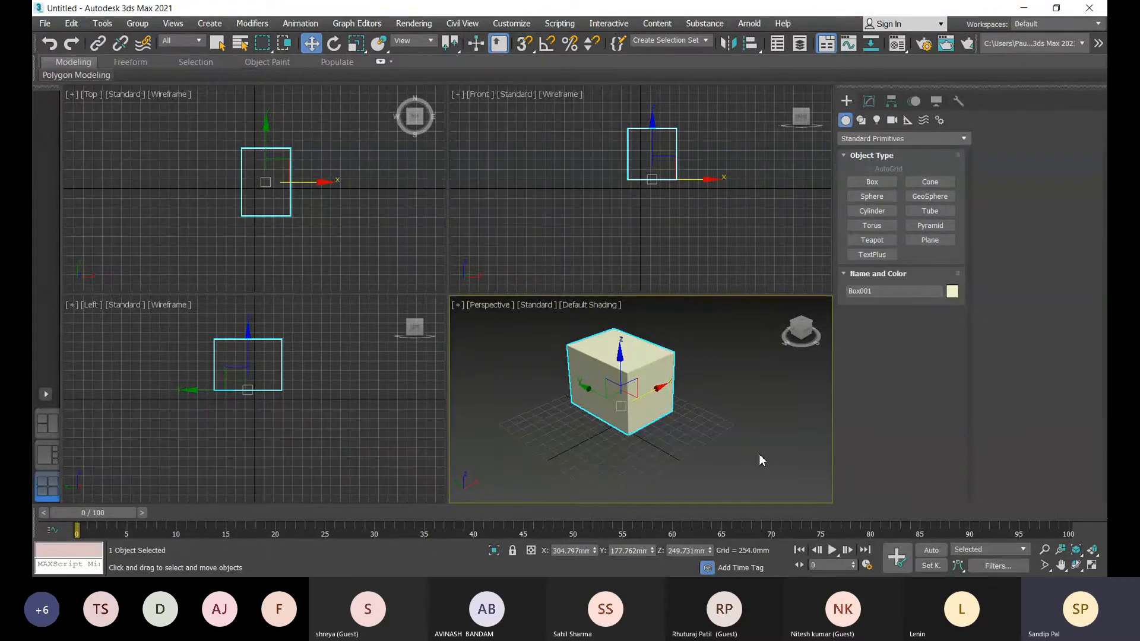
- Switch the move constraint between the Y and Z axes, cycle repeatedly through the plane constraints, and restrict movement to the Z axis
{"action": "key", "text": "F6"}
{"action": "key", "text": "F7"}
{"action": "key", "text": "F8"}
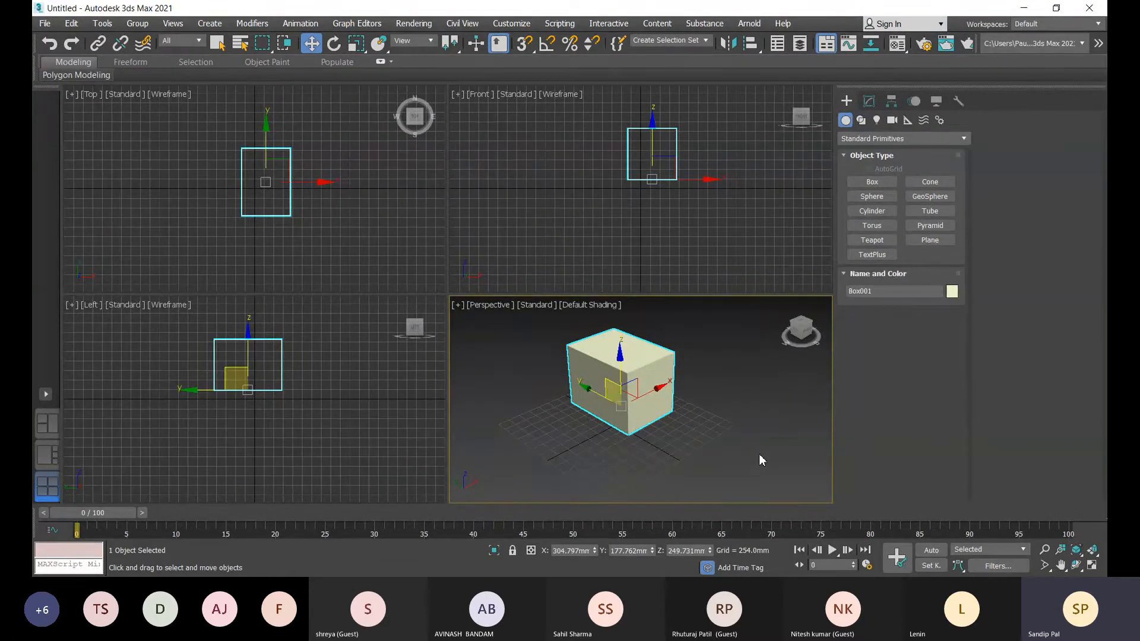
{"action": "key", "text": "F8"}
{"action": "key", "text": "F8"}
{"action": "key", "text": "F8"}
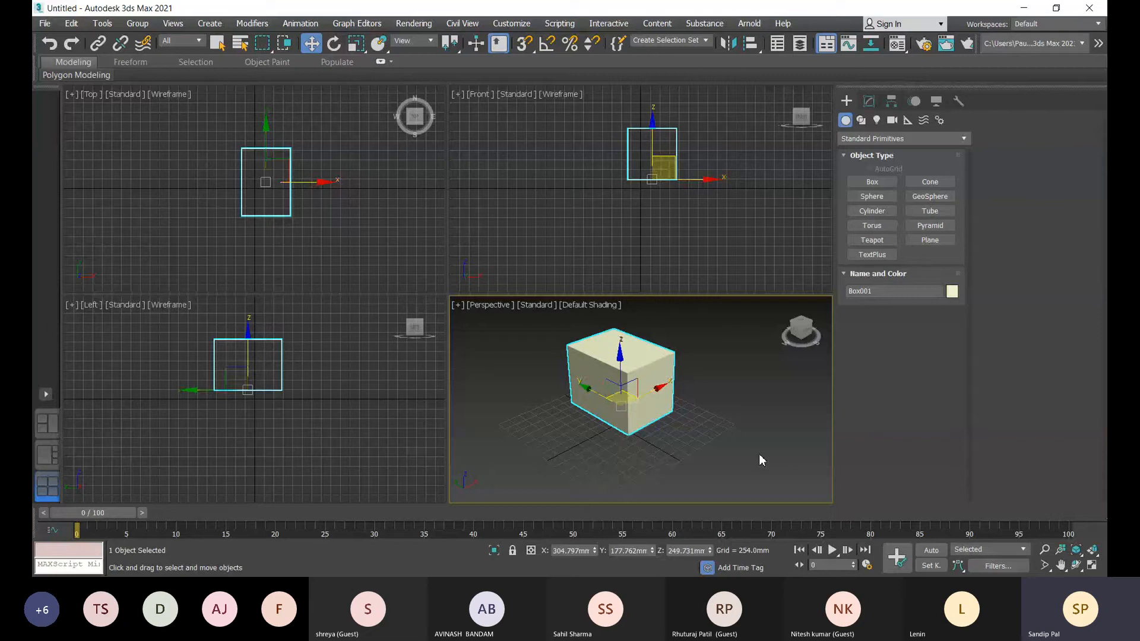
{"action": "key", "text": "F8"}
{"action": "key", "text": "F8"}
{"action": "key", "text": "F8"}
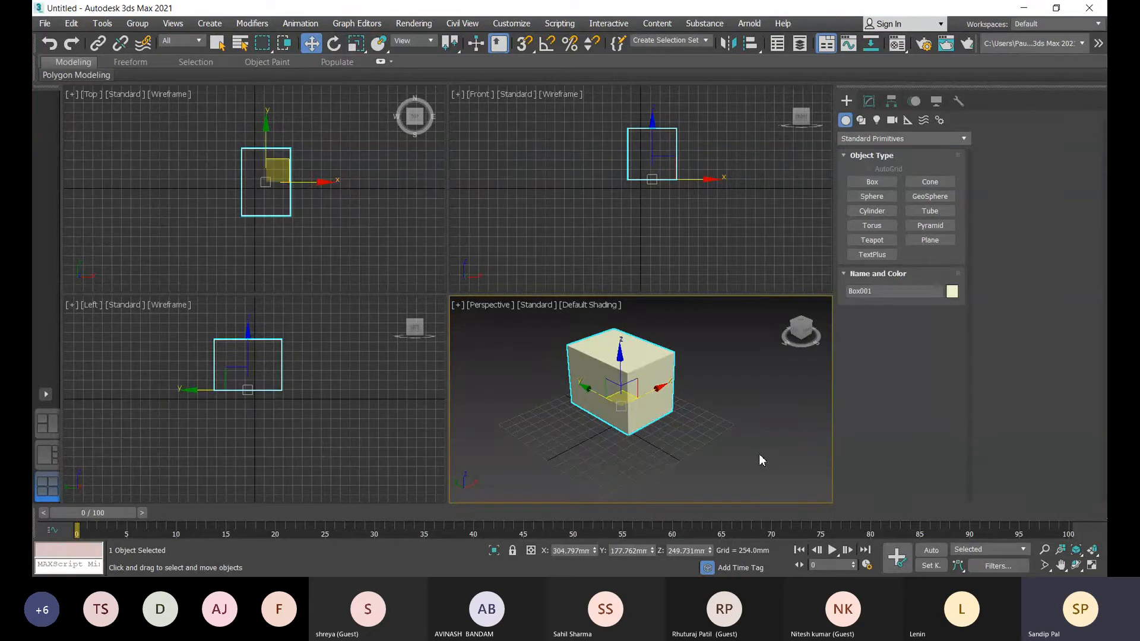
{"action": "key", "text": "F8"}
{"action": "key", "text": "F8"}
{"action": "key", "text": "F8"}
{"action": "key", "text": "F8"}
{"action": "key", "text": "F8"}
{"action": "key", "text": "F8"}
{"action": "key", "text": "F8"}
{"action": "key", "text": "F8"}
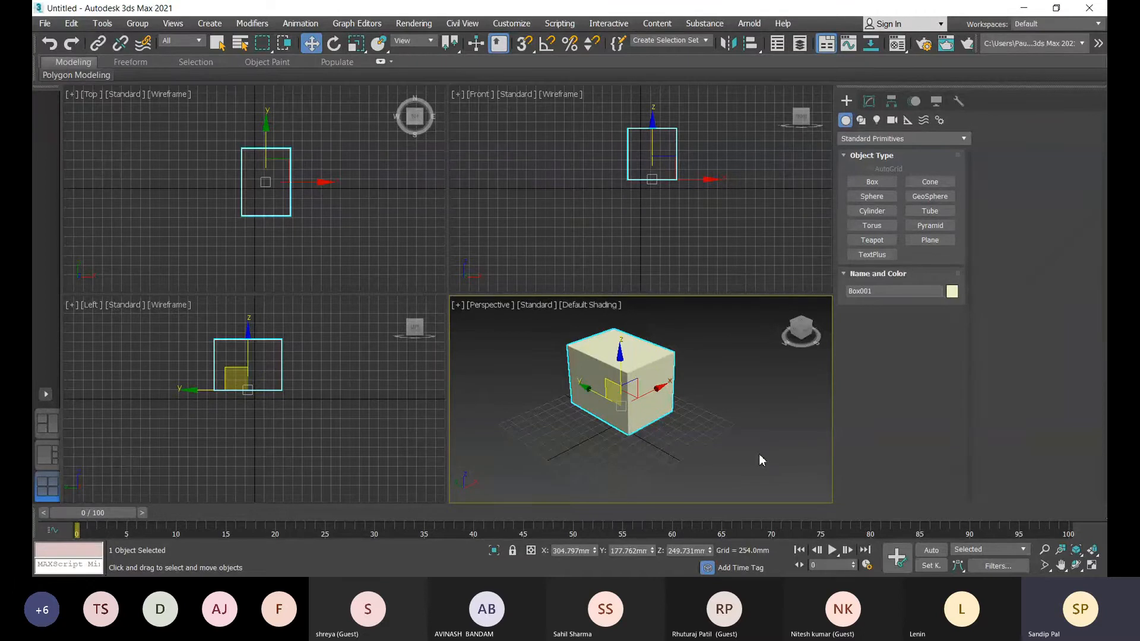
{"action": "key", "text": "F8"}
{"action": "key", "text": "F8"}
{"action": "key", "text": "F8"}
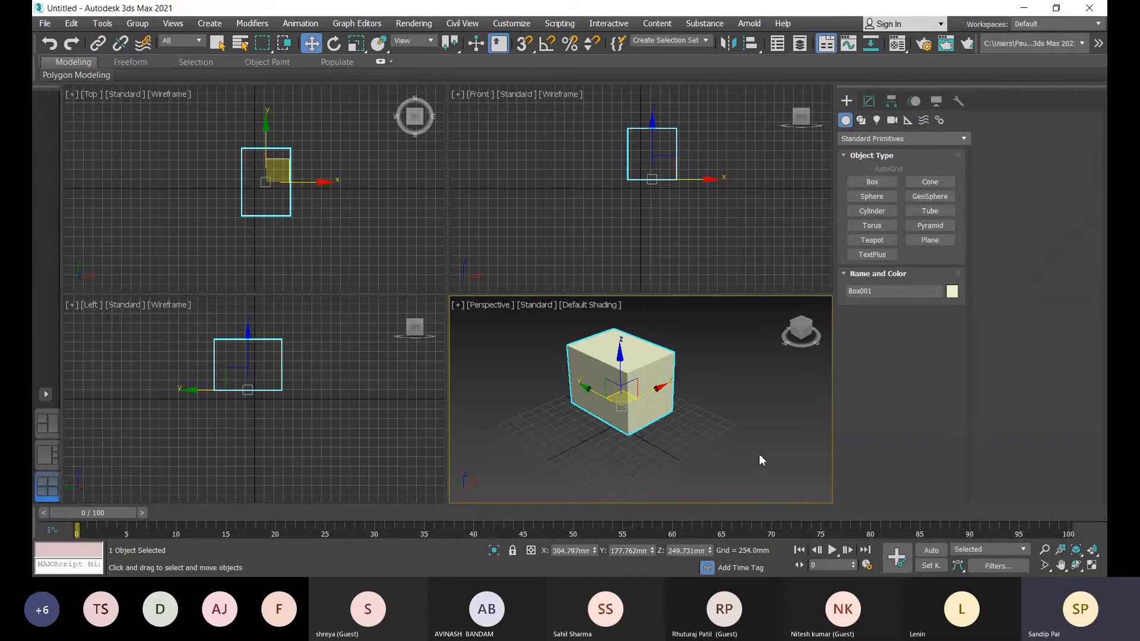
{"action": "key", "text": "F8"}
{"action": "key", "text": "F7"}
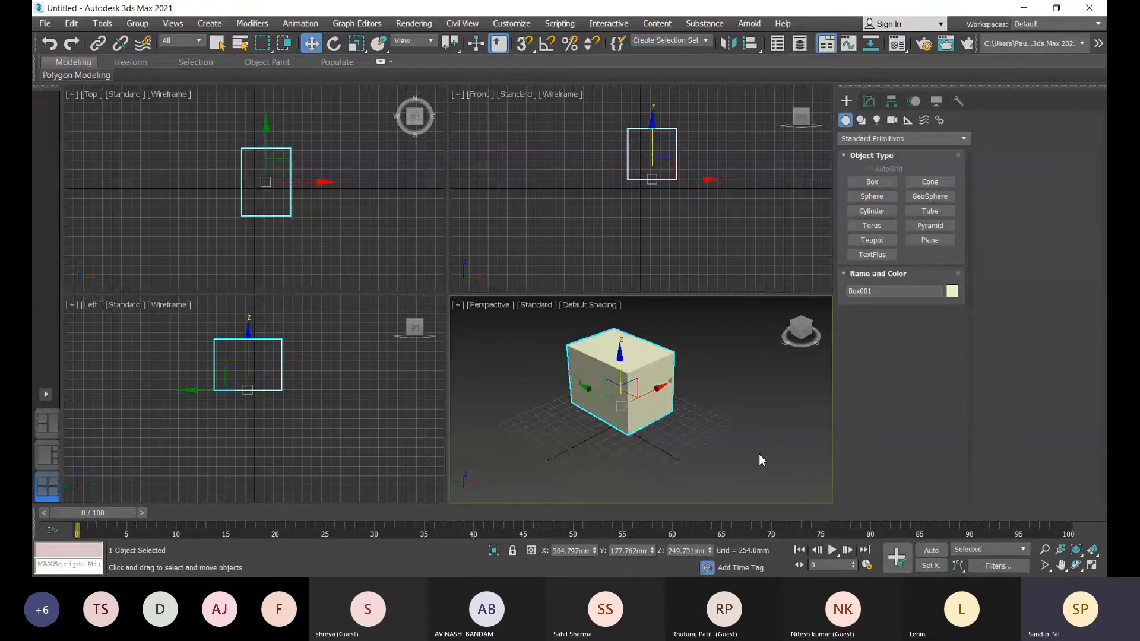
- Switch the move constraint to the Y and X axes, and view the box's coordinates in the Move Transform Type-In dialog before closing it
{"action": "key", "text": "F6"}
{"action": "key", "text": "F5"}
{"action": "key", "text": "F12"}
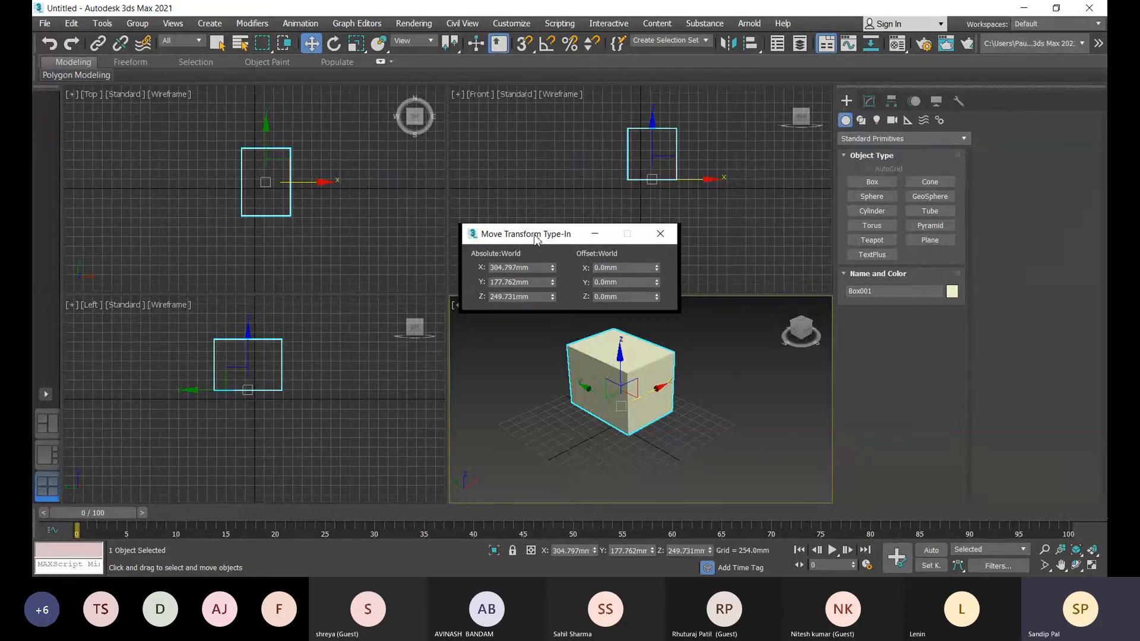
{"action": "left_click_drag", "start_coordinate": [536, 239], "coordinate": [751, 316]}
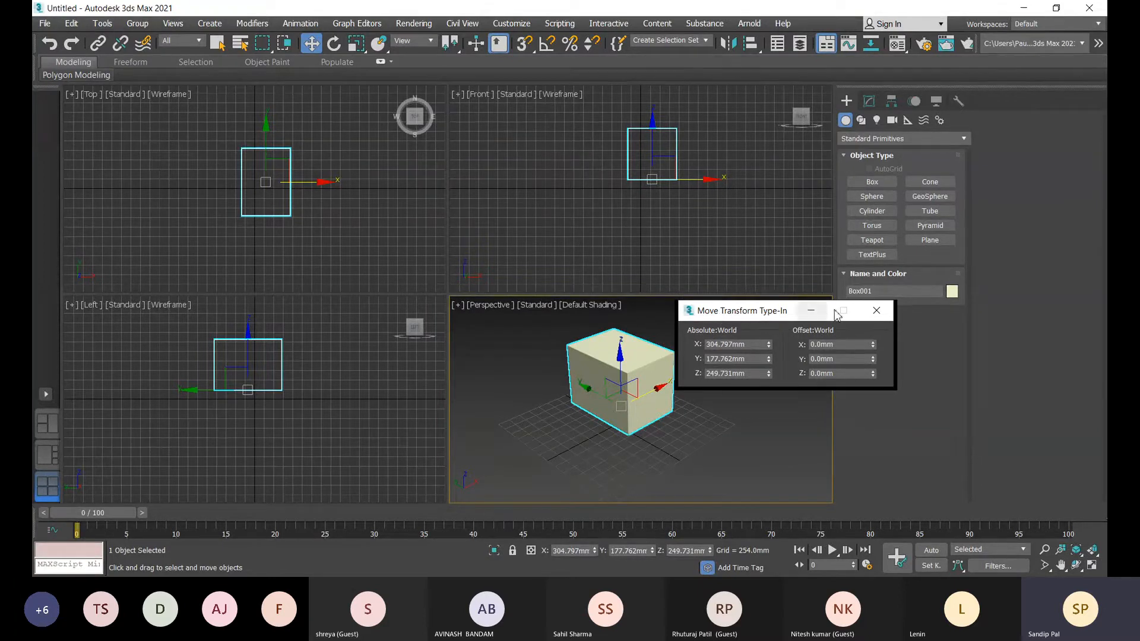
{"action": "left_click", "coordinate": [876, 310]}
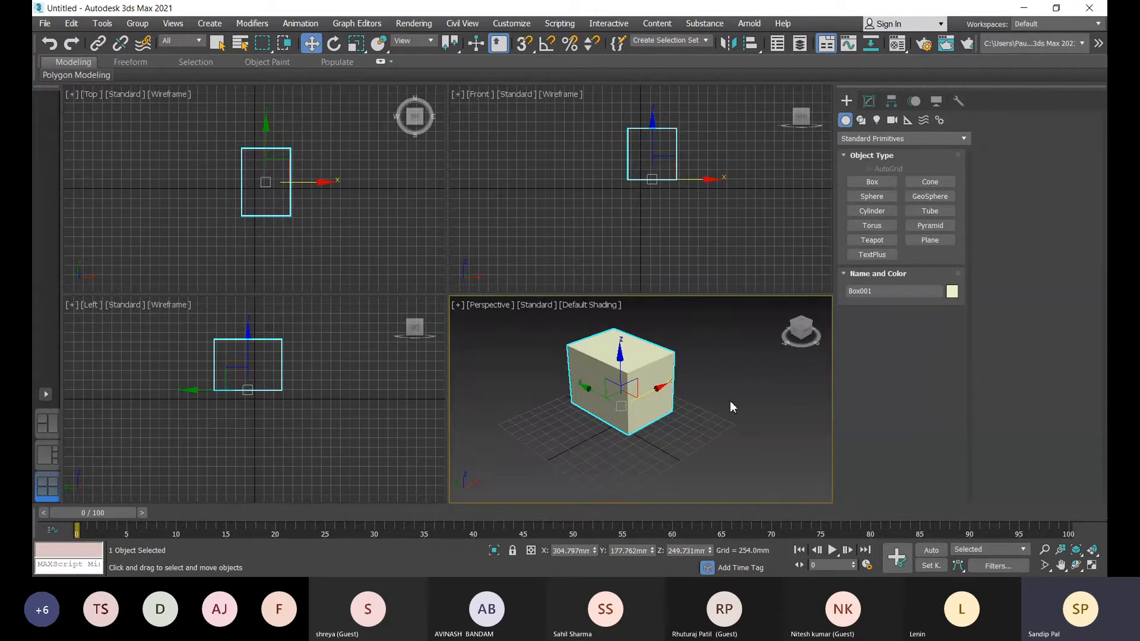
- Activate the Rotate tool for the box and view its Rotate Transform Type-In values, closing the dialog without changes
{"action": "key", "text": "e"}
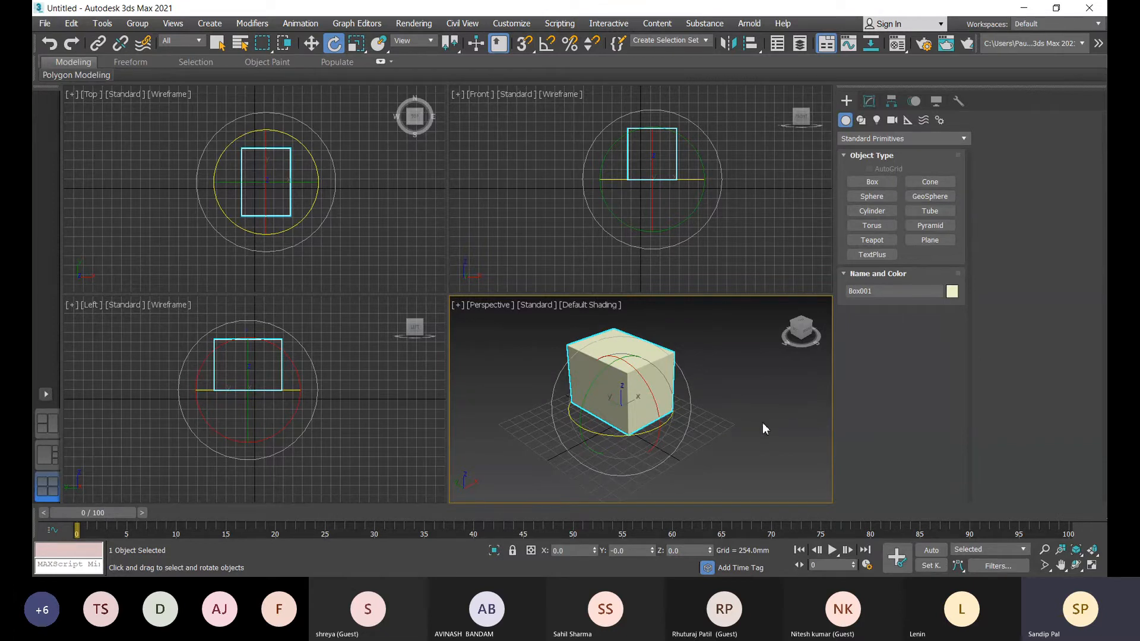
{"action": "key", "text": "F12"}
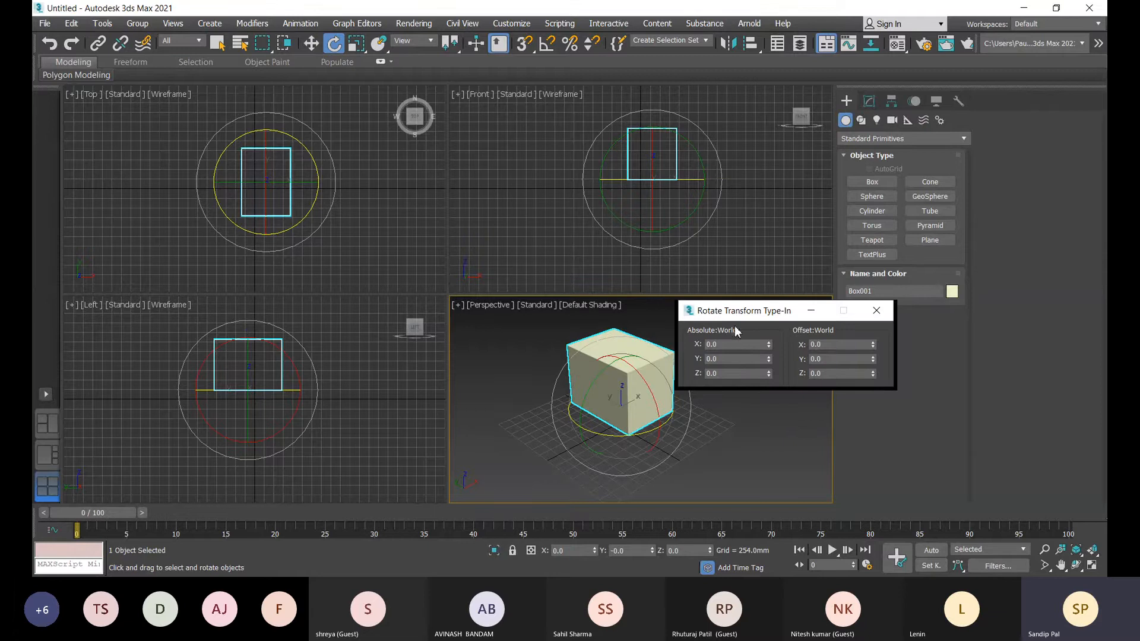
{"action": "left_click_drag", "start_coordinate": [734, 316], "coordinate": [729, 318]}
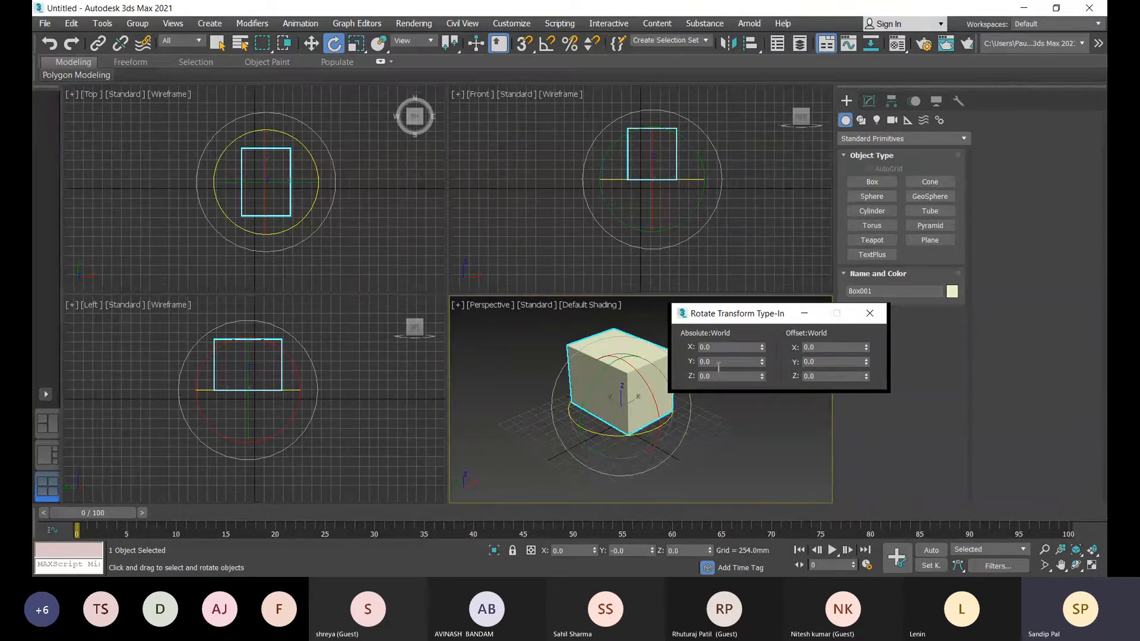
{"action": "left_click", "coordinate": [869, 313]}
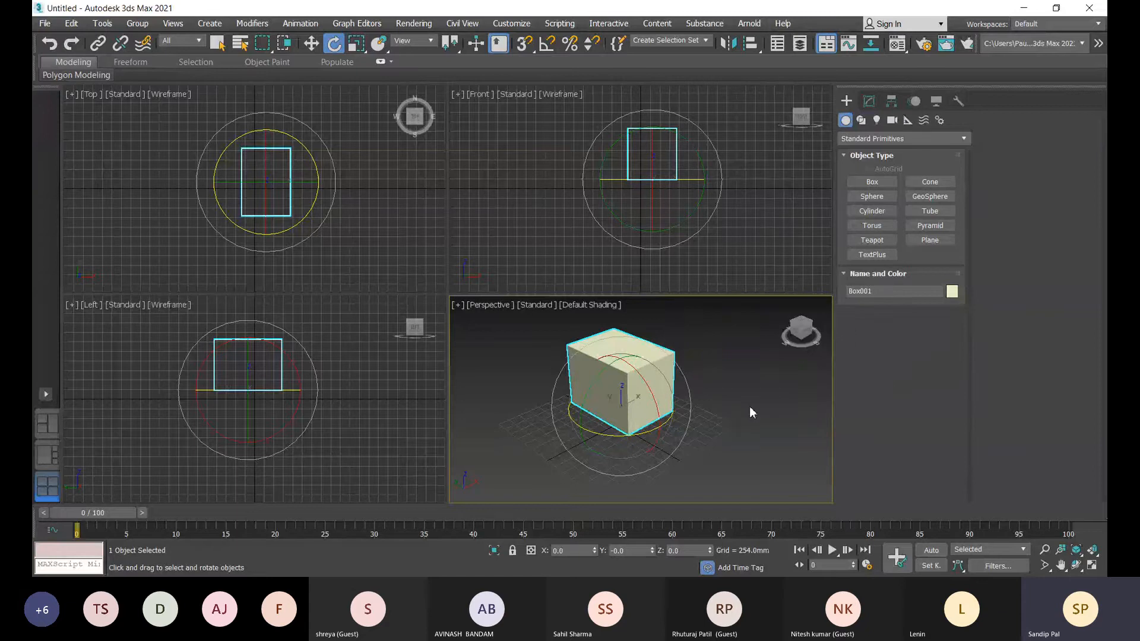
- Activate the Scale tool for the box and view its Scale Transform Type-In values, closing the dialog without changes
{"action": "key", "text": "r"}
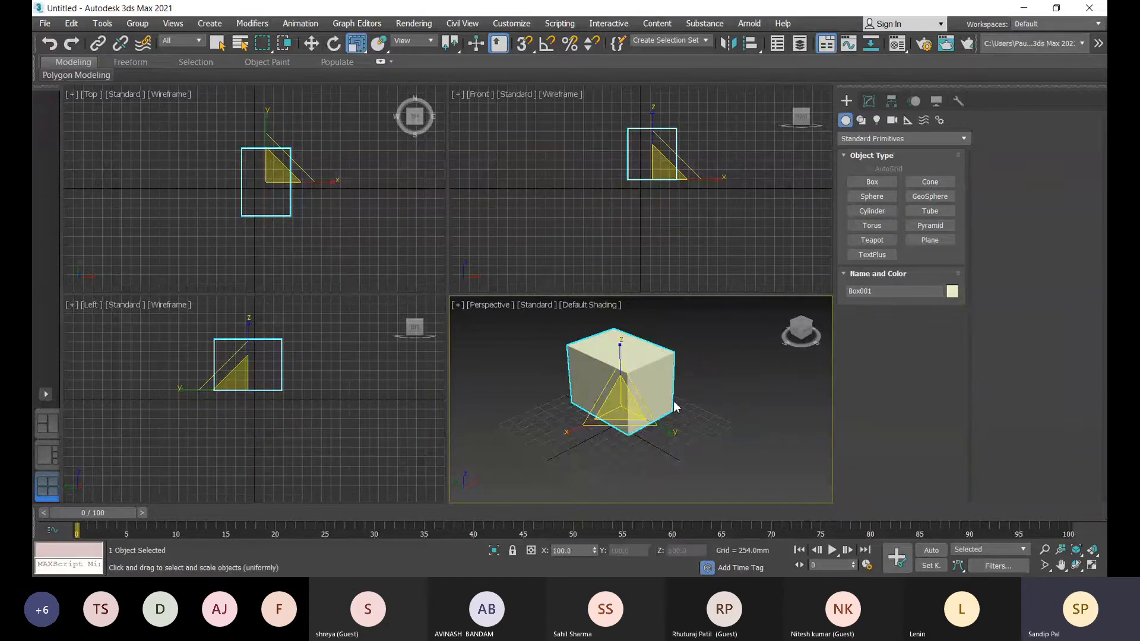
{"action": "key", "text": "F12"}
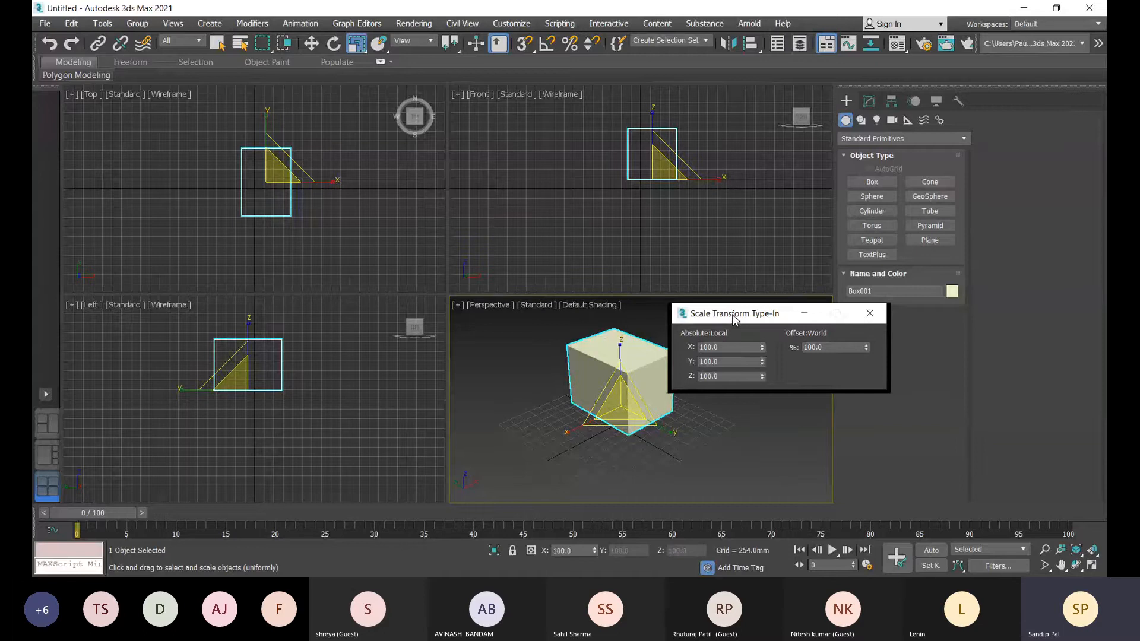
{"action": "left_click_drag", "start_coordinate": [734, 320], "coordinate": [746, 320]}
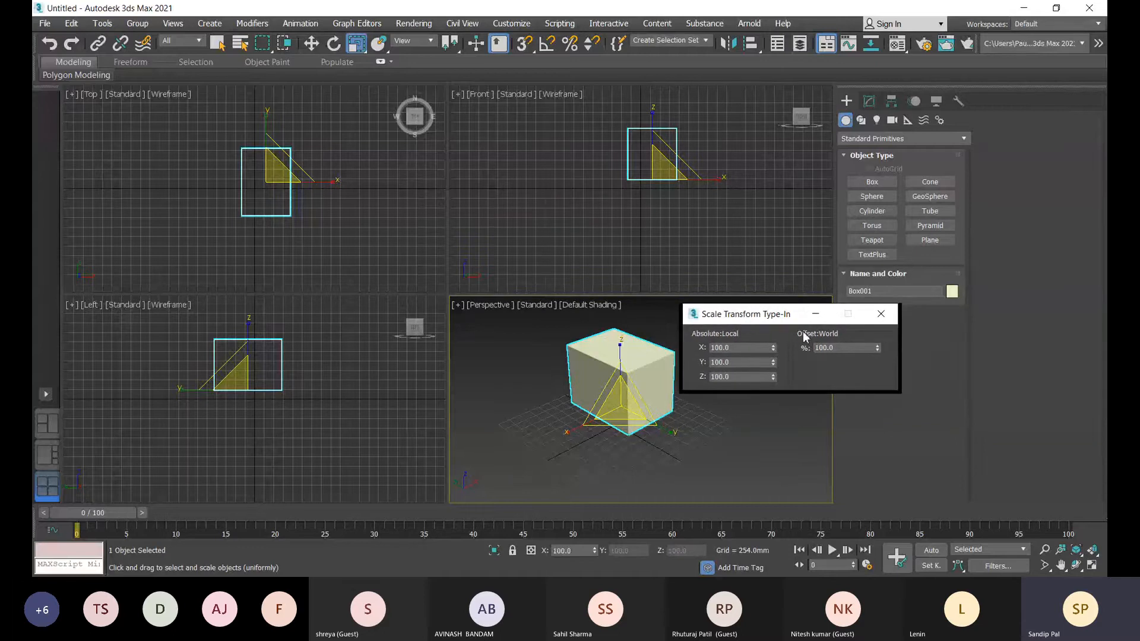
{"action": "left_click", "coordinate": [881, 314]}
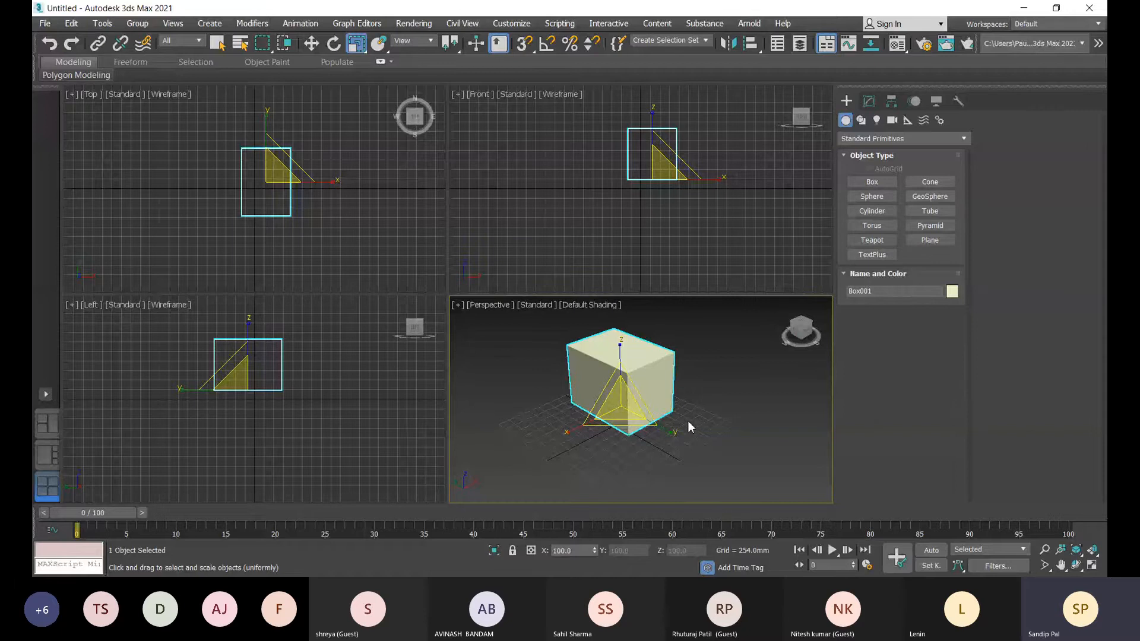
- Return to the Move tool and offset the box by 20 mm along the world Z axis with Move Transform Type-In
{"action": "key", "text": "w"}
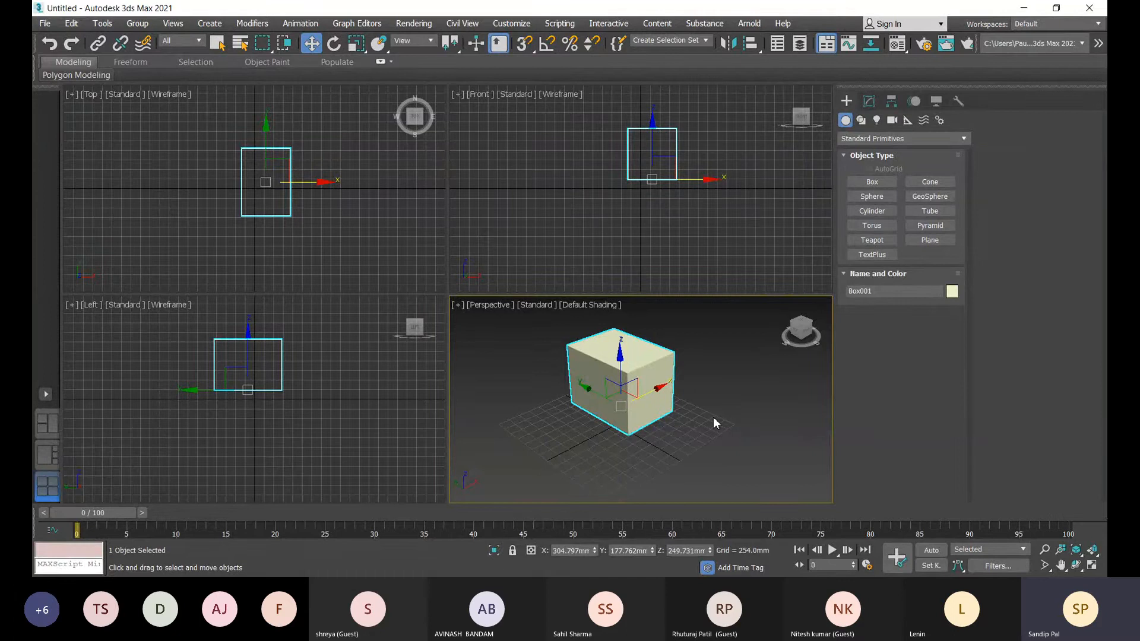
{"action": "key", "text": "F12"}
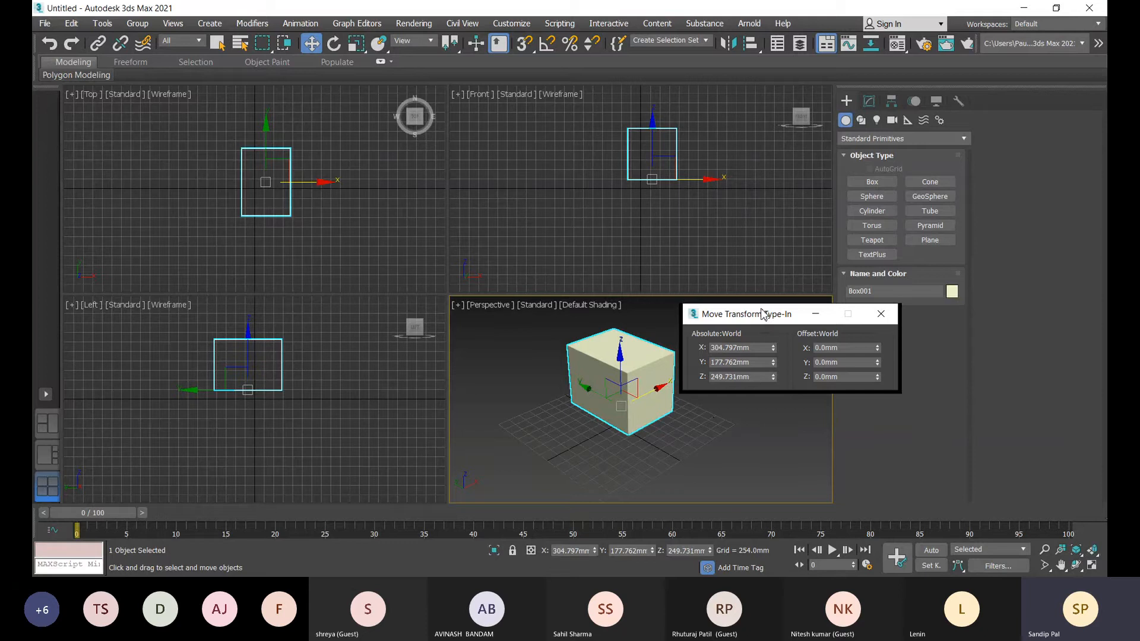
{"action": "left_click_drag", "start_coordinate": [762, 314], "coordinate": [767, 324]}
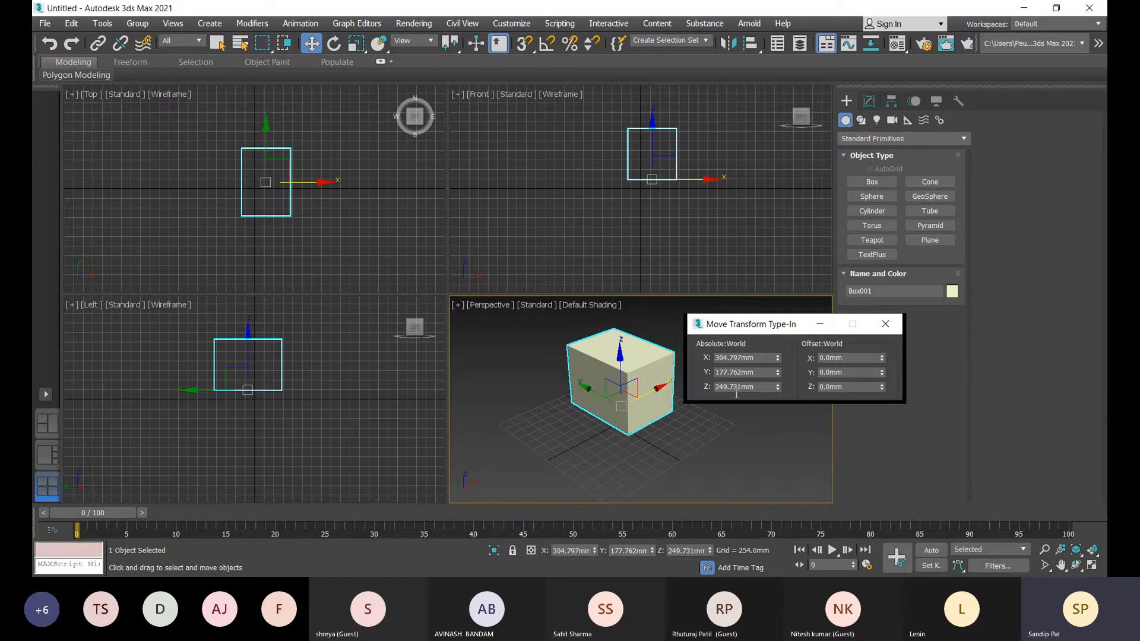
{"action": "double_click", "coordinate": [849, 387]}
{"action": "type", "text": "20"}
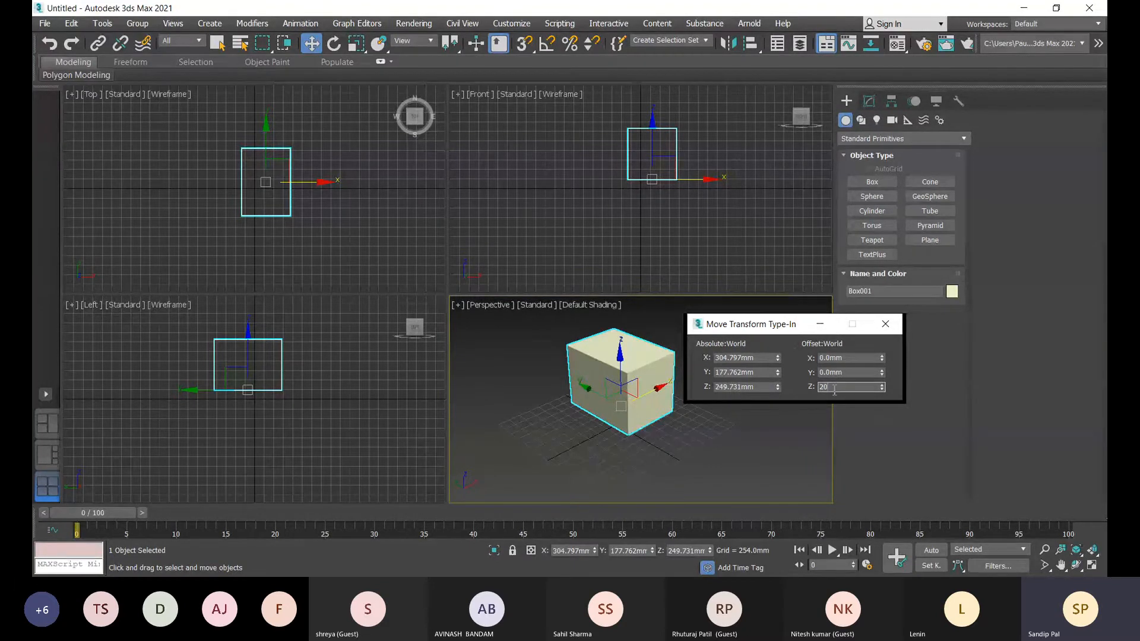
{"action": "key", "text": "Return"}
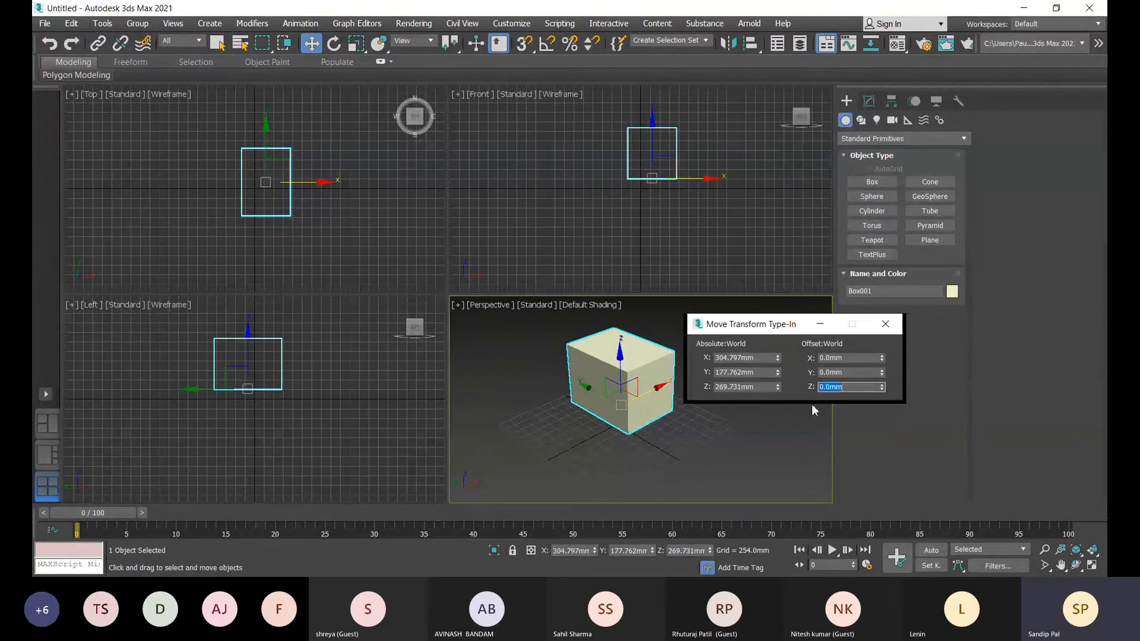
- Set the box's absolute world Z position first to 20 mm and finally to 0
{"action": "double_click", "coordinate": [752, 387]}
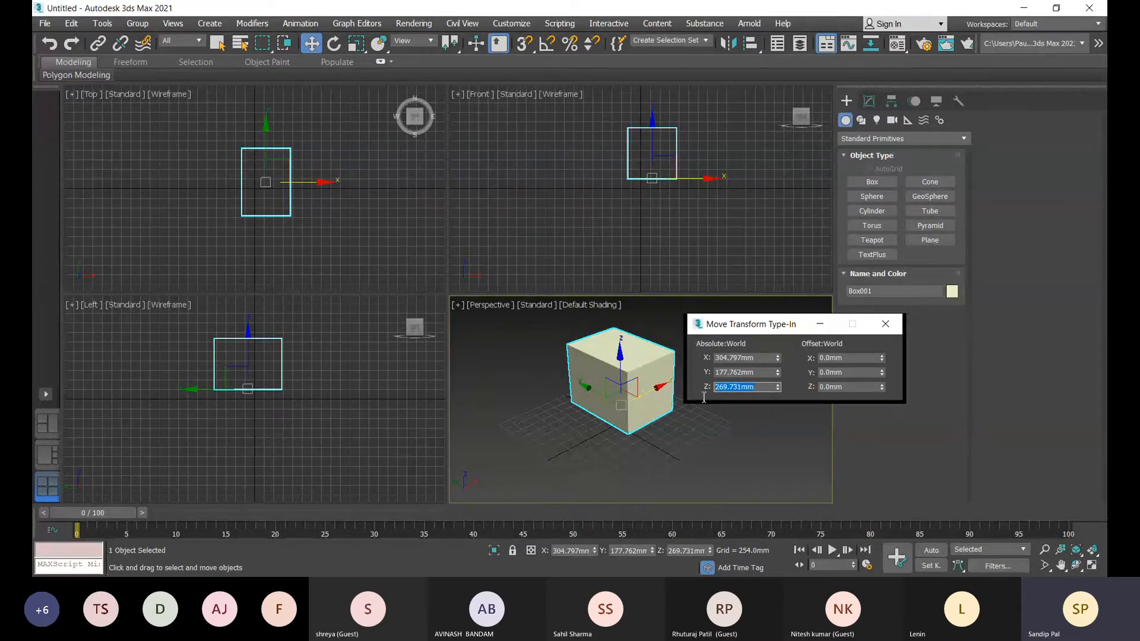
{"action": "type", "text": "20"}
{"action": "key", "text": "Return"}
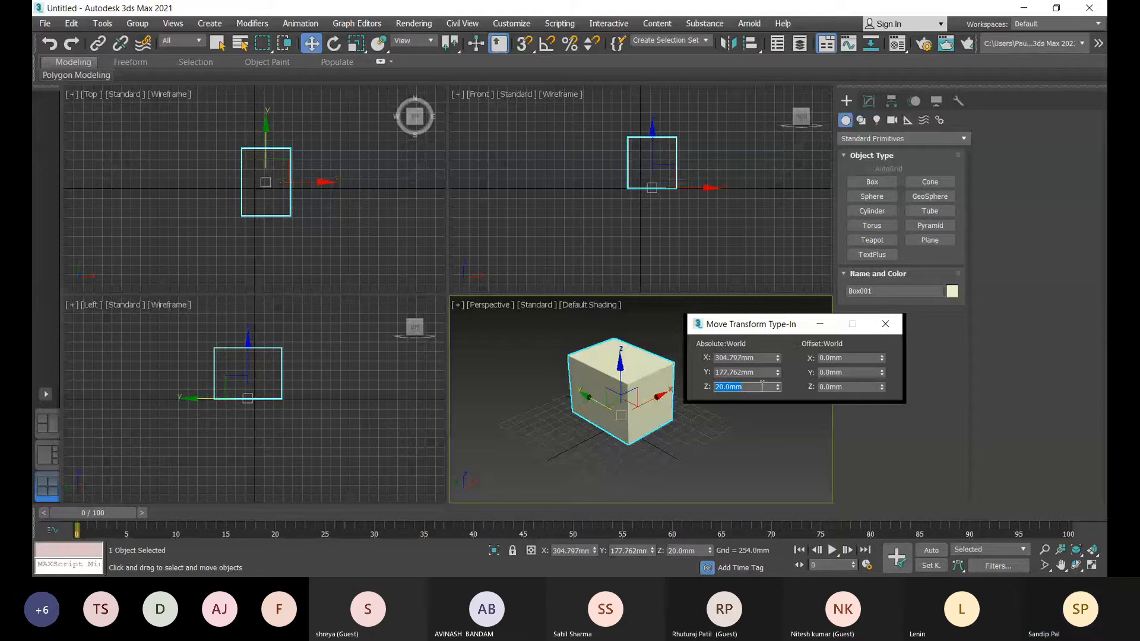
{"action": "type", "text": "0"}
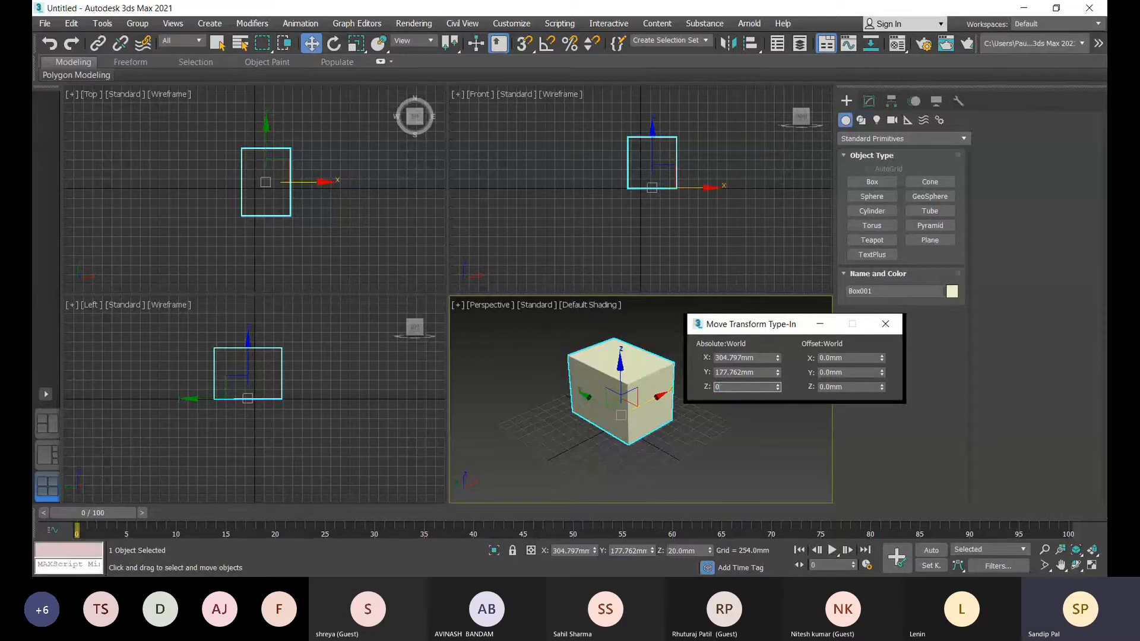
{"action": "key", "text": "Return"}
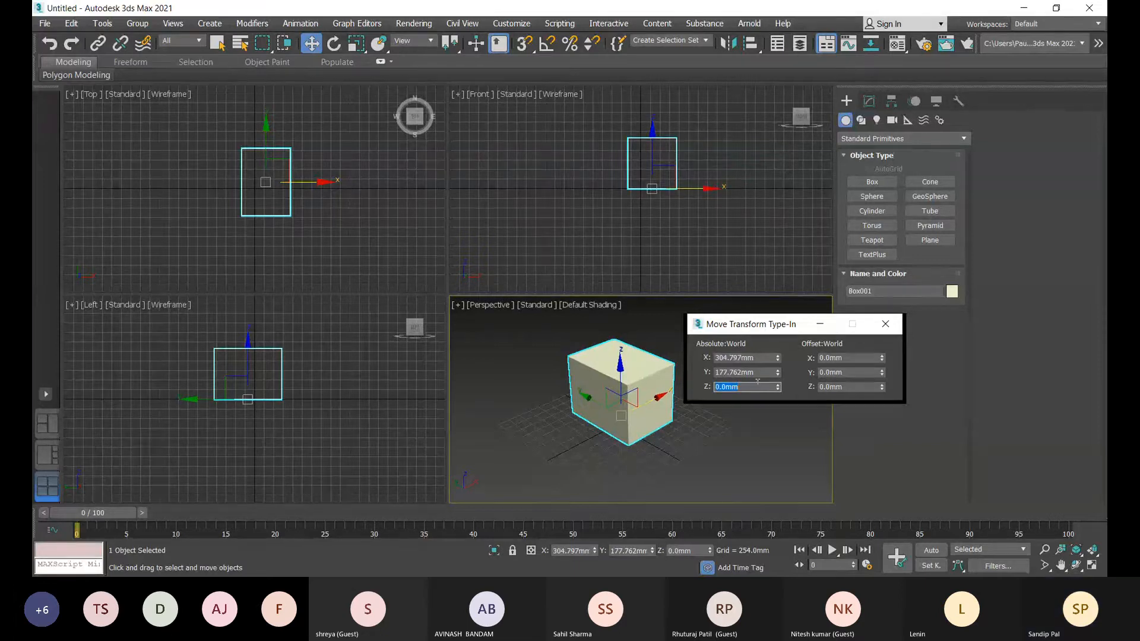
- Set the box's absolute world Y and X positions to 0 and close the Move Transform Type-In dialog
{"action": "left_click", "coordinate": [760, 371]}
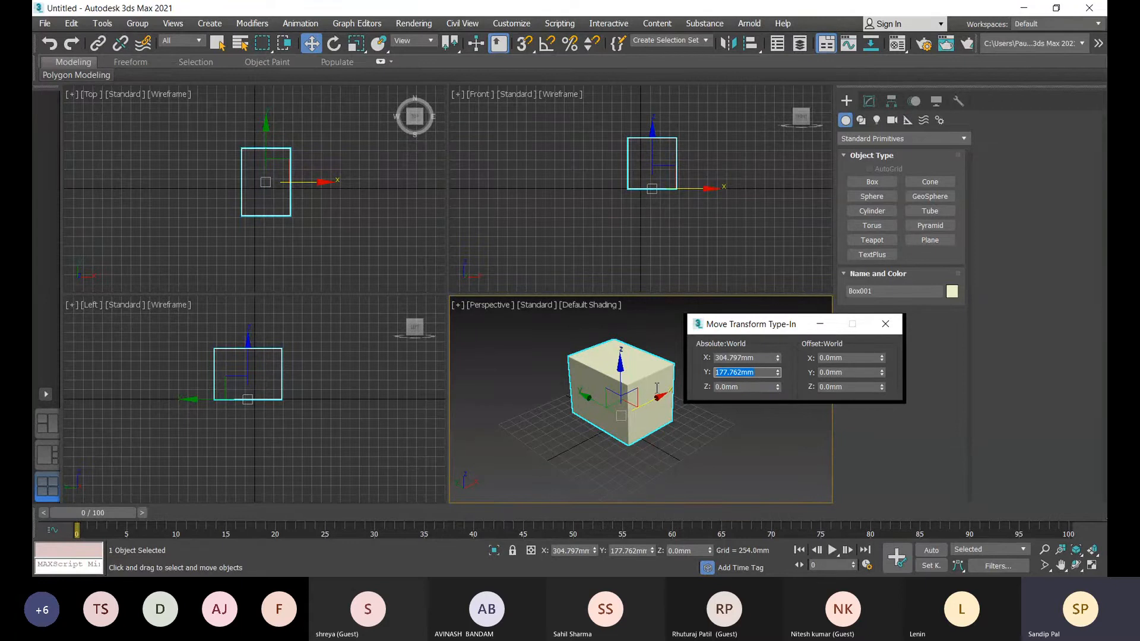
{"action": "type", "text": "0"}
{"action": "key", "text": "Return"}
{"action": "left_click", "coordinate": [764, 358]}
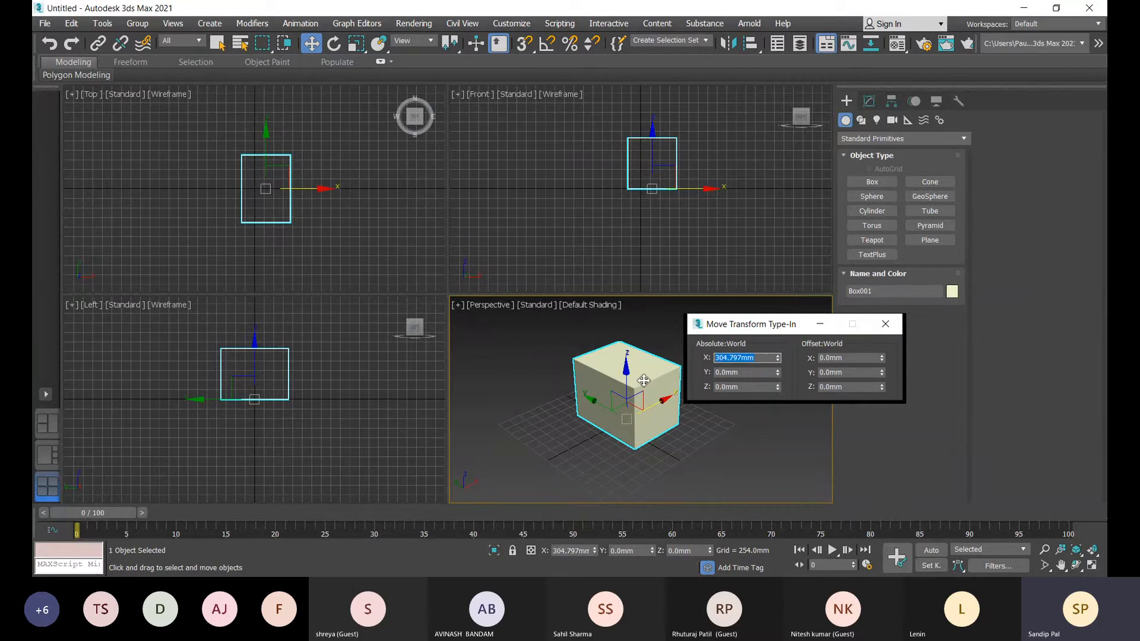
{"action": "type", "text": "0"}
{"action": "key", "text": "Return"}
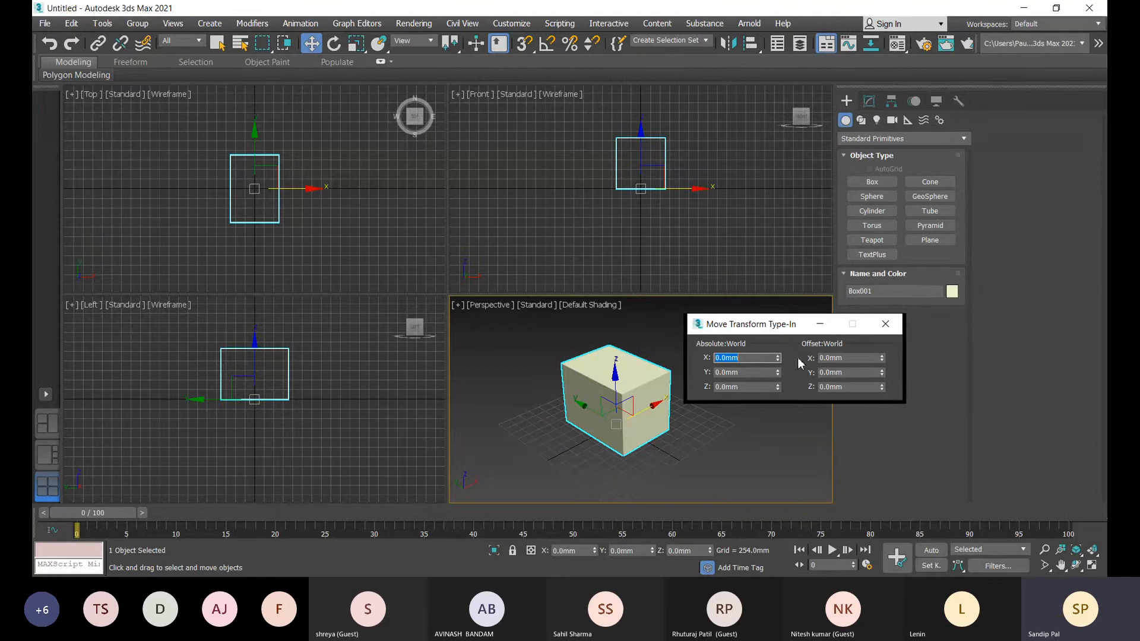
{"action": "left_click", "coordinate": [886, 325]}
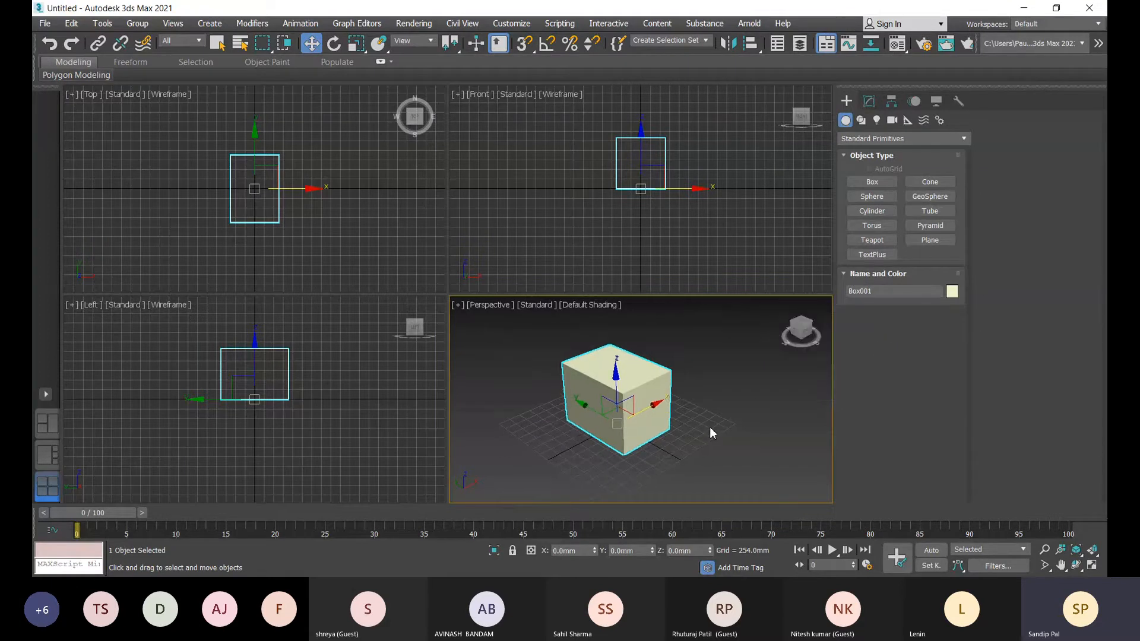
- Open Rotate Transform Type-In for the box and set its absolute Y rotation first to 90 and finally to 45 degrees
{"action": "middle_click_drag", "start_coordinate": [722, 405], "coordinate": [716, 403]}
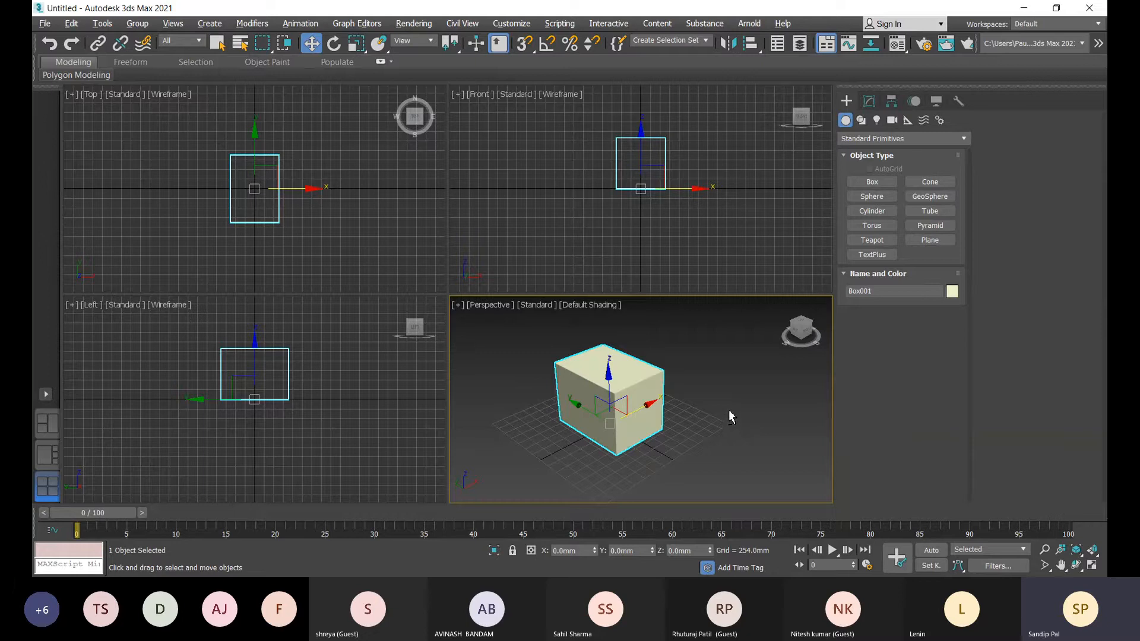
{"action": "middle_click_drag", "start_coordinate": [728, 411], "coordinate": [691, 433], "text": "alt"}
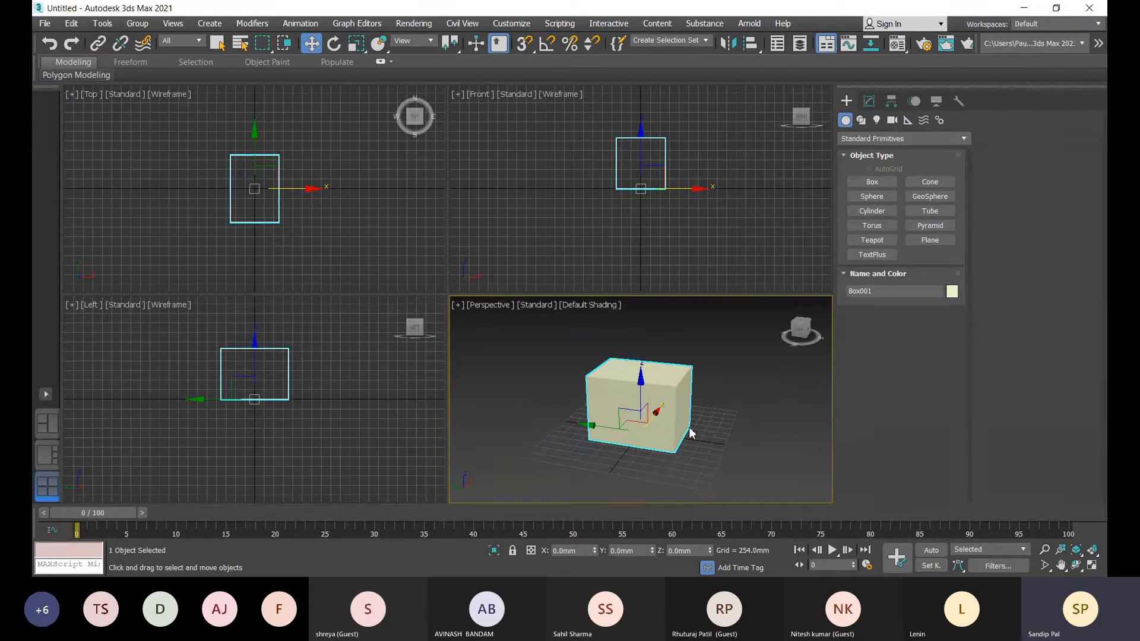
{"action": "key", "text": "e"}
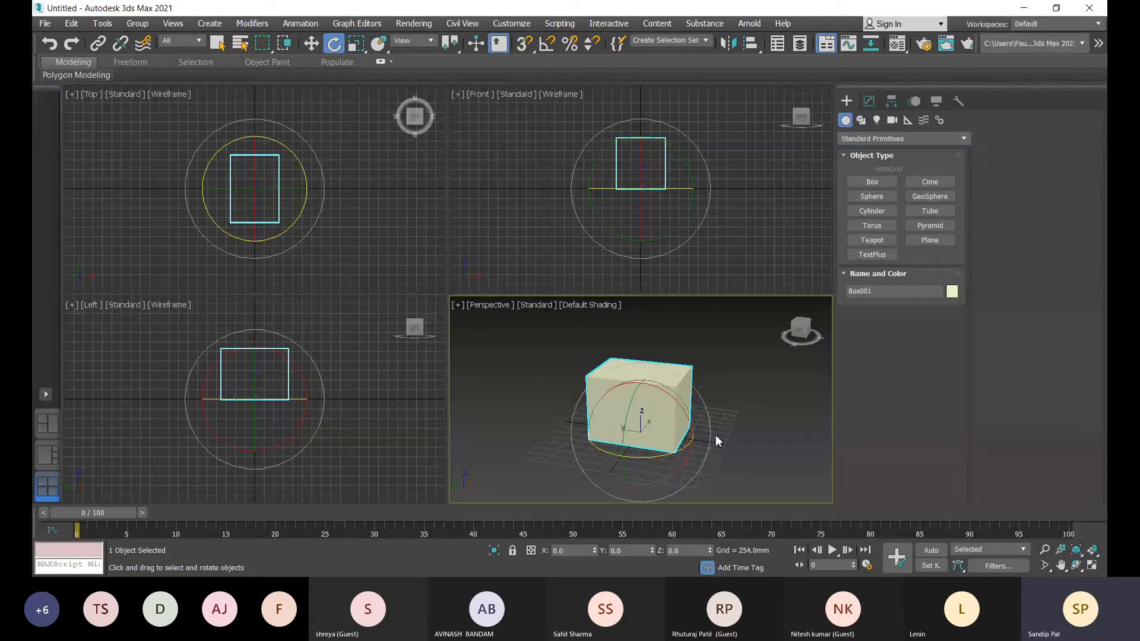
{"action": "middle_click_drag", "start_coordinate": [714, 434], "coordinate": [718, 419]}
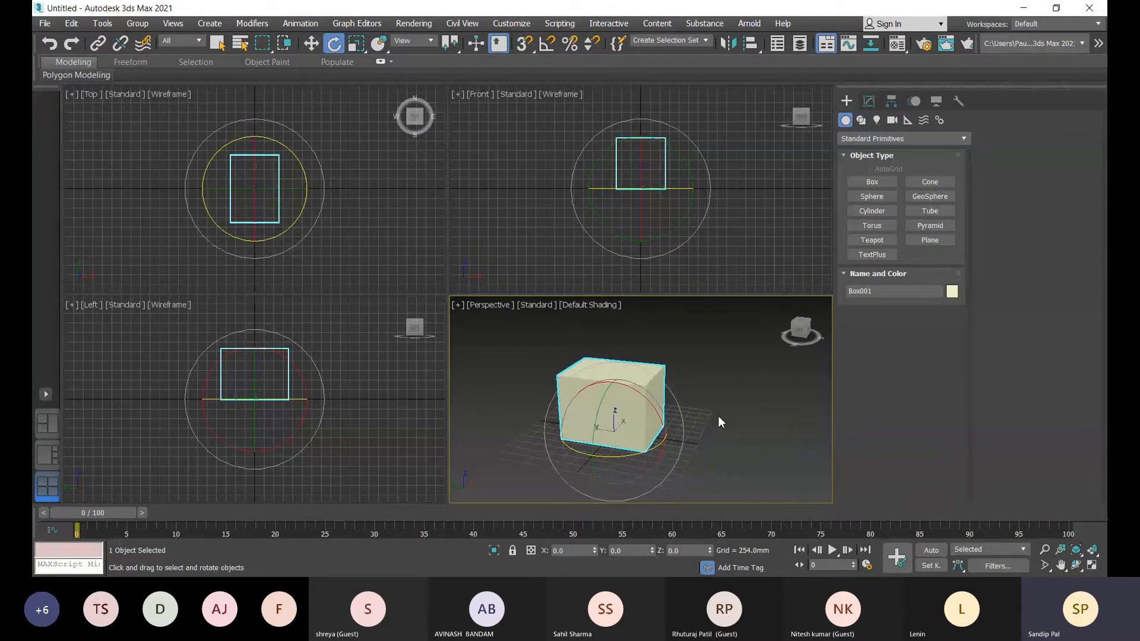
{"action": "key", "text": "F12"}
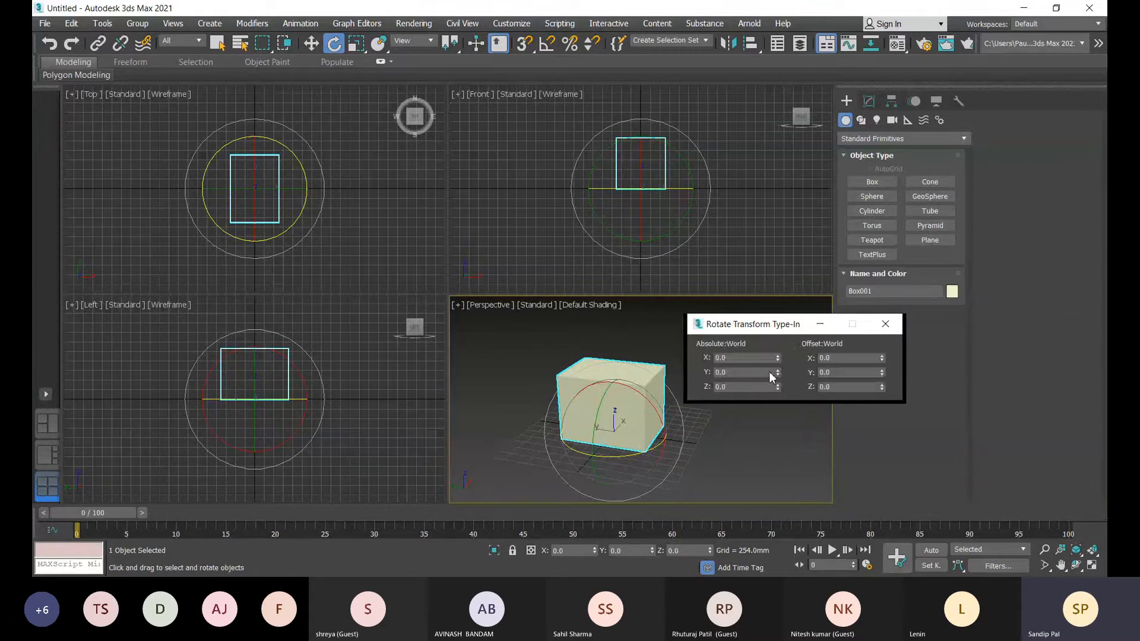
{"action": "left_click_drag", "start_coordinate": [776, 325], "coordinate": [787, 325]}
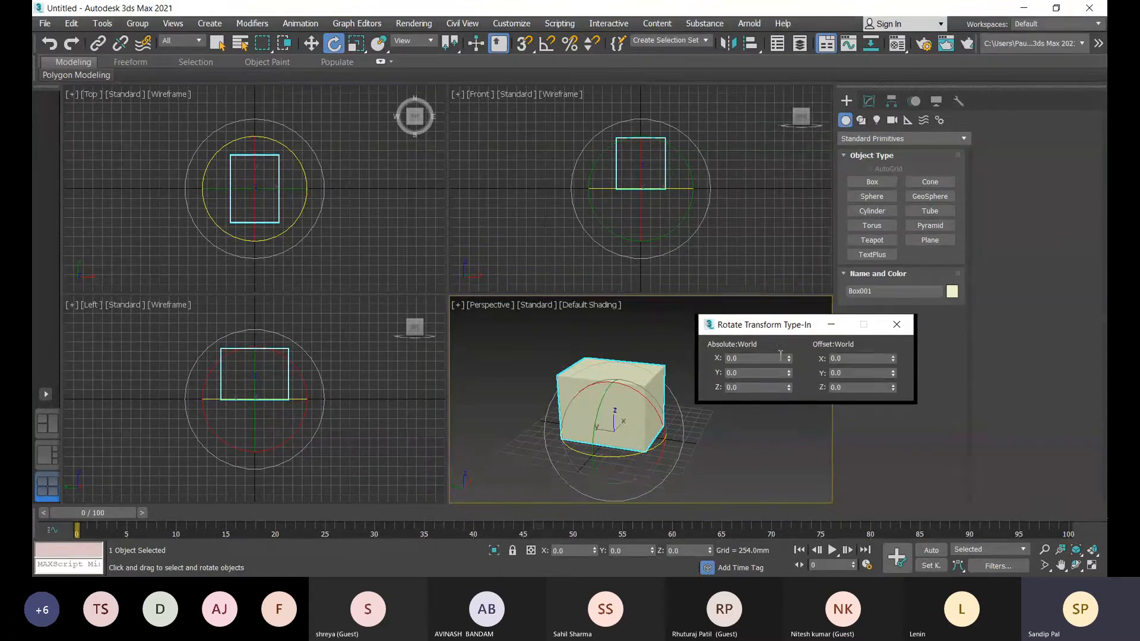
{"action": "left_click", "coordinate": [750, 375]}
{"action": "key", "text": "Return"}
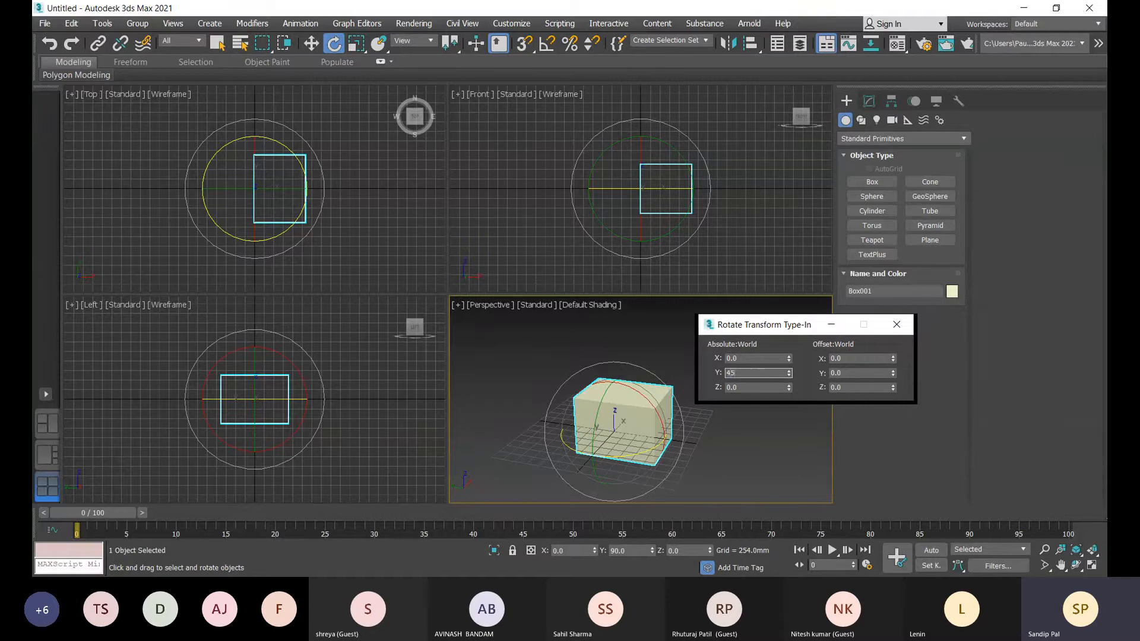
{"action": "key", "text": "Return"}
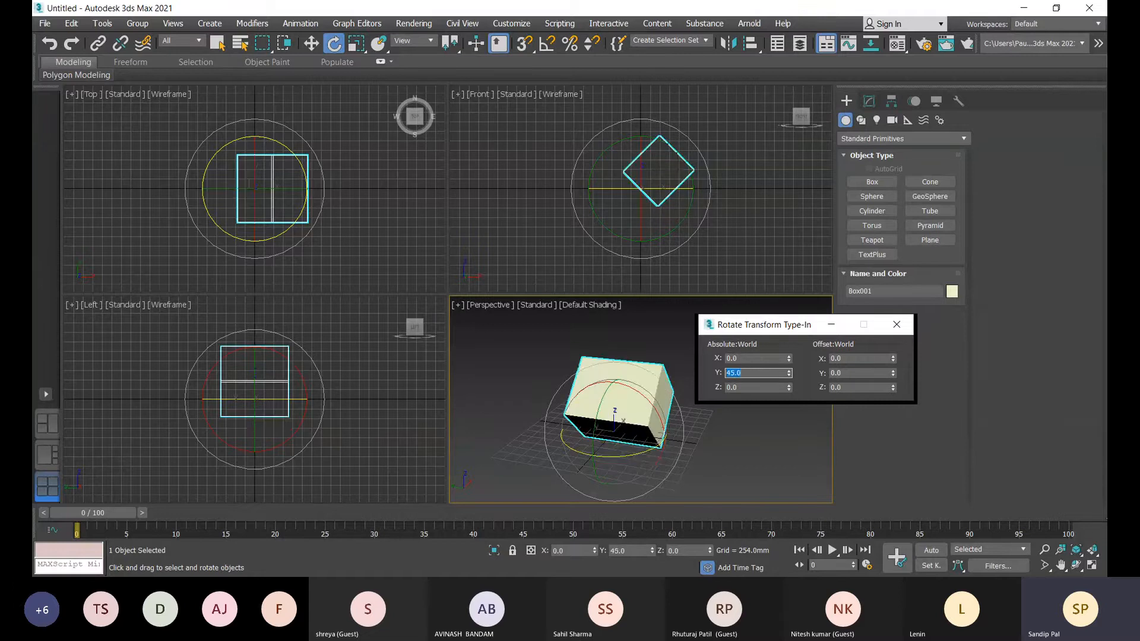
- Set the box's absolute Z rotation to 45 degrees and close the Rotate Transform Type-In dialog
{"action": "left_click", "coordinate": [749, 388]}
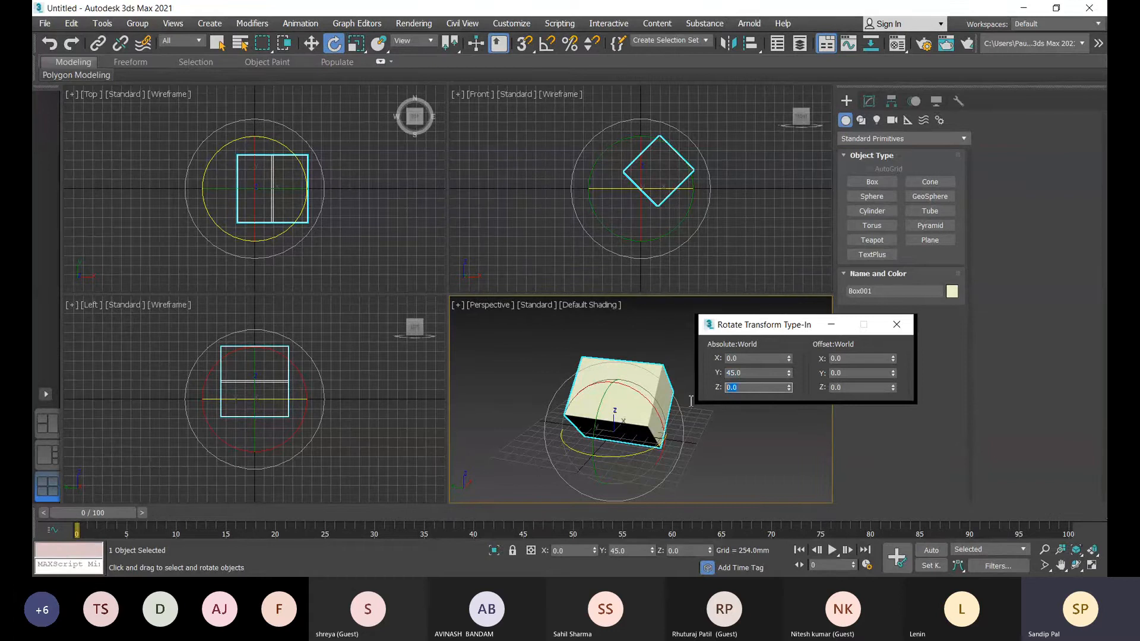
{"action": "type", "text": "45"}
{"action": "left_click", "coordinate": [768, 359]}
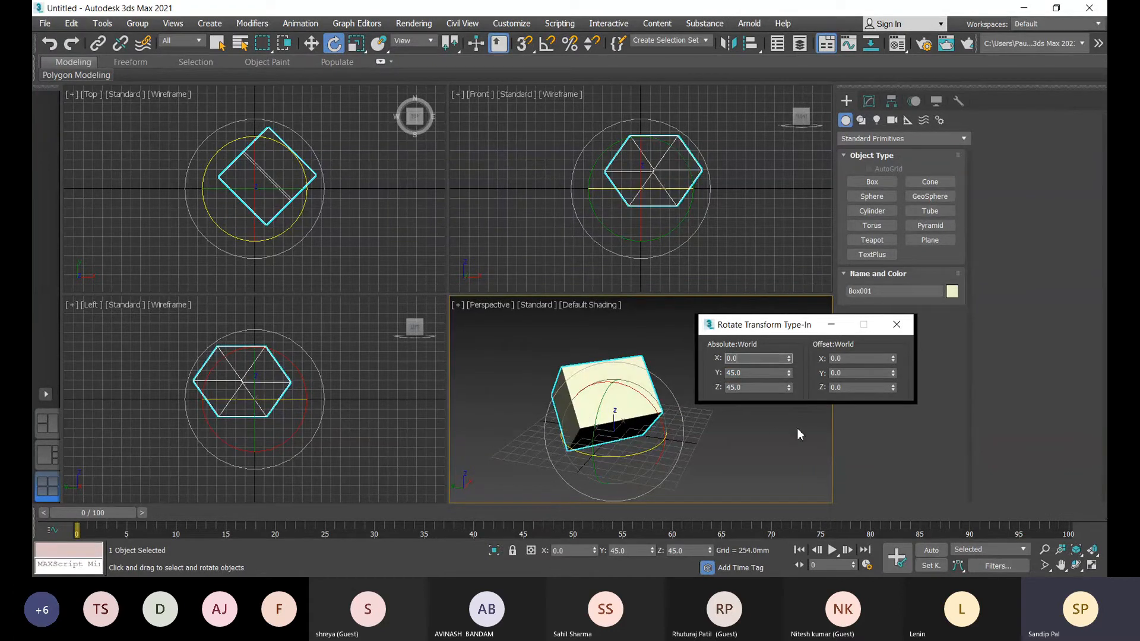
{"action": "left_click", "coordinate": [908, 324]}
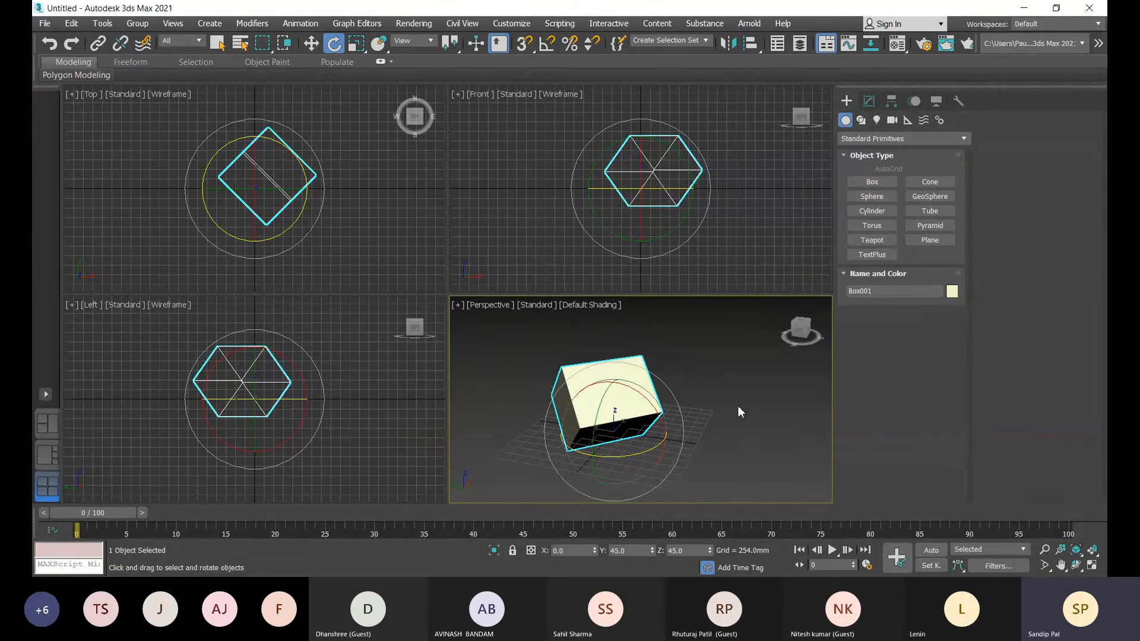
- Activate Move and examine the rotated box's gizmo axes under the View reference coordinate system from several angles in the Perspective viewport
{"action": "key", "text": "w"}
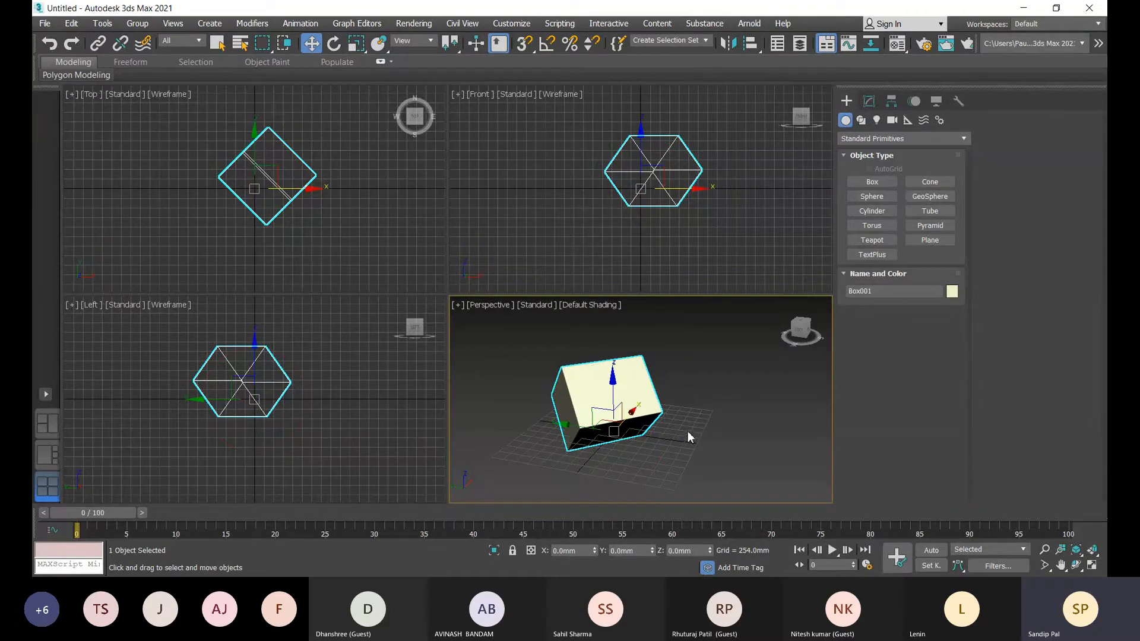
{"action": "middle_click_drag", "start_coordinate": [687, 431], "coordinate": [678, 431]}
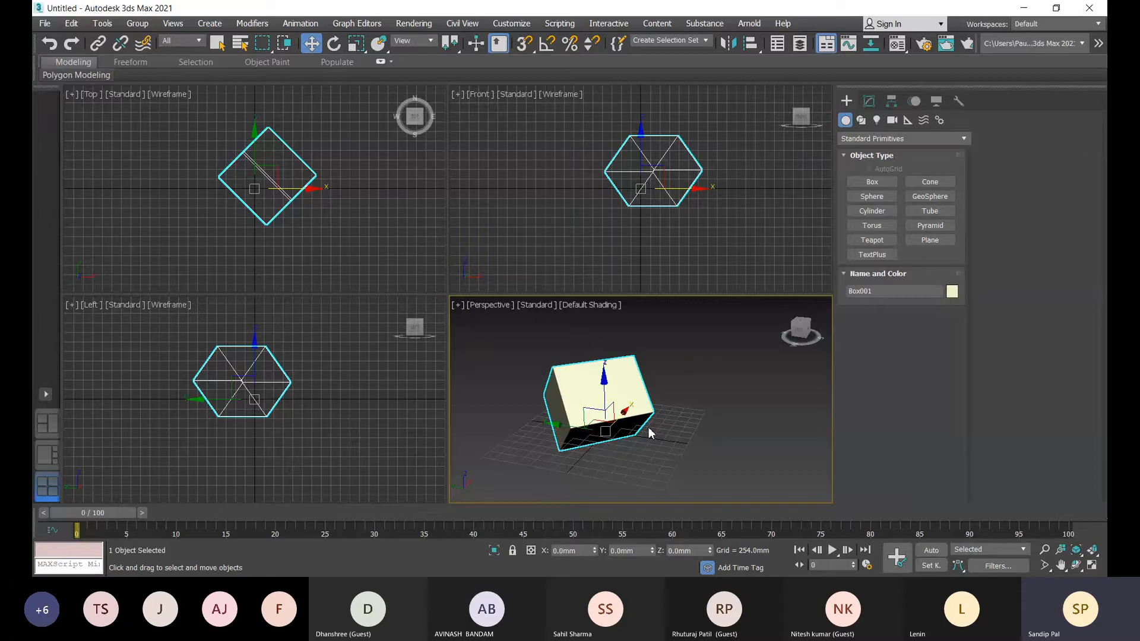
{"action": "middle_click_drag", "start_coordinate": [651, 433], "coordinate": [560, 458], "text": "alt"}
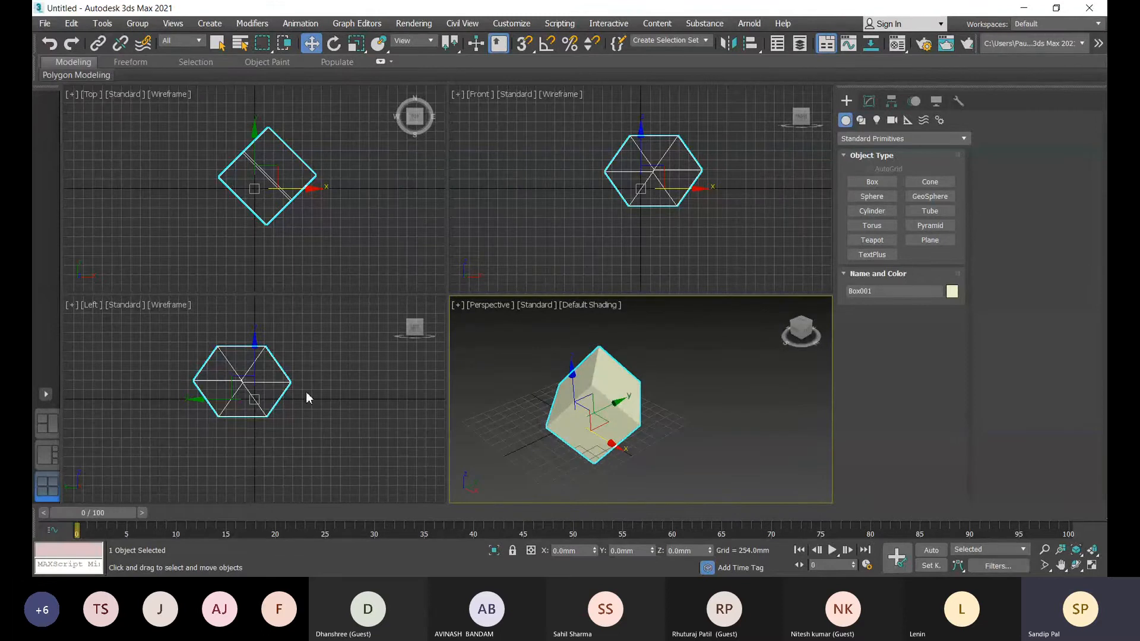
{"action": "middle_click_drag", "start_coordinate": [655, 419], "coordinate": [717, 407]}
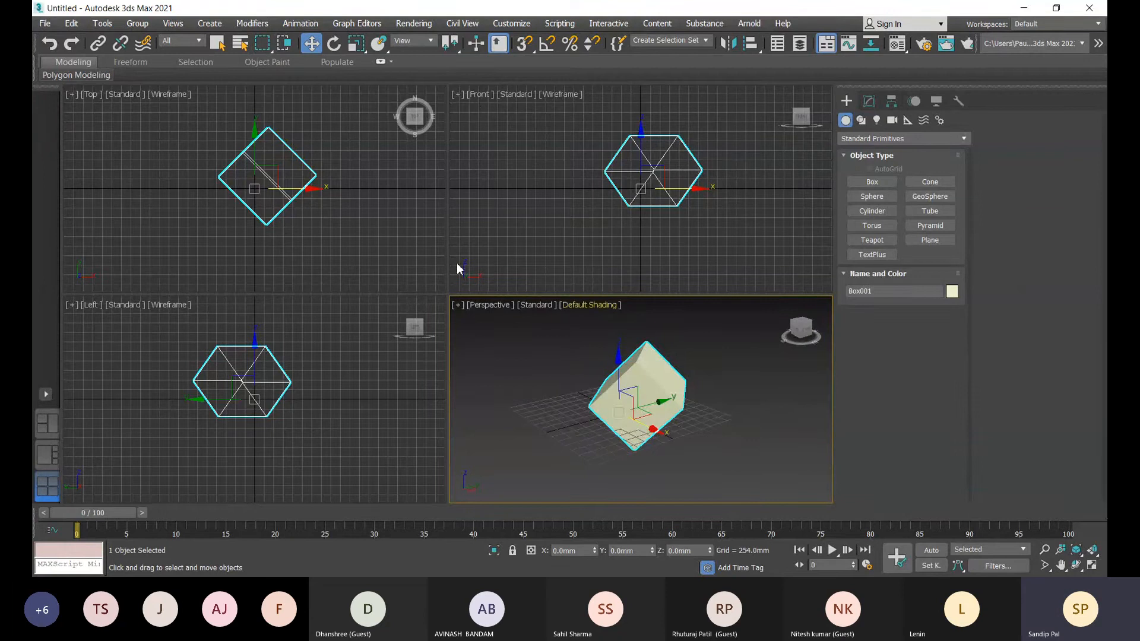
{"action": "left_click", "coordinate": [424, 40]}
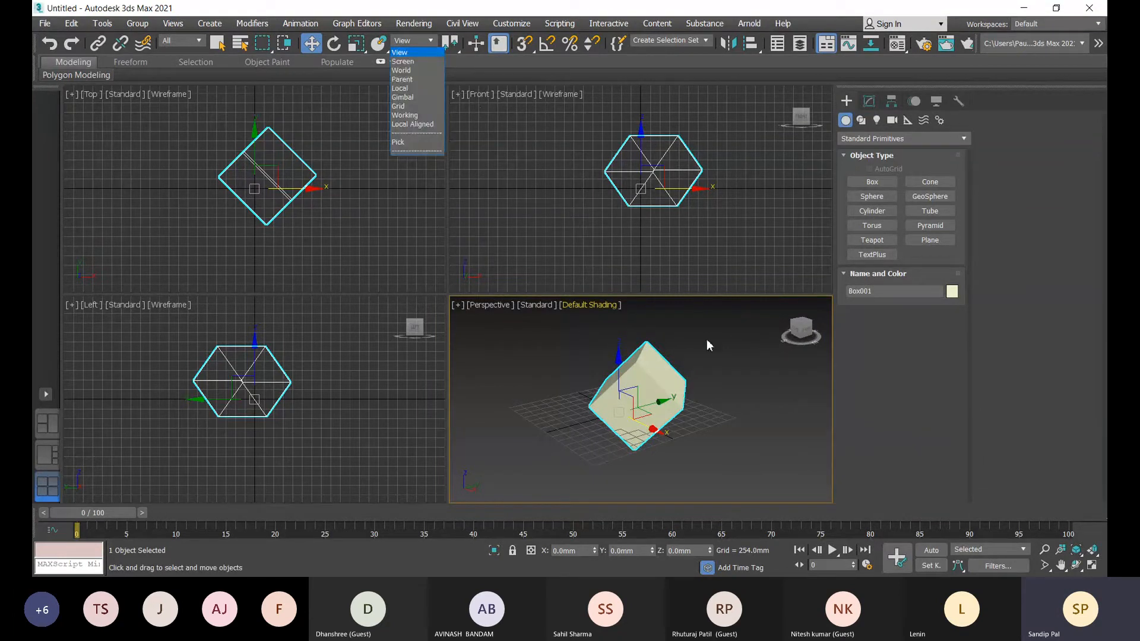
{"action": "left_click", "coordinate": [722, 361]}
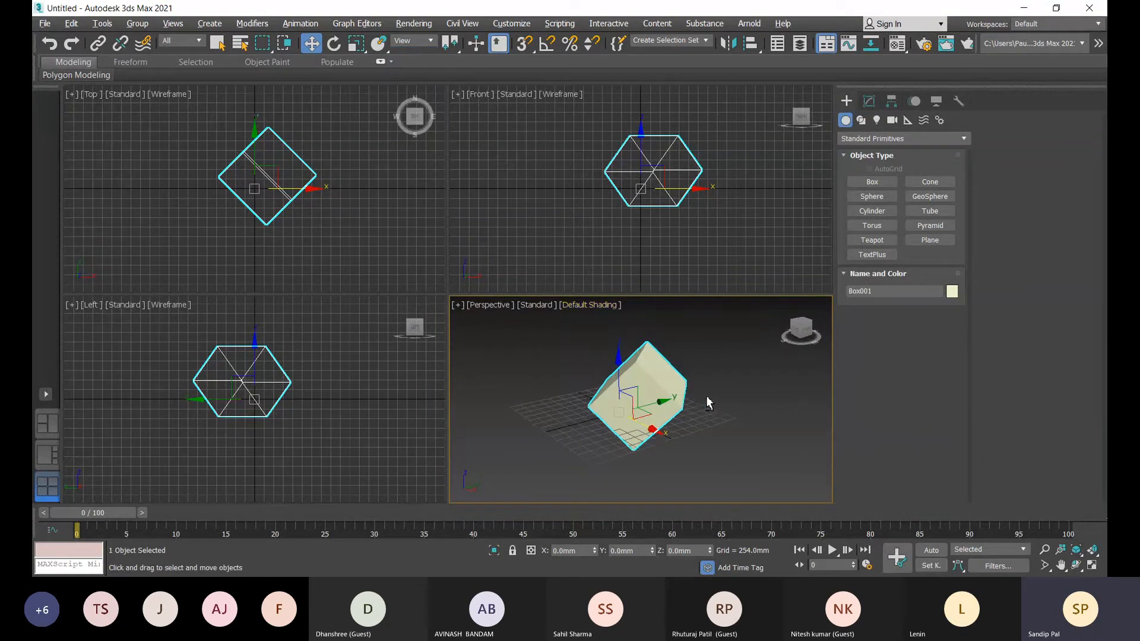
{"action": "middle_click_drag", "start_coordinate": [707, 395], "coordinate": [705, 352], "text": "alt"}
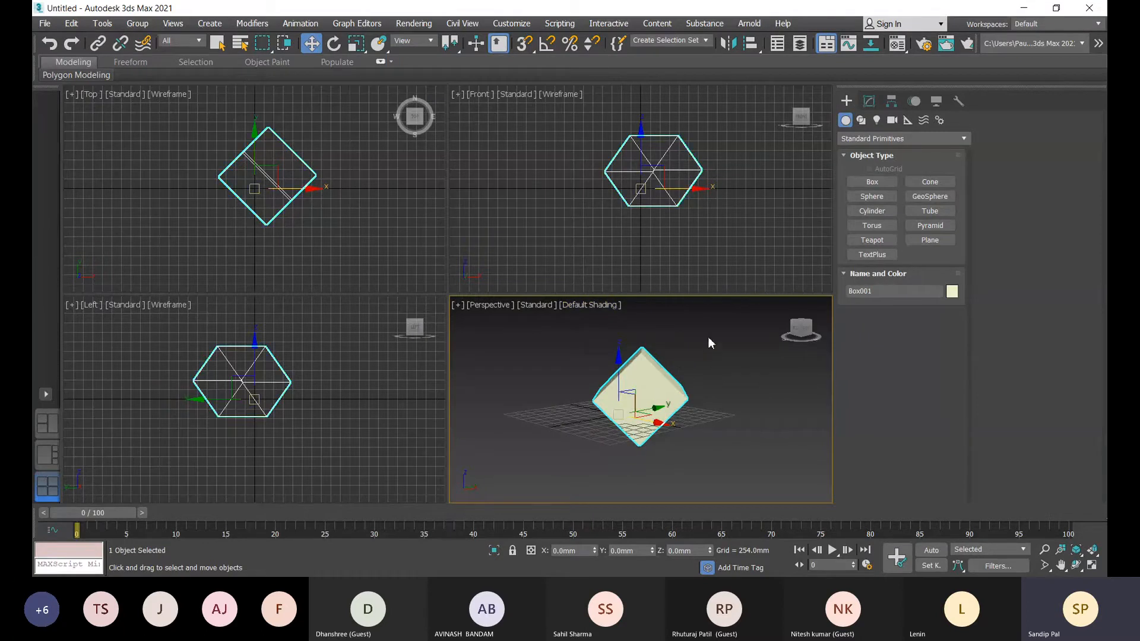
{"action": "middle_click_drag", "start_coordinate": [713, 337], "coordinate": [698, 347]}
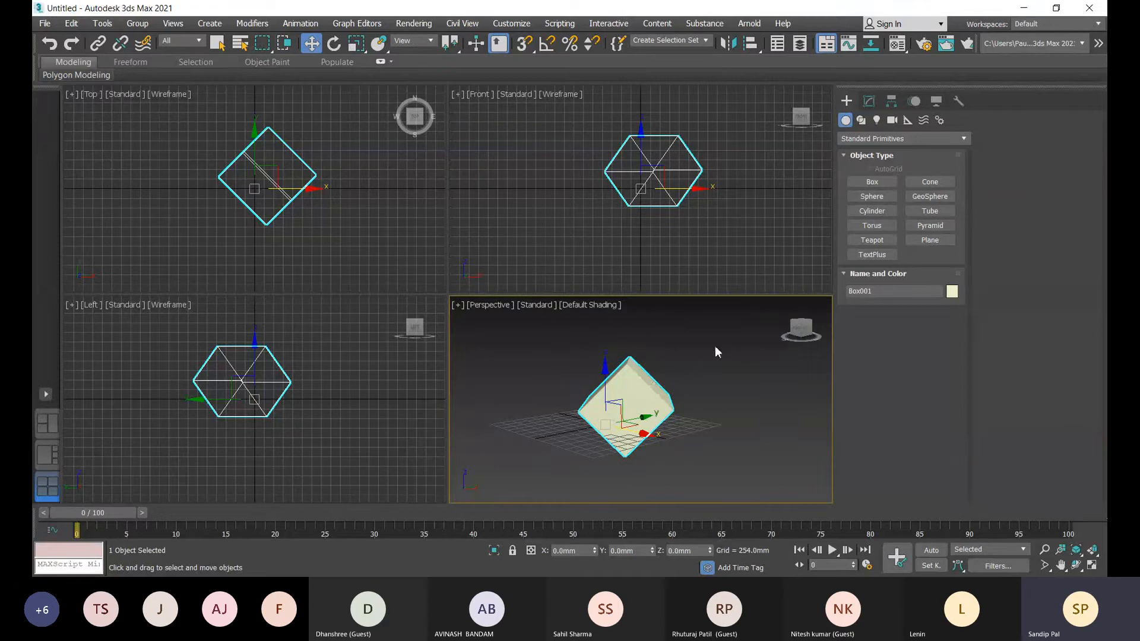
- With the View reference coordinate system, move the rotated box about 100 mm in Y and about -49 mm in Z
{"action": "middle_click_drag", "start_coordinate": [644, 384], "coordinate": [706, 411], "text": "alt"}
{"action": "scroll", "coordinate": [657, 382], "scroll_direction": "up", "scroll_amount": 3}
{"action": "scroll", "coordinate": [717, 352], "scroll_direction": "down", "scroll_amount": 3}
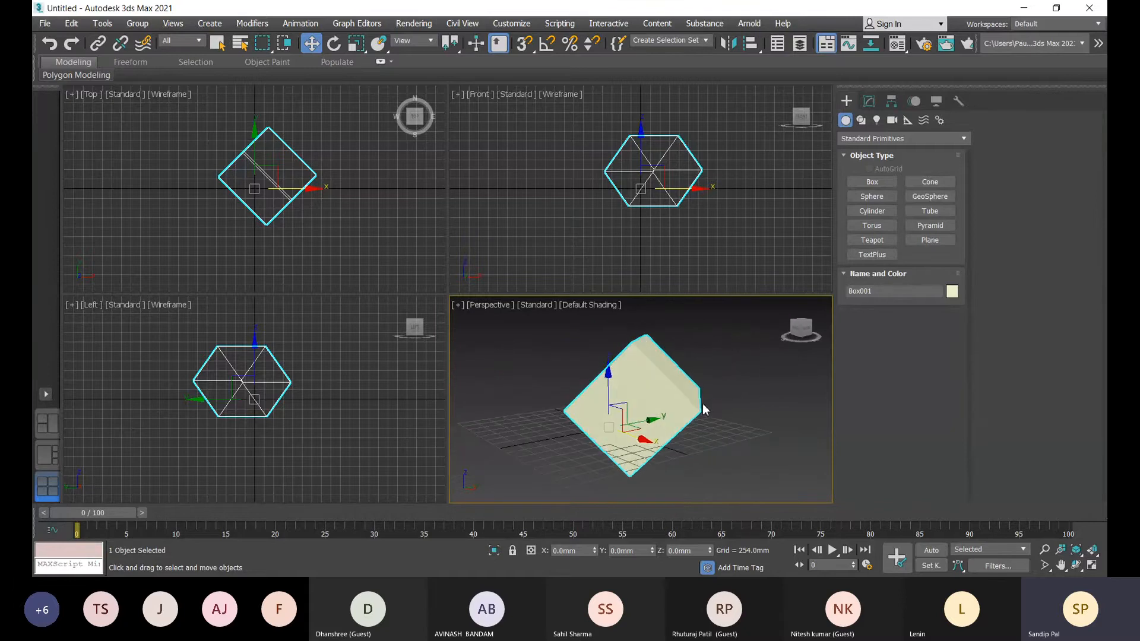
{"action": "middle_click_drag", "start_coordinate": [644, 442], "coordinate": [665, 423], "text": "alt"}
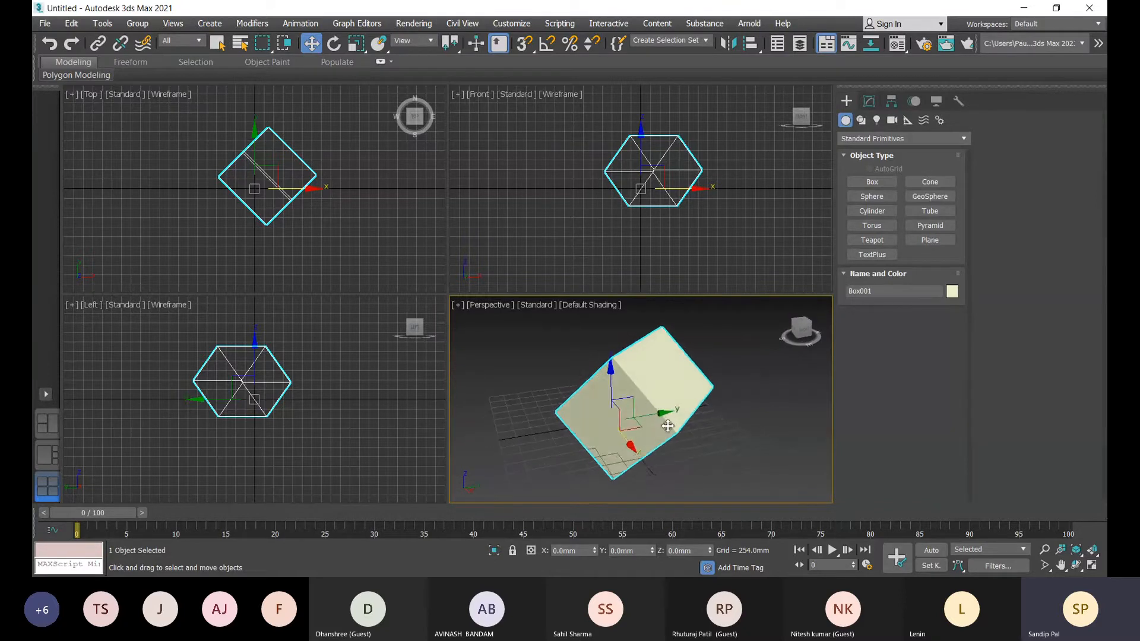
{"action": "left_click_drag", "start_coordinate": [667, 418], "coordinate": [613, 390]}
{"action": "middle_click_drag", "start_coordinate": [702, 421], "coordinate": [736, 421], "text": "alt"}
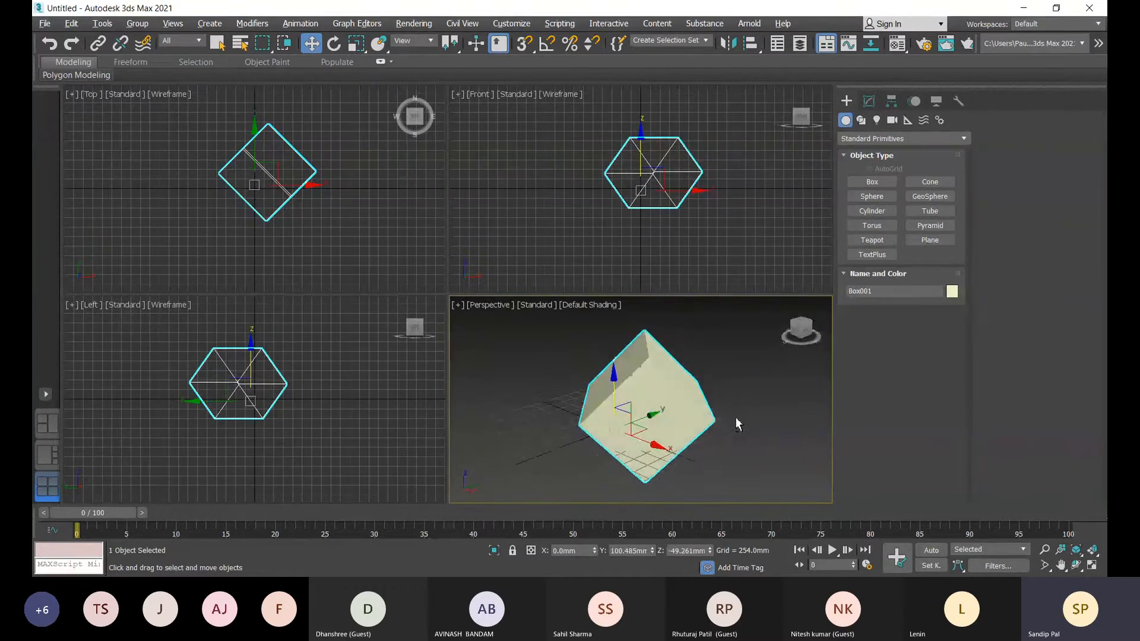
- Switch the reference coordinate system to Local and move the rotated box a short distance along its own Z axis
{"action": "left_click", "coordinate": [425, 41]}
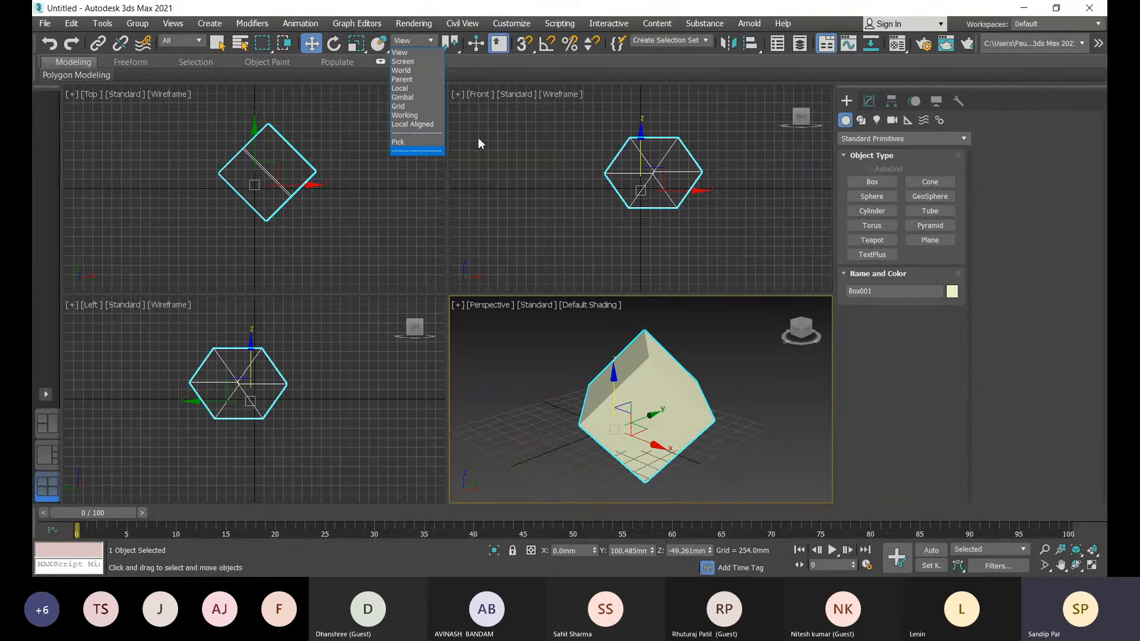
{"action": "left_click", "coordinate": [410, 88]}
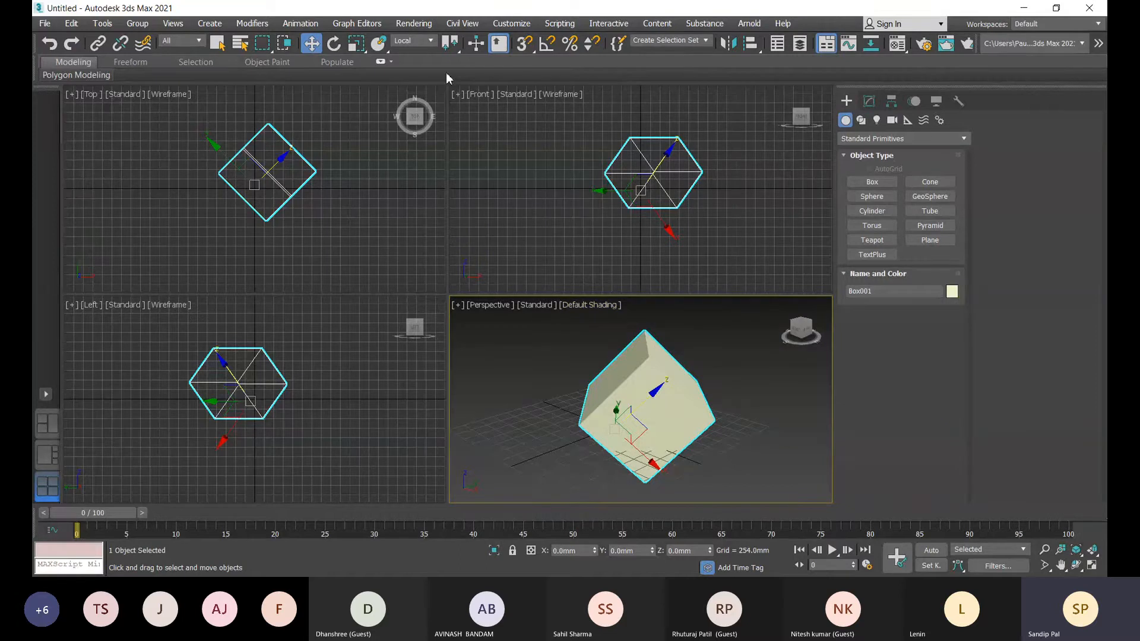
{"action": "mouse_move", "coordinate": [750, 437]}
{"action": "middle_mouse_down", "text": "alt"}
{"action": "mouse_move", "coordinate": [551, 450]}
{"action": "mouse_move", "coordinate": [612, 454]}
{"action": "mouse_move", "coordinate": [756, 419]}
{"action": "mouse_move", "coordinate": [735, 420]}
{"action": "middle_mouse_up", "text": "alt"}
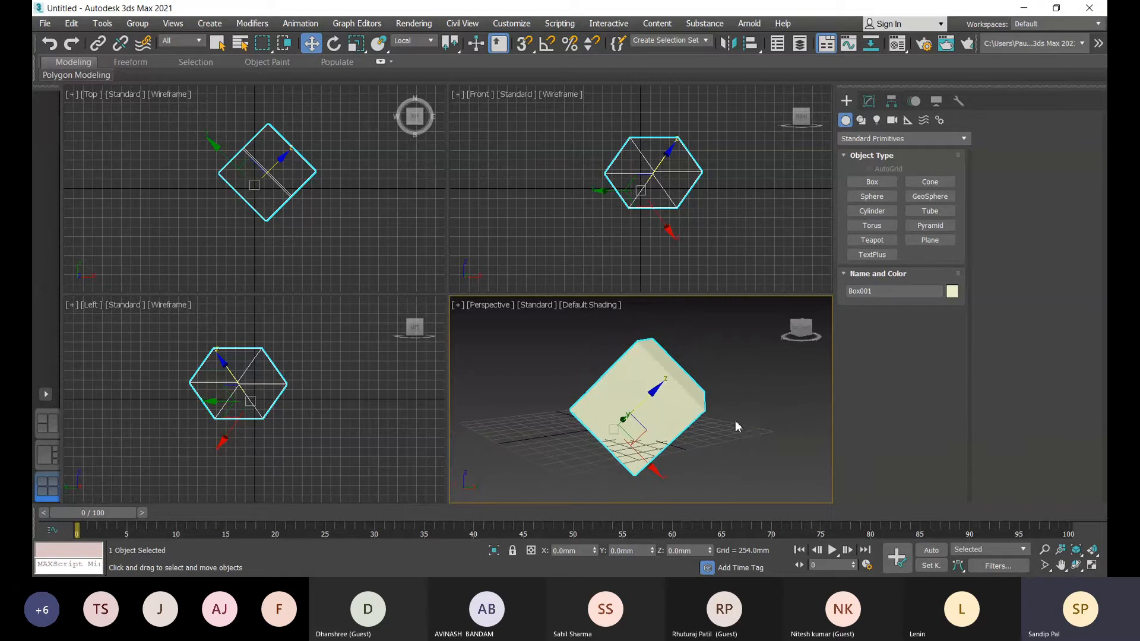
{"action": "middle_click_drag", "start_coordinate": [684, 392], "coordinate": [657, 410]}
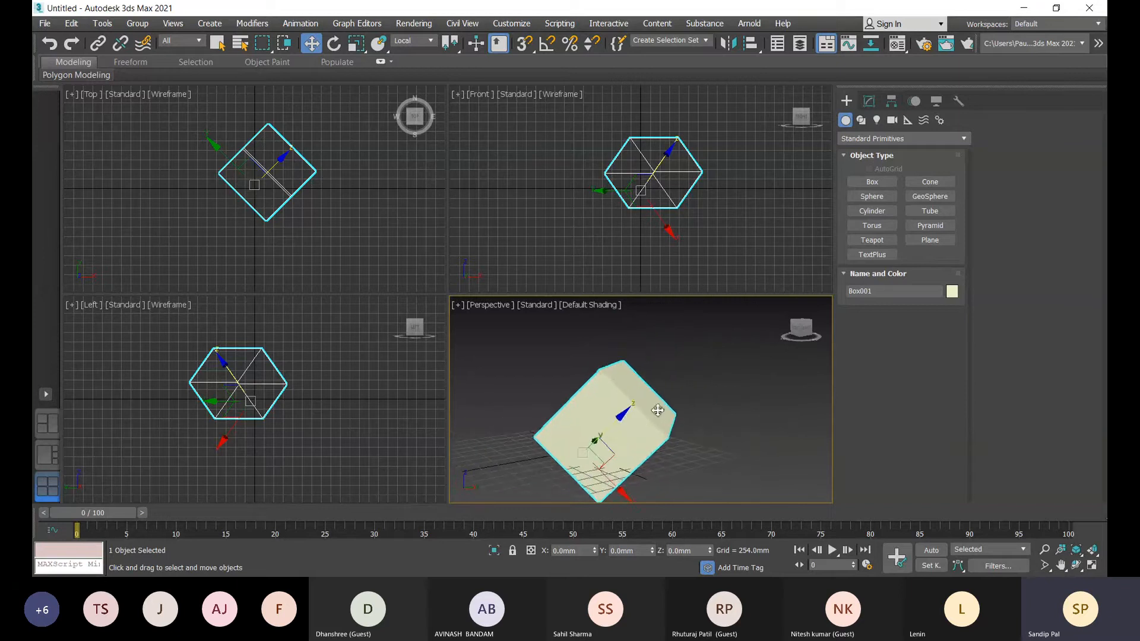
{"action": "mouse_move", "coordinate": [613, 425]}
{"action": "left_mouse_down"}
{"action": "mouse_move", "coordinate": [638, 385]}
{"action": "mouse_move", "coordinate": [677, 365]}
{"action": "mouse_move", "coordinate": [596, 409]}
{"action": "mouse_move", "coordinate": [709, 347]}
{"action": "mouse_move", "coordinate": [603, 434]}
{"action": "mouse_move", "coordinate": [715, 333]}
{"action": "mouse_move", "coordinate": [593, 416]}
{"action": "mouse_move", "coordinate": [674, 346]}
{"action": "mouse_move", "coordinate": [608, 359]}
{"action": "mouse_move", "coordinate": [632, 372]}
{"action": "mouse_move", "coordinate": [581, 384]}
{"action": "mouse_move", "coordinate": [599, 410]}
{"action": "left_mouse_up"}
{"action": "middle_click_drag", "start_coordinate": [697, 422], "coordinate": [762, 407], "text": "alt"}
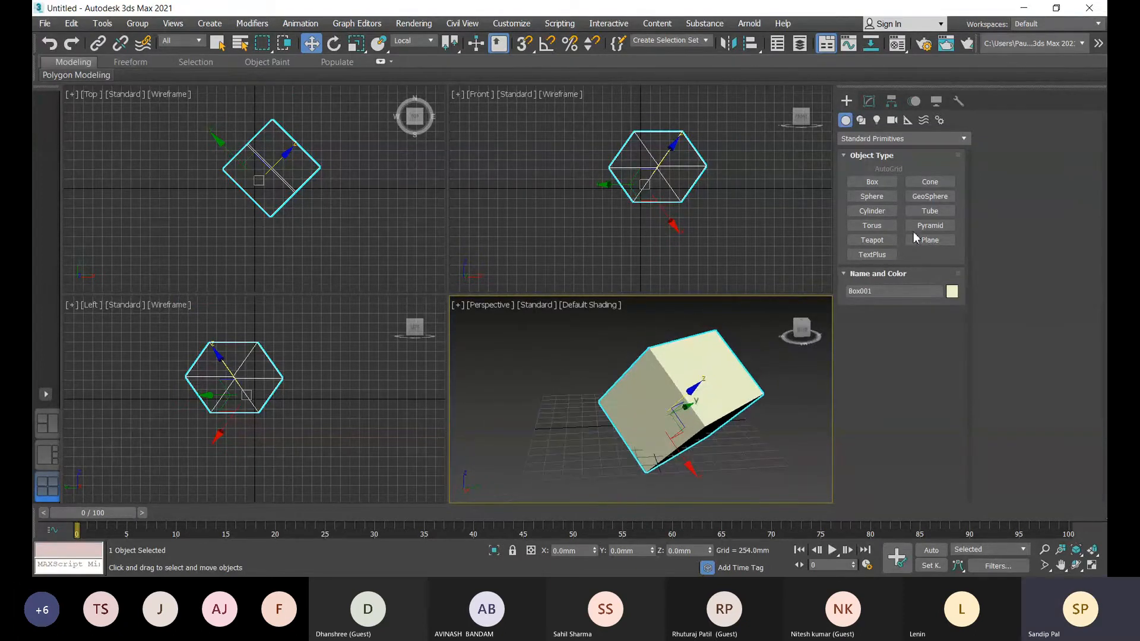
{"action": "middle_click_drag", "start_coordinate": [747, 452], "coordinate": [774, 446], "text": "alt"}
- Create a second box beside the tilted one, about 619 mm long, 1080 mm wide and 836 mm high, and activate Move
{"action": "left_click", "coordinate": [871, 182]}
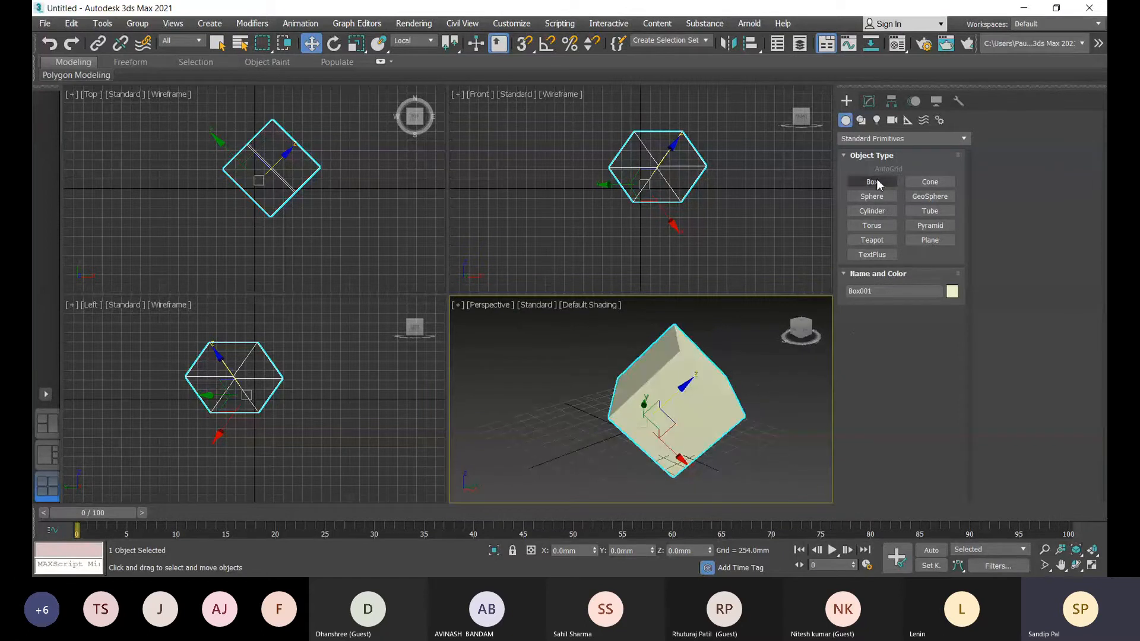
{"action": "left_click_drag", "start_coordinate": [531, 444], "coordinate": [604, 454]}
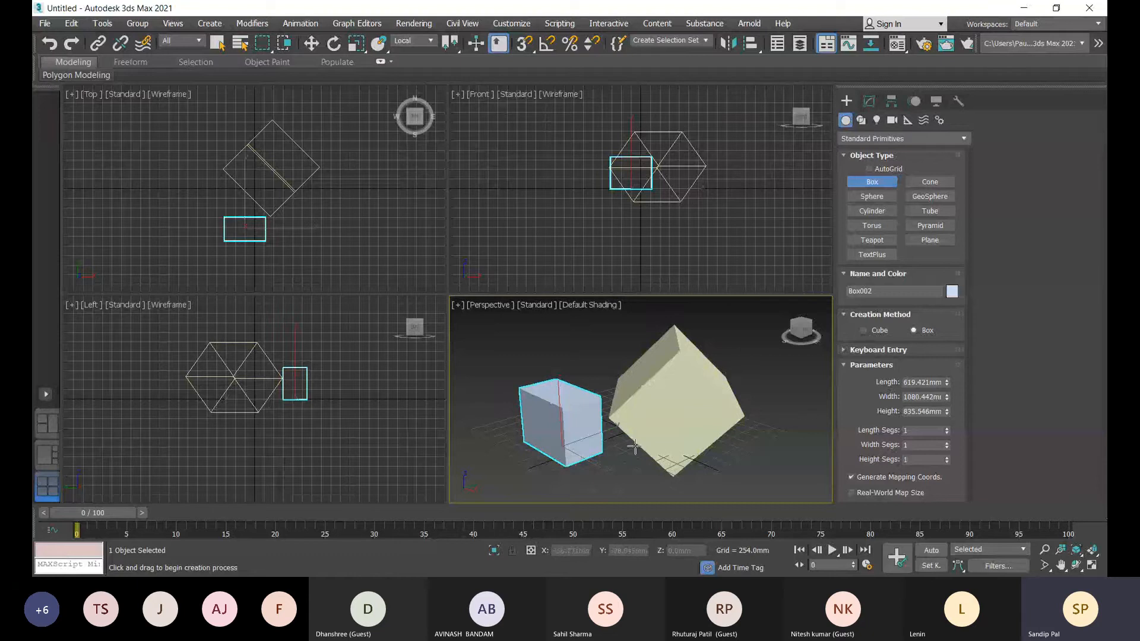
{"action": "key", "text": "w"}
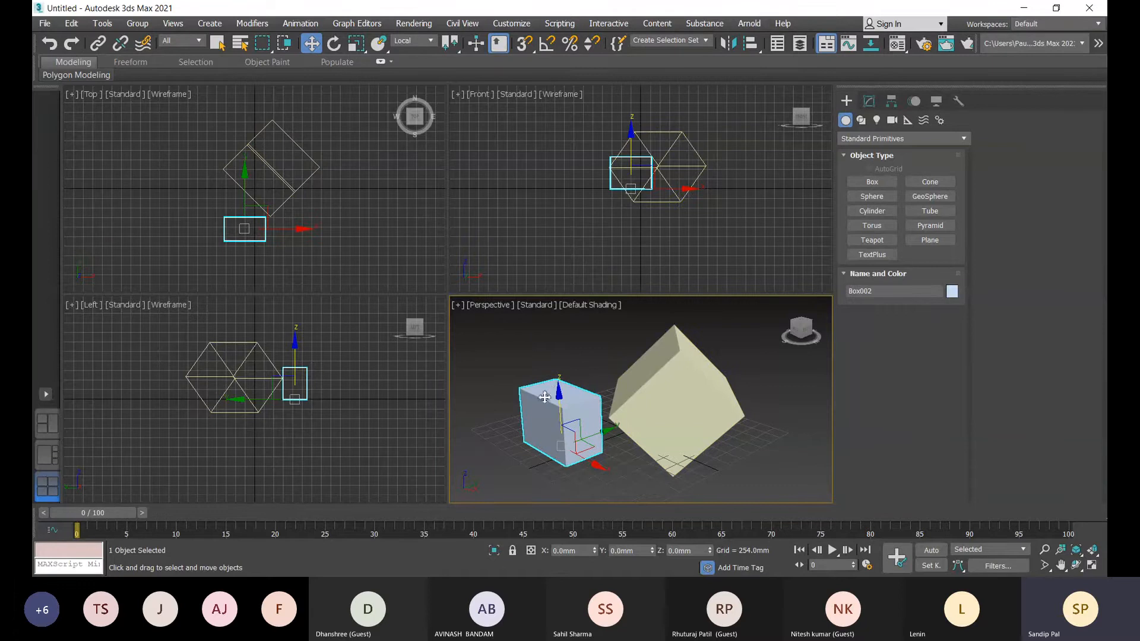
{"action": "mouse_move", "coordinate": [568, 395]}
{"action": "left_mouse_down"}
{"action": "mouse_move", "coordinate": [560, 368]}
{"action": "mouse_move", "coordinate": [562, 396]}
{"action": "left_mouse_up"}
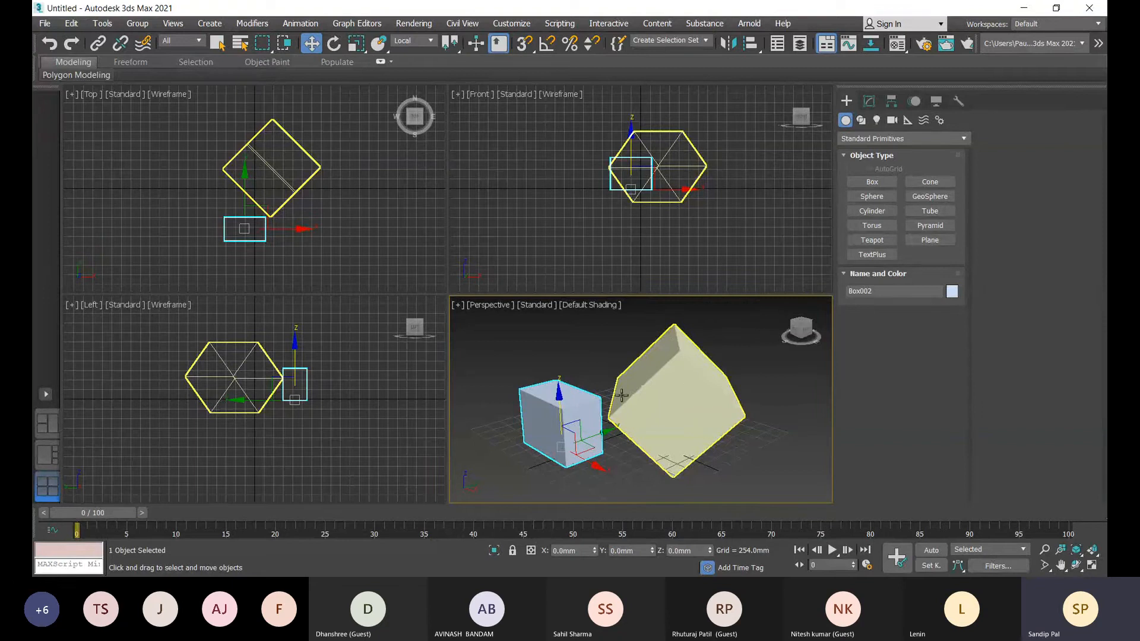
- Pick the tilted Box001 as the reference coordinate system and move the second box about 475 mm along Box001's Z axis
{"action": "left_click", "coordinate": [428, 41]}
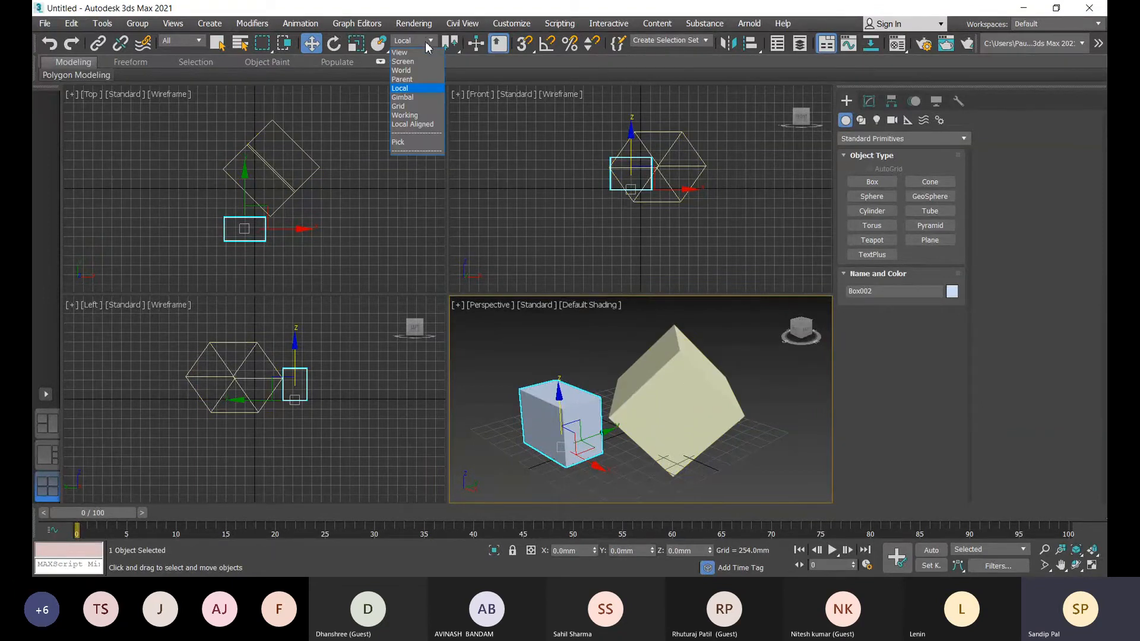
{"action": "left_click", "coordinate": [431, 140]}
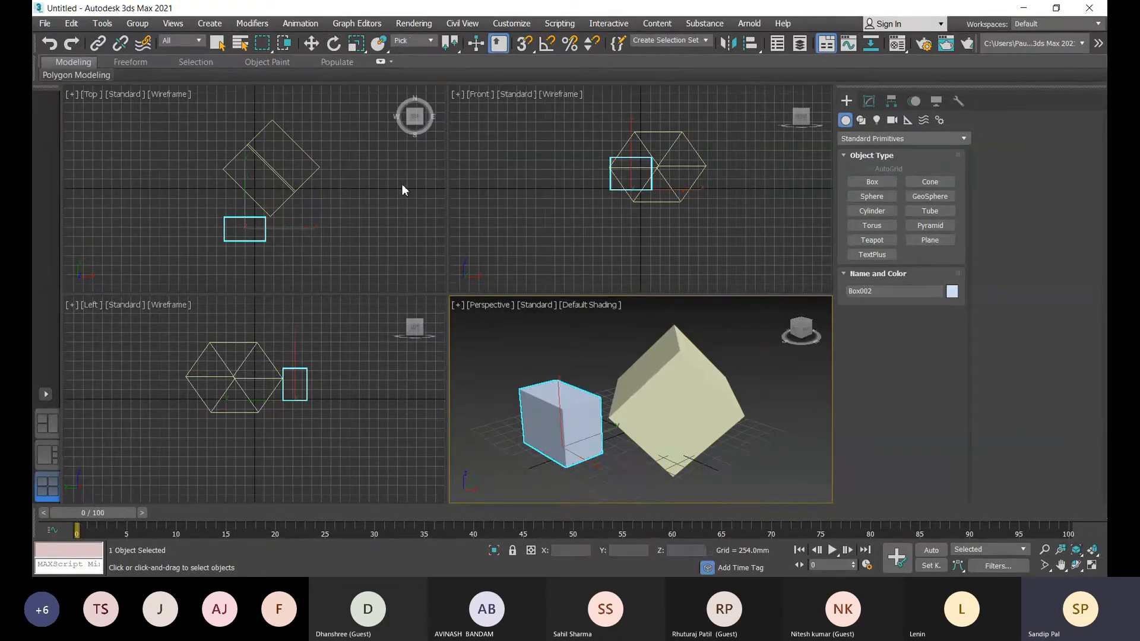
{"action": "left_click", "coordinate": [704, 377]}
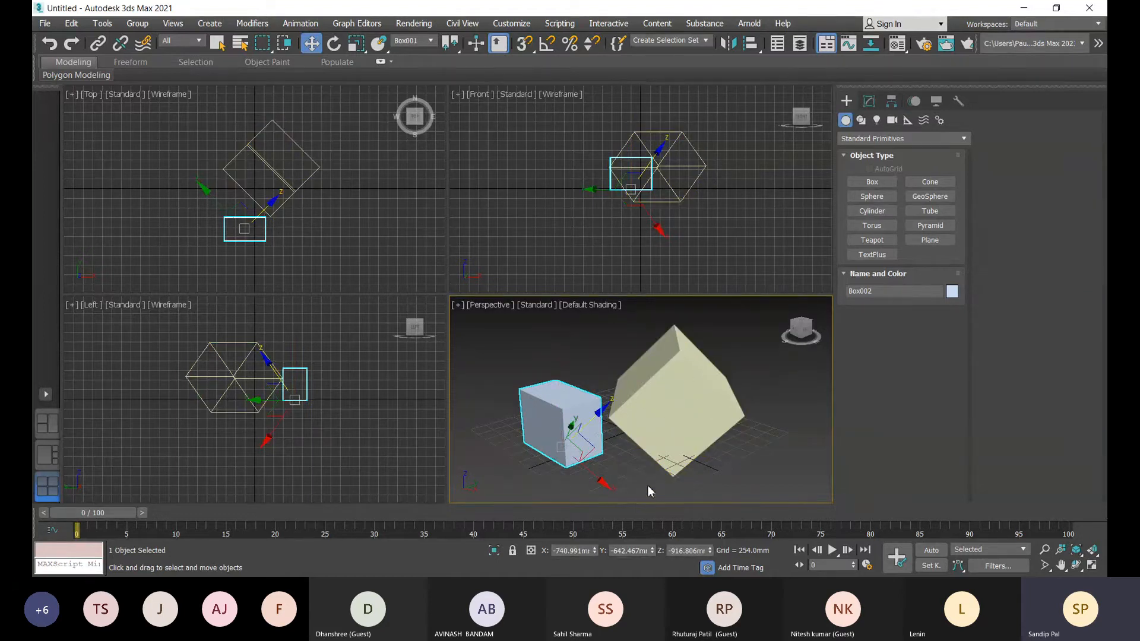
{"action": "middle_click_drag", "start_coordinate": [647, 478], "coordinate": [643, 479]}
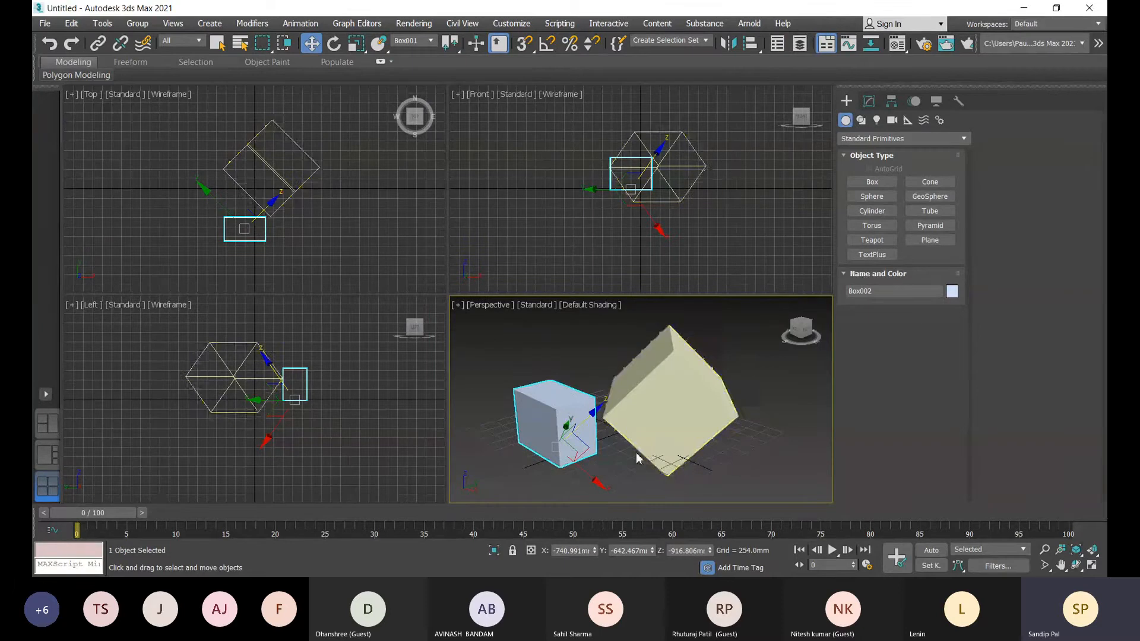
{"action": "mouse_move", "coordinate": [665, 443]}
{"action": "middle_mouse_down", "text": "alt"}
{"action": "mouse_move", "coordinate": [612, 450]}
{"action": "mouse_move", "coordinate": [540, 427]}
{"action": "mouse_move", "coordinate": [679, 435]}
{"action": "middle_mouse_up", "text": "alt"}
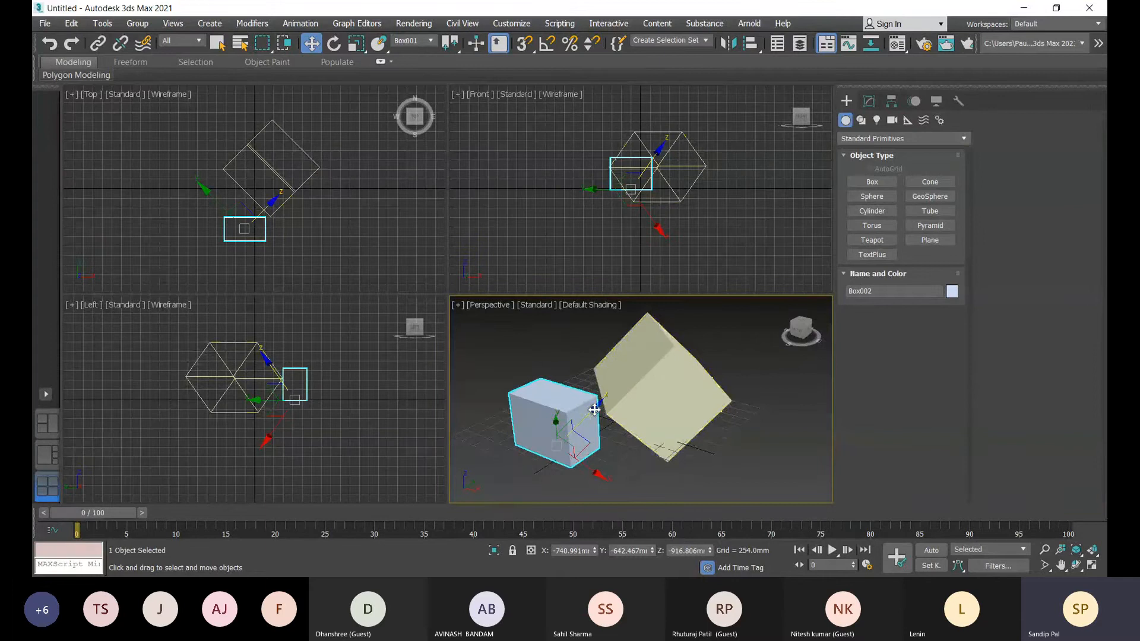
{"action": "left_click_drag", "start_coordinate": [594, 410], "coordinate": [632, 400]}
{"action": "middle_click_drag", "start_coordinate": [632, 399], "coordinate": [695, 402], "text": "alt"}
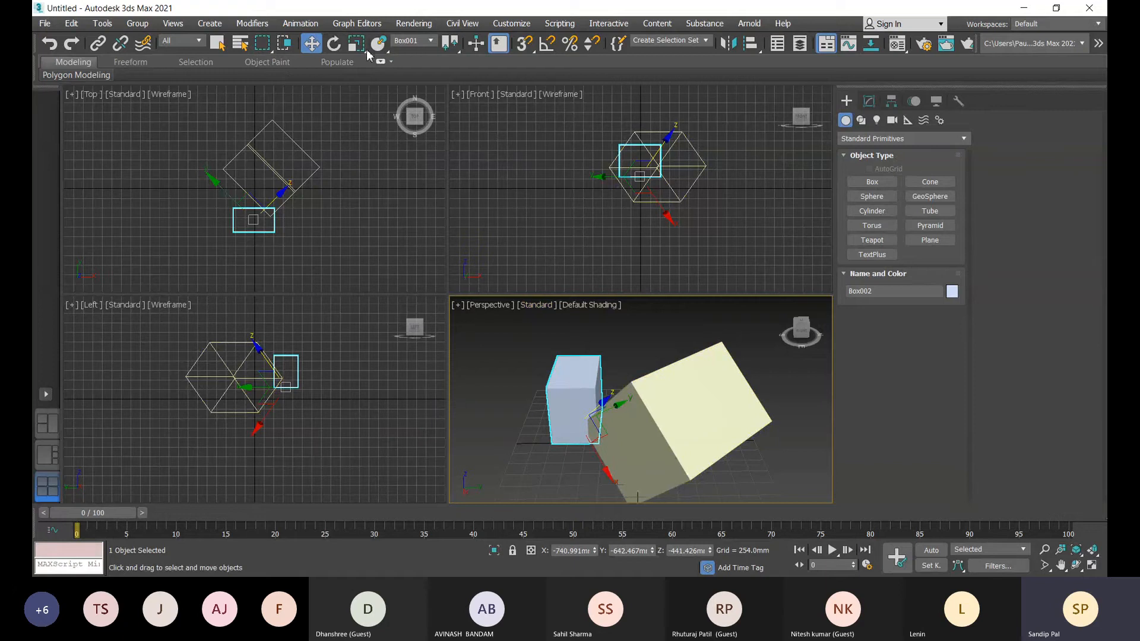
- Set the reference coordinate system back to View and examine the second box's gizmo axes in the viewports
{"action": "left_click", "coordinate": [426, 40]}
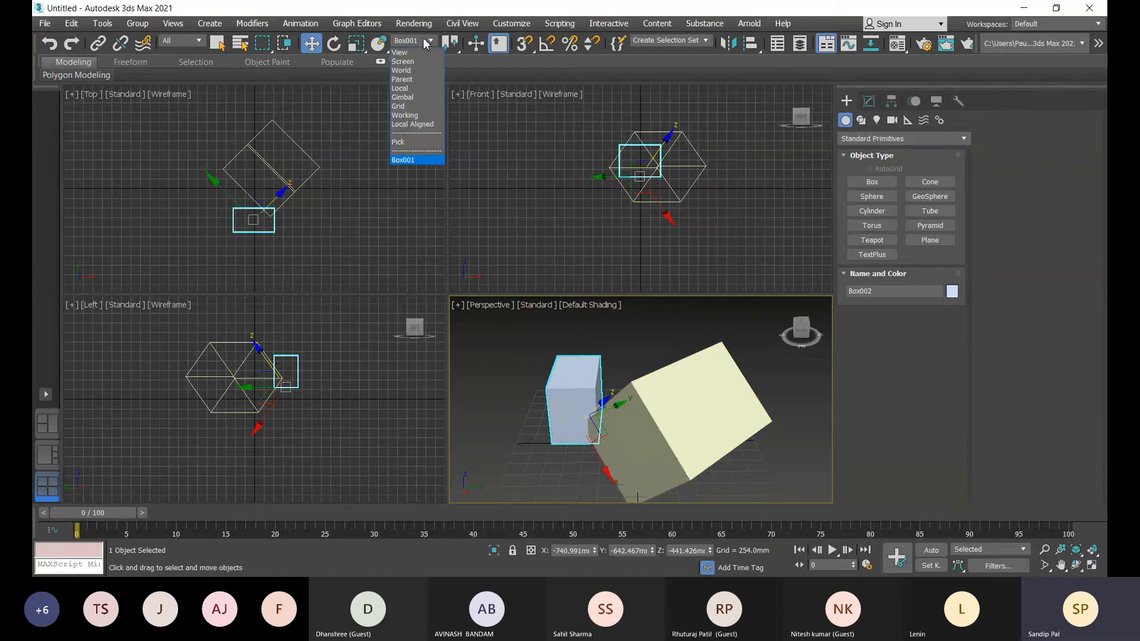
{"action": "left_click", "coordinate": [399, 53]}
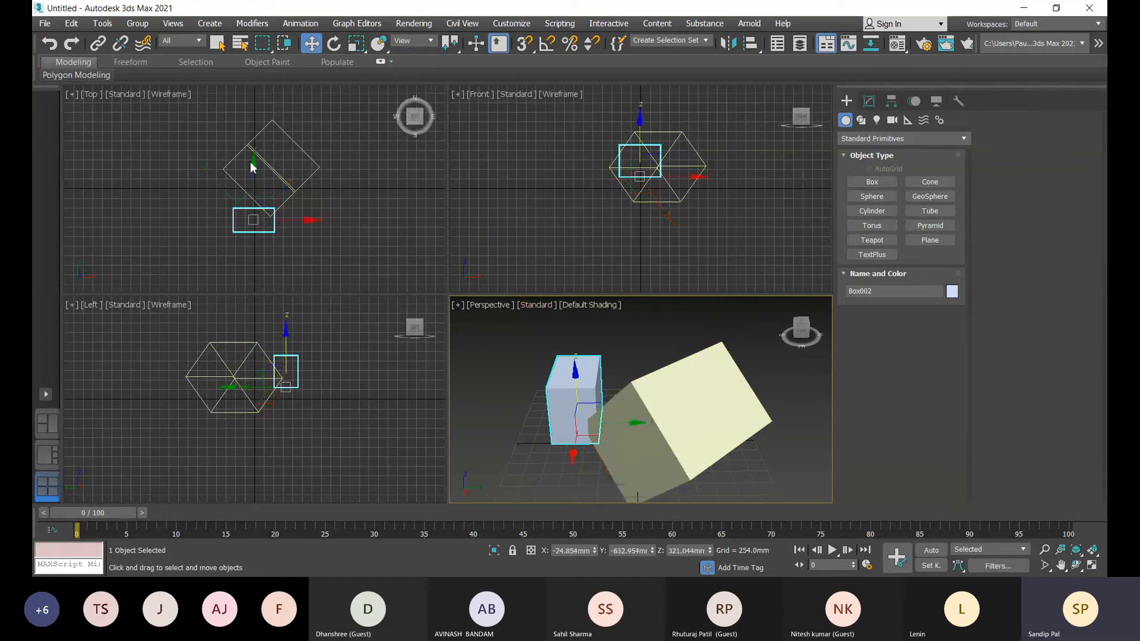
{"action": "scroll", "coordinate": [679, 250], "scroll_direction": "down", "scroll_amount": 2}
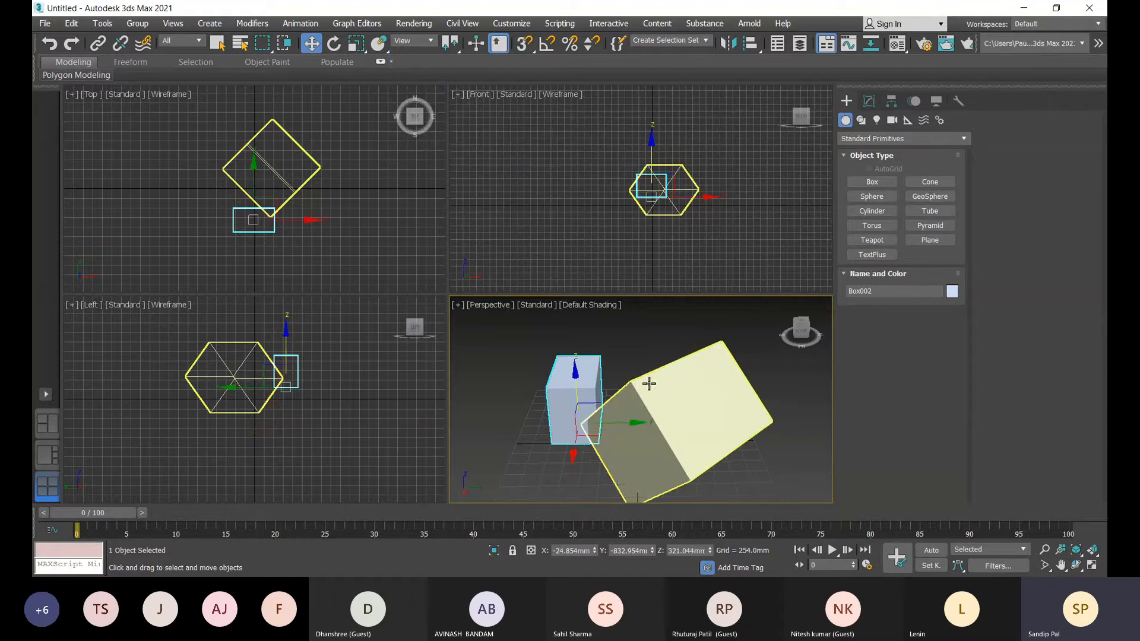
{"action": "scroll", "coordinate": [653, 404], "scroll_direction": "down", "scroll_amount": 3}
{"action": "middle_click_drag", "start_coordinate": [662, 377], "coordinate": [664, 412]}
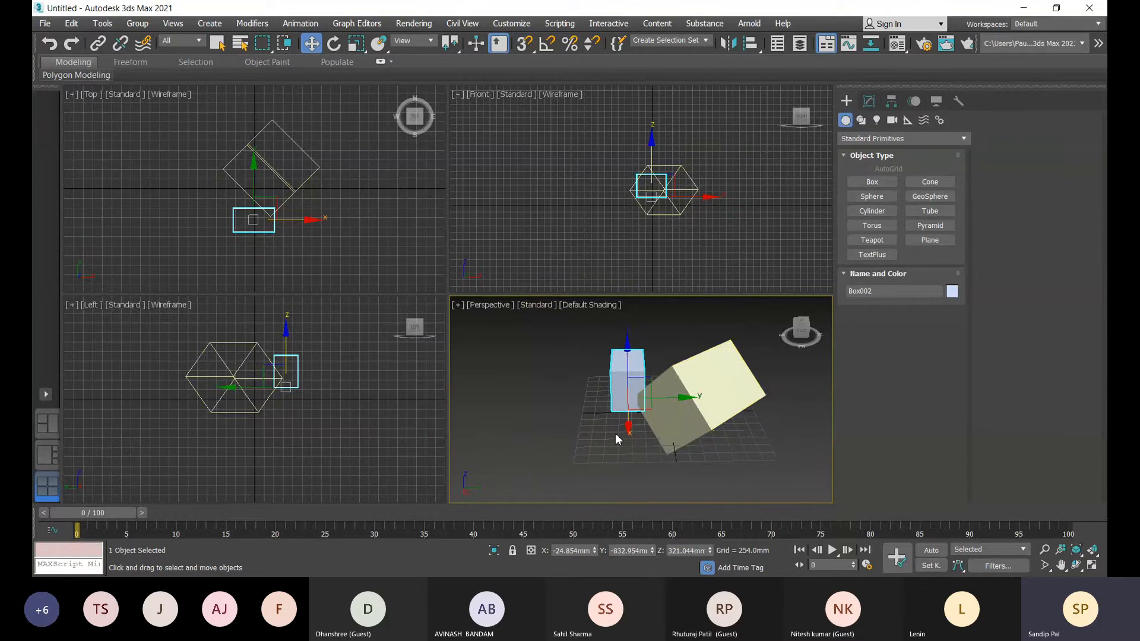
{"action": "middle_click_drag", "start_coordinate": [525, 371], "coordinate": [501, 368]}
- Set the reference coordinate system to Screen for the second box, then deselect it by making the Front viewport active
{"action": "left_click", "coordinate": [411, 43]}
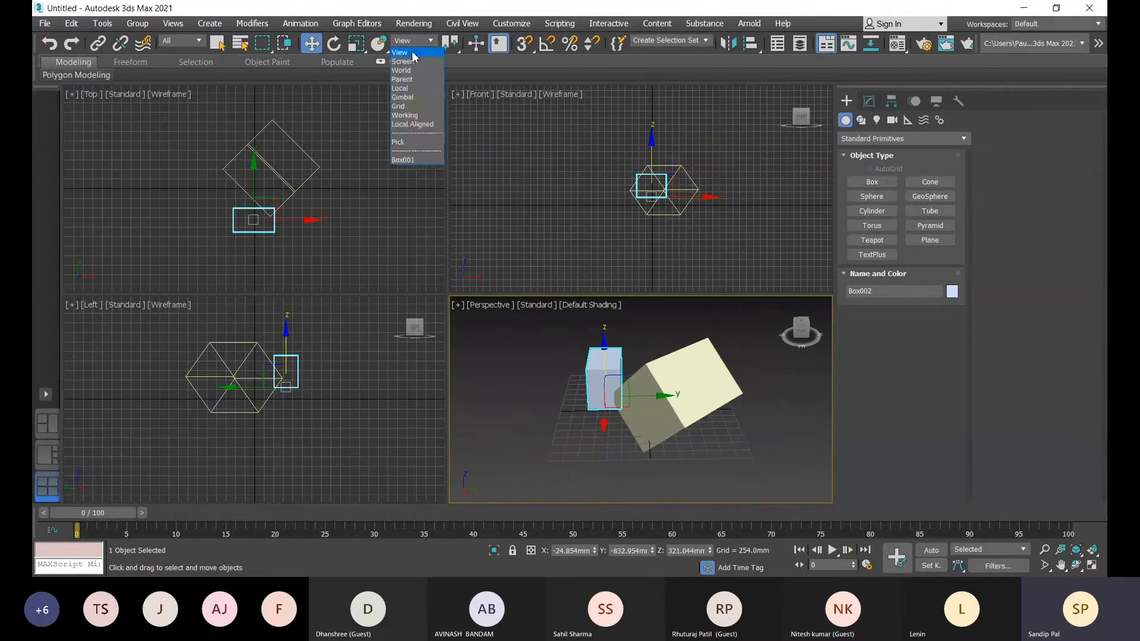
{"action": "left_click", "coordinate": [418, 42]}
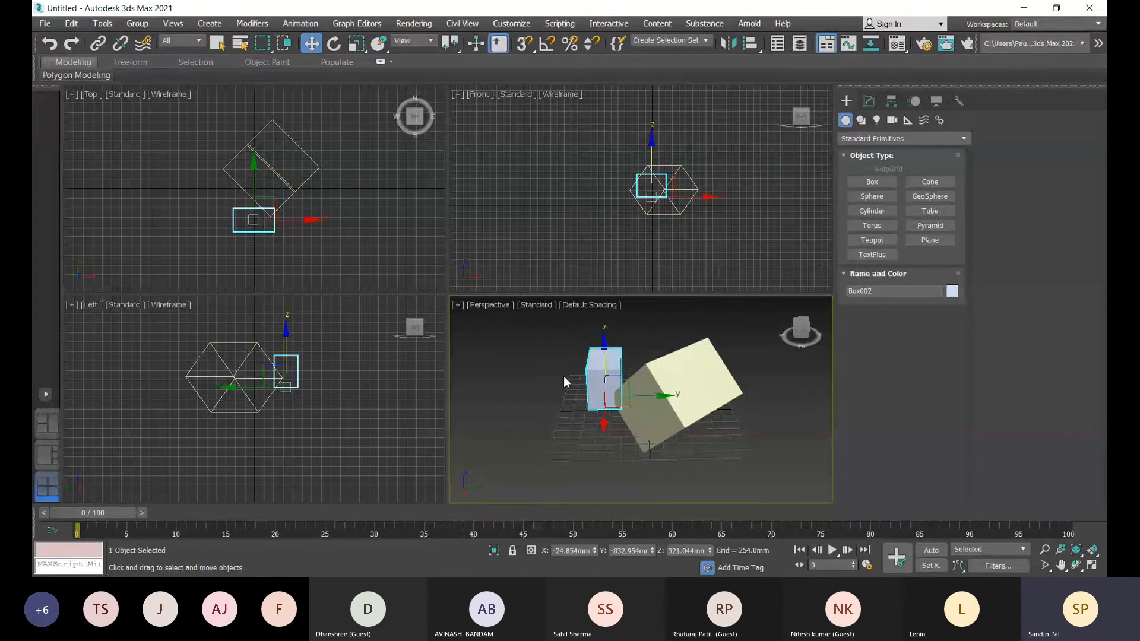
{"action": "left_click", "coordinate": [414, 40]}
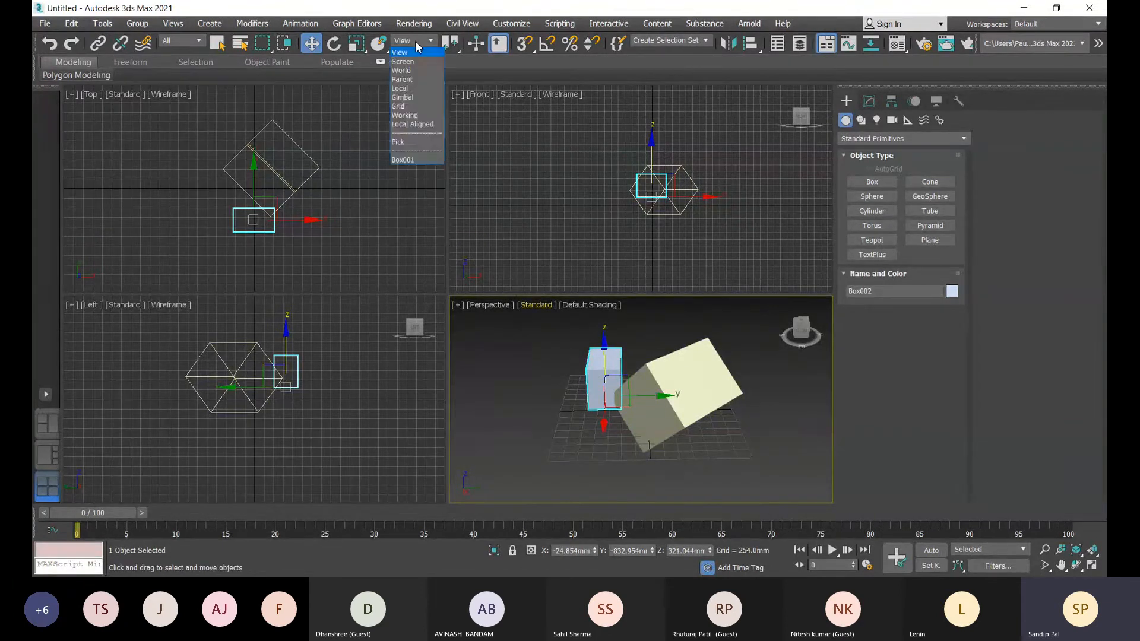
{"action": "left_click", "coordinate": [412, 60]}
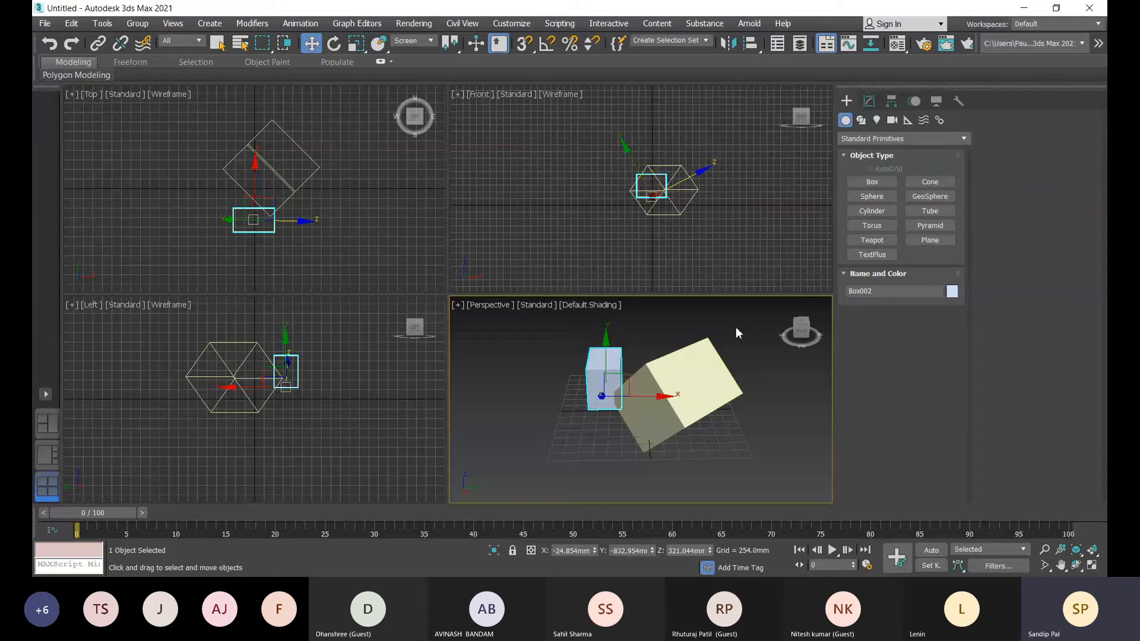
{"action": "left_click", "coordinate": [584, 220]}
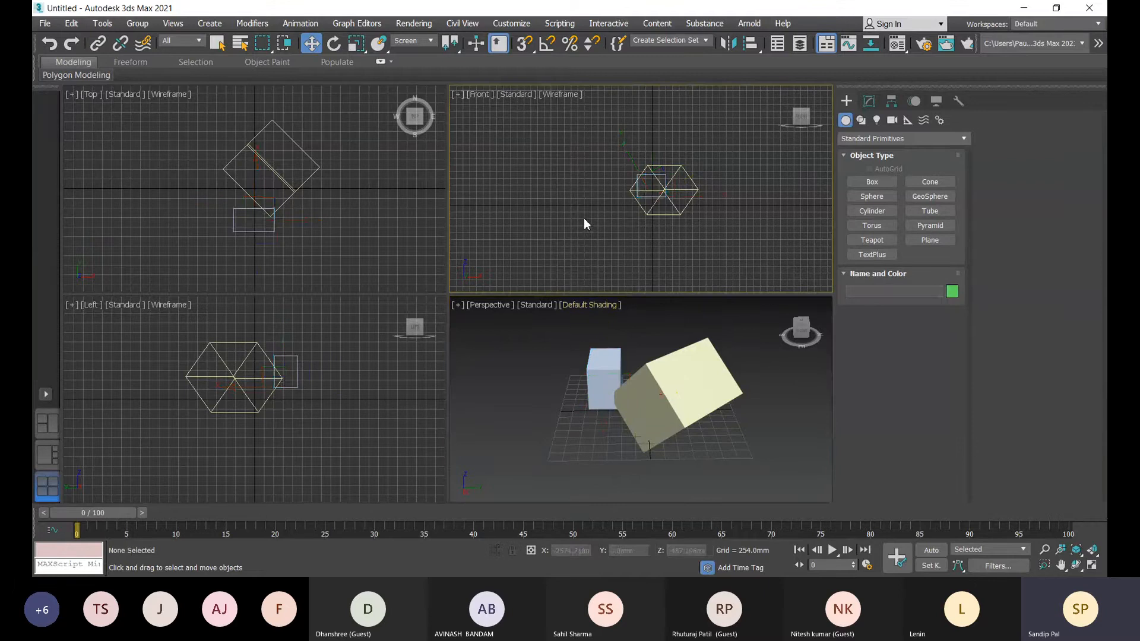
- Select the tilted box, set the reference coordinate system to World, and deselect the box by making the Perspective viewport active
{"action": "left_click", "coordinate": [658, 202]}
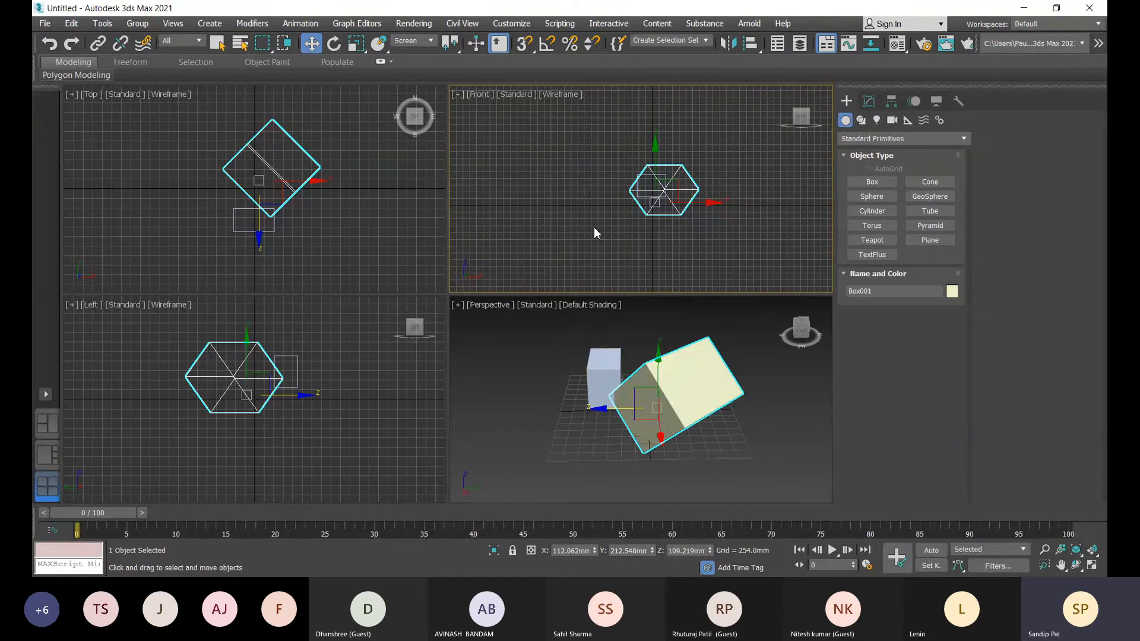
{"action": "left_click", "coordinate": [419, 43]}
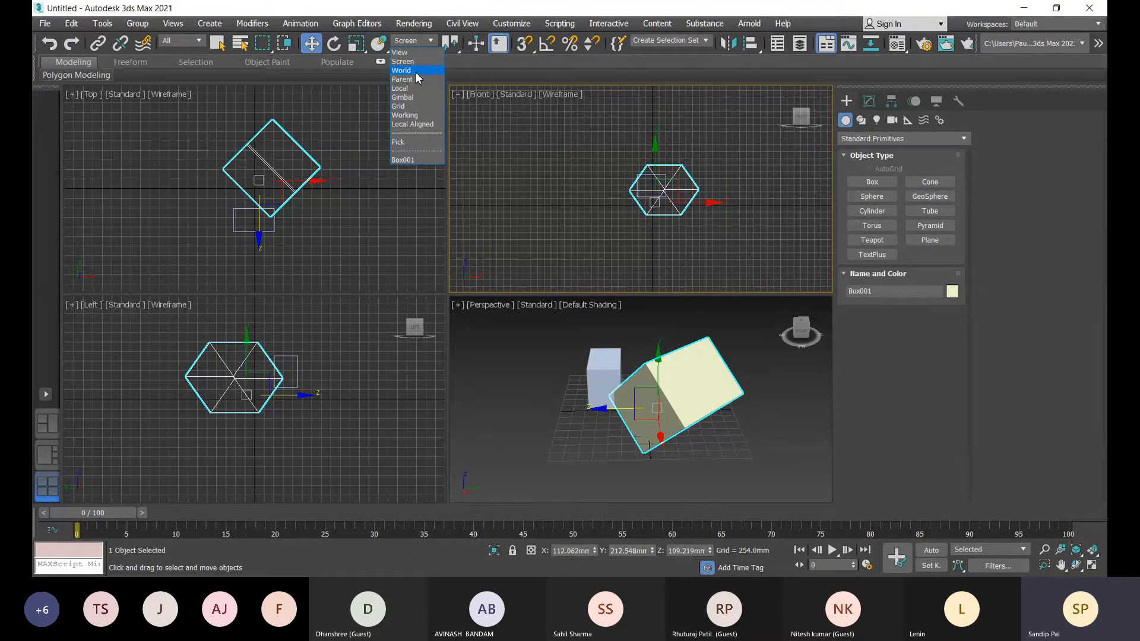
{"action": "left_click", "coordinate": [415, 71]}
{"action": "left_click", "coordinate": [577, 423]}
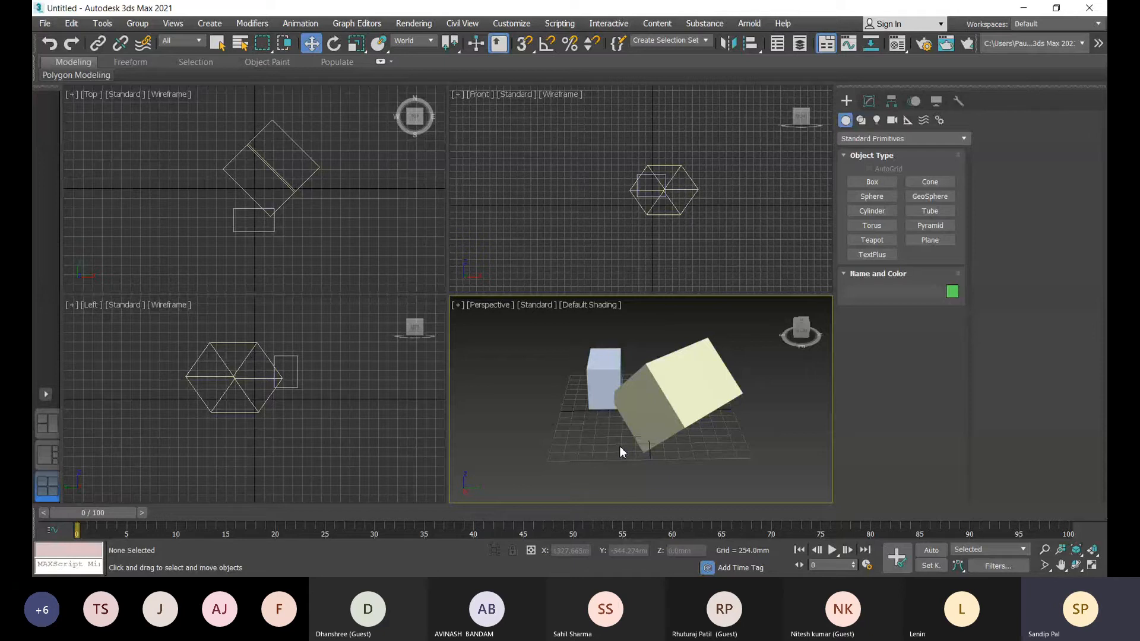
- Set the reference coordinate system back to View and delete both boxes from the scene
{"action": "left_click", "coordinate": [418, 45]}
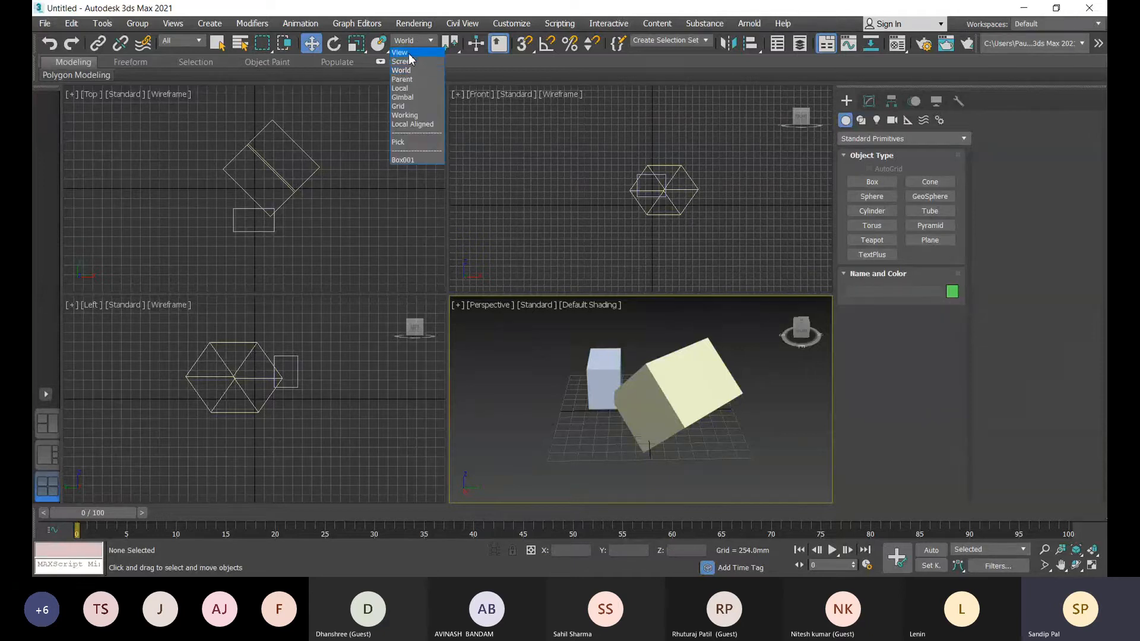
{"action": "left_click", "coordinate": [410, 52]}
{"action": "scroll", "coordinate": [615, 454], "scroll_direction": "down", "scroll_amount": 3}
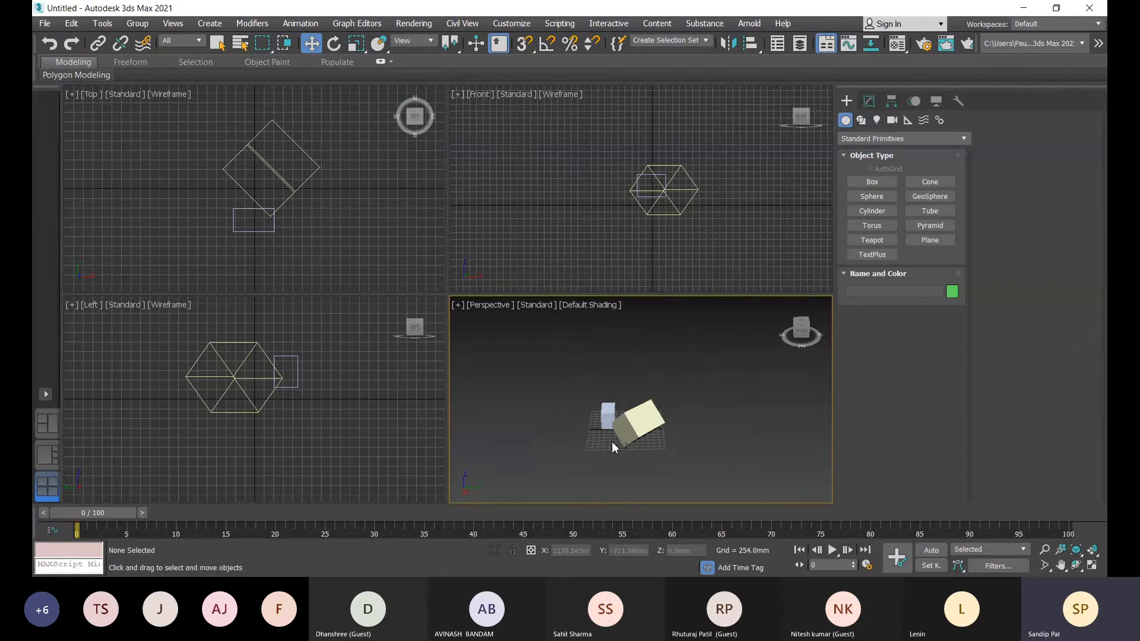
{"action": "left_click", "coordinate": [647, 429]}
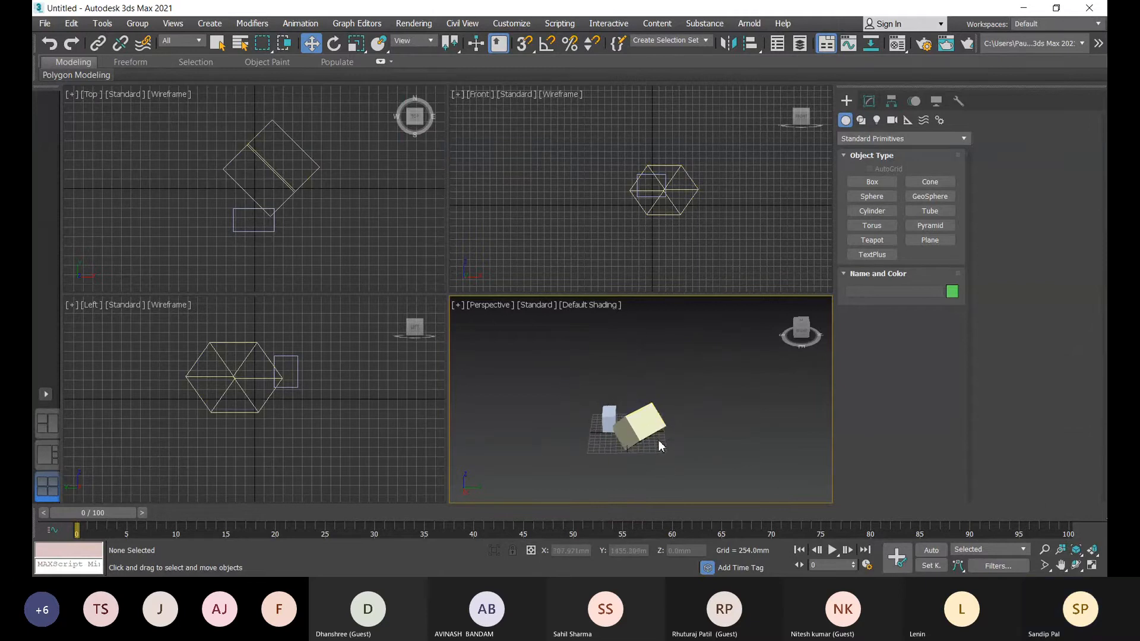
{"action": "middle_click_drag", "start_coordinate": [656, 443], "coordinate": [690, 428], "text": "alt"}
{"action": "scroll", "coordinate": [689, 431], "scroll_direction": "up", "scroll_amount": 3}
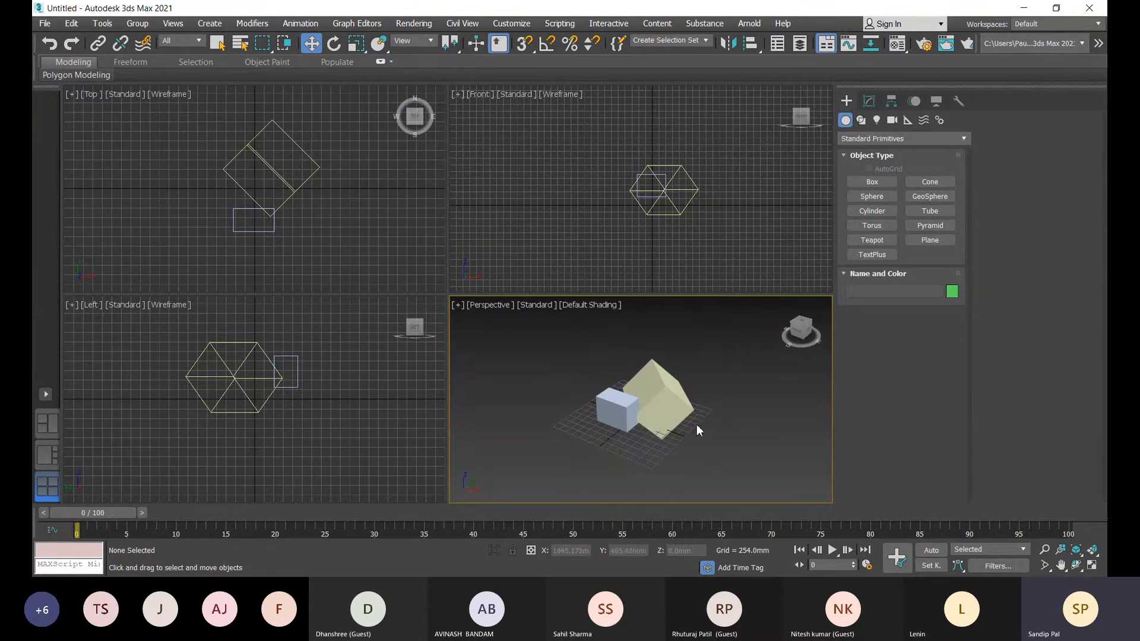
{"action": "middle_click_drag", "start_coordinate": [703, 409], "coordinate": [702, 409]}
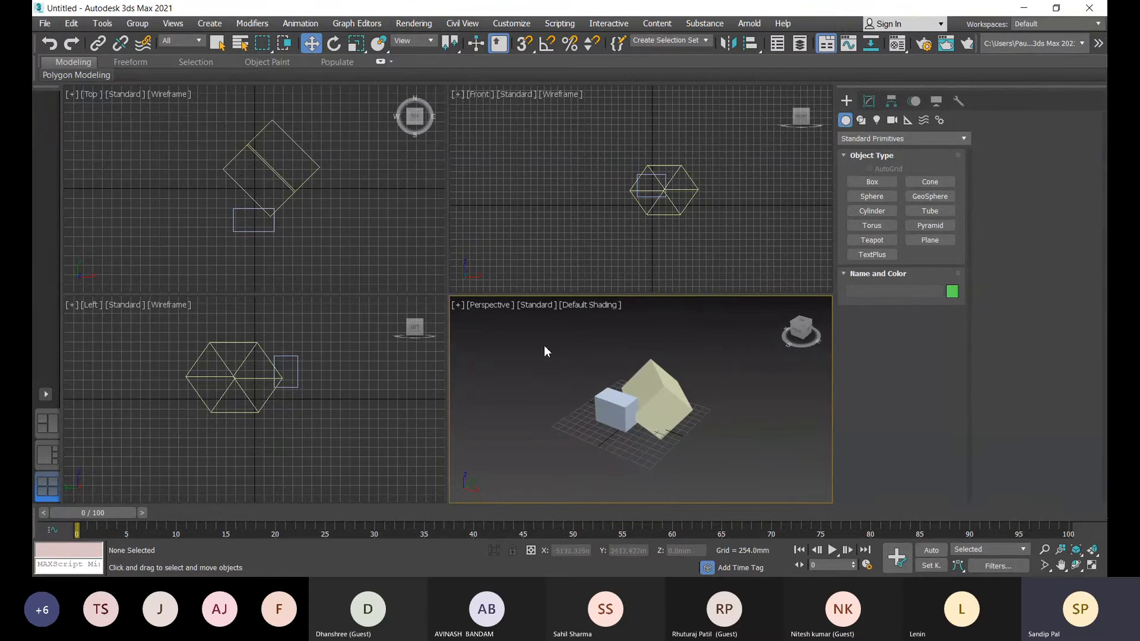
{"action": "left_click_drag", "start_coordinate": [685, 429], "coordinate": [722, 451]}
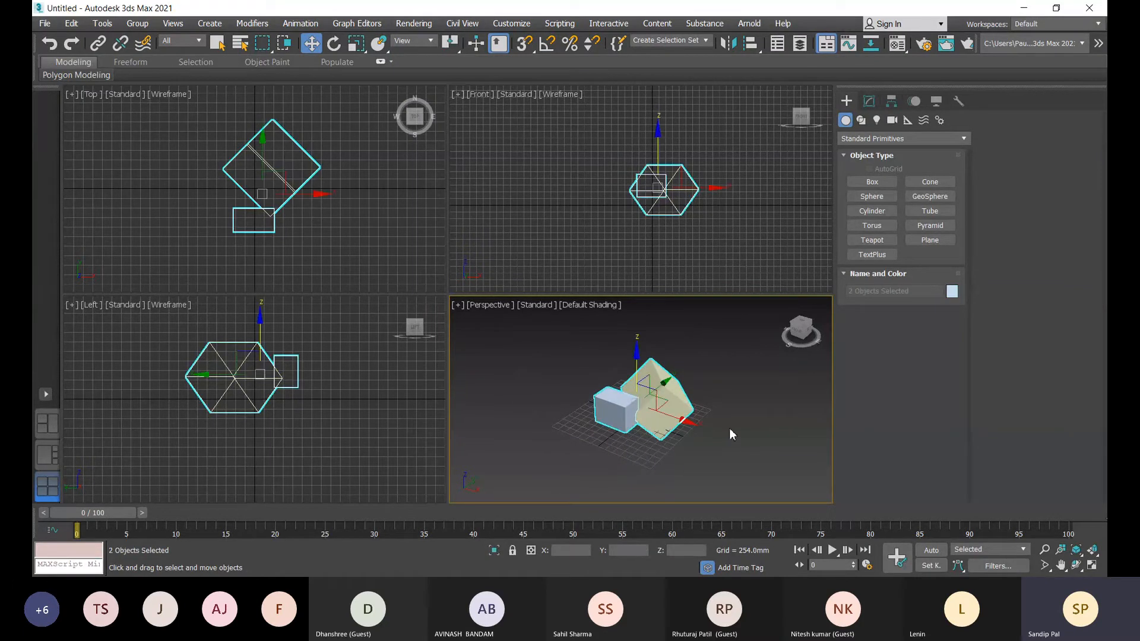
{"action": "key", "text": "Delete"}
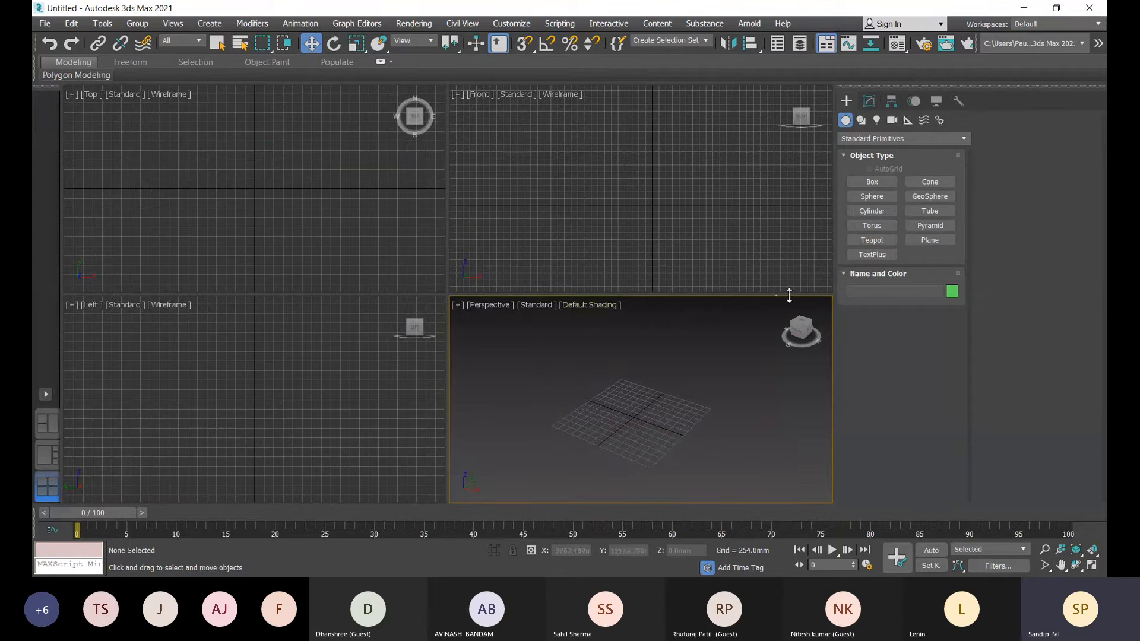
- Maximize the Perspective viewport, look at the Extended Primitives category, and return to Standard Primitives
{"action": "scroll", "coordinate": [641, 420], "scroll_direction": "up", "scroll_amount": 4}
{"action": "key", "text": "alt+w"}
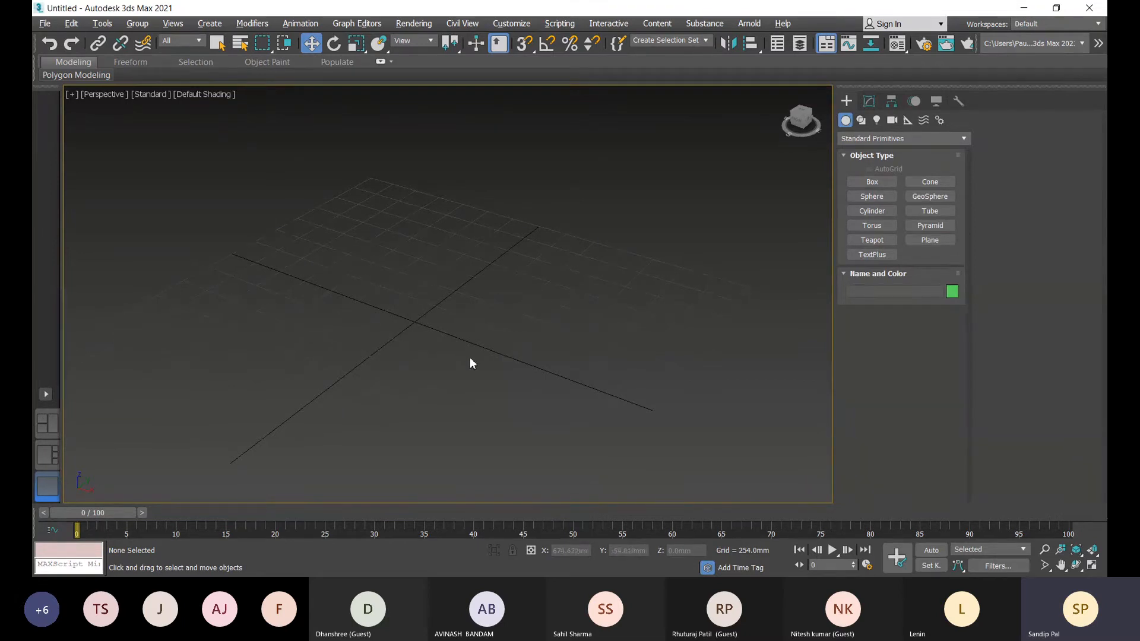
{"action": "scroll", "coordinate": [490, 336], "scroll_direction": "down", "scroll_amount": 2}
{"action": "middle_click_drag", "start_coordinate": [491, 339], "coordinate": [493, 333]}
{"action": "left_click", "coordinate": [902, 167]}
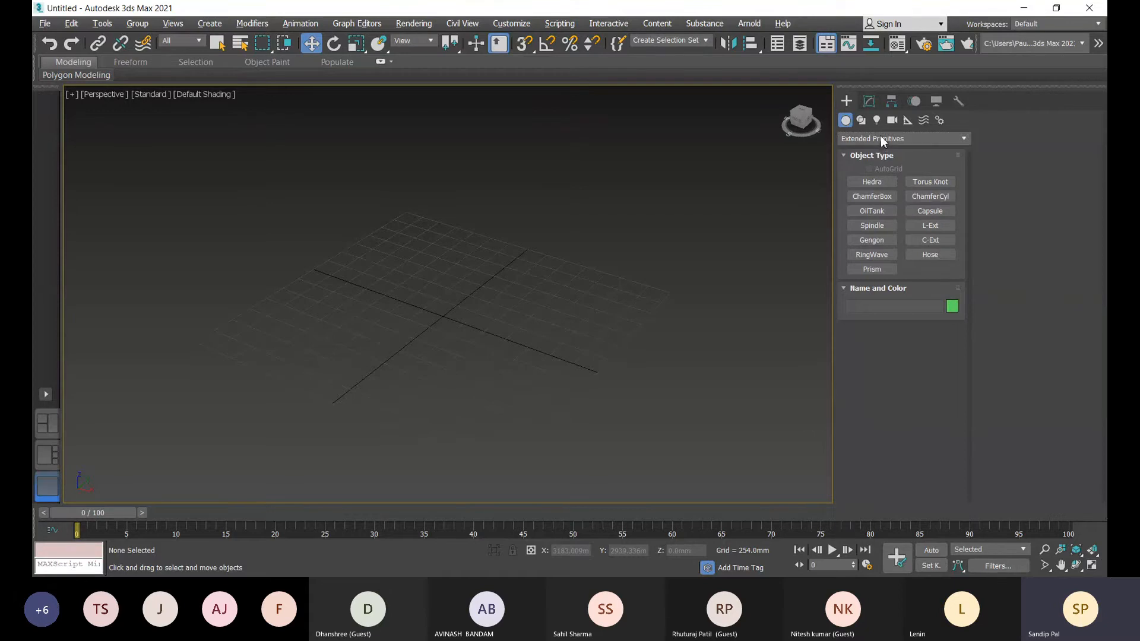
{"action": "left_click", "coordinate": [871, 153]}
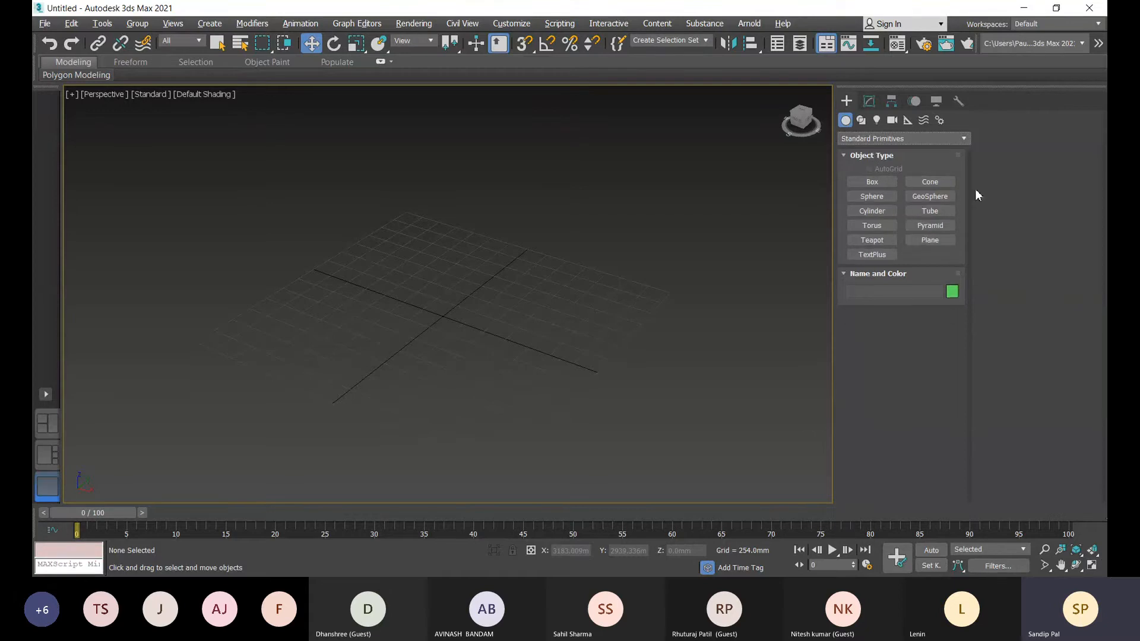
- Create a large box at the grid centre, about 2026 mm long, 1900 mm wide and 1669 mm high
{"action": "left_click", "coordinate": [871, 182]}
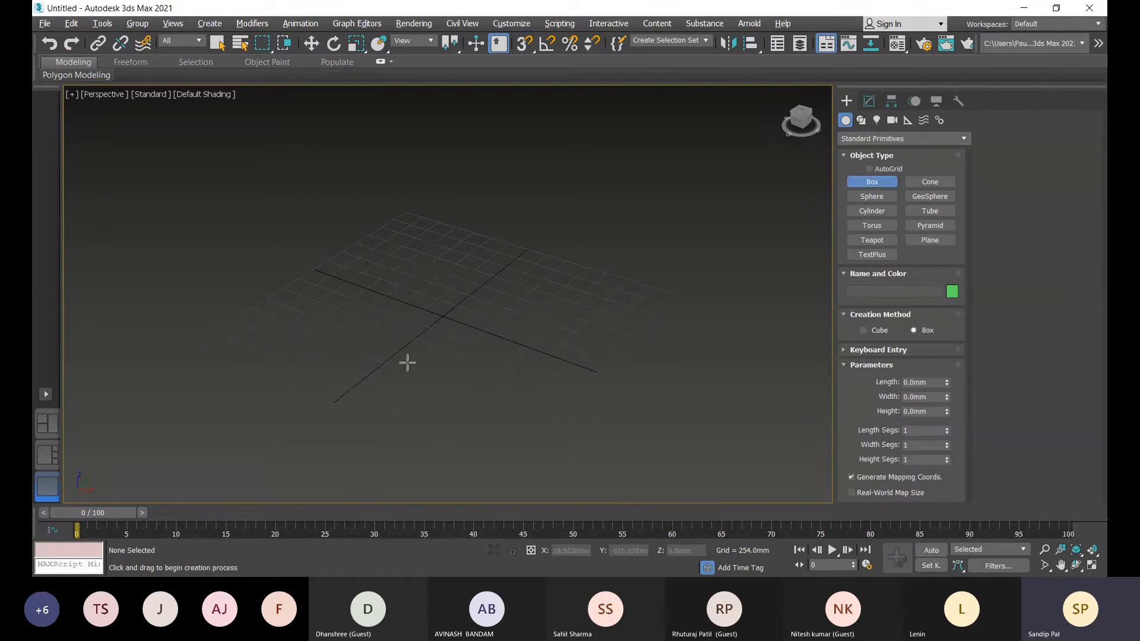
{"action": "left_click_drag", "start_coordinate": [318, 336], "coordinate": [580, 301]}
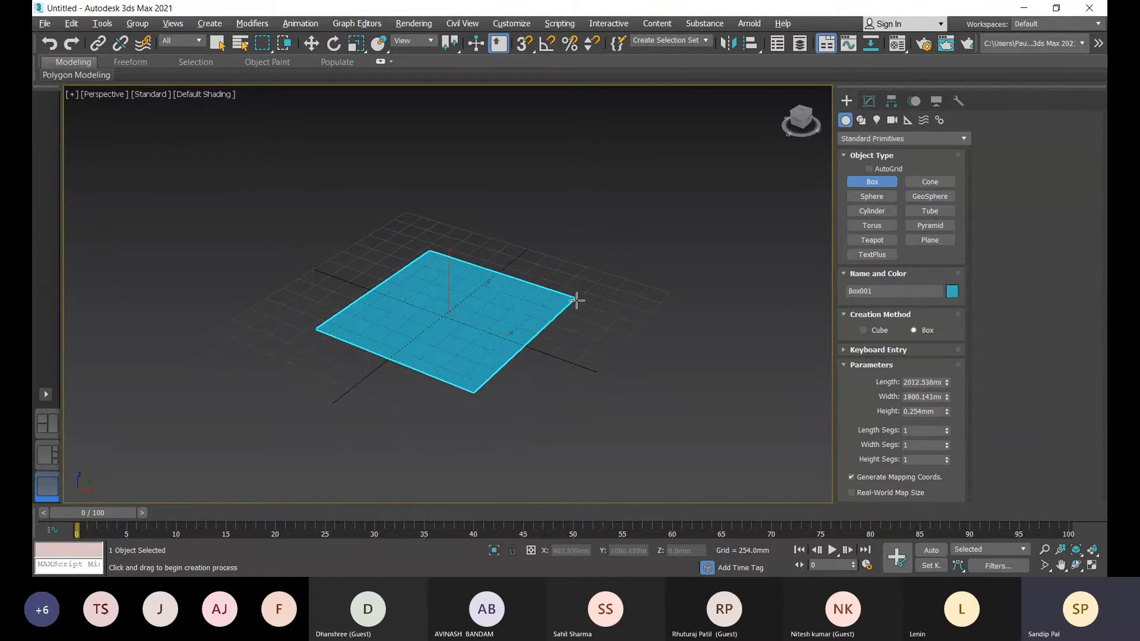
{"action": "left_click", "coordinate": [554, 136]}
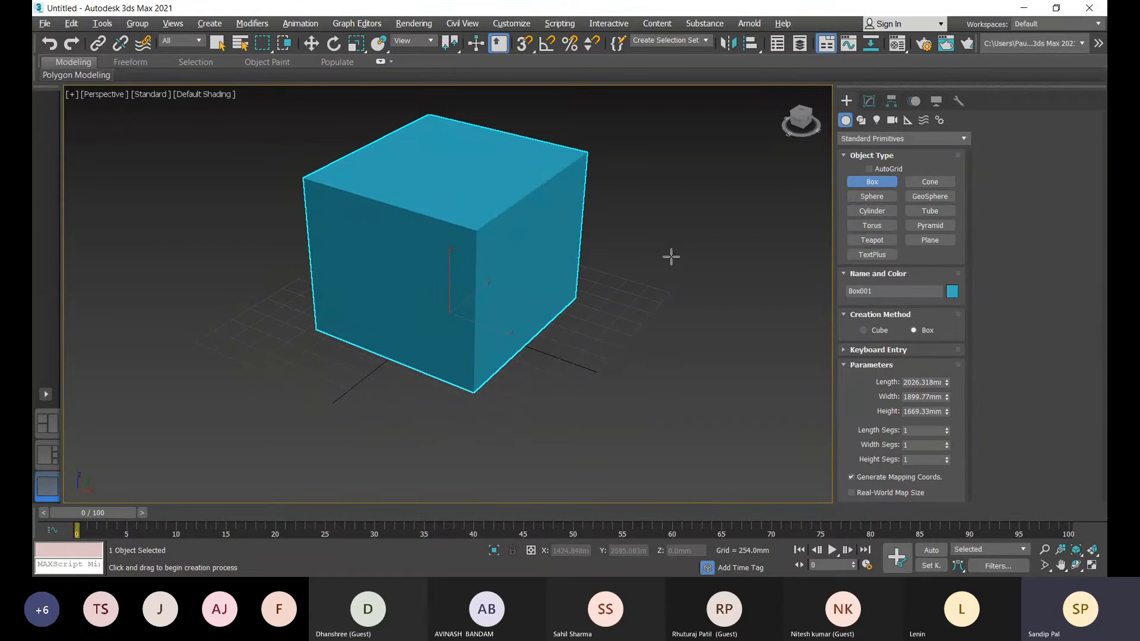
{"action": "middle_click_drag", "start_coordinate": [671, 257], "coordinate": [674, 285]}
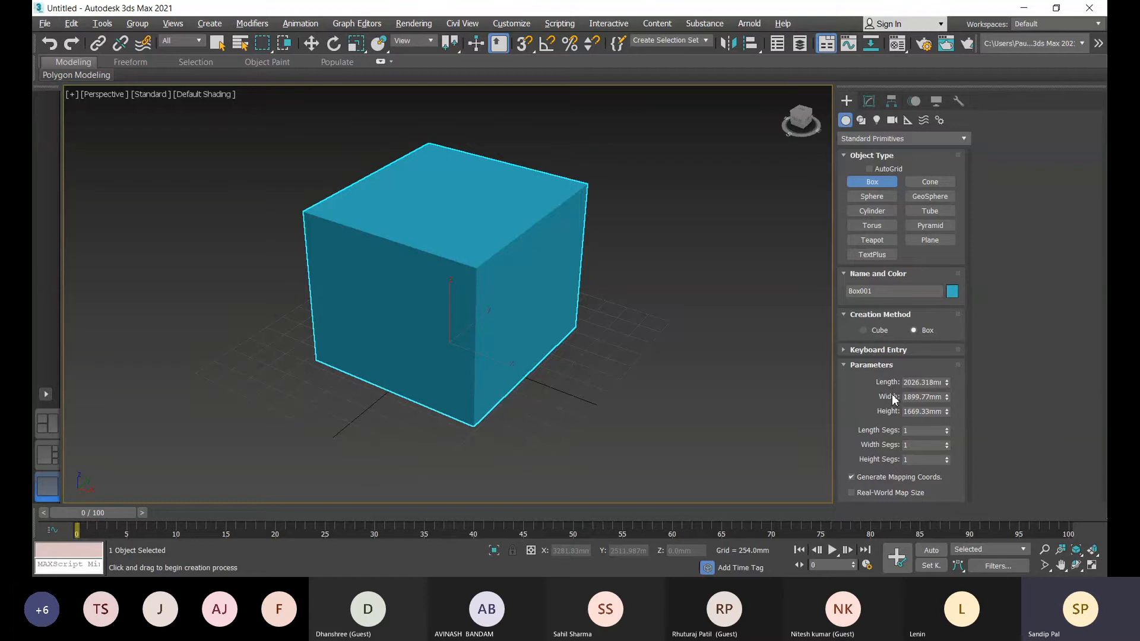
- With the Cube creation method, create a cube of about 628 mm beside the large box and another of about 1266 mm overlapping it
{"action": "left_click", "coordinate": [864, 330]}
{"action": "left_click", "coordinate": [586, 388]}
{"action": "left_click_drag", "start_coordinate": [593, 389], "coordinate": [630, 388]}
{"action": "mouse_move", "coordinate": [623, 389]}
{"action": "left_mouse_down"}
{"action": "mouse_move", "coordinate": [653, 398]}
{"action": "mouse_move", "coordinate": [627, 391]}
{"action": "left_mouse_up"}
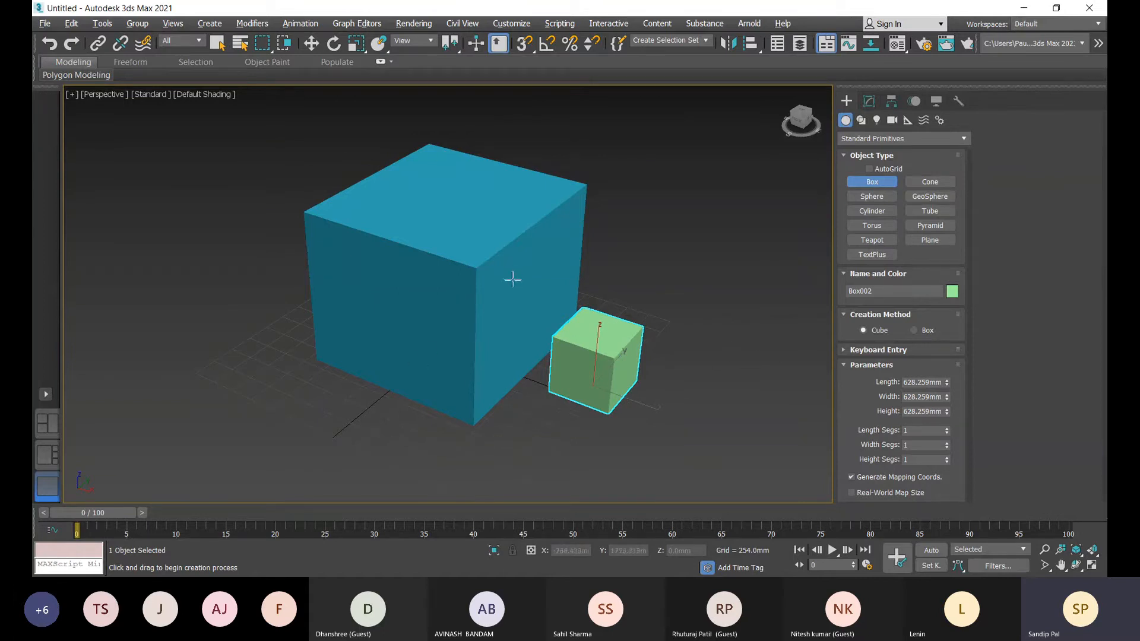
{"action": "middle_click_drag", "start_coordinate": [389, 411], "coordinate": [419, 376]}
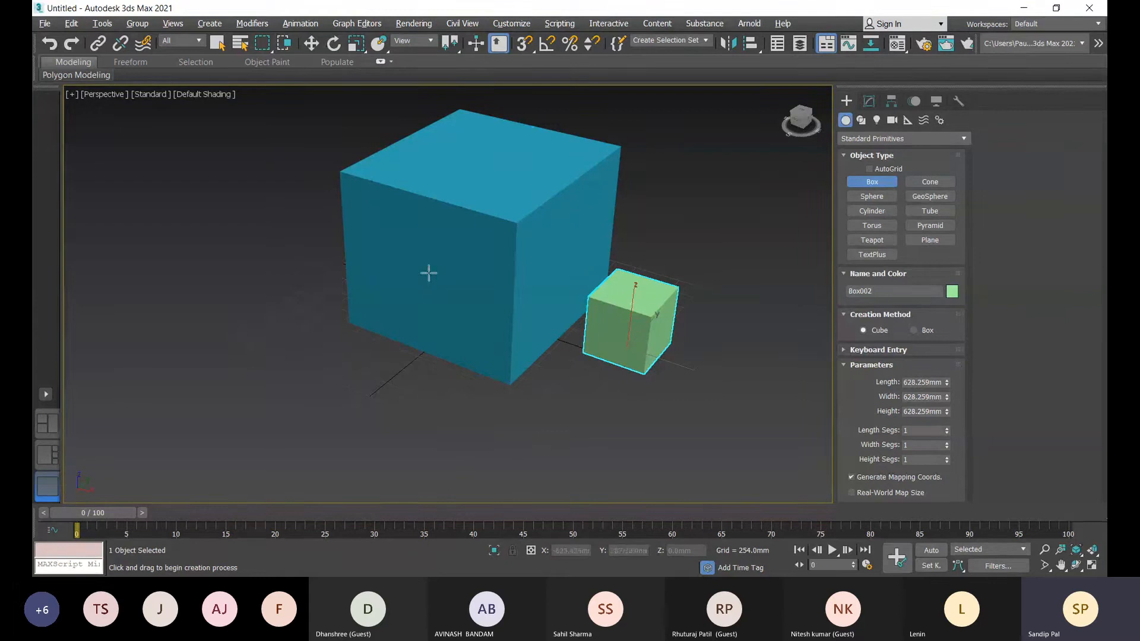
{"action": "left_click_drag", "start_coordinate": [414, 294], "coordinate": [451, 322]}
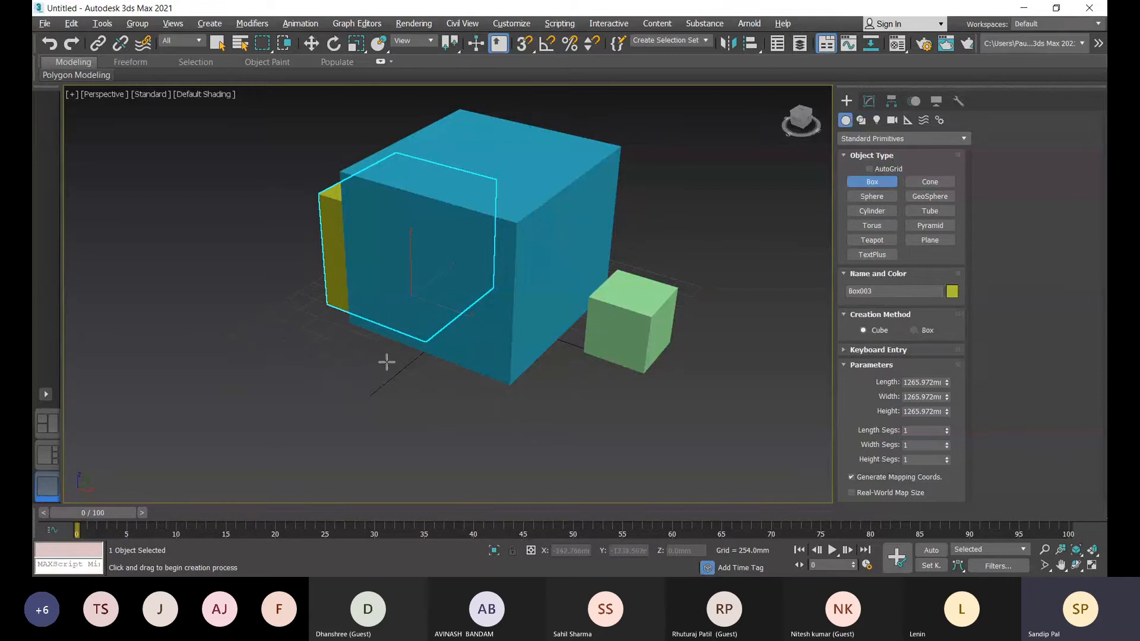
{"action": "middle_click_drag", "start_coordinate": [532, 303], "coordinate": [501, 309]}
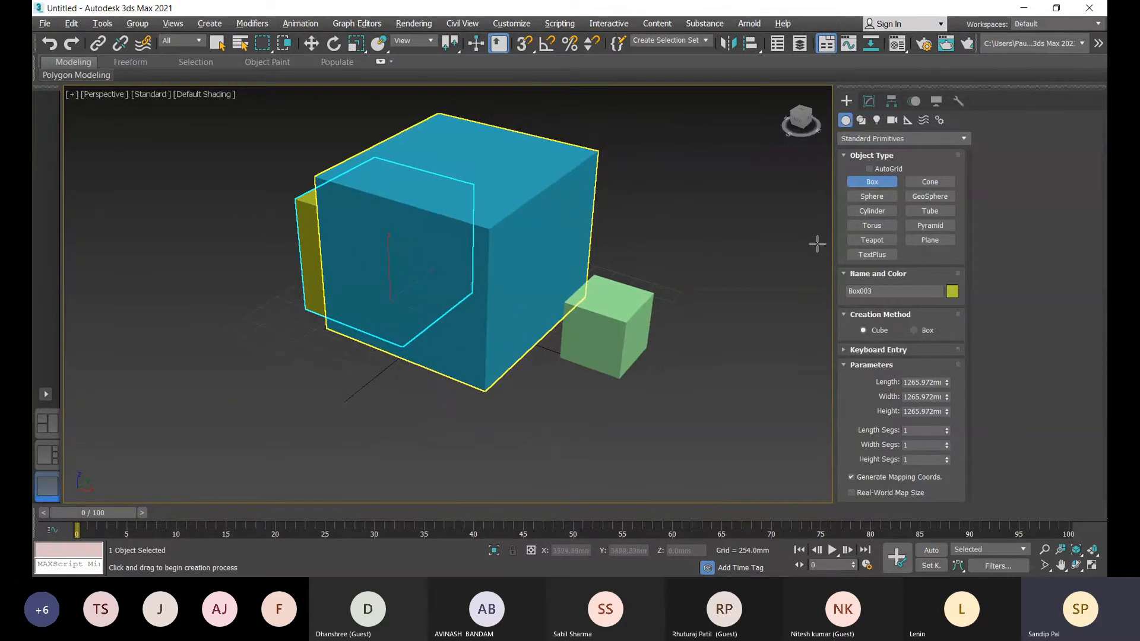
- Enable AutoGrid and create a cube of about 553 mm on one side face of the large box and one of about 637 mm on another
{"action": "left_click", "coordinate": [870, 169]}
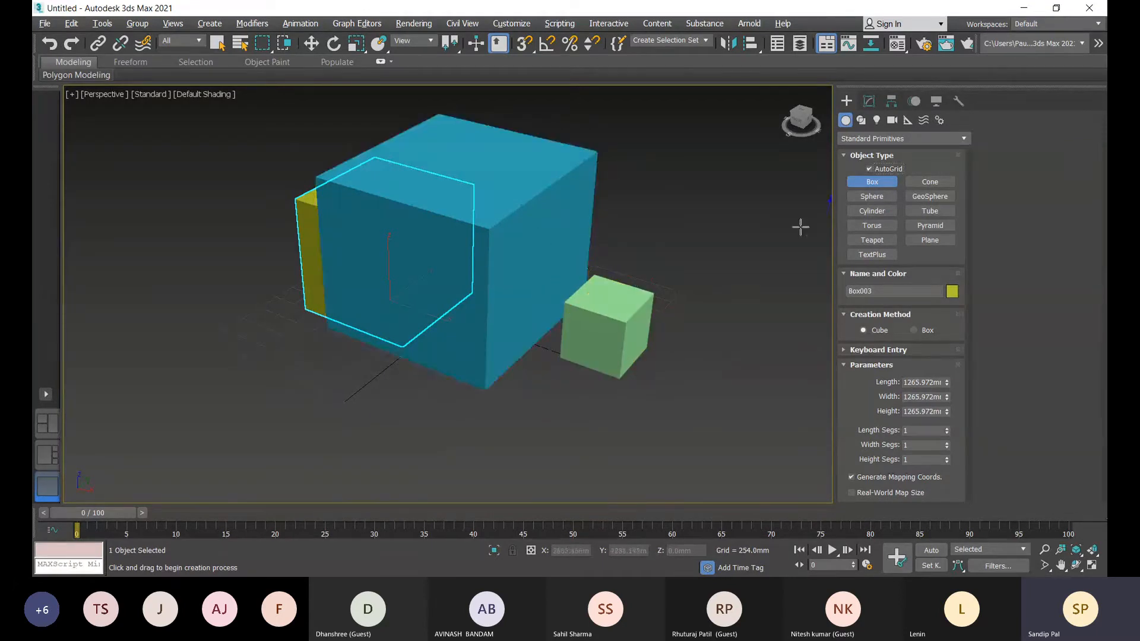
{"action": "mouse_move", "coordinate": [522, 245]}
{"action": "left_mouse_down"}
{"action": "mouse_move", "coordinate": [544, 252]}
{"action": "mouse_move", "coordinate": [535, 248]}
{"action": "left_mouse_up"}
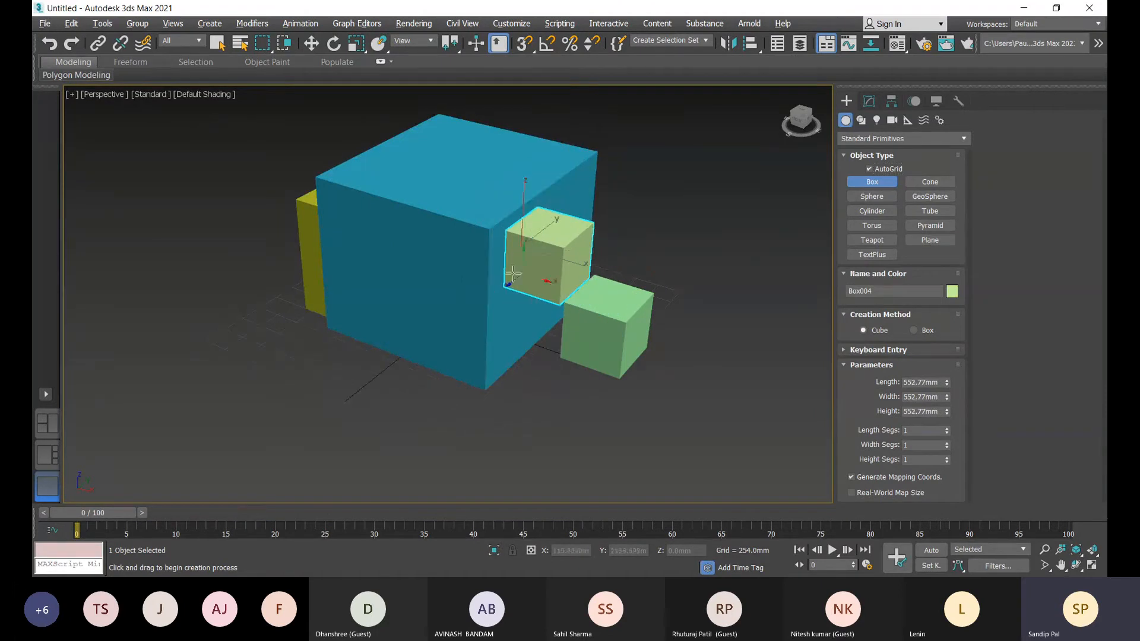
{"action": "middle_click_drag", "start_coordinate": [662, 242], "coordinate": [513, 238]}
{"action": "middle_click_drag", "start_coordinate": [586, 270], "coordinate": [364, 214]}
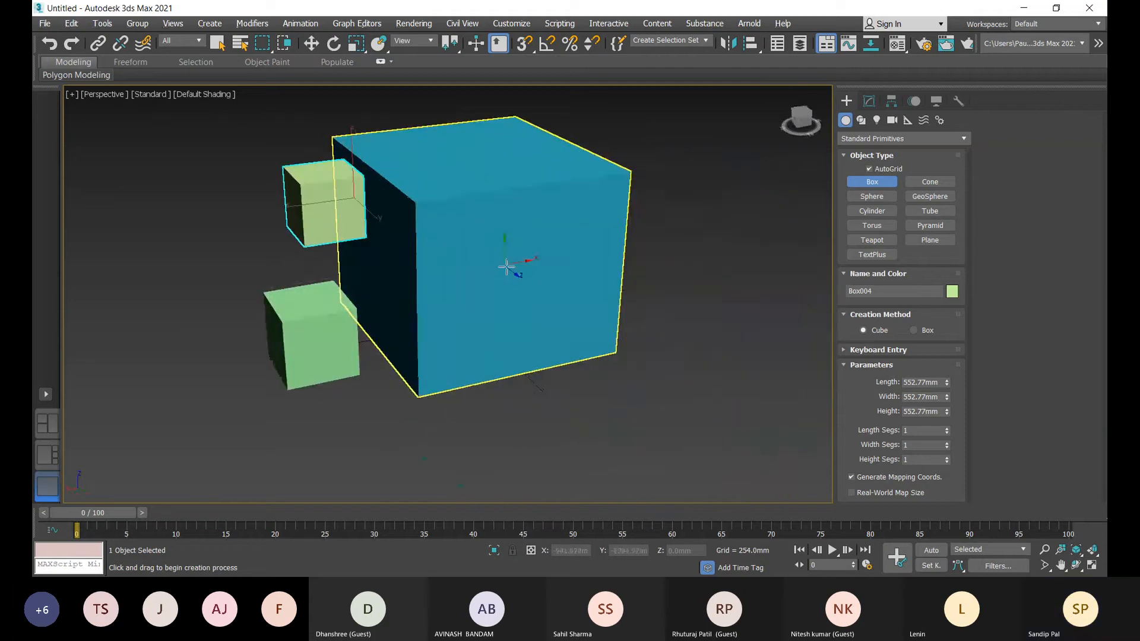
{"action": "left_click_drag", "start_coordinate": [492, 252], "coordinate": [586, 279]}
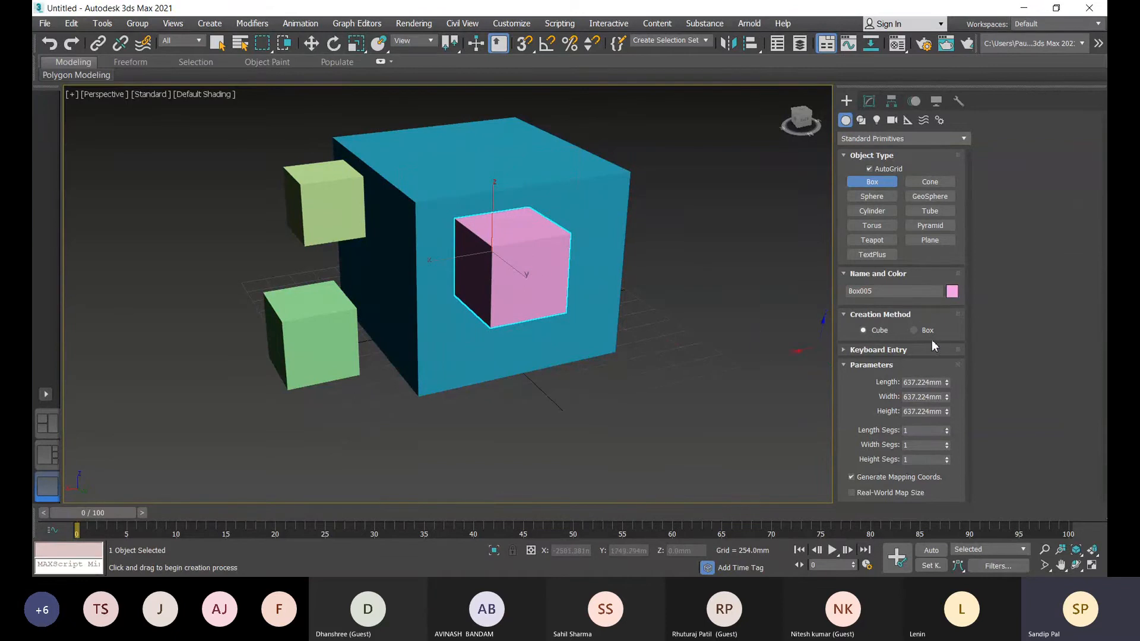
- With the Box creation method, add a box about 1084 mm long, 502 mm wide and 1065 mm high on the face beside the pink cube
{"action": "left_click", "coordinate": [914, 330]}
{"action": "middle_click_drag", "start_coordinate": [692, 333], "coordinate": [653, 339], "text": "alt"}
{"action": "left_click_drag", "start_coordinate": [603, 259], "coordinate": [656, 382]}
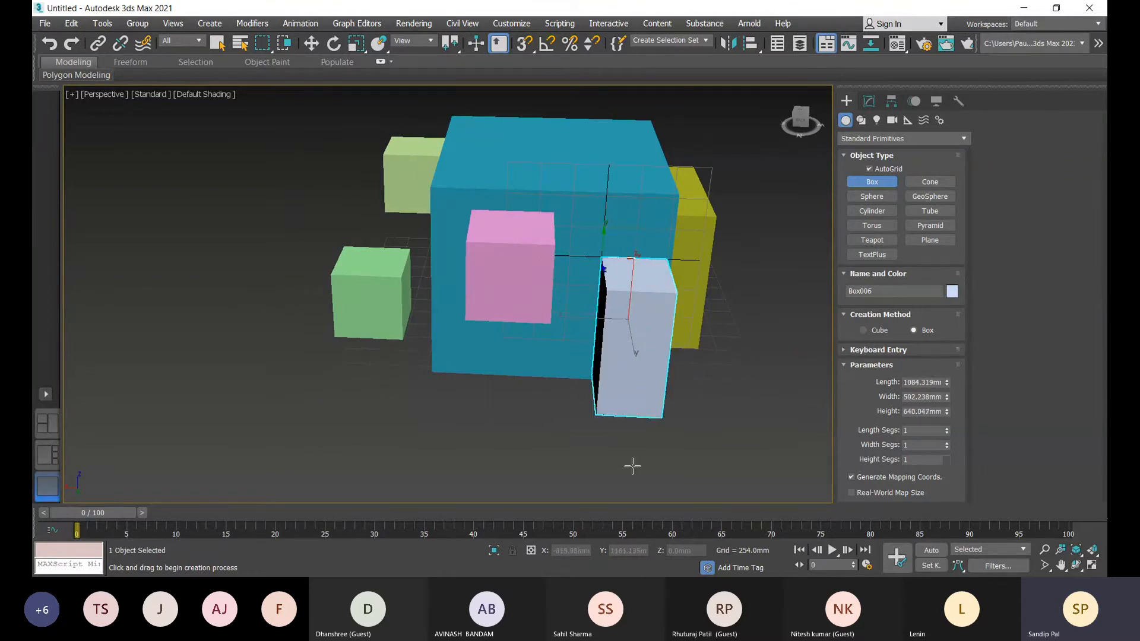
{"action": "left_click", "coordinate": [614, 516]}
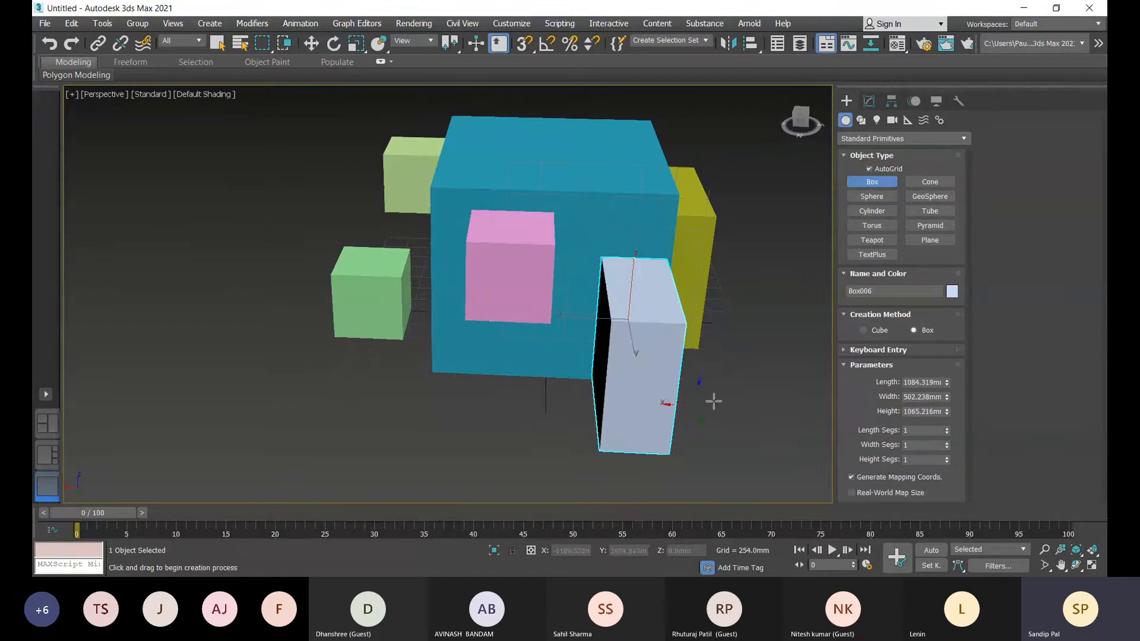
- Using the Edge creation method, create a pointed cone beside the boxes with radius 1 about 330 mm, radius 2 0 mm and height about 1321 mm
{"action": "middle_click_drag", "start_coordinate": [770, 380], "coordinate": [822, 332]}
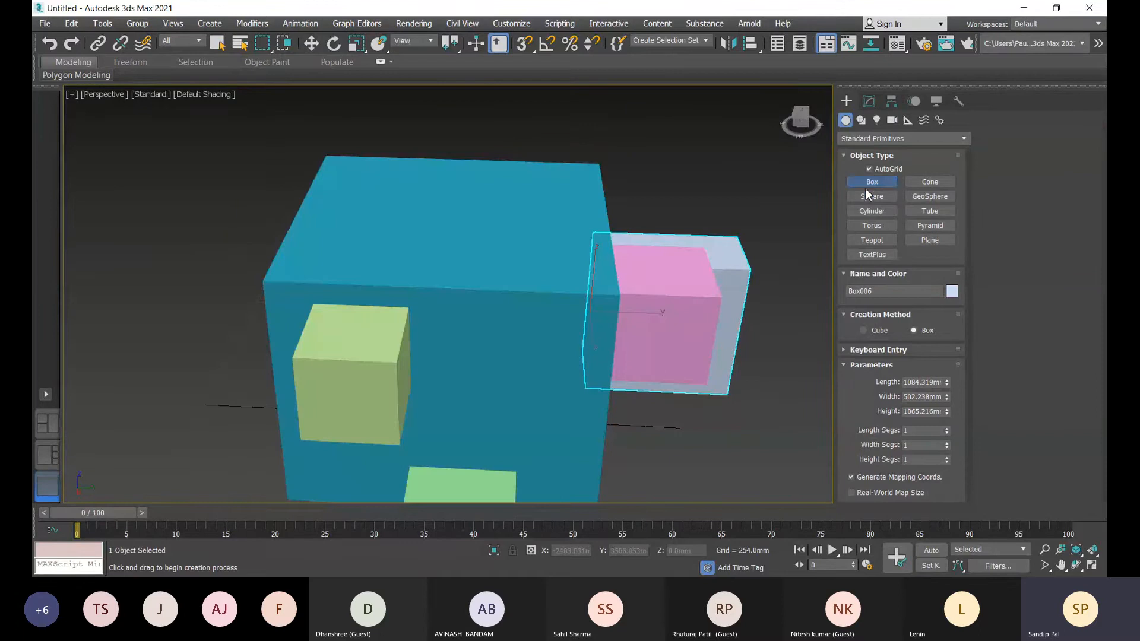
{"action": "scroll", "coordinate": [680, 351], "scroll_direction": "down", "scroll_amount": 2}
{"action": "middle_click_drag", "start_coordinate": [704, 412], "coordinate": [657, 368]}
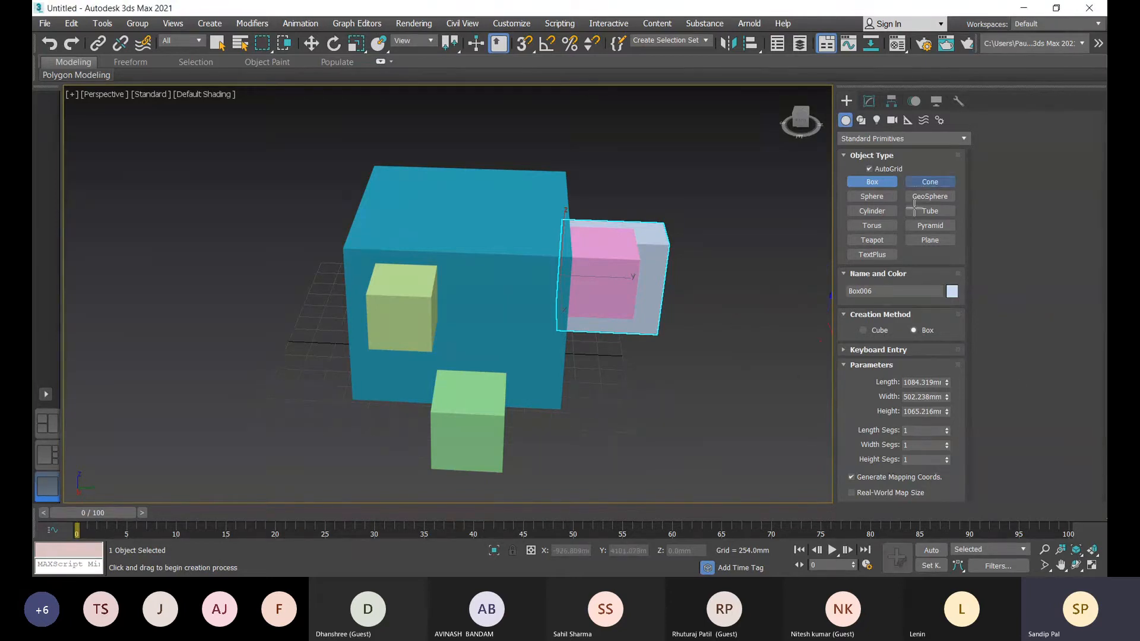
{"action": "left_click", "coordinate": [929, 182]}
{"action": "middle_click_drag", "start_coordinate": [603, 425], "coordinate": [544, 427]}
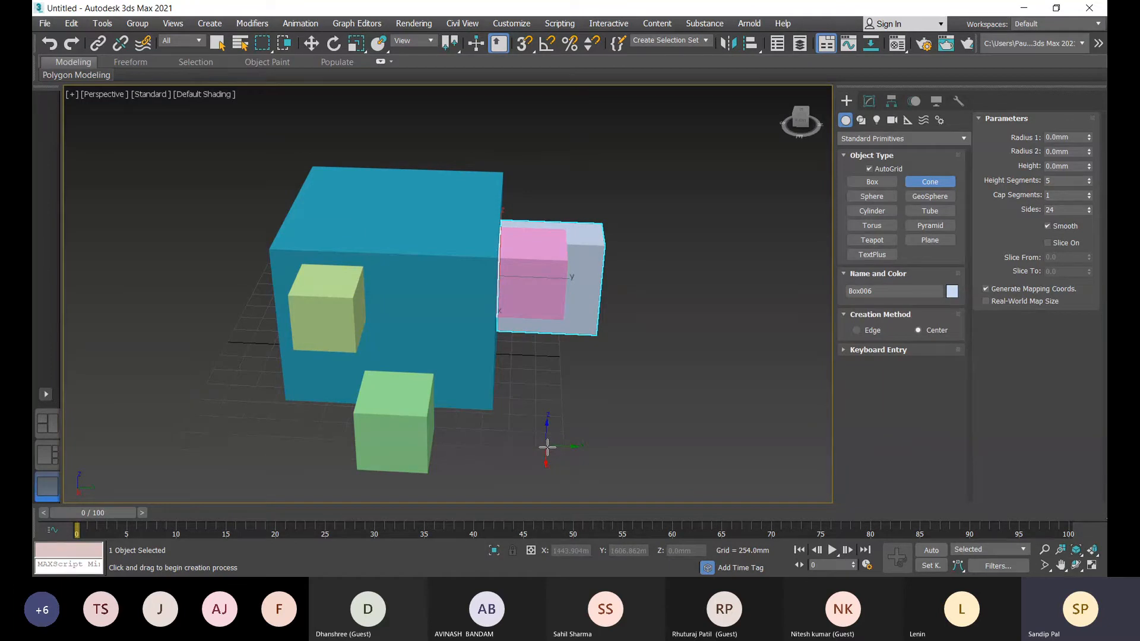
{"action": "left_click", "coordinate": [857, 330]}
{"action": "mouse_move", "coordinate": [491, 446]}
{"action": "left_mouse_down"}
{"action": "mouse_move", "coordinate": [509, 452]}
{"action": "mouse_move", "coordinate": [479, 443]}
{"action": "mouse_move", "coordinate": [492, 447]}
{"action": "left_mouse_up"}
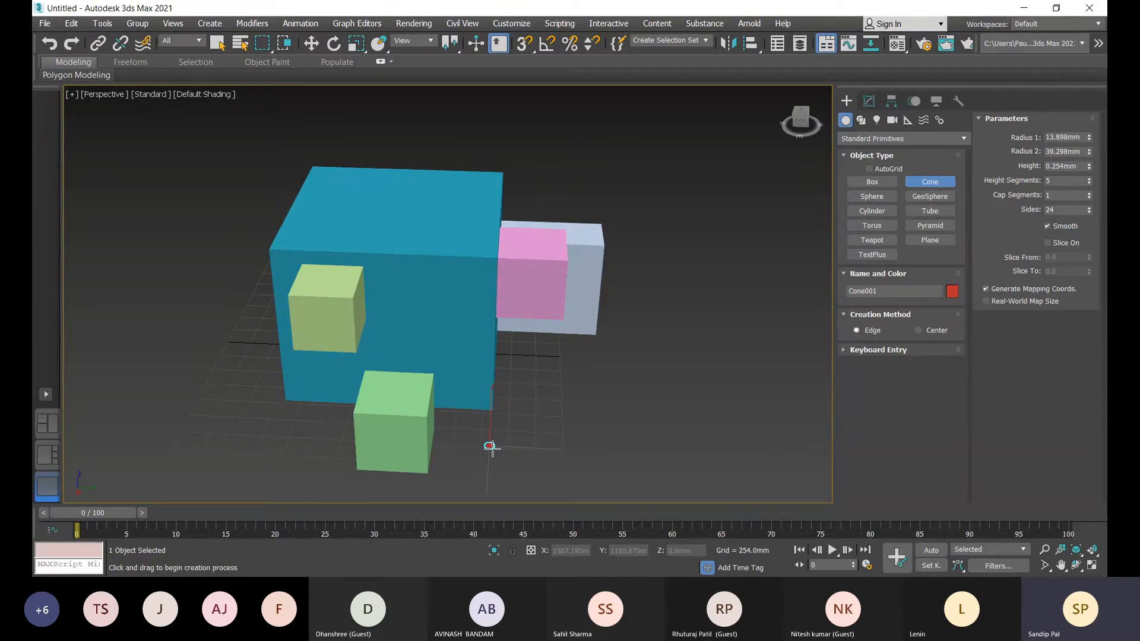
{"action": "left_click_drag", "start_coordinate": [491, 446], "coordinate": [566, 449]}
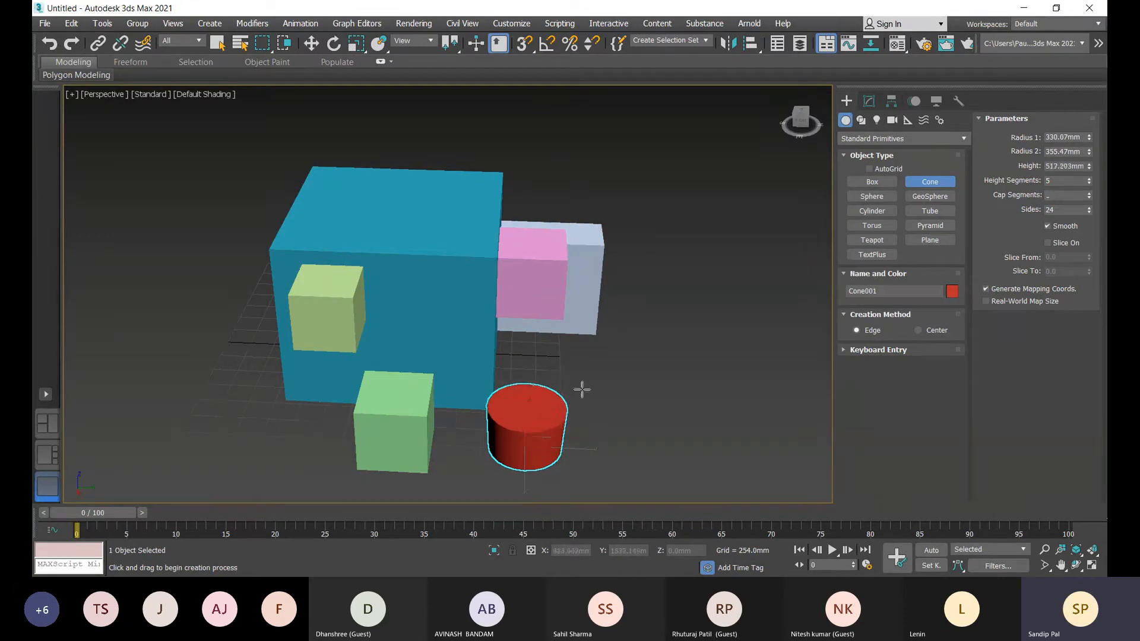
{"action": "left_click", "coordinate": [565, 303]}
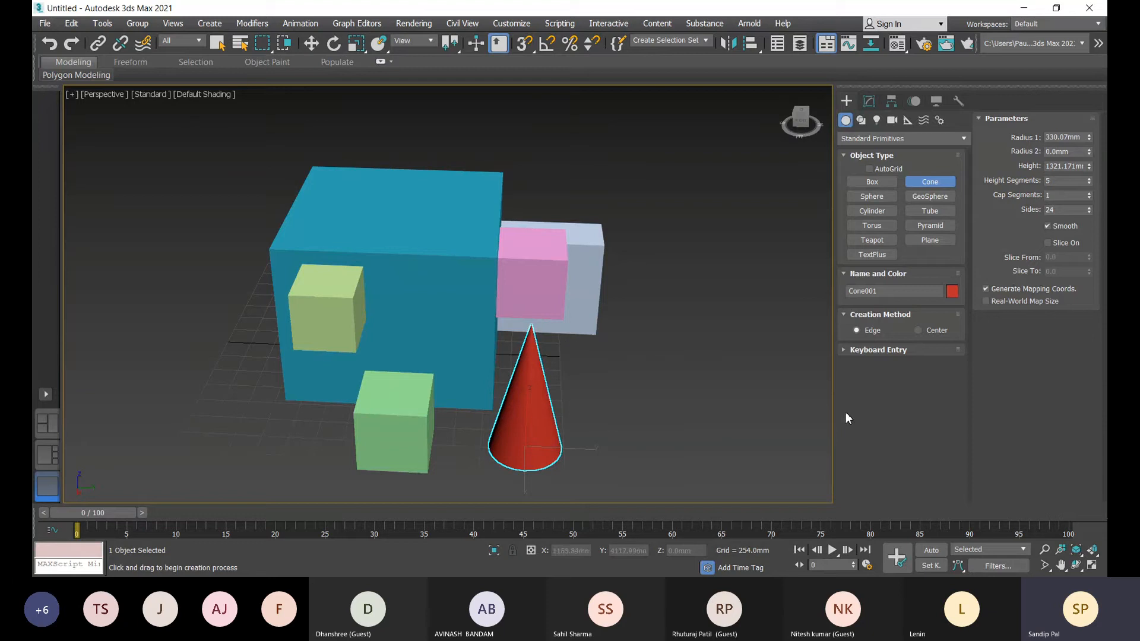
{"action": "key", "text": "w"}
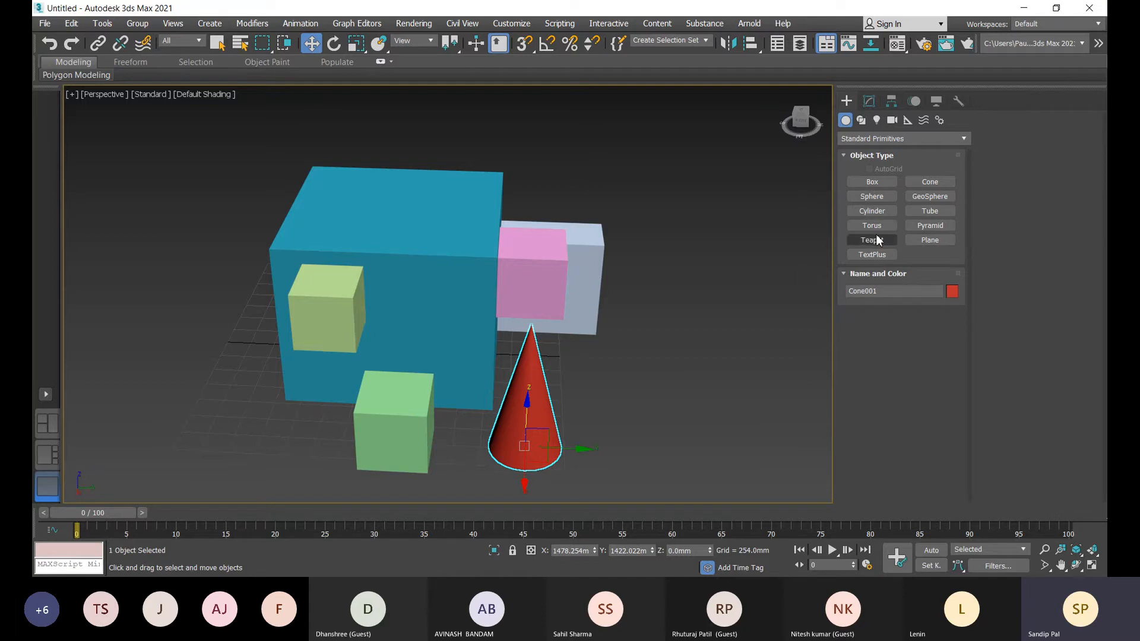
- Create a geosphere of about 801 mm radius beside the boxes using the Center method, then try Octa and set its base type to Tetra
{"action": "left_click", "coordinate": [909, 197]}
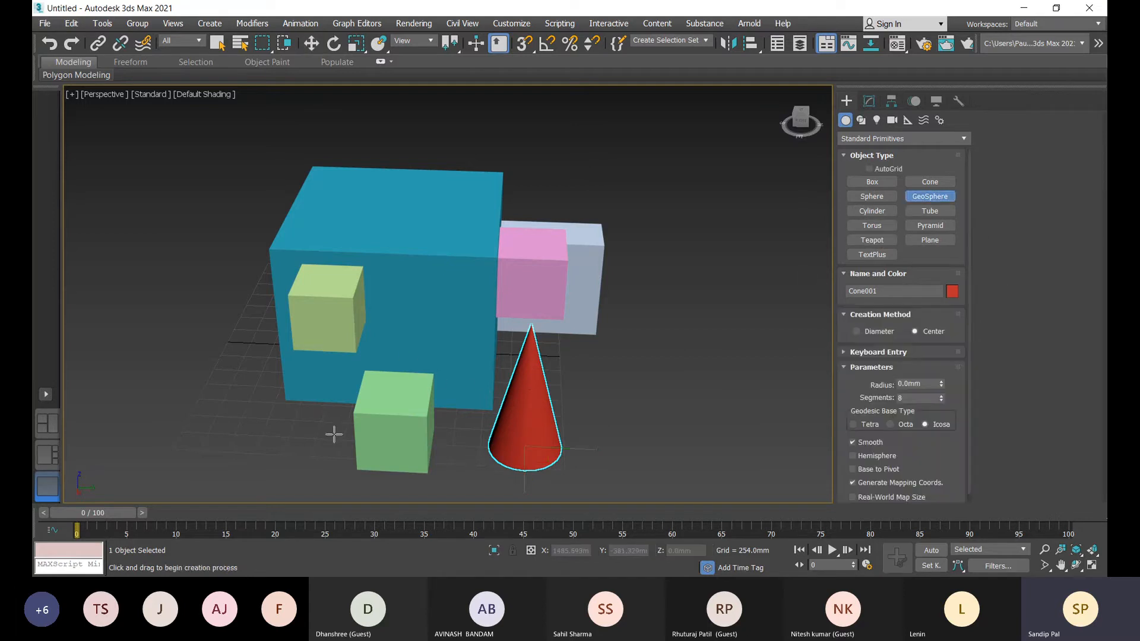
{"action": "middle_click_drag", "start_coordinate": [334, 434], "coordinate": [465, 391]}
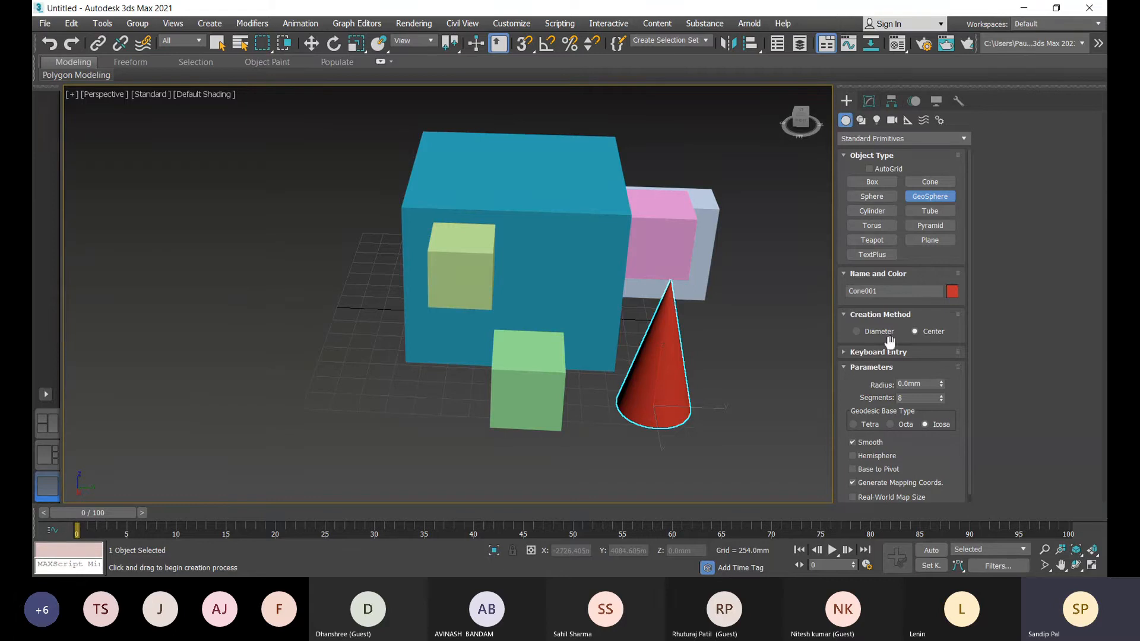
{"action": "left_click_drag", "start_coordinate": [321, 378], "coordinate": [403, 392]}
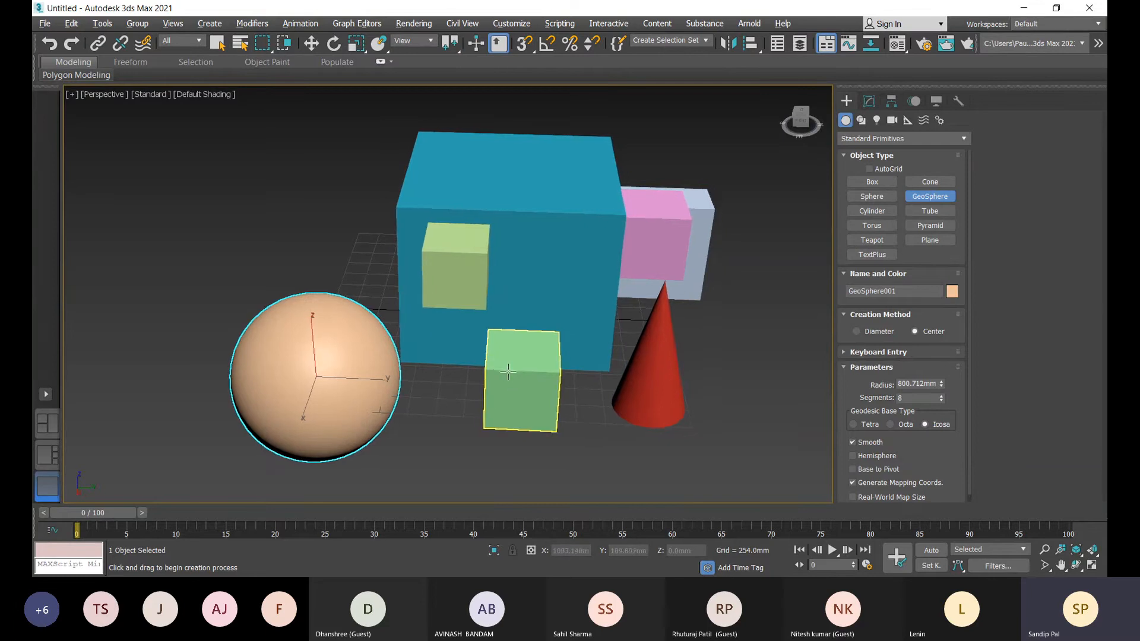
{"action": "middle_click_drag", "start_coordinate": [508, 371], "coordinate": [488, 332], "text": "alt"}
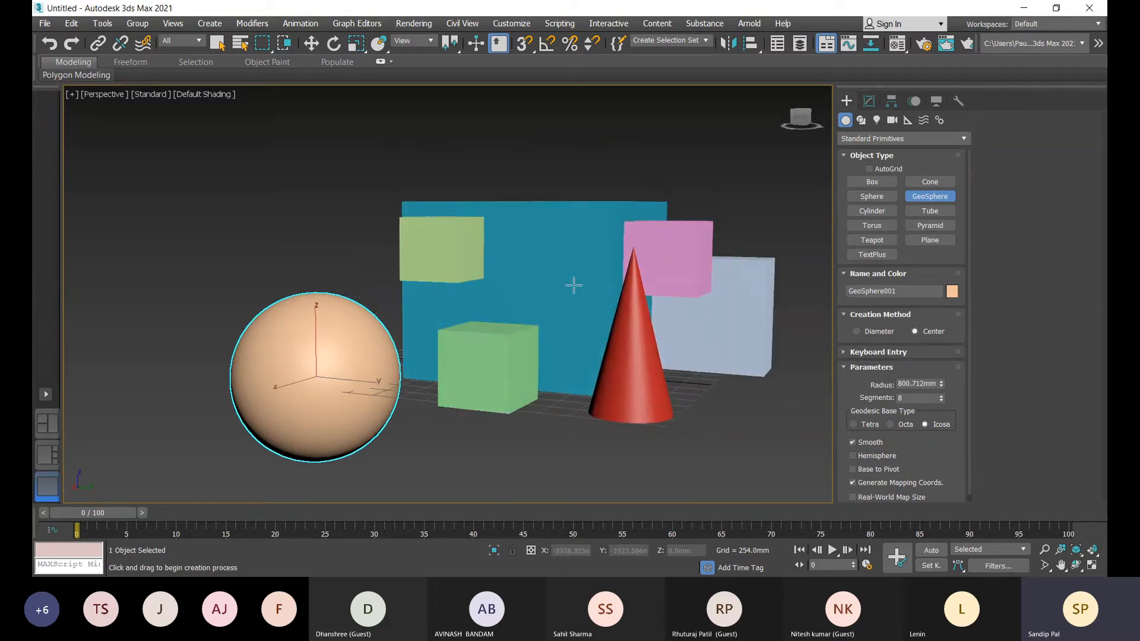
{"action": "middle_click_drag", "start_coordinate": [424, 431], "coordinate": [420, 413]}
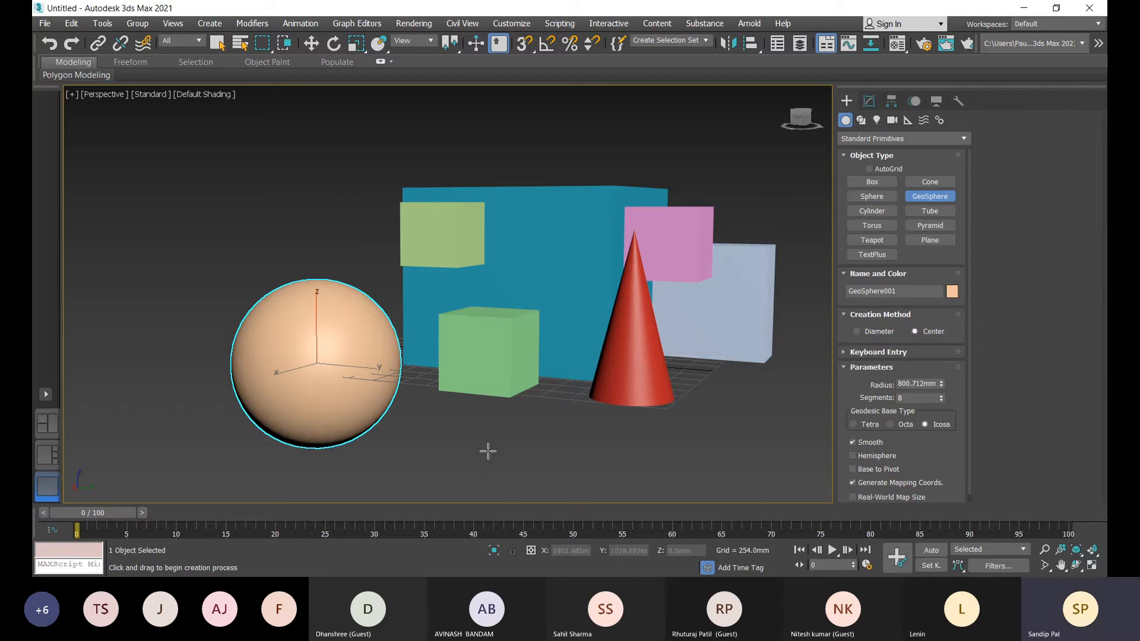
{"action": "left_click", "coordinate": [890, 425]}
{"action": "left_click", "coordinate": [853, 425]}
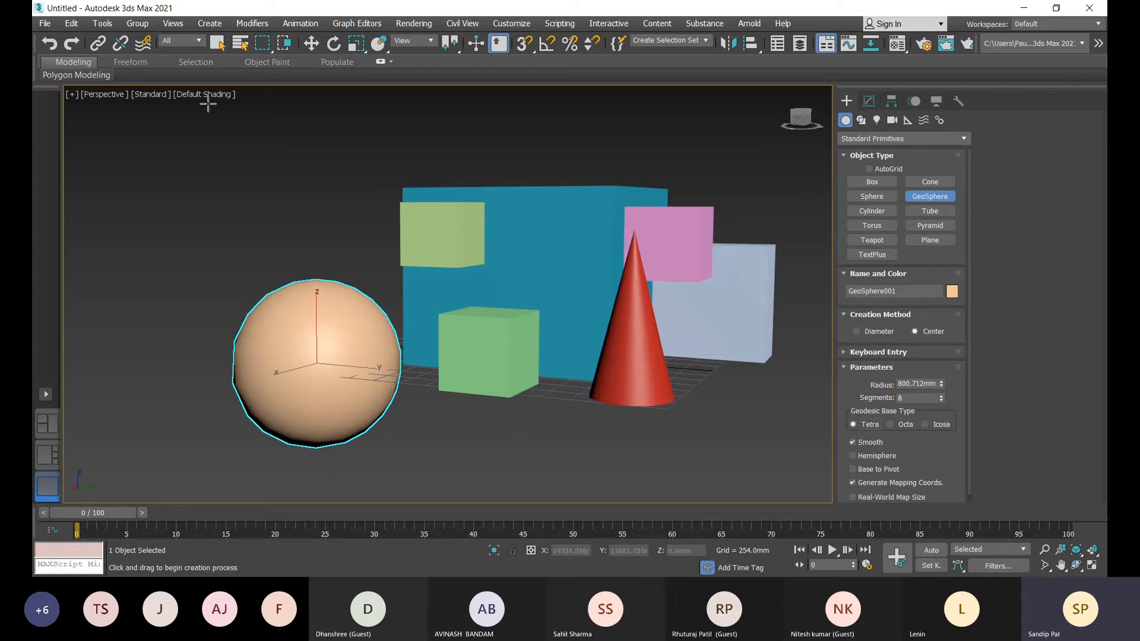
- Display the Perspective viewport with Wireframe Override and examine the geosphere's triangle mesh up close from several angles
{"action": "key", "text": "w"}
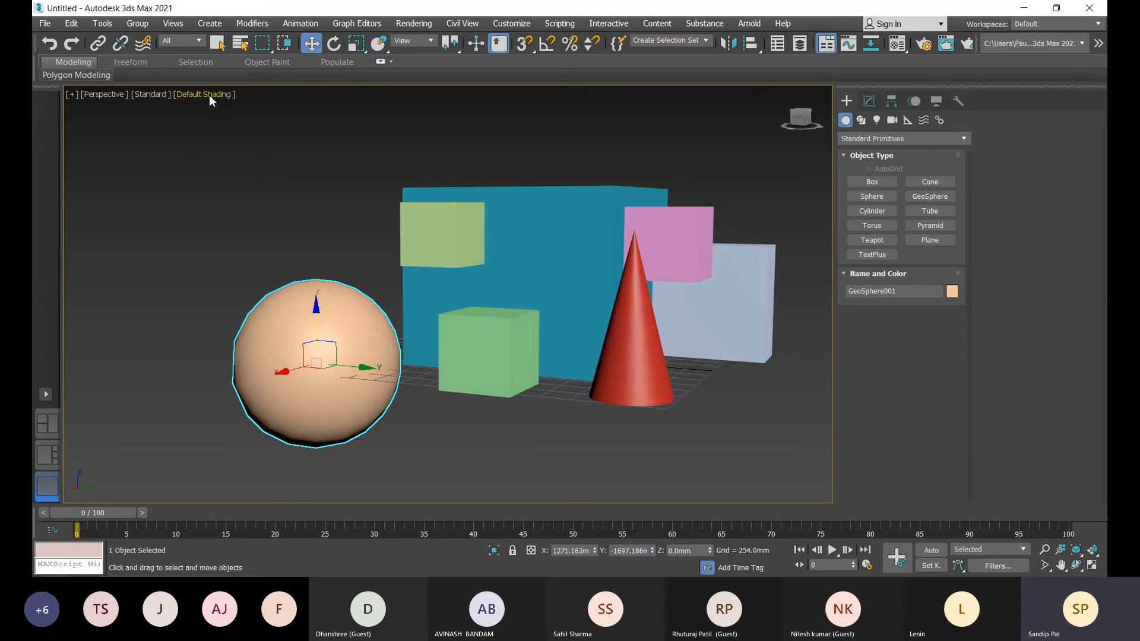
{"action": "left_click", "coordinate": [208, 96]}
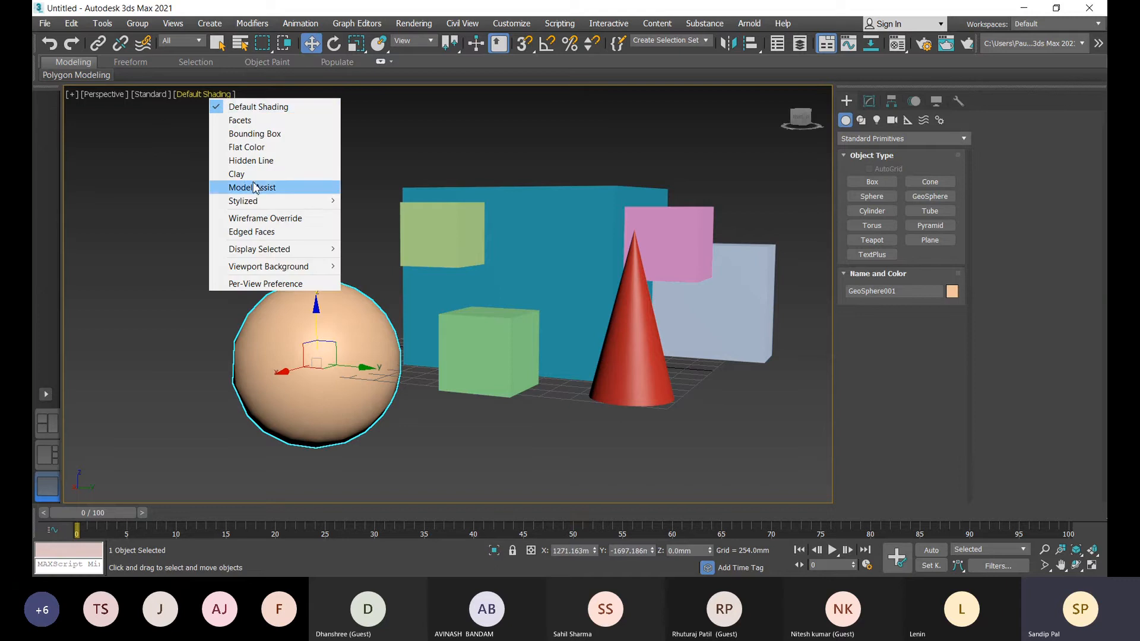
{"action": "left_click", "coordinate": [251, 220]}
{"action": "scroll", "coordinate": [318, 305], "scroll_direction": "up", "scroll_amount": 4}
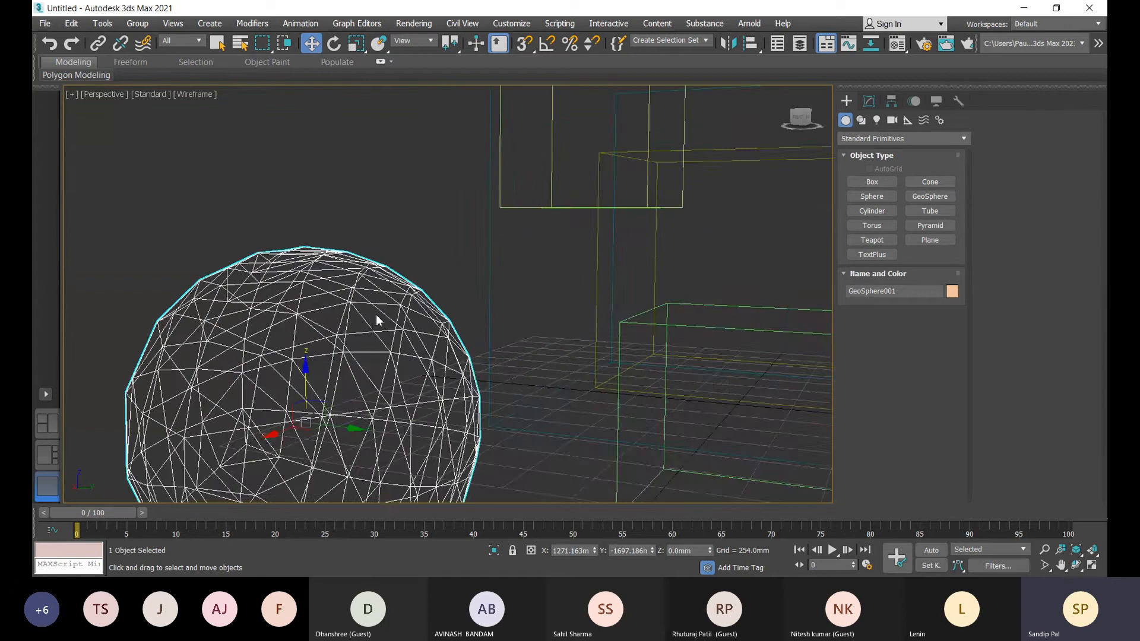
{"action": "scroll", "coordinate": [377, 315], "scroll_direction": "down", "scroll_amount": 3}
{"action": "middle_click_drag", "start_coordinate": [379, 315], "coordinate": [453, 363]}
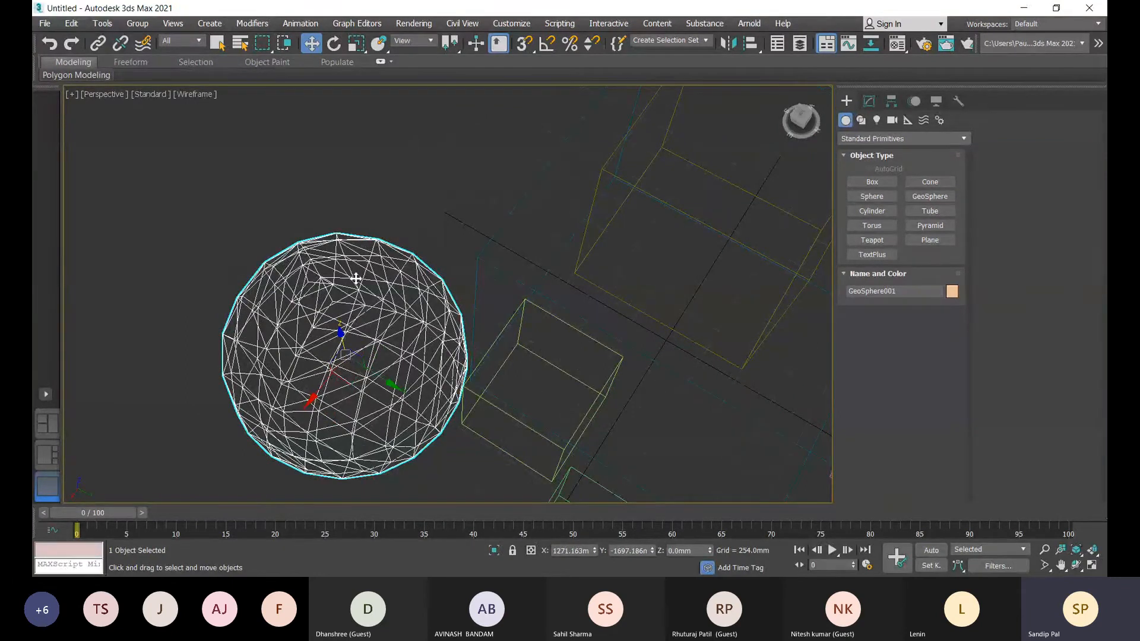
{"action": "middle_click_drag", "start_coordinate": [356, 277], "coordinate": [383, 275]}
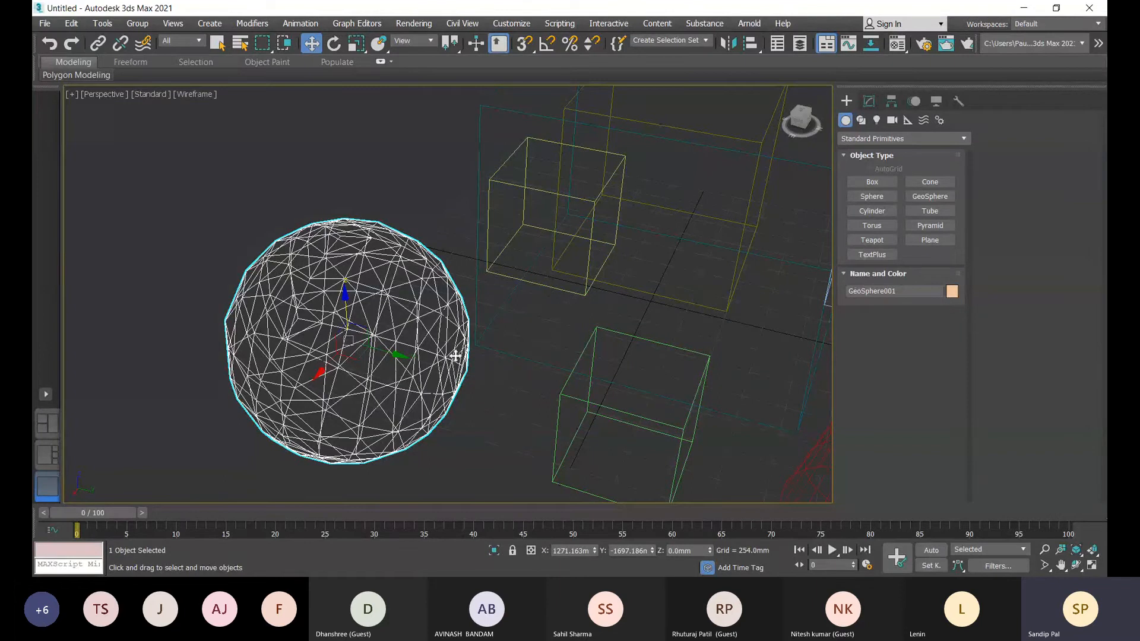
{"action": "middle_click_drag", "start_coordinate": [614, 261], "coordinate": [614, 264]}
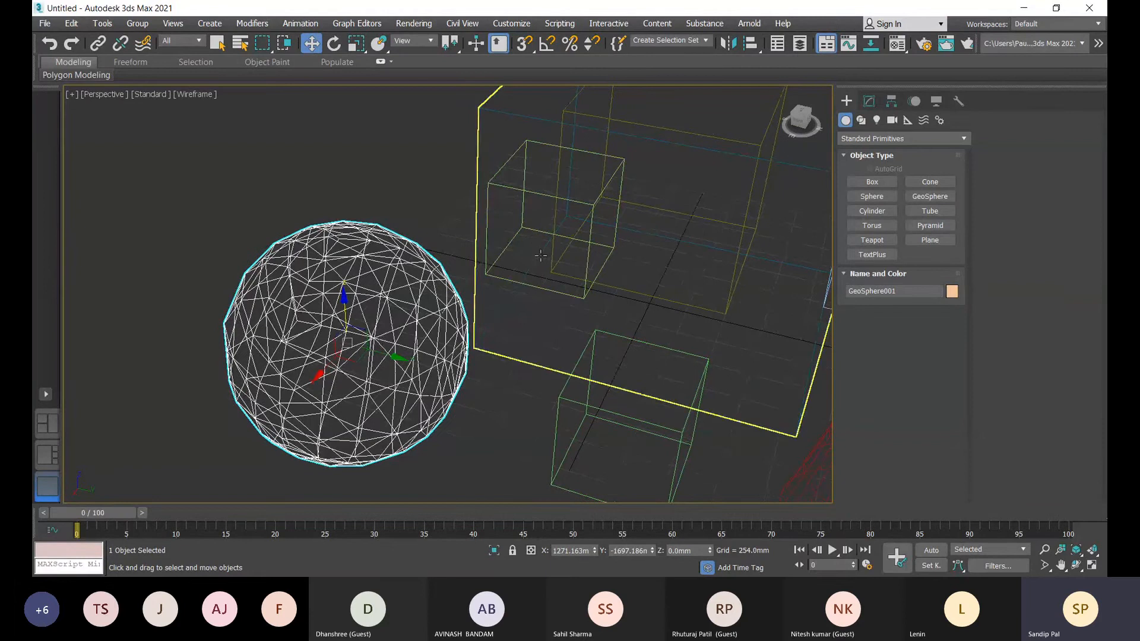
- Open the geosphere's modify parameters and reduce its segments to 1
{"action": "left_click", "coordinate": [870, 102]}
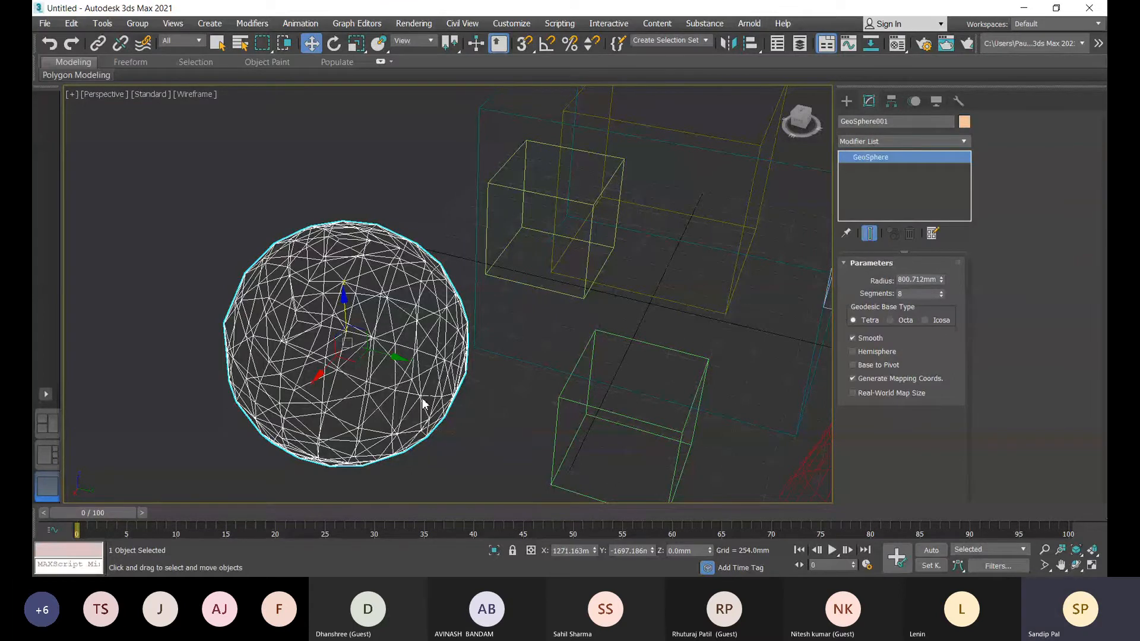
{"action": "left_click", "coordinate": [942, 296]}
{"action": "left_click", "coordinate": [942, 297]}
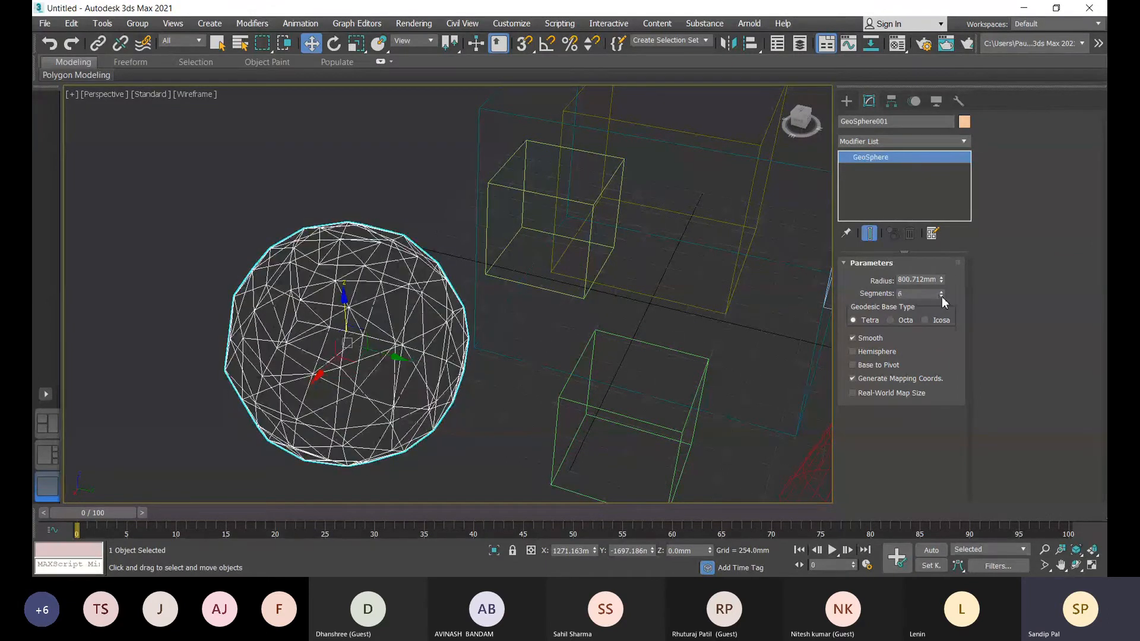
{"action": "left_click", "coordinate": [942, 297]}
{"action": "left_click", "coordinate": [942, 296]}
{"action": "left_click", "coordinate": [941, 296]}
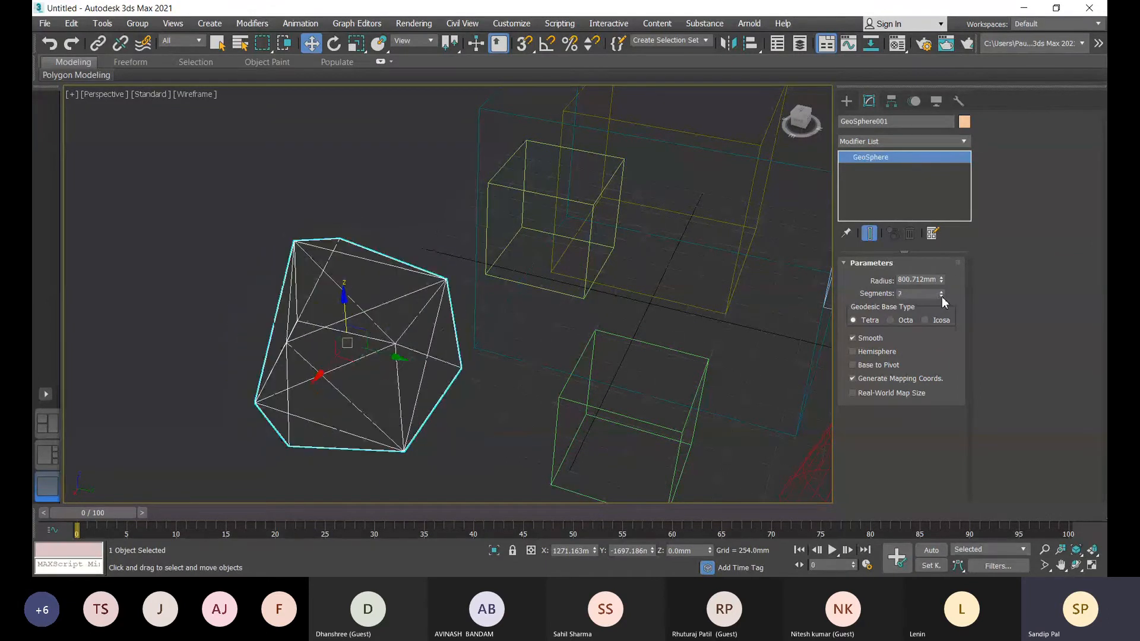
{"action": "left_click", "coordinate": [941, 297]}
{"action": "middle_click_drag", "start_coordinate": [503, 466], "coordinate": [506, 451]}
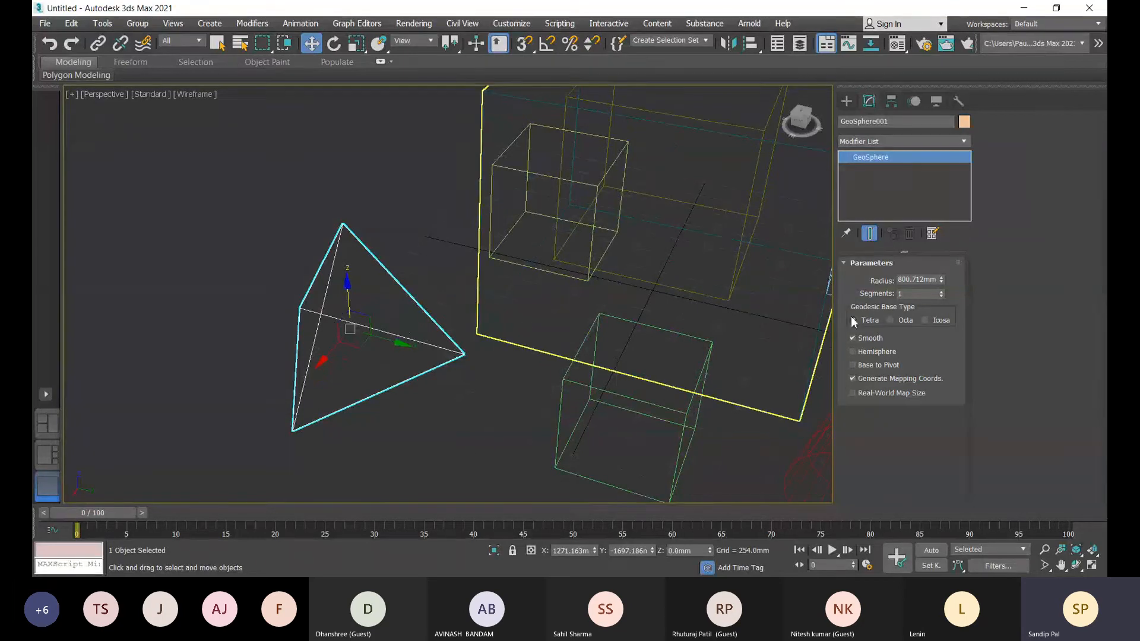
- Change the one-segment geosphere's base type to Octa and then to Icosa, viewing each shape
{"action": "left_click", "coordinate": [890, 320]}
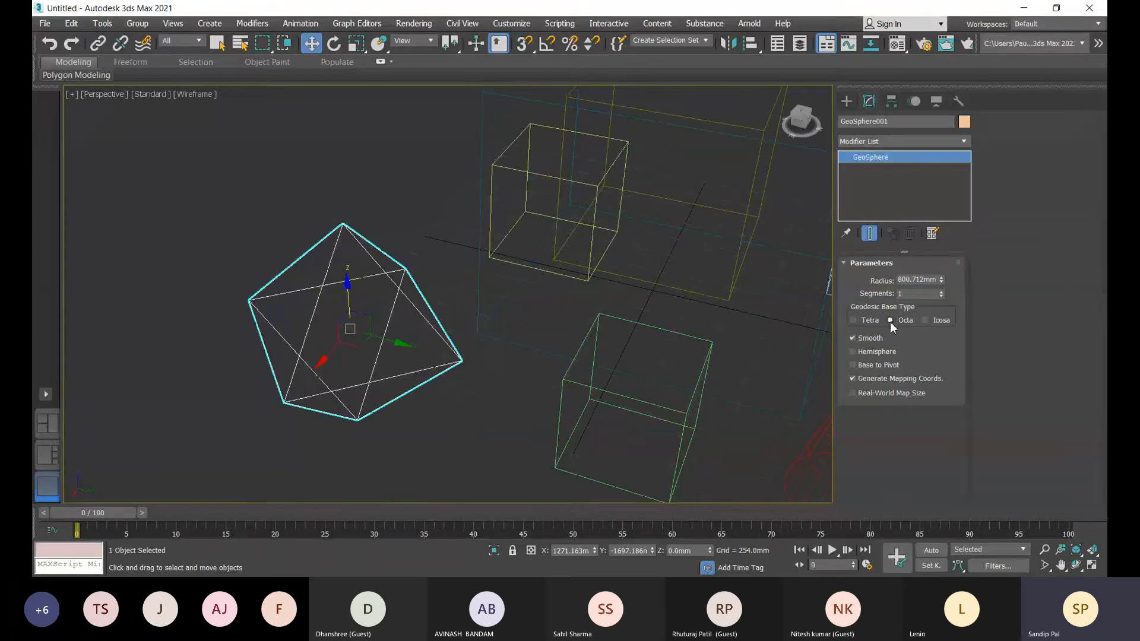
{"action": "middle_click_drag", "start_coordinate": [461, 444], "coordinate": [451, 398], "text": "alt"}
{"action": "left_click", "coordinate": [924, 321]}
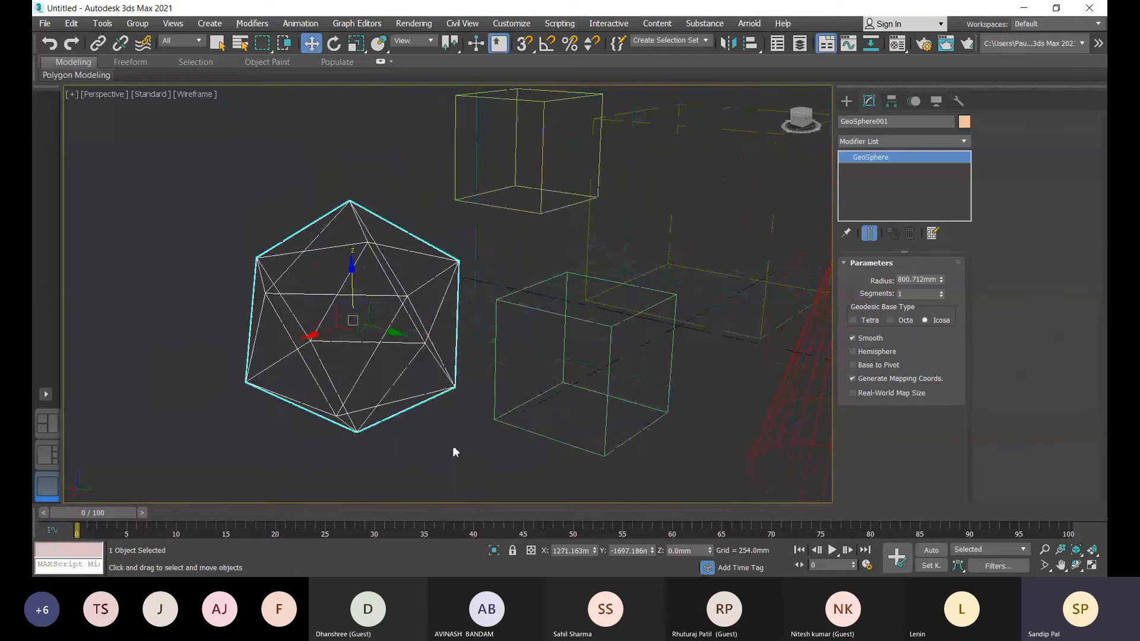
{"action": "middle_click_drag", "start_coordinate": [452, 445], "coordinate": [457, 421], "text": "alt"}
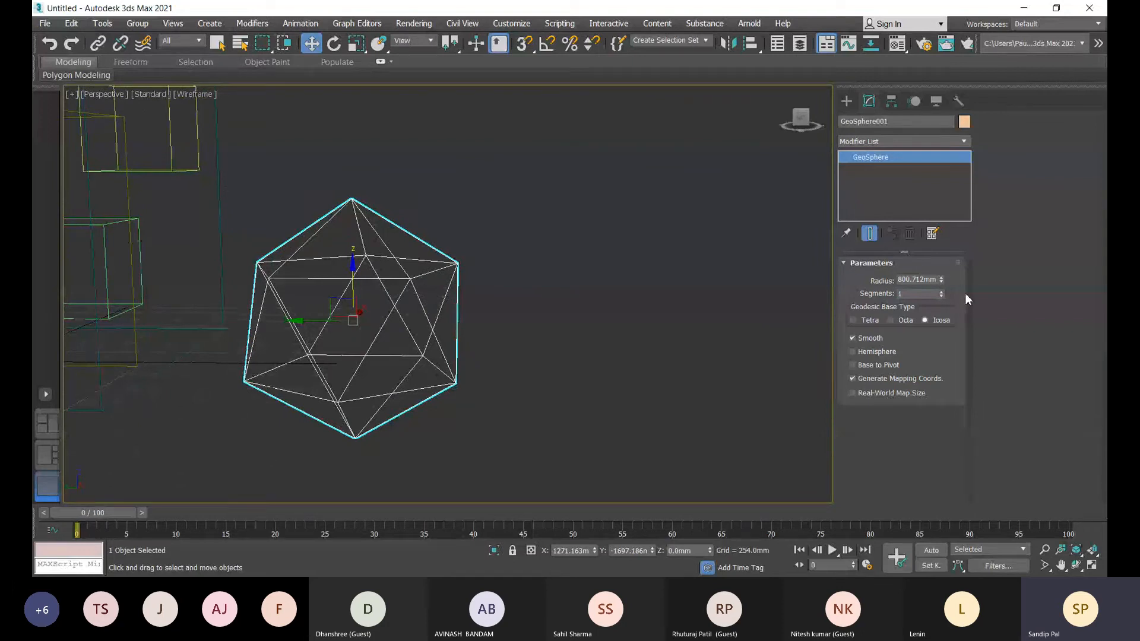
- Raise the Icosa geosphere's segments to 5, inspect the mesh, and set them to 6
{"action": "left_click", "coordinate": [941, 292]}
{"action": "left_click", "coordinate": [942, 291]}
{"action": "left_click", "coordinate": [941, 291]}
{"action": "left_click", "coordinate": [942, 292]}
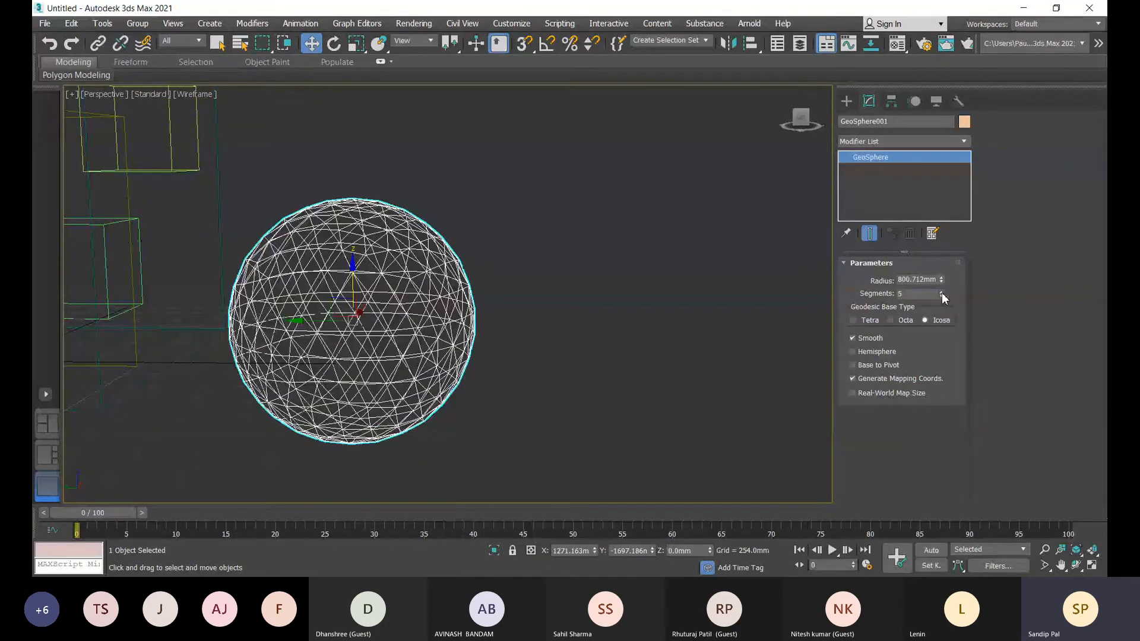
{"action": "middle_click_drag", "start_coordinate": [553, 354], "coordinate": [498, 356], "text": "alt"}
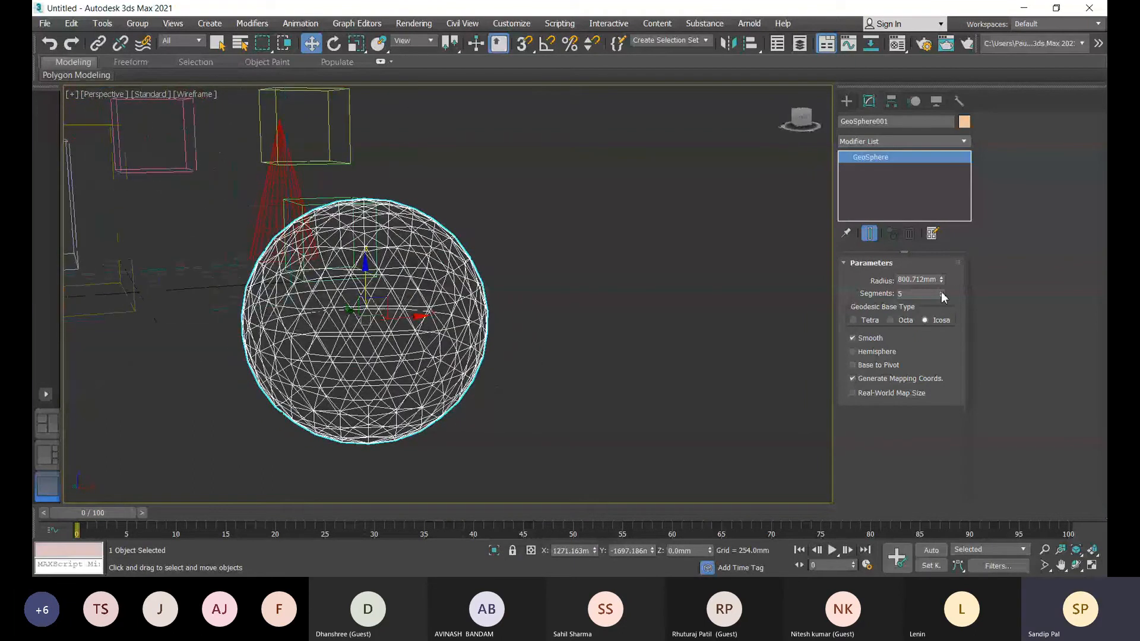
{"action": "left_click", "coordinate": [941, 292]}
- Compare the Octa and Tetra base types at 6 segments, toggle Smooth off and back on, and return to Icosa
{"action": "left_click", "coordinate": [891, 320]}
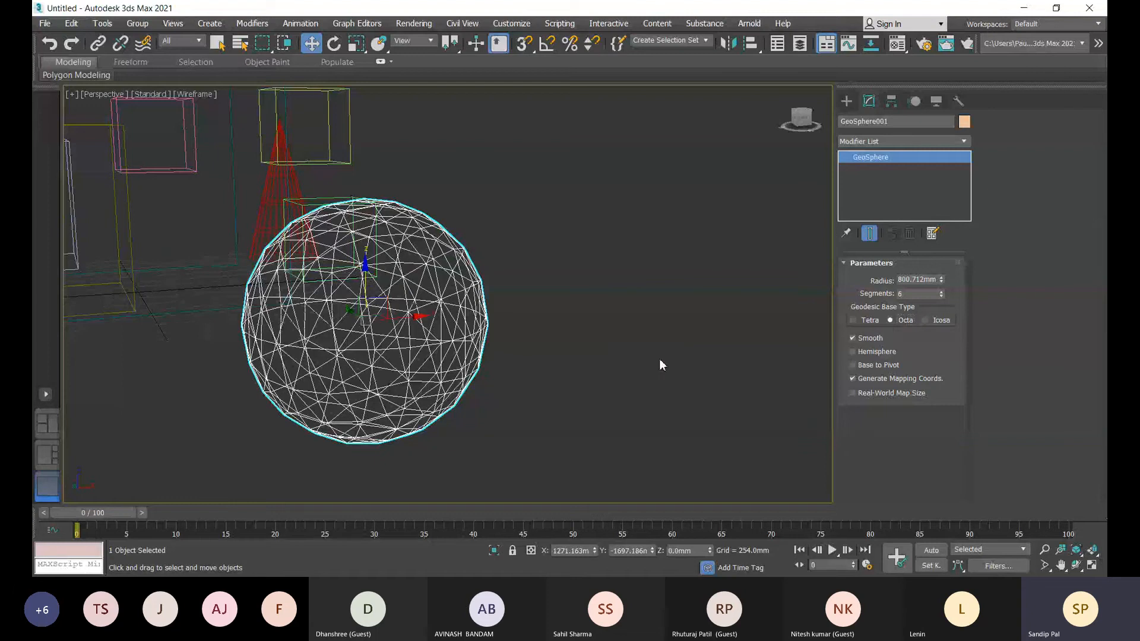
{"action": "middle_click_drag", "start_coordinate": [663, 364], "coordinate": [469, 288], "text": "alt"}
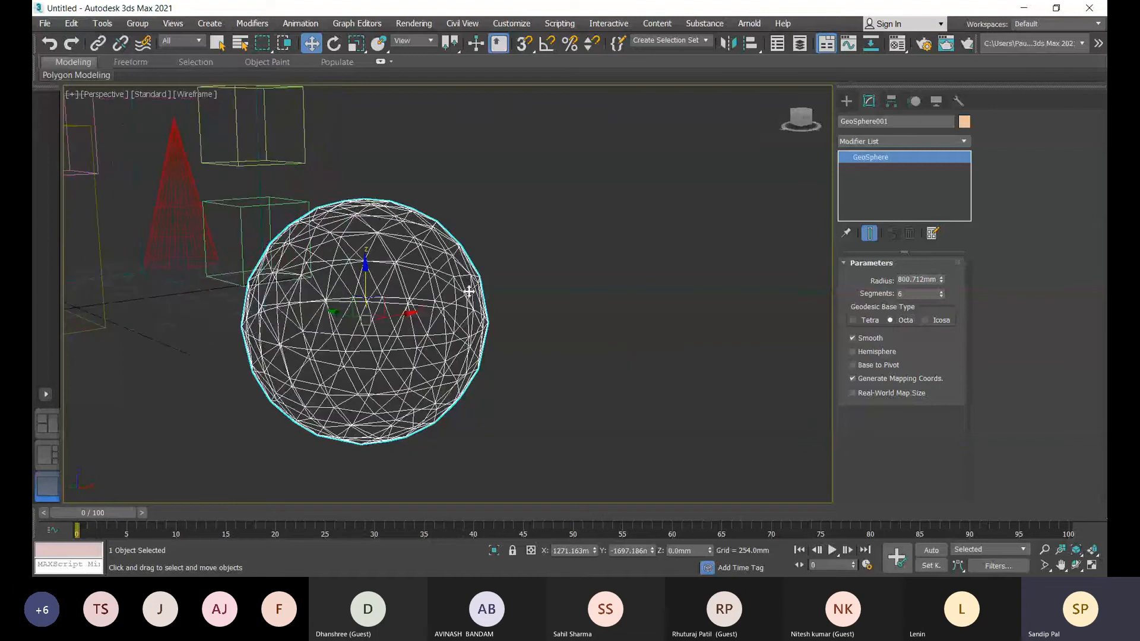
{"action": "left_click", "coordinate": [853, 320]}
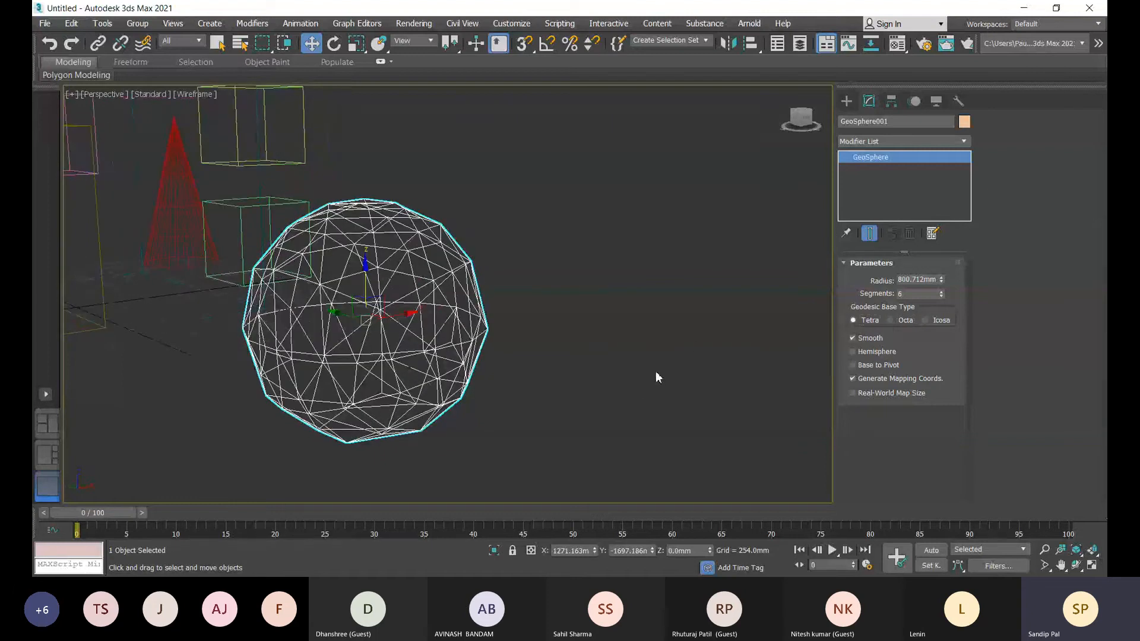
{"action": "left_click", "coordinate": [853, 339]}
{"action": "left_click", "coordinate": [890, 320]}
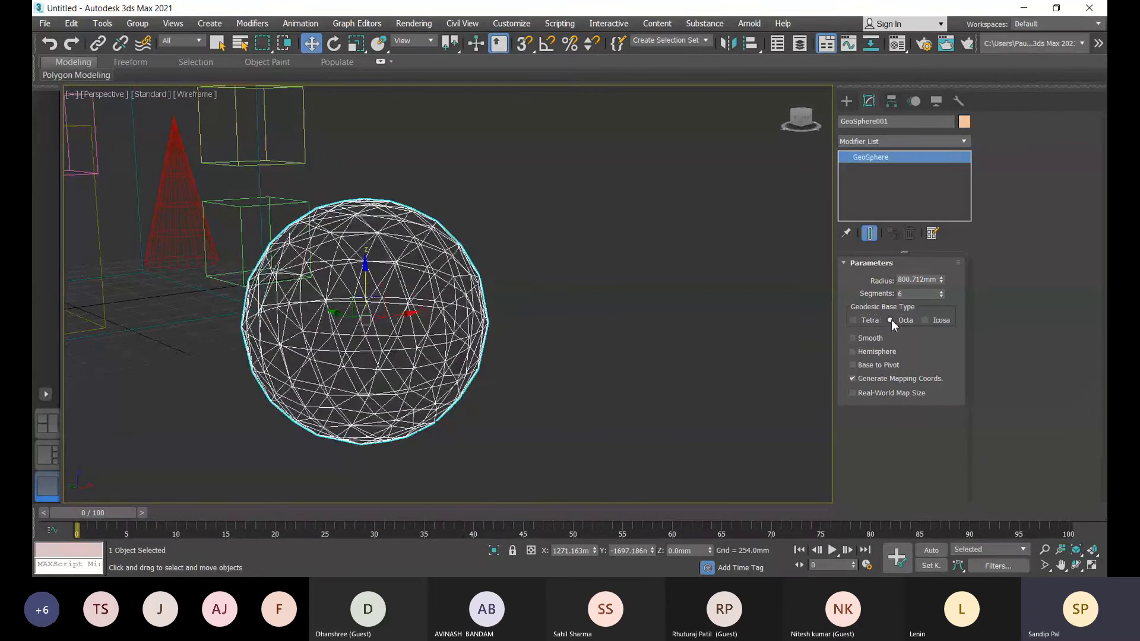
{"action": "left_click", "coordinate": [926, 320]}
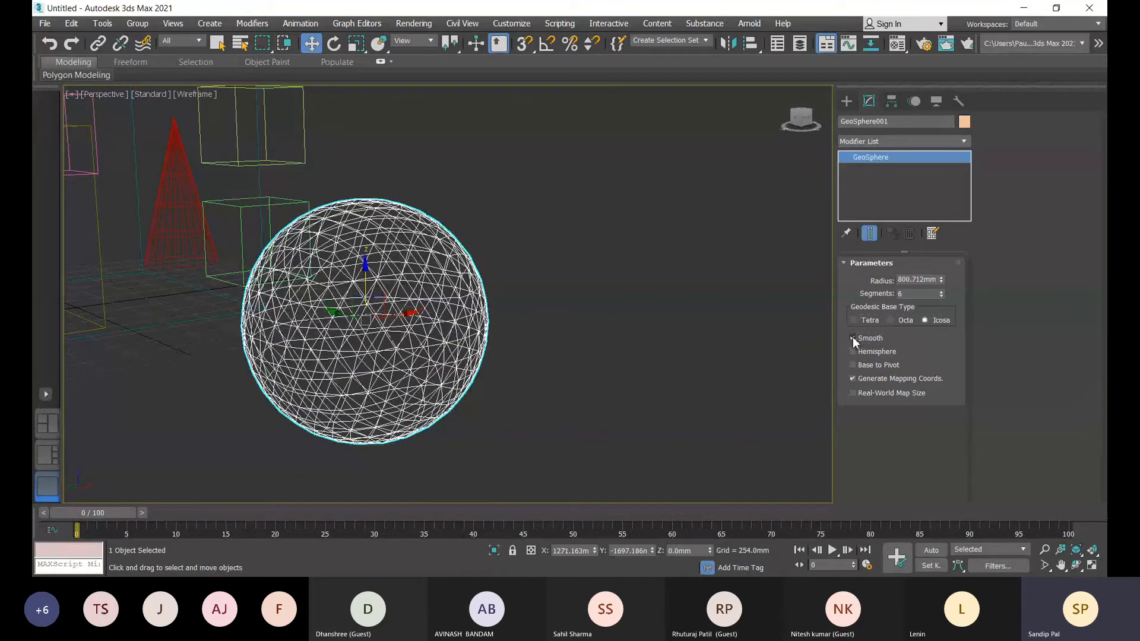
- Lower the geosphere's segments to 3, raise them to 9, and switch the base type to Octa and then Tetra
{"action": "left_click", "coordinate": [940, 296]}
{"action": "left_click", "coordinate": [941, 296]}
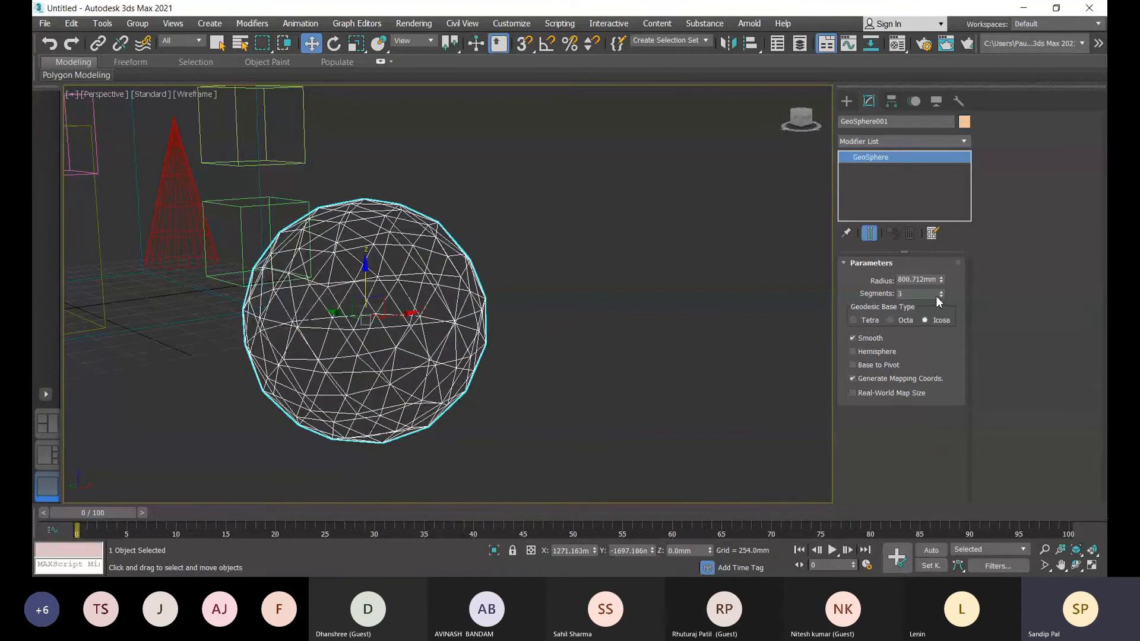
{"action": "left_click", "coordinate": [940, 292]}
{"action": "left_click", "coordinate": [940, 292]}
{"action": "left_click", "coordinate": [940, 292]}
{"action": "left_click", "coordinate": [940, 292]}
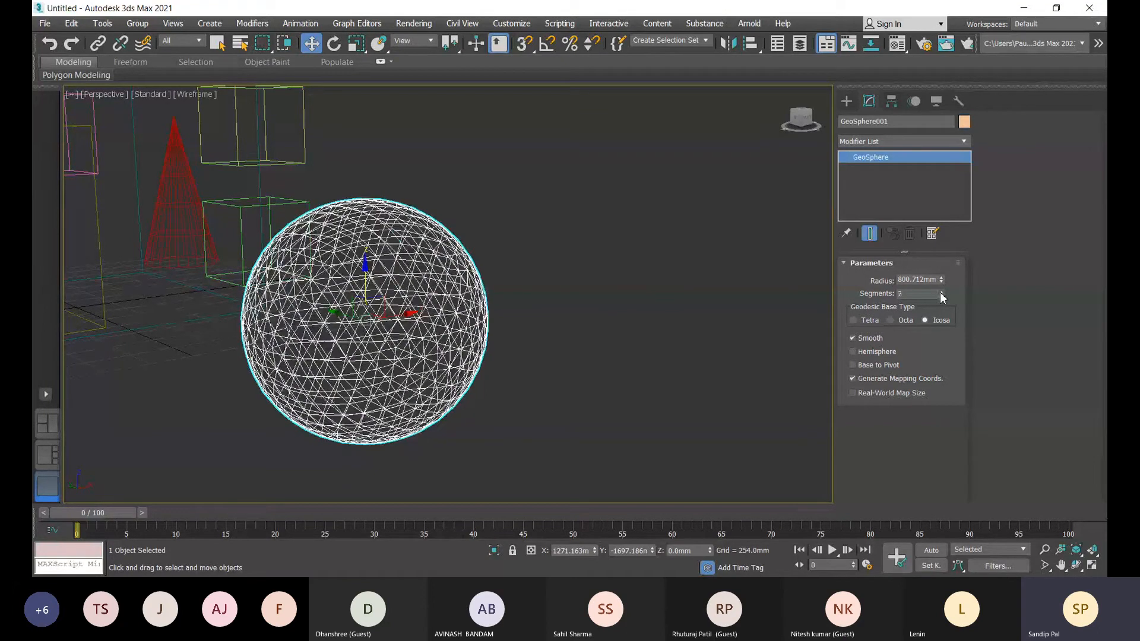
{"action": "left_click", "coordinate": [940, 292]}
{"action": "left_click", "coordinate": [940, 292]}
{"action": "left_click", "coordinate": [890, 321]}
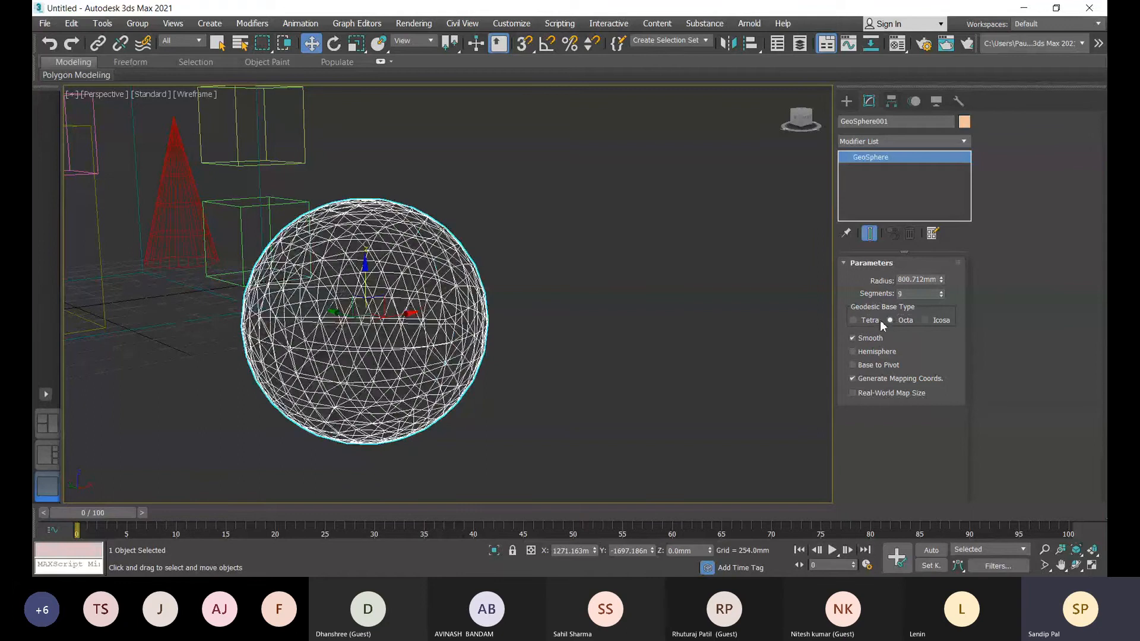
{"action": "left_click", "coordinate": [854, 320]}
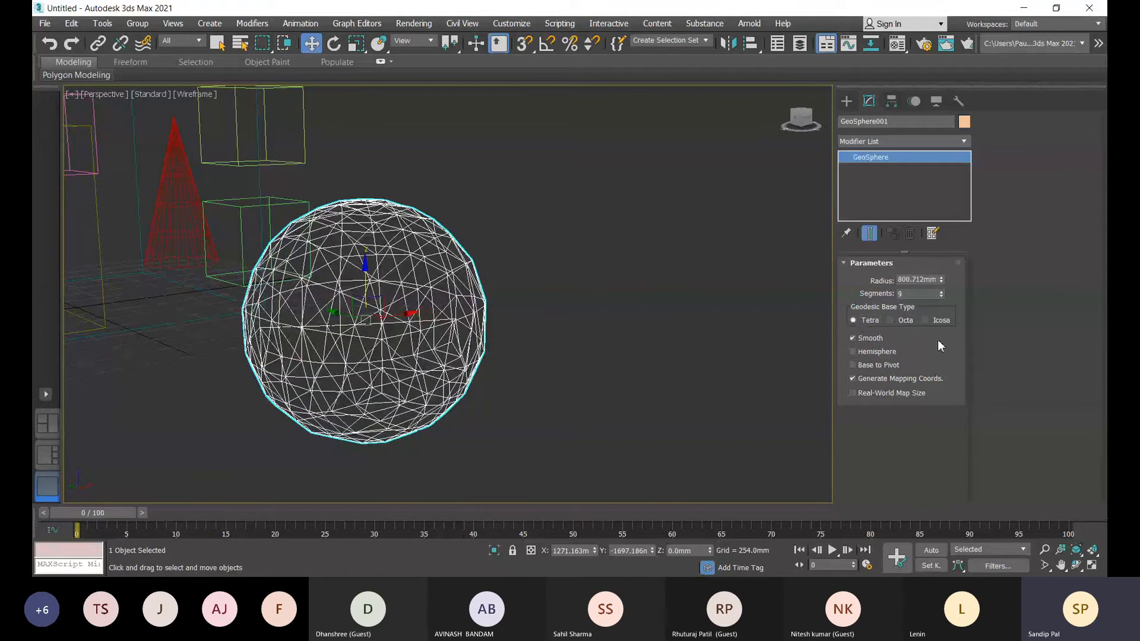
- Turn the geosphere into a hemisphere and reduce its segments to 1
{"action": "left_click", "coordinate": [853, 351]}
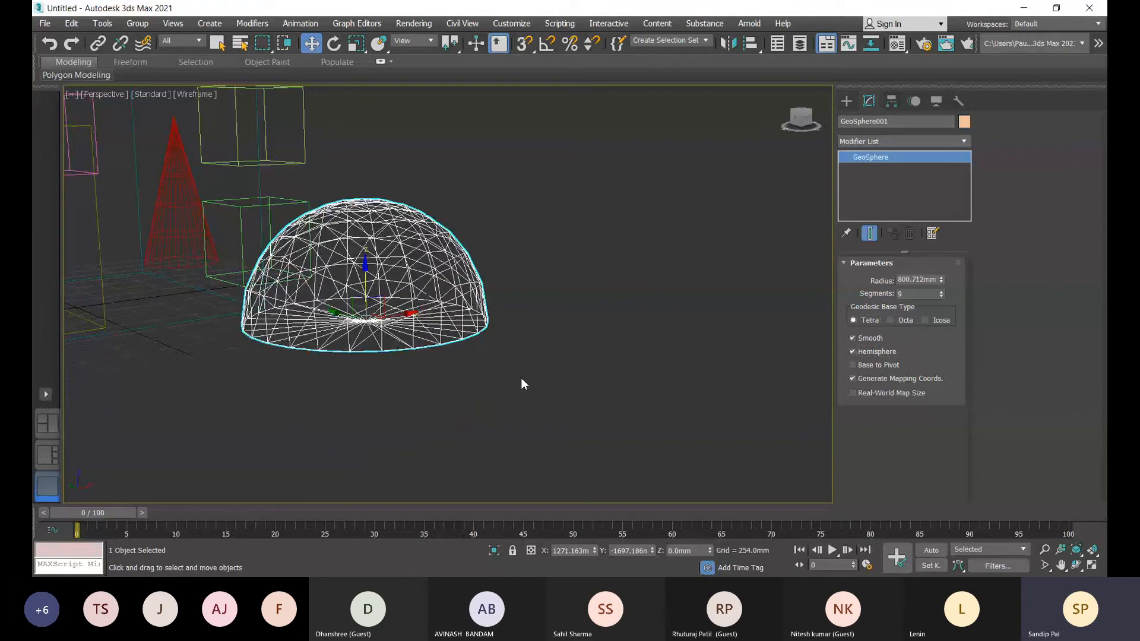
{"action": "middle_click_drag", "start_coordinate": [518, 379], "coordinate": [565, 376], "text": "alt"}
{"action": "left_click_drag", "start_coordinate": [942, 298], "coordinate": [941, 297]}
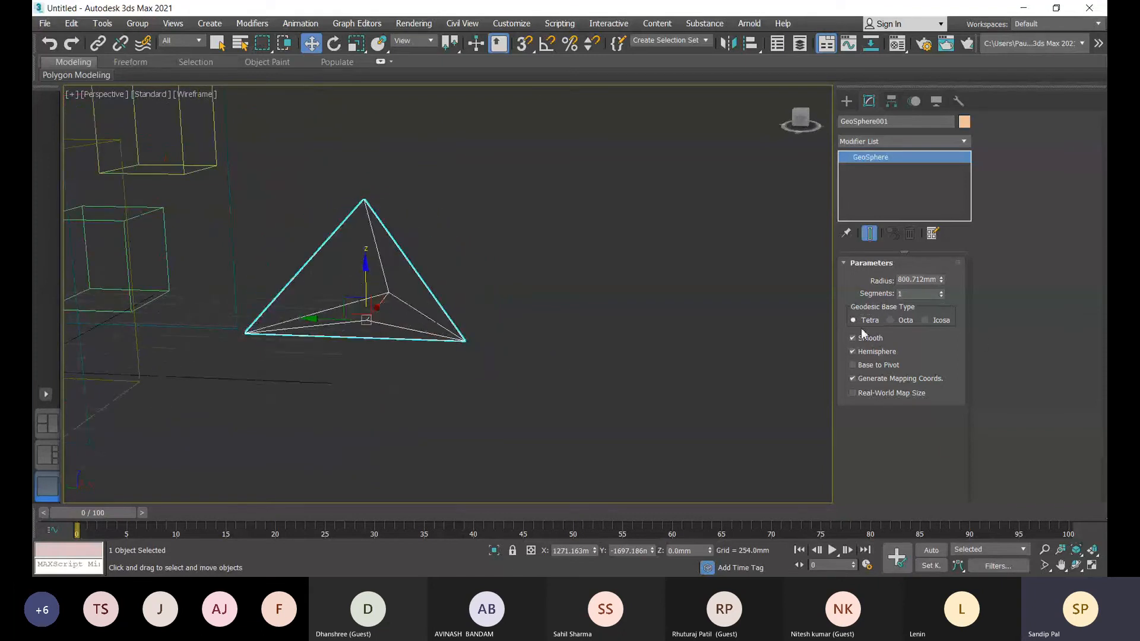
- Change the hemisphere's base type to Octa and then Icosa, raise its segments again, and view the dome from several angles
{"action": "middle_click_drag", "start_coordinate": [662, 357], "coordinate": [618, 319], "text": "alt"}
{"action": "left_click", "coordinate": [896, 323]}
{"action": "left_click", "coordinate": [925, 319]}
{"action": "left_click", "coordinate": [941, 291]}
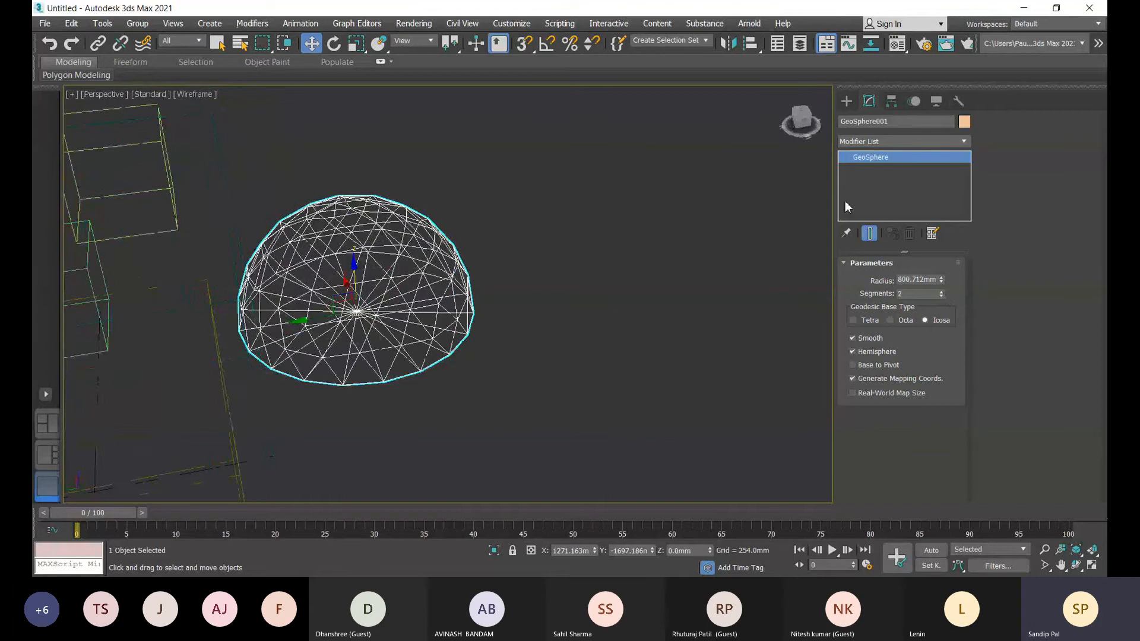
{"action": "middle_click_drag", "start_coordinate": [500, 351], "coordinate": [391, 316], "text": "alt"}
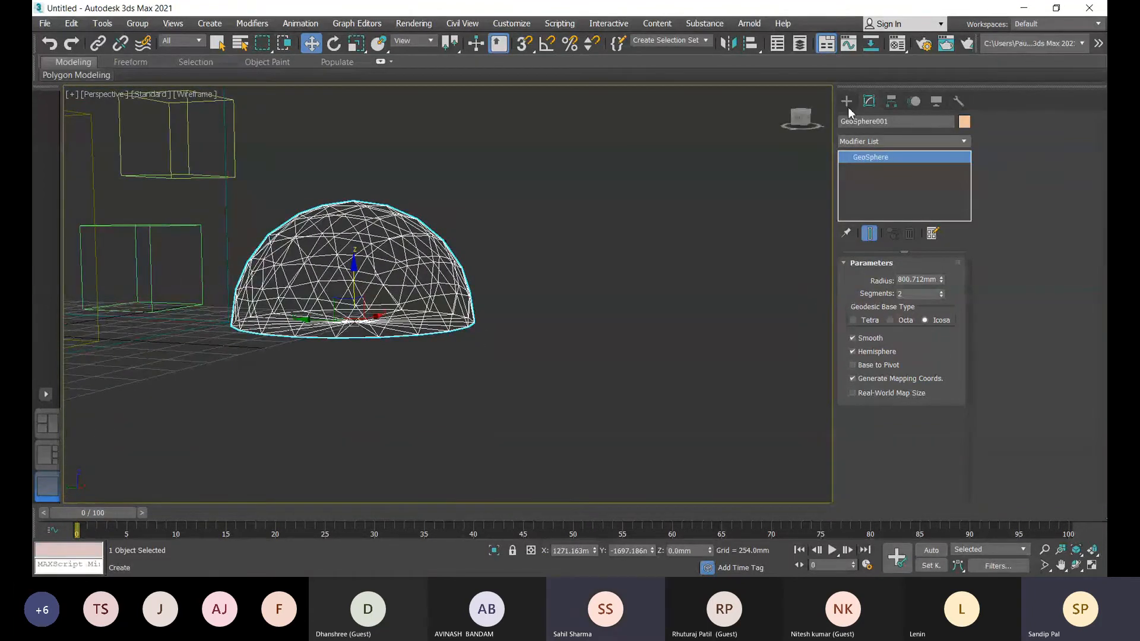
{"action": "middle_click_drag", "start_coordinate": [494, 374], "coordinate": [534, 399], "text": "alt"}
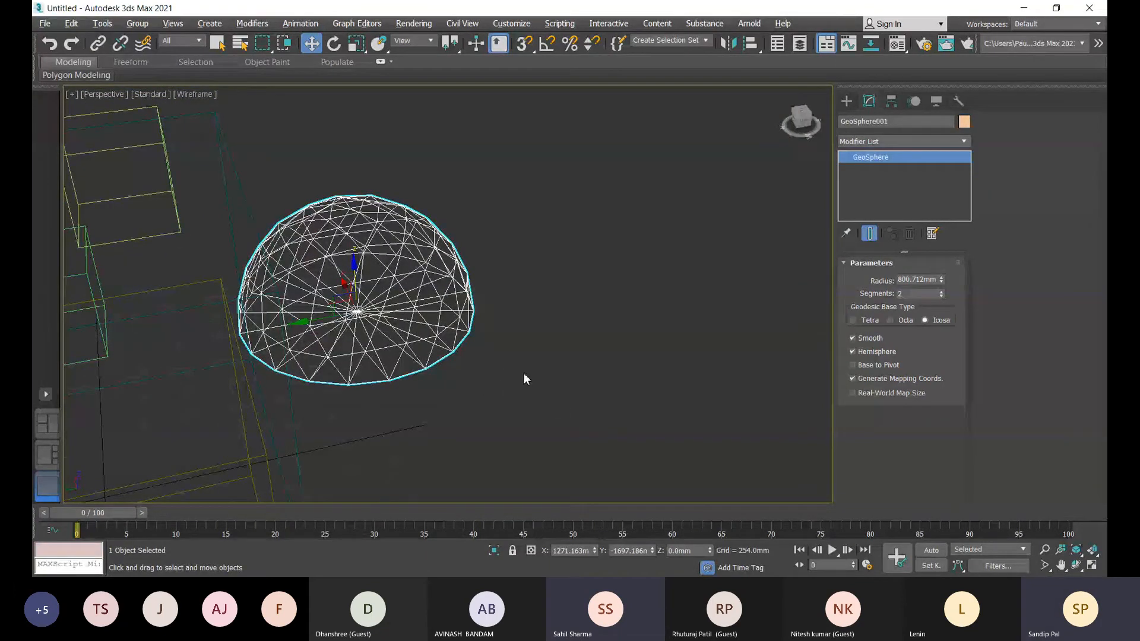
- Inspect the hemisphere dome's wireframe from a lower angle and close up, and review the conversion types available for it
{"action": "middle_click_drag", "start_coordinate": [522, 372], "coordinate": [480, 347], "text": "alt"}
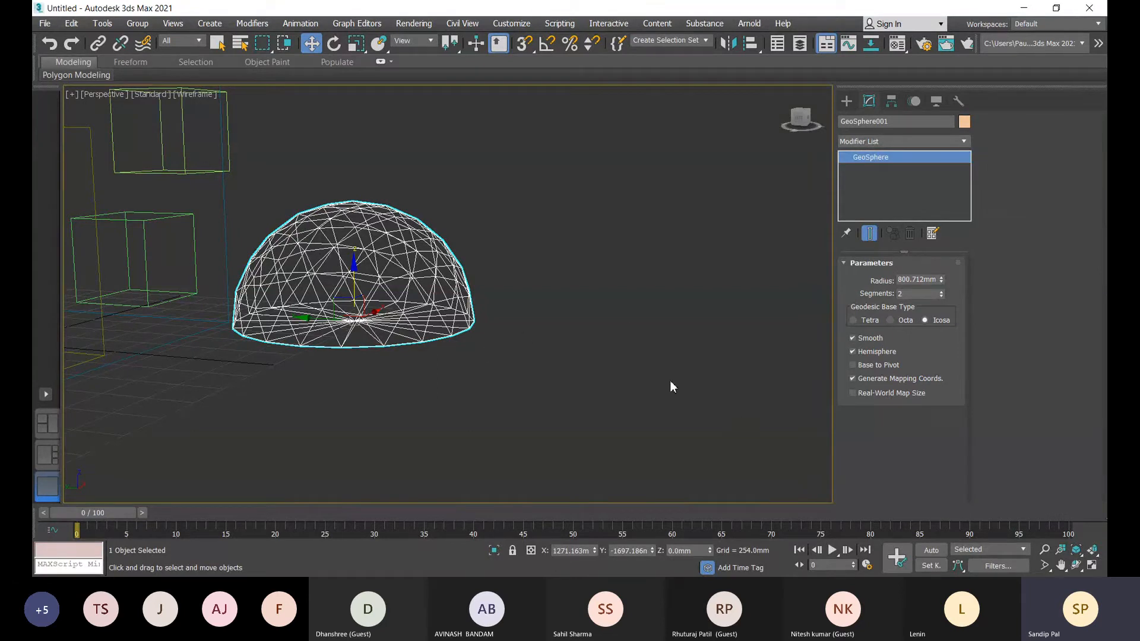
{"action": "left_click", "coordinate": [853, 378]}
{"action": "right_click", "coordinate": [394, 253]}
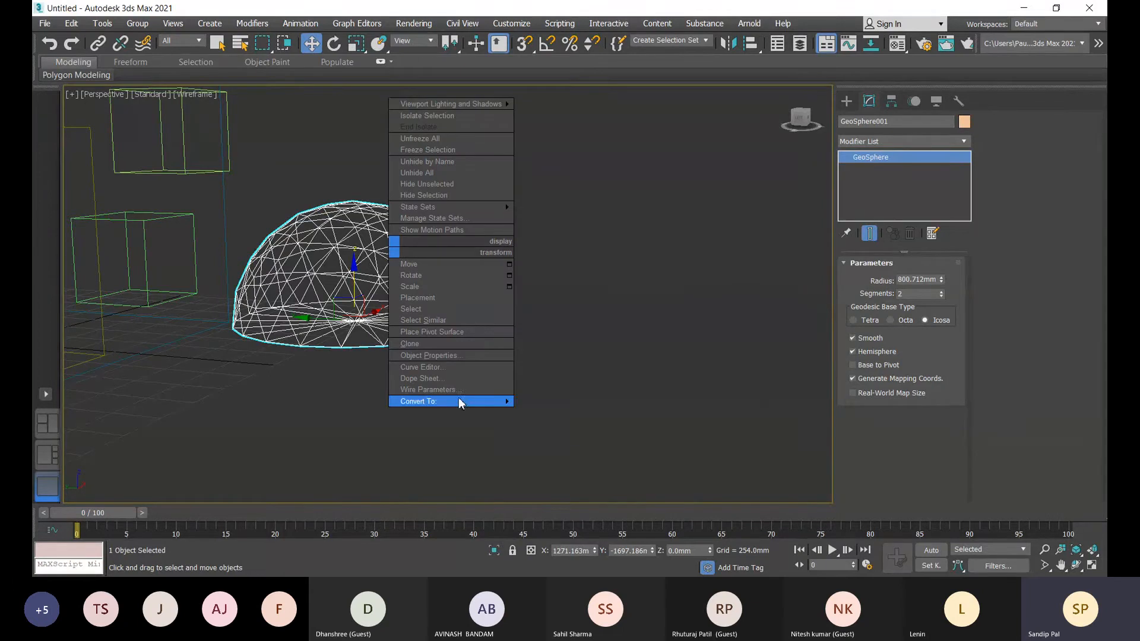
{"action": "mouse_move", "coordinate": [460, 403]}
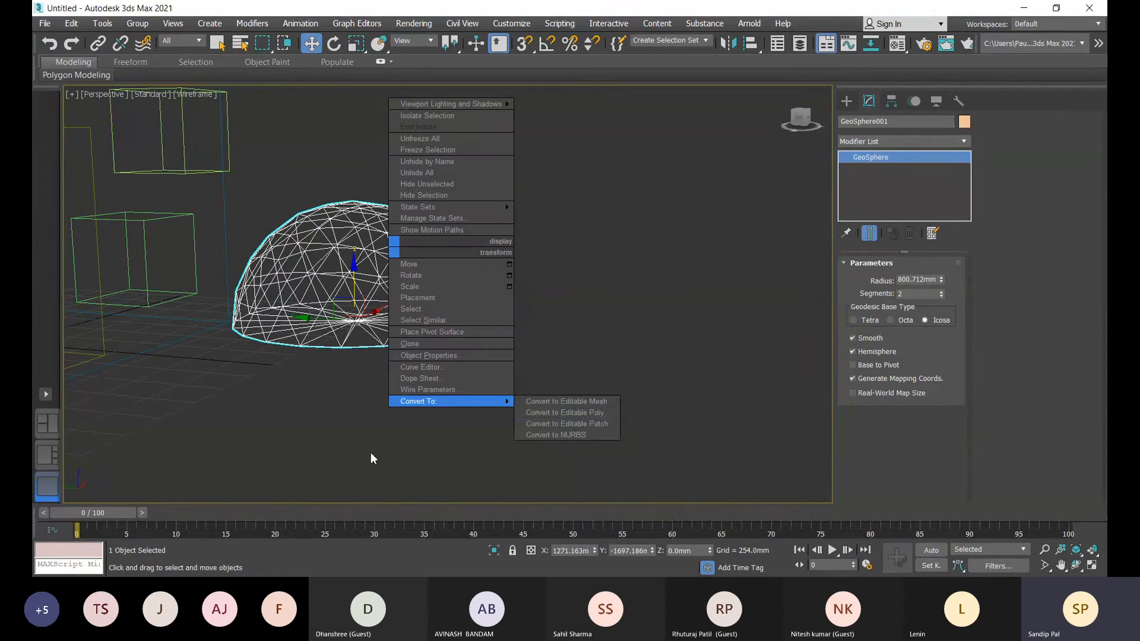
{"action": "middle_click_drag", "start_coordinate": [406, 292], "coordinate": [466, 303]}
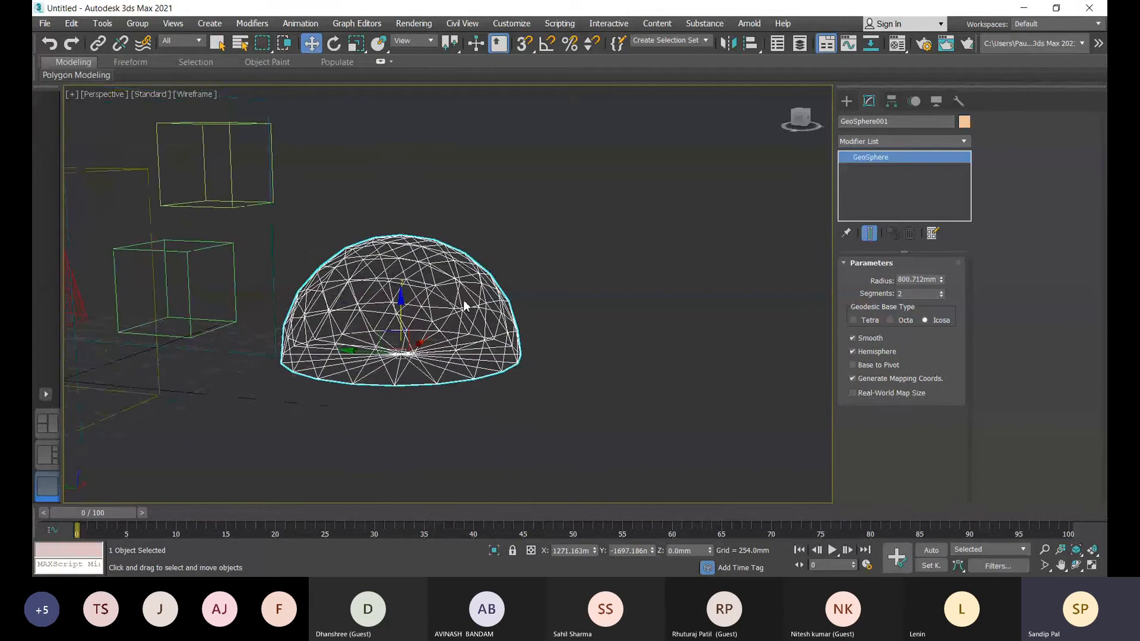
{"action": "scroll", "coordinate": [425, 300], "scroll_direction": "up", "scroll_amount": 4}
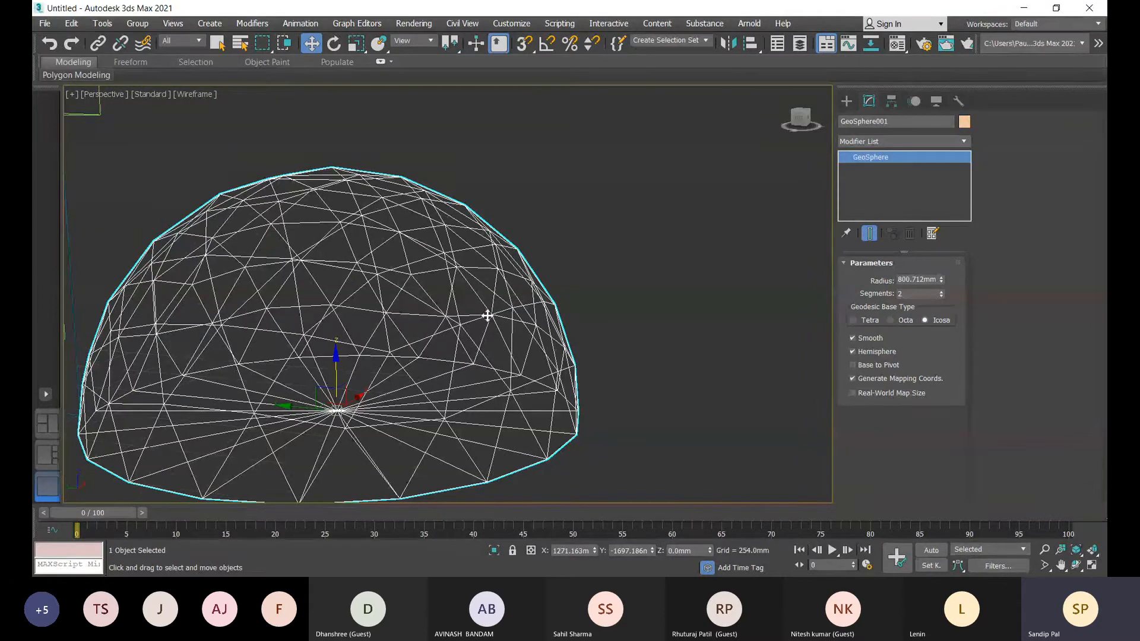
{"action": "scroll", "coordinate": [561, 310], "scroll_direction": "down", "scroll_amount": 3}
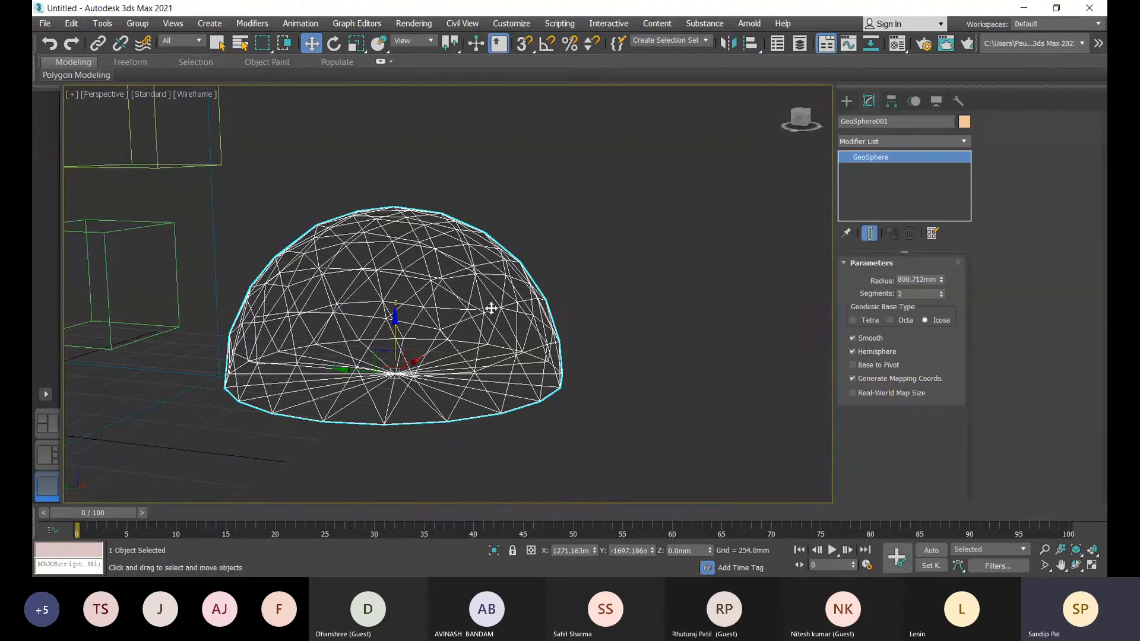
- Scale the hemisphere along its Z axis to about 260%, turning it into a tall dome
{"action": "left_click", "coordinate": [846, 100]}
{"action": "scroll", "coordinate": [558, 388], "scroll_direction": "down", "scroll_amount": 5}
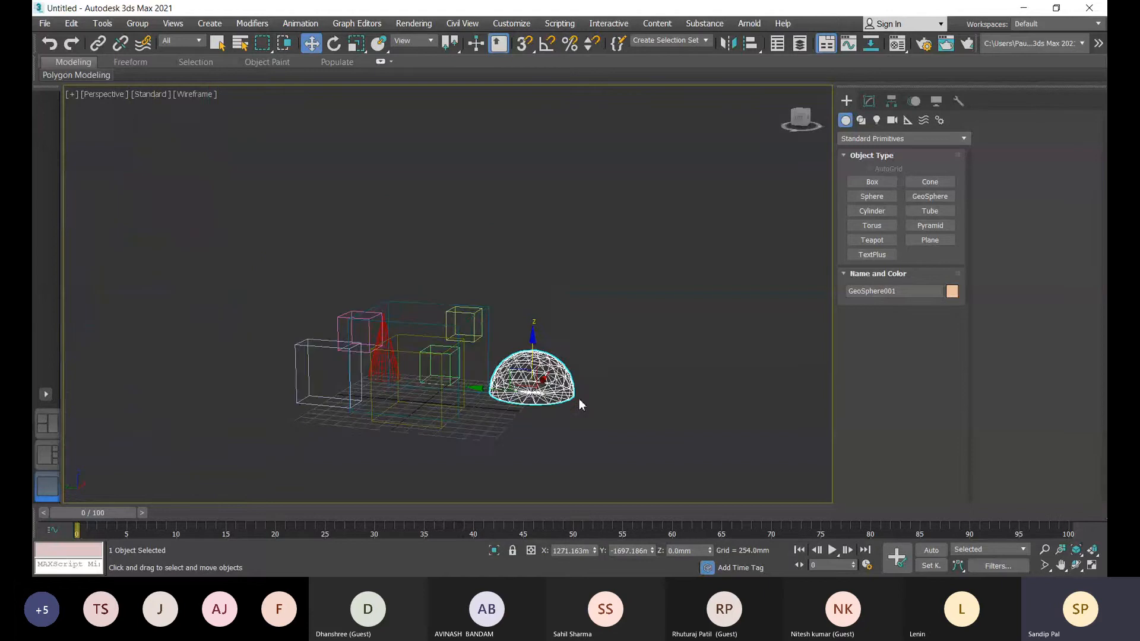
{"action": "middle_click_drag", "start_coordinate": [579, 404], "coordinate": [633, 402]}
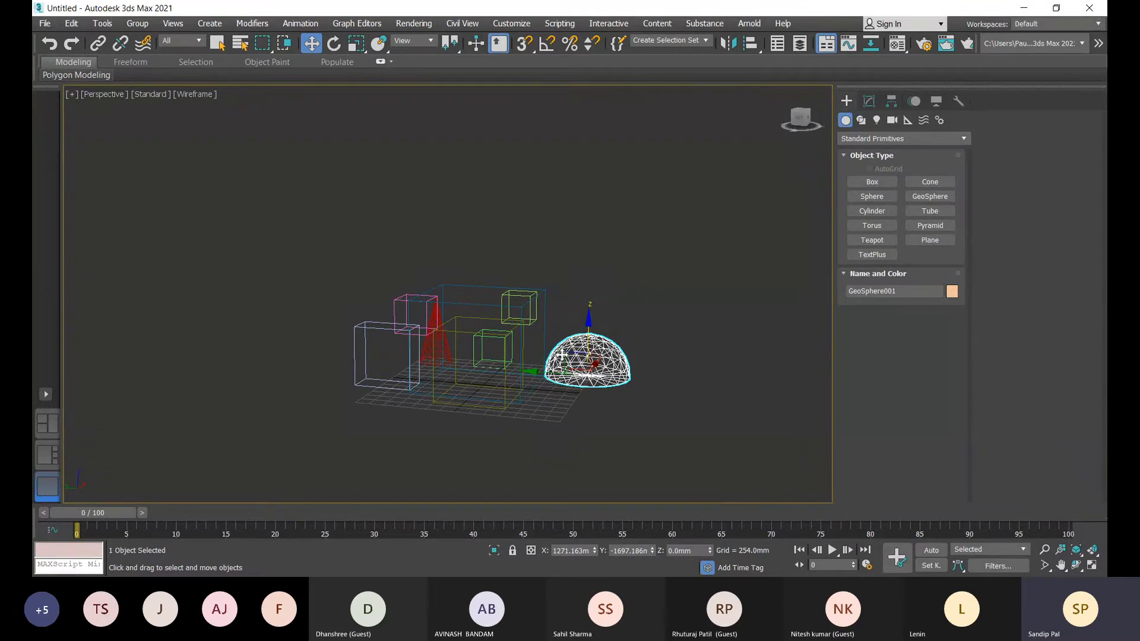
{"action": "key", "text": "r"}
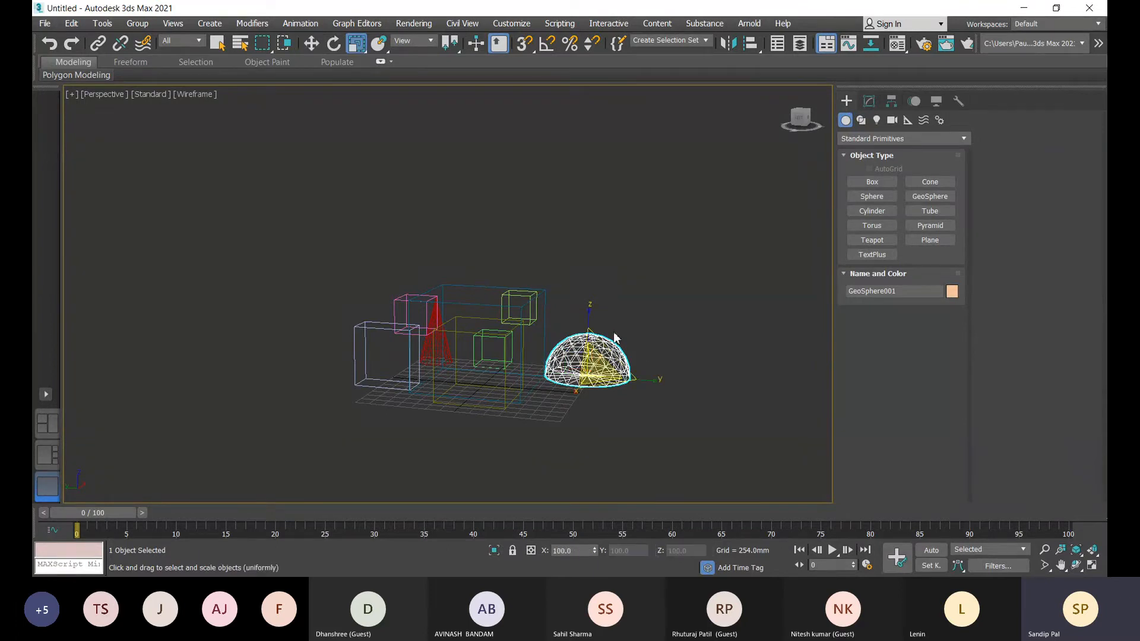
{"action": "left_click_drag", "start_coordinate": [591, 310], "coordinate": [590, 205]}
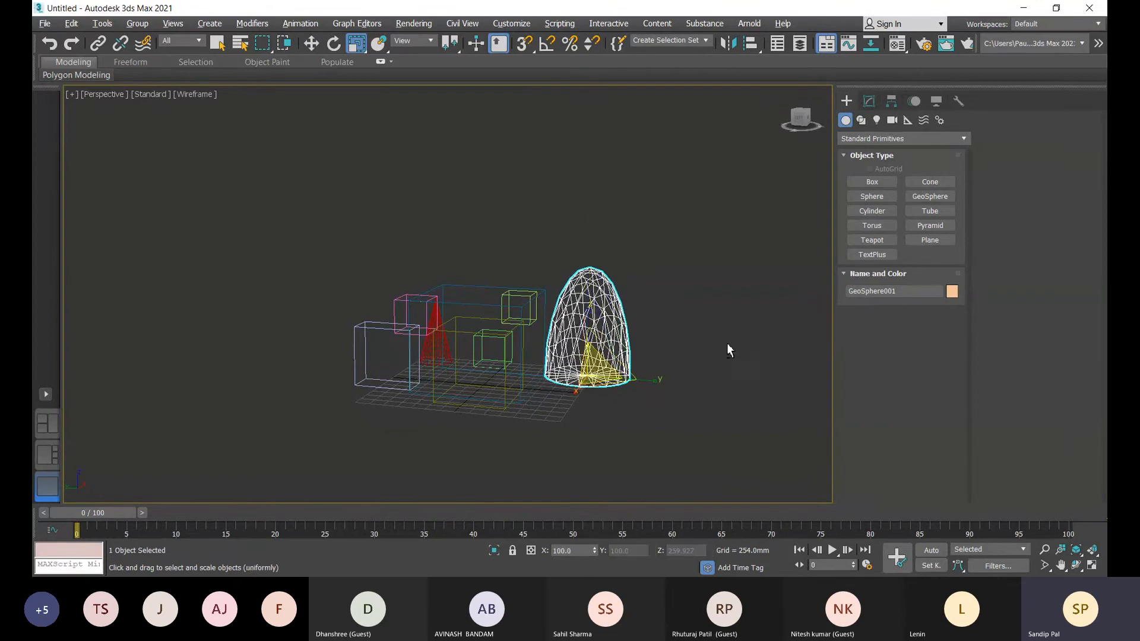
- Stretch the dome along X to about 251% and squeeze it along Y to about 77%
{"action": "middle_click_drag", "start_coordinate": [728, 350], "coordinate": [653, 376], "text": "alt"}
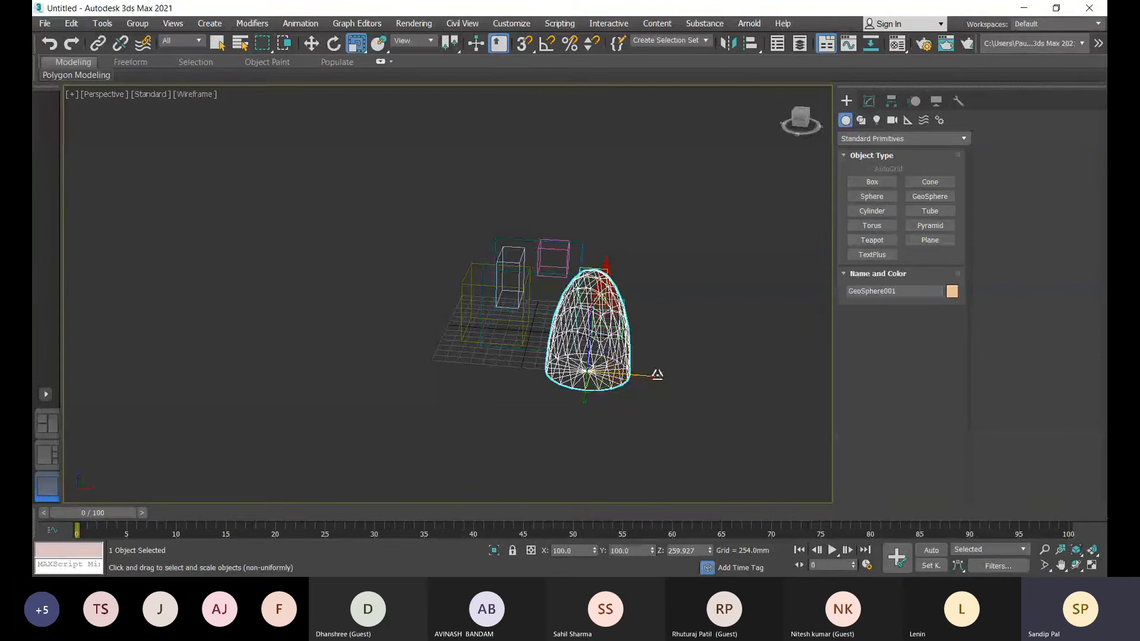
{"action": "left_click_drag", "start_coordinate": [656, 374], "coordinate": [717, 422]}
{"action": "middle_click_drag", "start_coordinate": [734, 412], "coordinate": [594, 434], "text": "alt"}
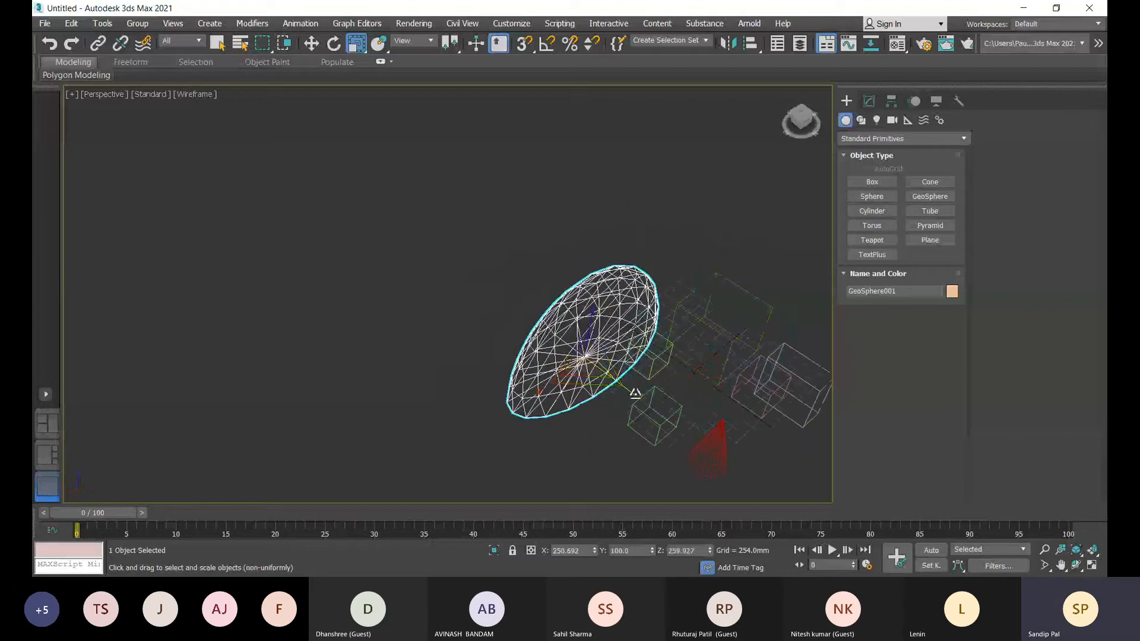
{"action": "mouse_move", "coordinate": [634, 393]}
{"action": "left_mouse_down"}
{"action": "mouse_move", "coordinate": [656, 404]}
{"action": "mouse_move", "coordinate": [628, 387]}
{"action": "left_mouse_up"}
{"action": "middle_click_drag", "start_coordinate": [586, 369], "coordinate": [622, 389], "text": "alt"}
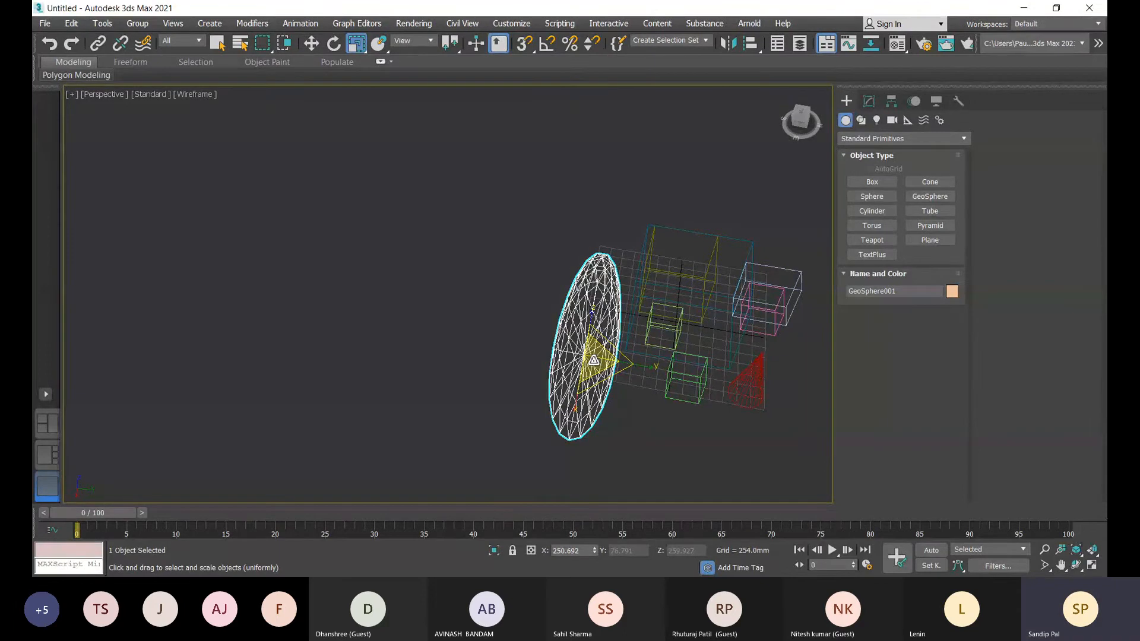
- Scale the dome uniformly smaller and larger, and stretch it along Y by about 275%
{"action": "left_click_drag", "start_coordinate": [593, 360], "coordinate": [596, 369]}
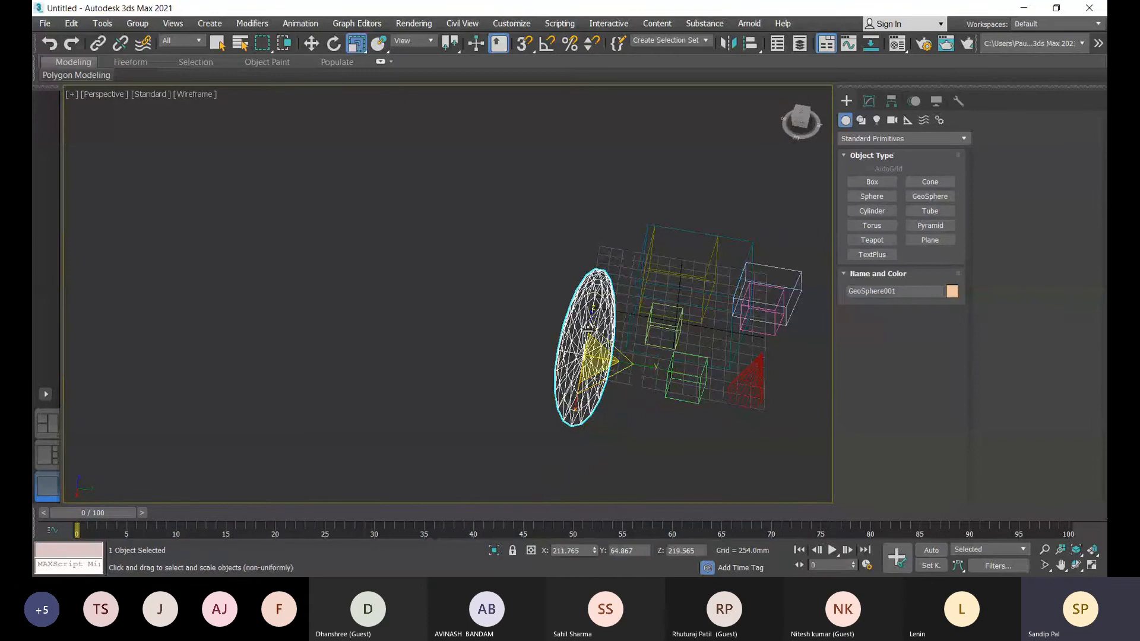
{"action": "middle_click_drag", "start_coordinate": [587, 326], "coordinate": [597, 333], "text": "alt"}
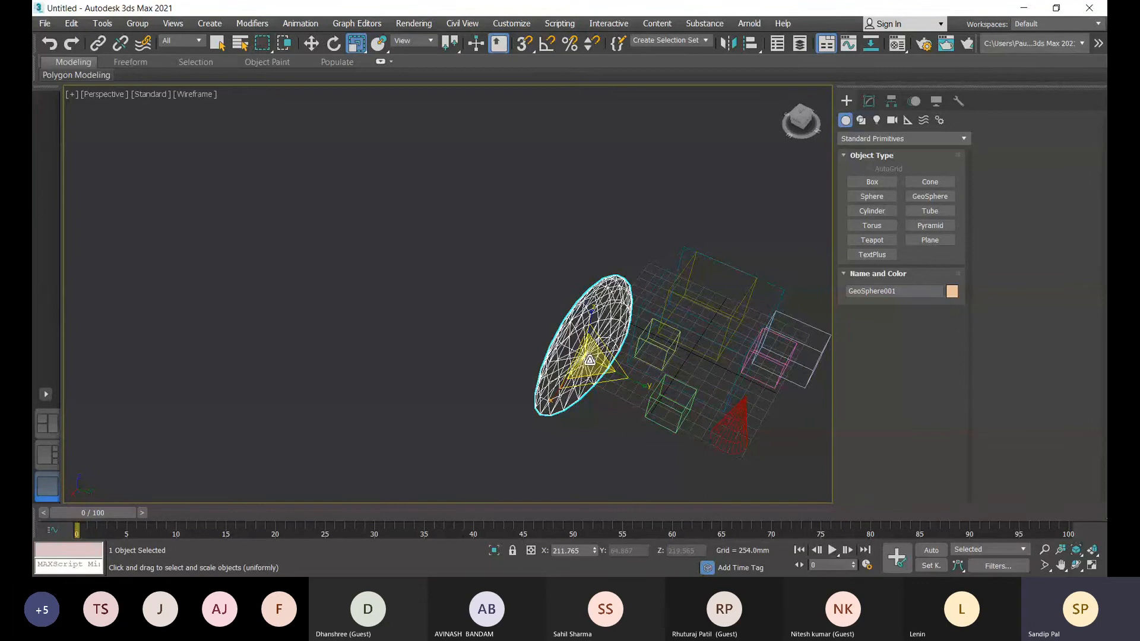
{"action": "mouse_move", "coordinate": [589, 360]}
{"action": "left_mouse_down"}
{"action": "mouse_move", "coordinate": [589, 348]}
{"action": "mouse_move", "coordinate": [590, 371]}
{"action": "mouse_move", "coordinate": [592, 355]}
{"action": "left_mouse_up"}
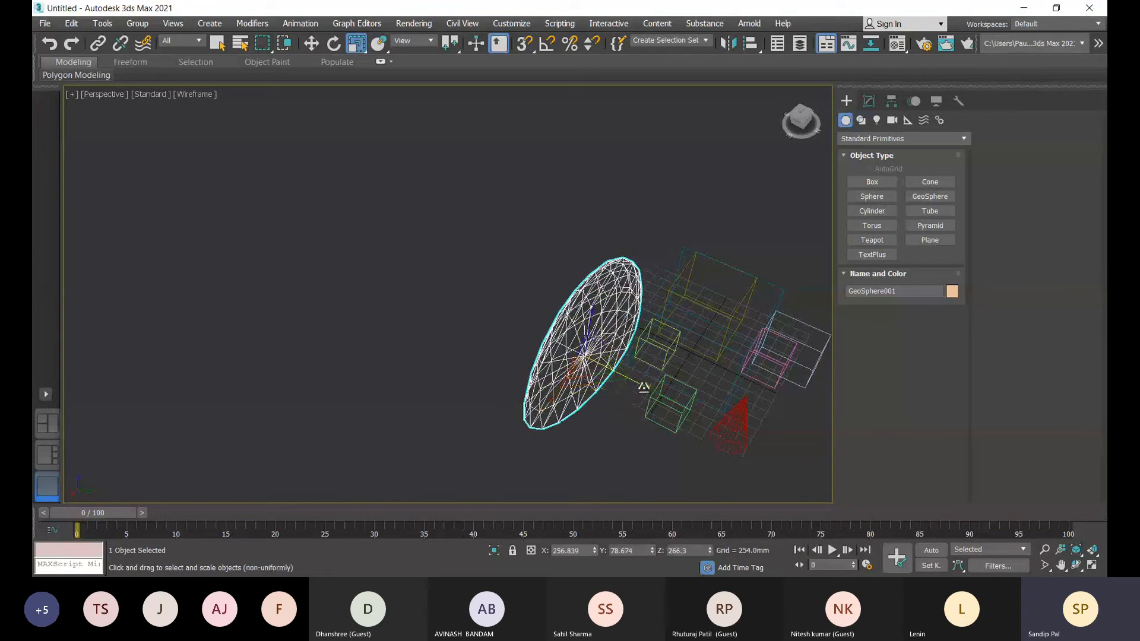
{"action": "left_click_drag", "start_coordinate": [643, 387], "coordinate": [715, 414]}
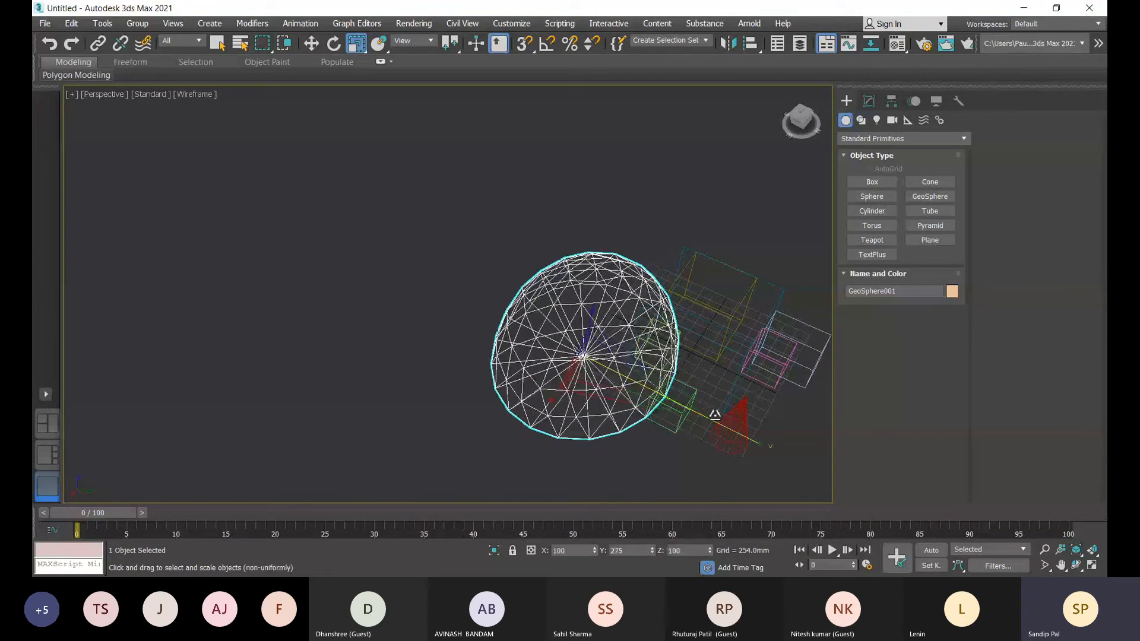
{"action": "mouse_move", "coordinate": [582, 349]}
{"action": "left_mouse_down"}
{"action": "mouse_move", "coordinate": [570, 295]}
{"action": "mouse_move", "coordinate": [565, 387]}
{"action": "mouse_move", "coordinate": [584, 304]}
{"action": "mouse_move", "coordinate": [588, 356]}
{"action": "left_mouse_up"}
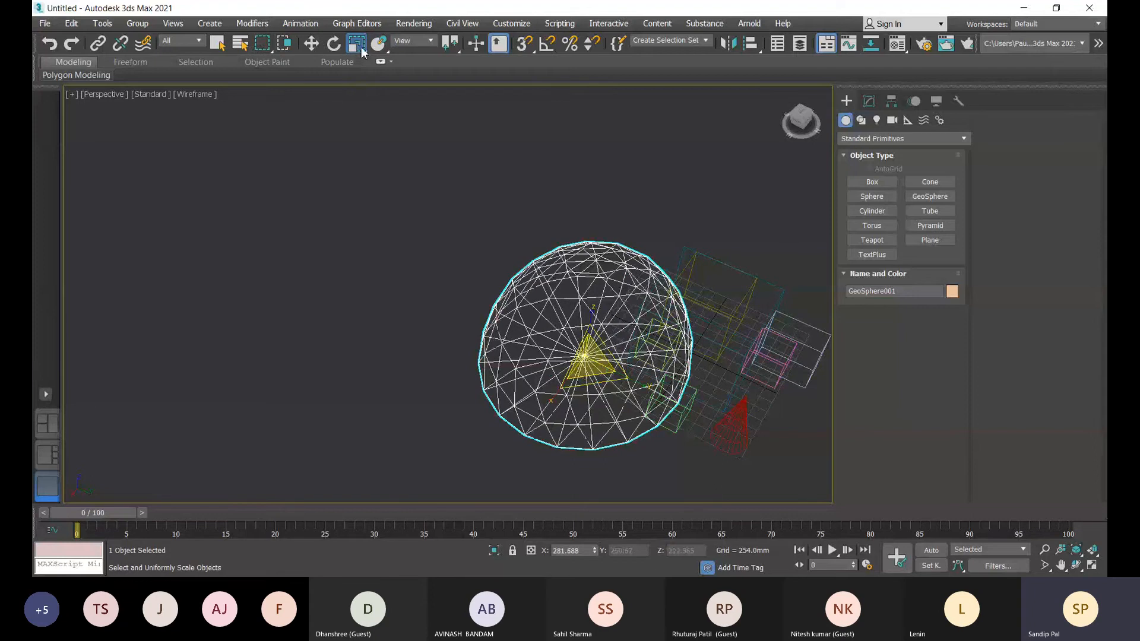
- Switch to non-uniform scaling, enlarge the dome on all axes, and stretch it along X to about 441%
{"action": "left_click", "coordinate": [361, 51]}
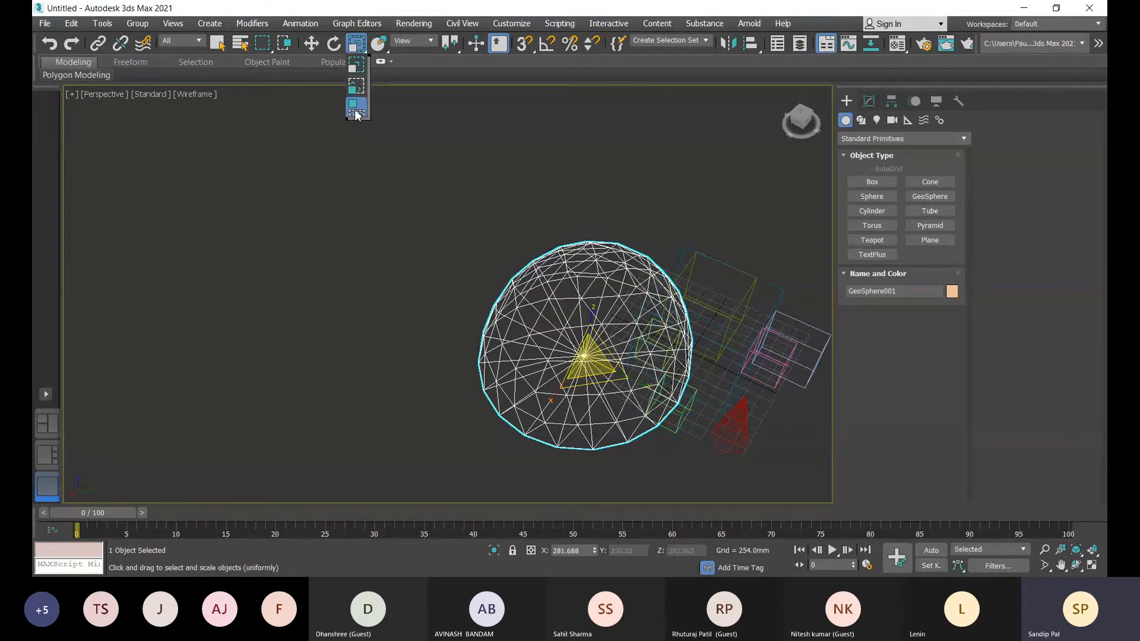
{"action": "left_click_drag", "start_coordinate": [355, 111], "coordinate": [386, 70]}
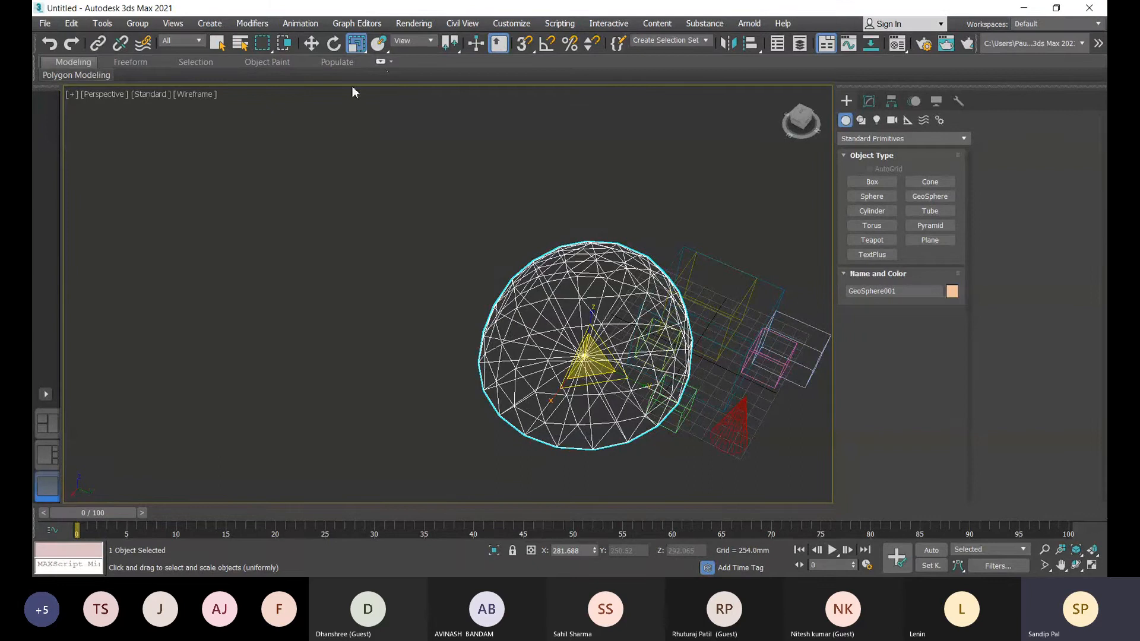
{"action": "left_click", "coordinate": [356, 44]}
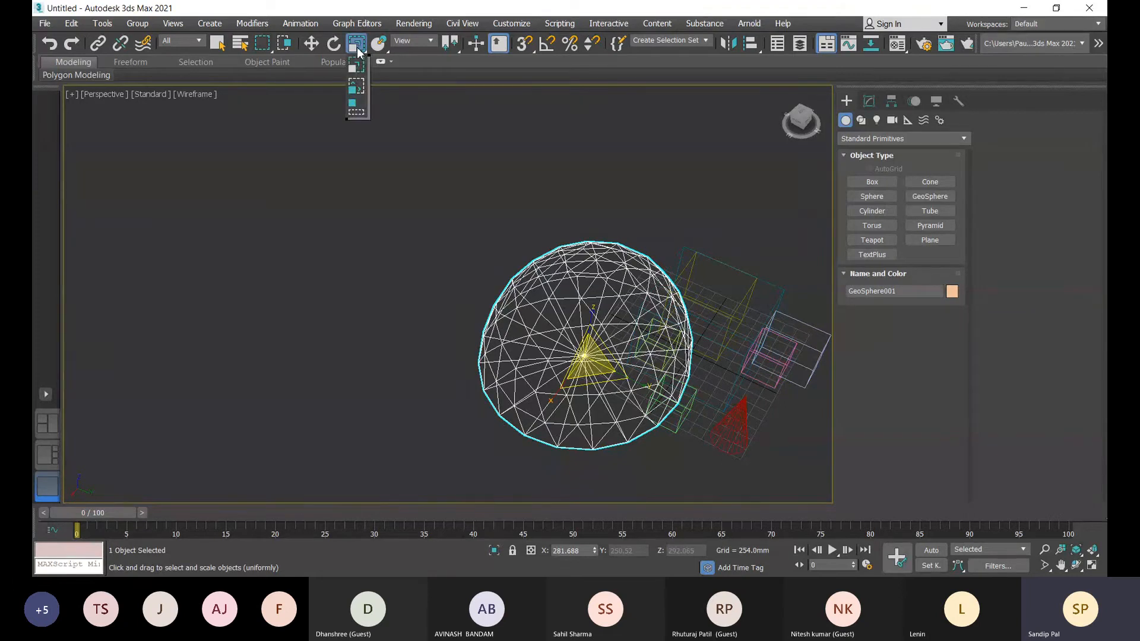
{"action": "left_click", "coordinate": [359, 94]}
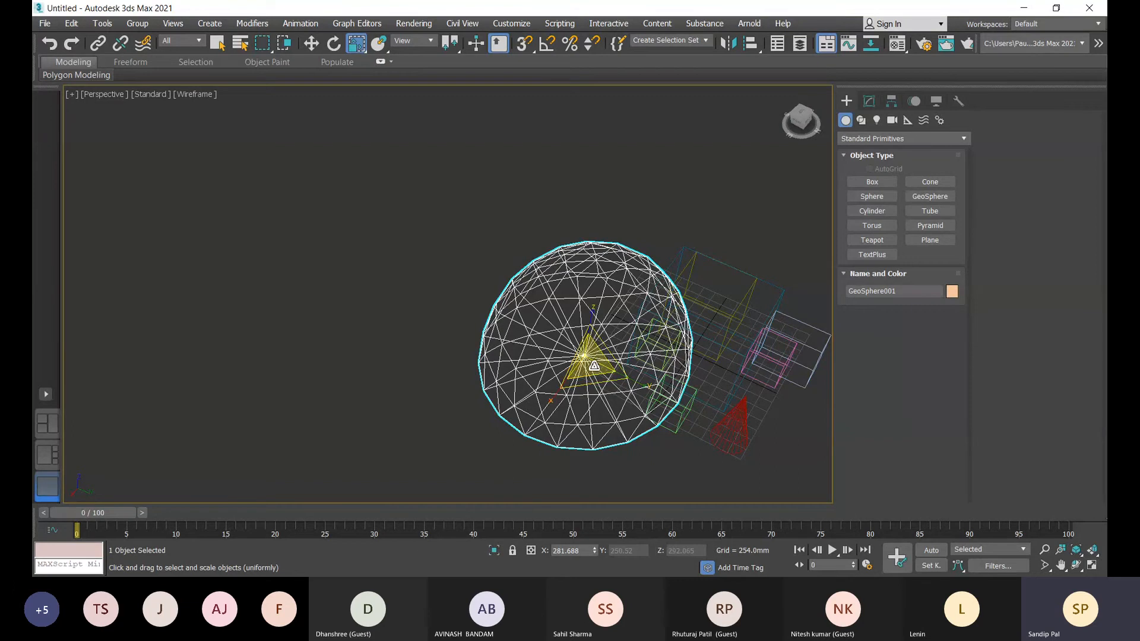
{"action": "left_click_drag", "start_coordinate": [593, 360], "coordinate": [567, 400]}
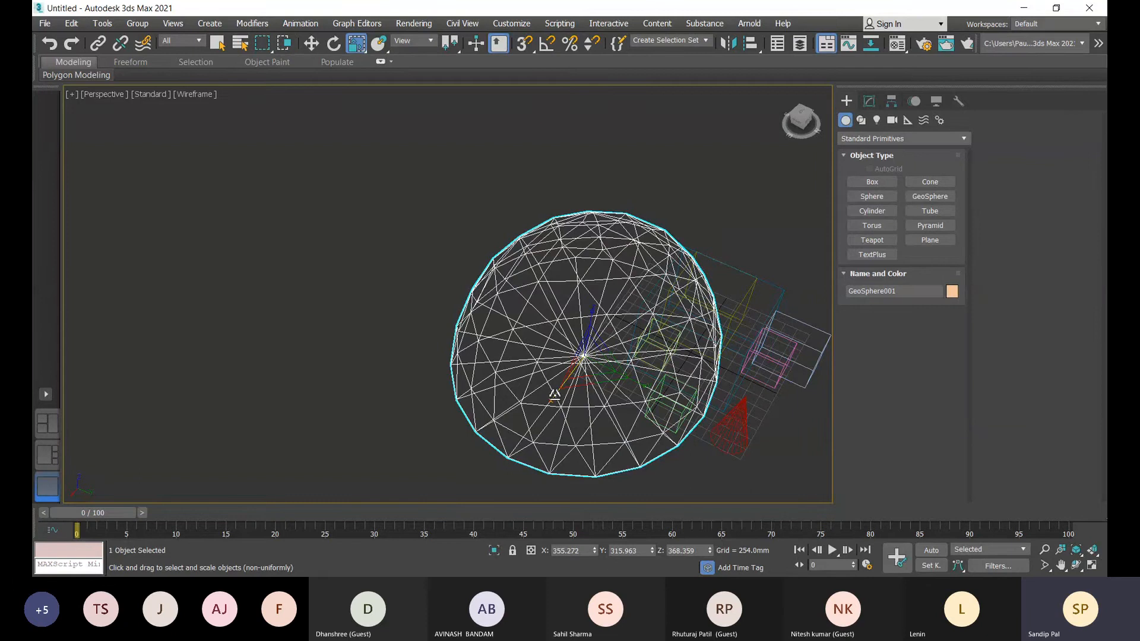
{"action": "left_click_drag", "start_coordinate": [554, 394], "coordinate": [547, 399]}
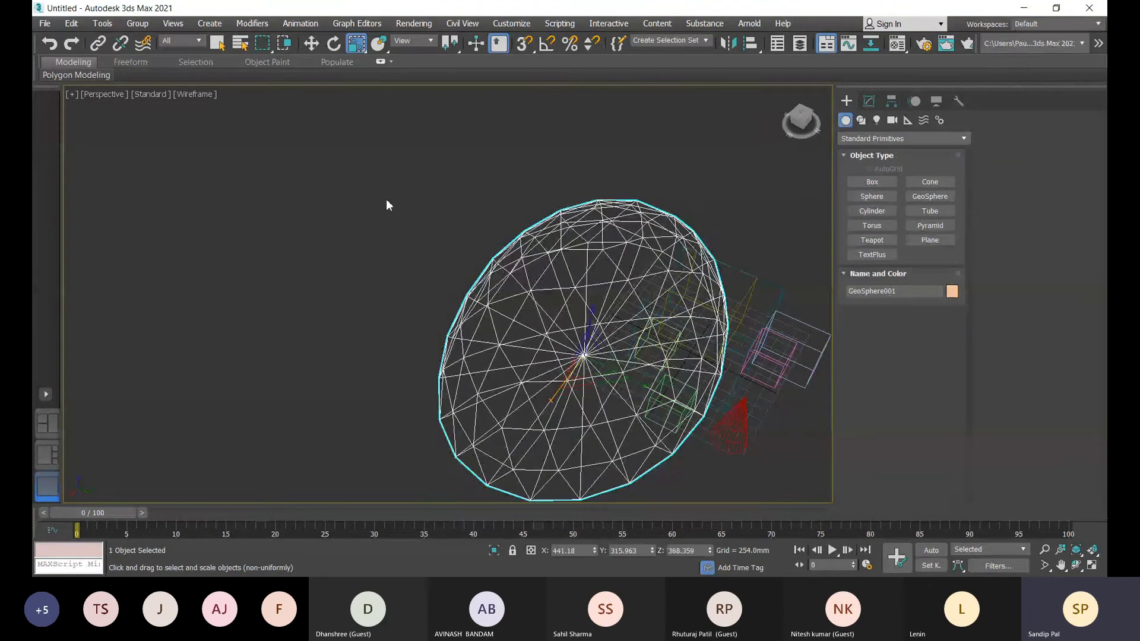
- Return to uniform scaling and shrink the whole dome until its X scale is about 327%
{"action": "left_click", "coordinate": [357, 47]}
{"action": "left_click_drag", "start_coordinate": [359, 52], "coordinate": [357, 68]}
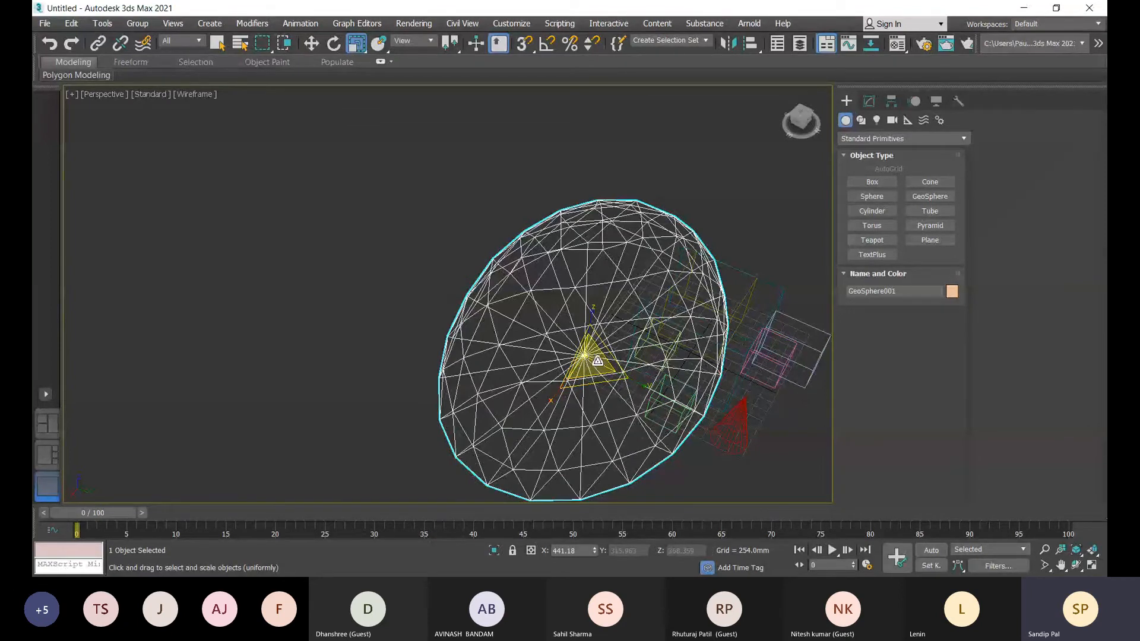
{"action": "left_click_drag", "start_coordinate": [590, 361], "coordinate": [659, 410]}
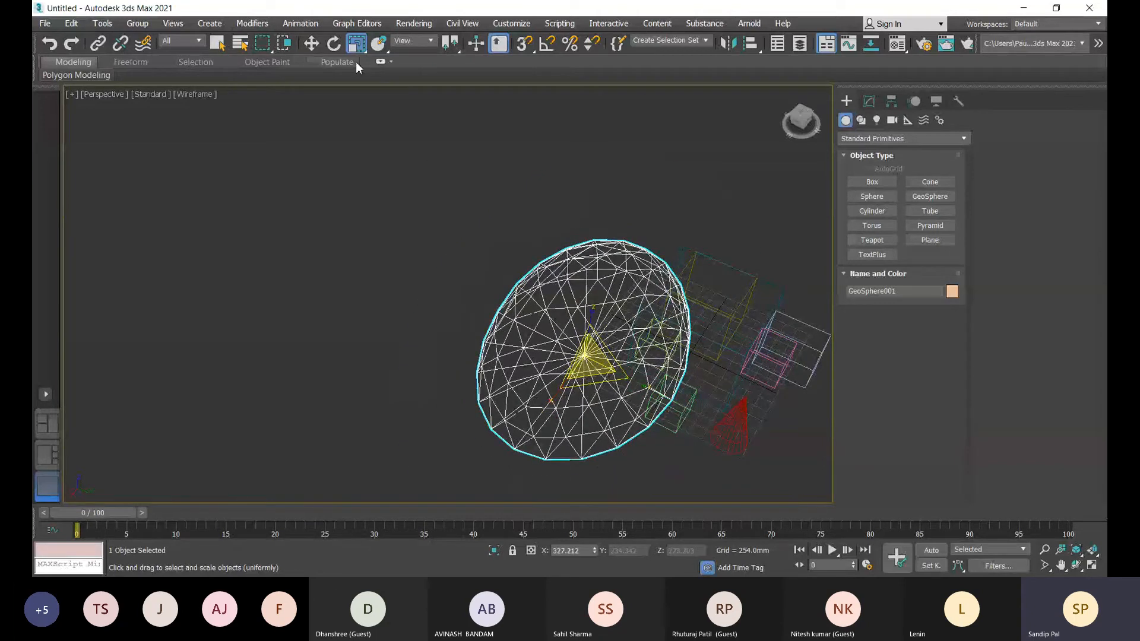
- Switch to Select and Squash, squash the dome along Y to about 396%, and squash it along X to about 329%
{"action": "left_click_drag", "start_coordinate": [356, 44], "coordinate": [357, 102]}
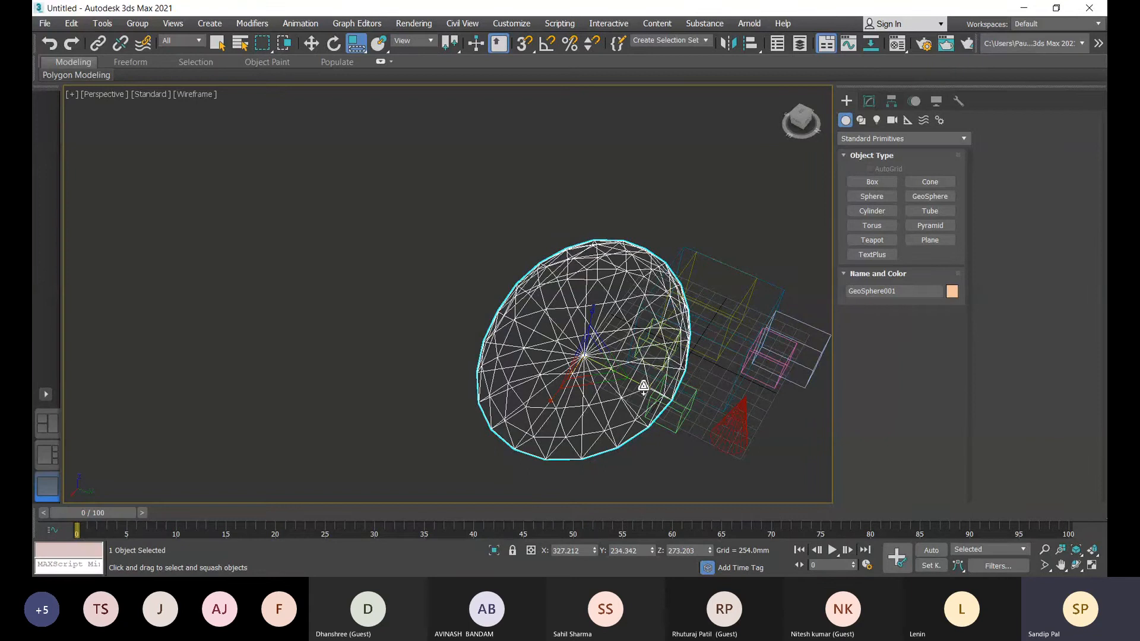
{"action": "left_click_drag", "start_coordinate": [643, 387], "coordinate": [670, 391]}
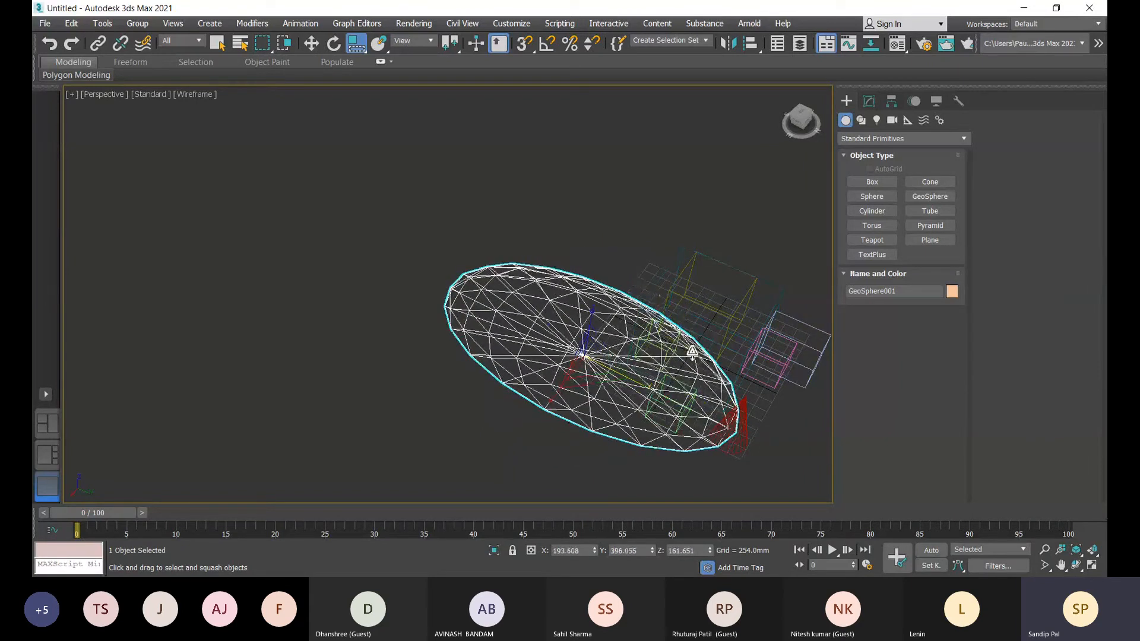
{"action": "middle_click_drag", "start_coordinate": [691, 343], "coordinate": [634, 419], "text": "alt"}
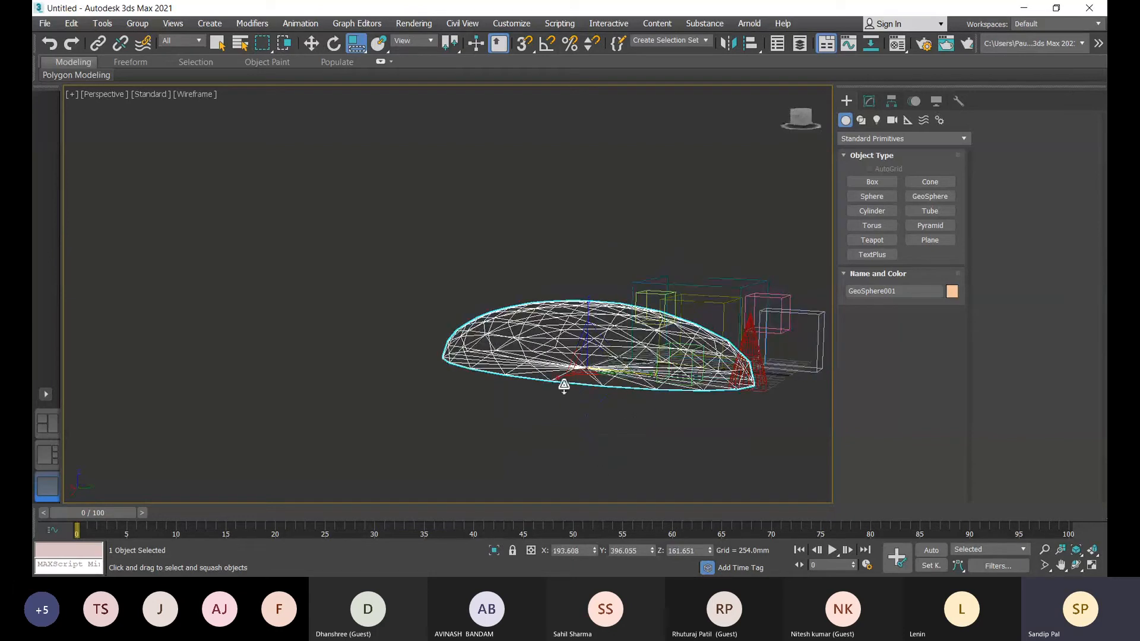
{"action": "left_click_drag", "start_coordinate": [559, 382], "coordinate": [562, 422]}
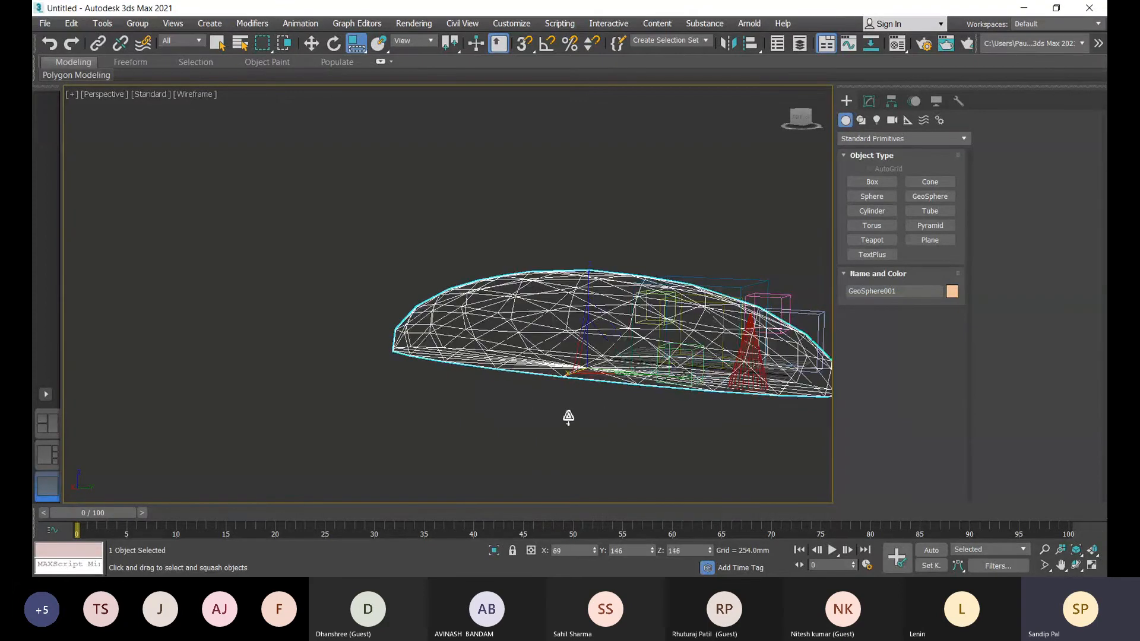
{"action": "mouse_move", "coordinate": [568, 418]}
{"action": "left_mouse_down"}
{"action": "mouse_move", "coordinate": [578, 405]}
{"action": "mouse_move", "coordinate": [550, 420]}
{"action": "mouse_move", "coordinate": [572, 402]}
{"action": "mouse_move", "coordinate": [549, 425]}
{"action": "left_mouse_up"}
{"action": "middle_click_drag", "start_coordinate": [657, 422], "coordinate": [670, 445], "text": "alt"}
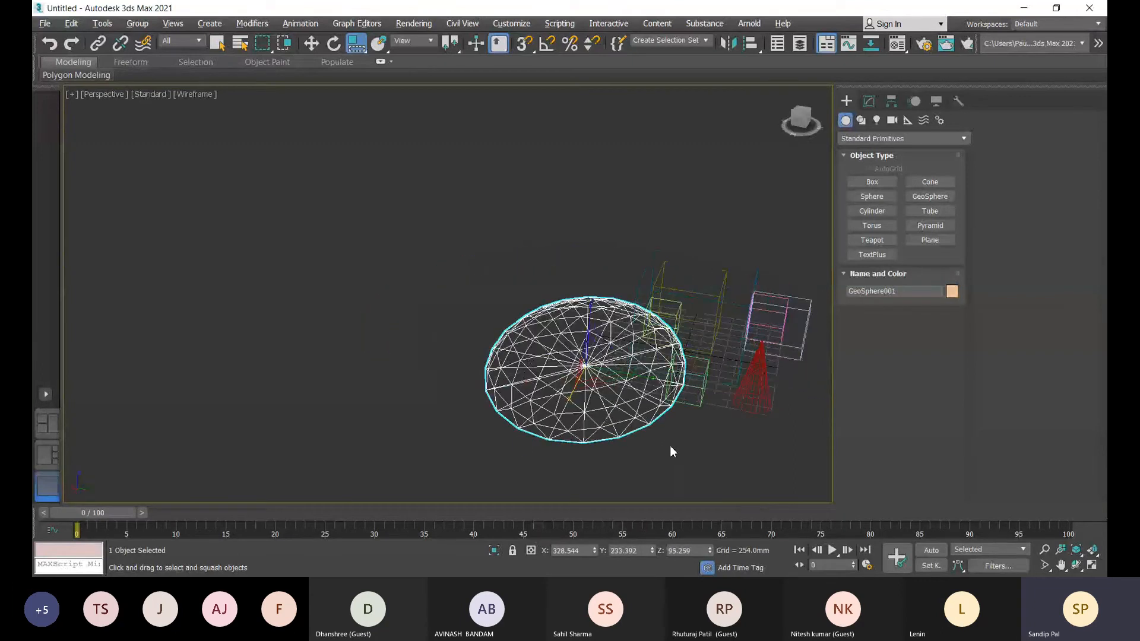
- Delete the squashed geosphere dome and switch the perspective viewport from wireframe to Default Shading
{"action": "key", "text": "Delete"}
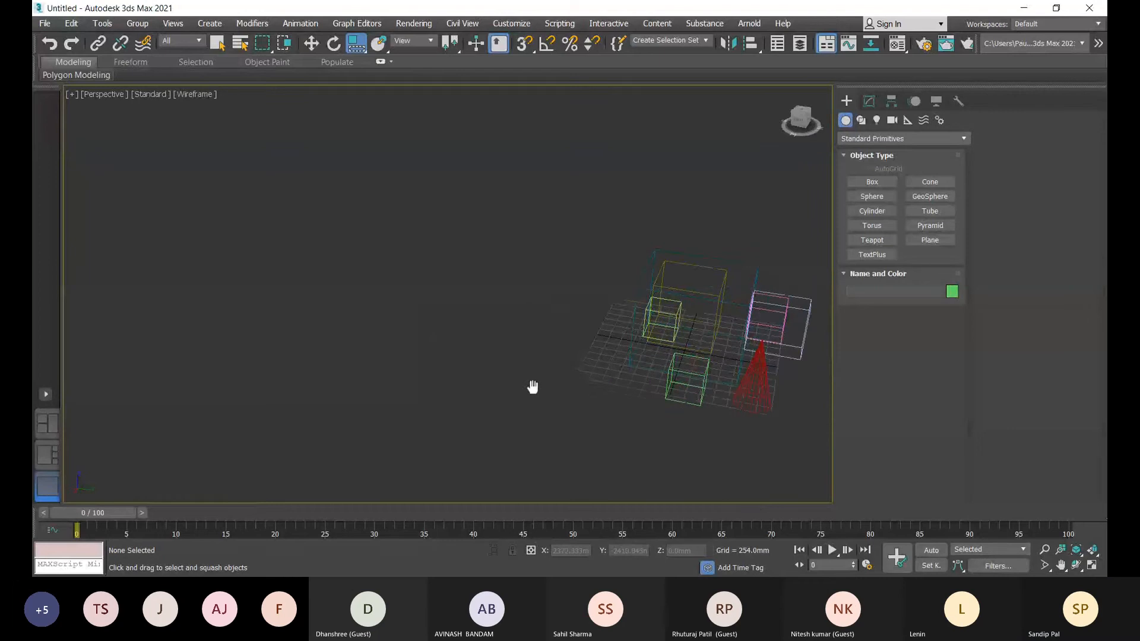
{"action": "middle_click_drag", "start_coordinate": [532, 384], "coordinate": [278, 274], "text": "alt"}
{"action": "left_click", "coordinate": [196, 95]}
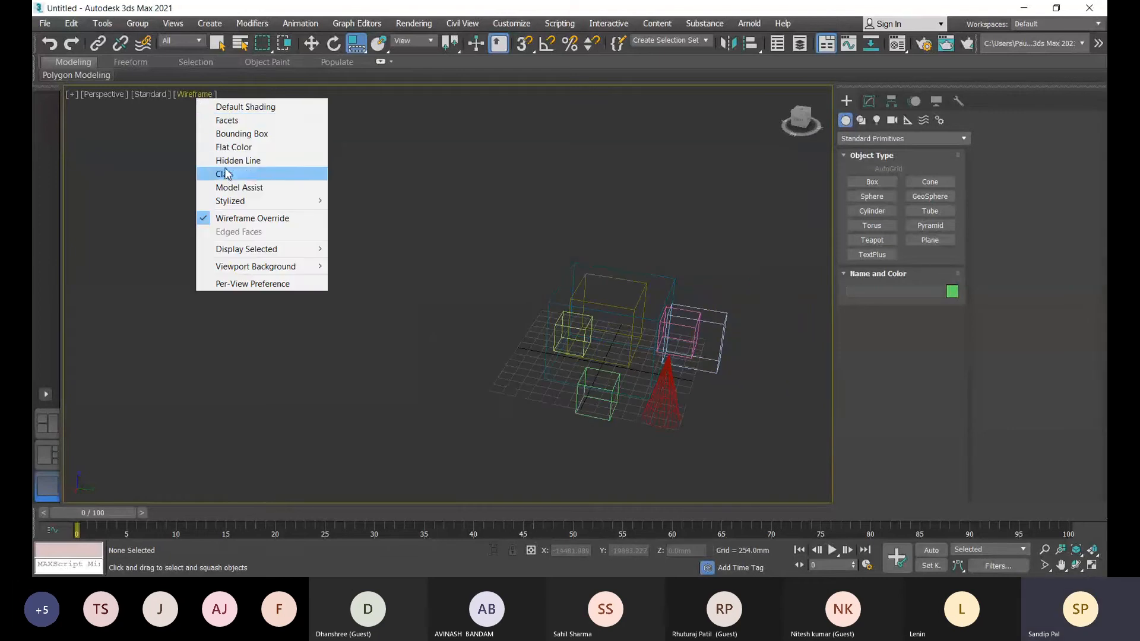
{"action": "left_click", "coordinate": [228, 108]}
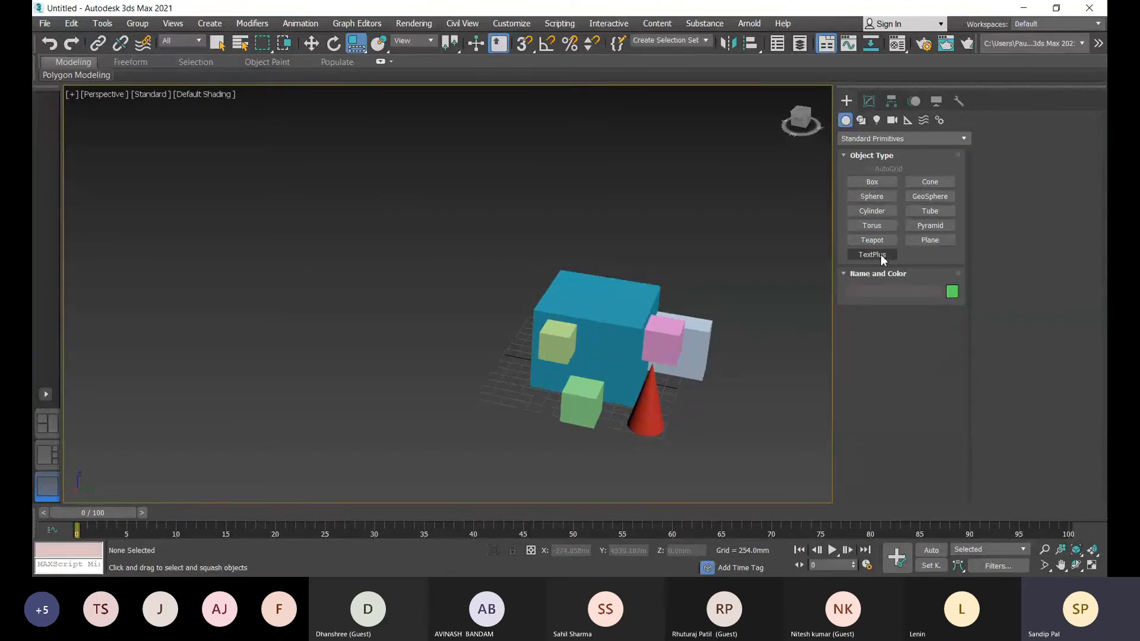
- Create a teapot with a radius of about 925 mm on the large blue box using AutoGrid, and turn AutoGrid off
{"action": "left_click", "coordinate": [871, 240]}
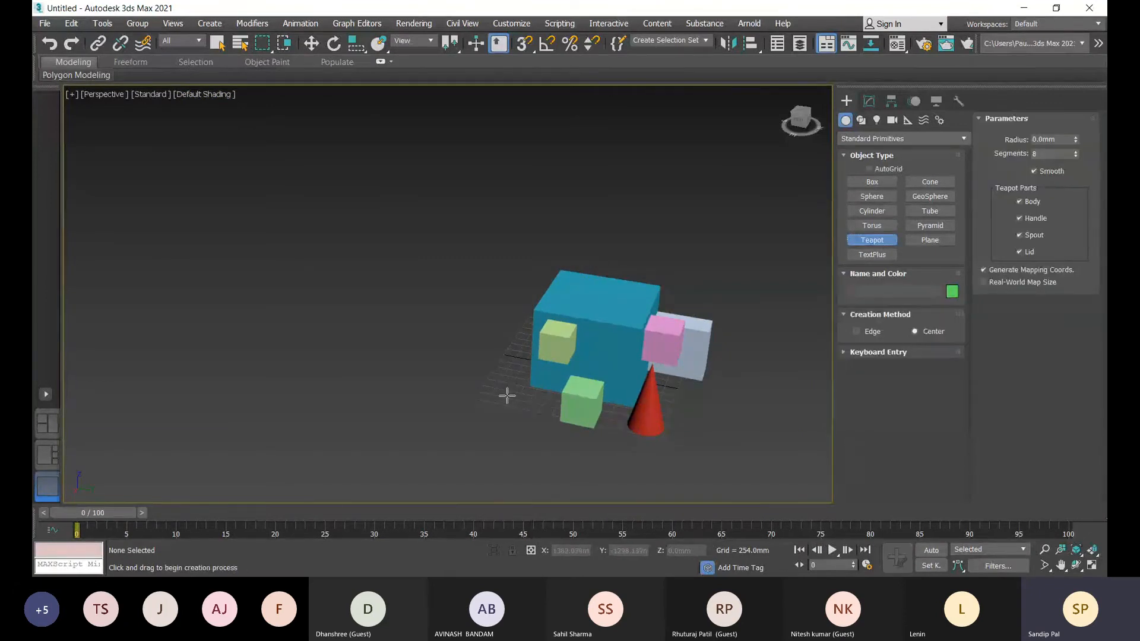
{"action": "middle_click_drag", "start_coordinate": [507, 395], "coordinate": [560, 402], "text": "alt"}
{"action": "middle_click_drag", "start_coordinate": [637, 309], "coordinate": [534, 369]}
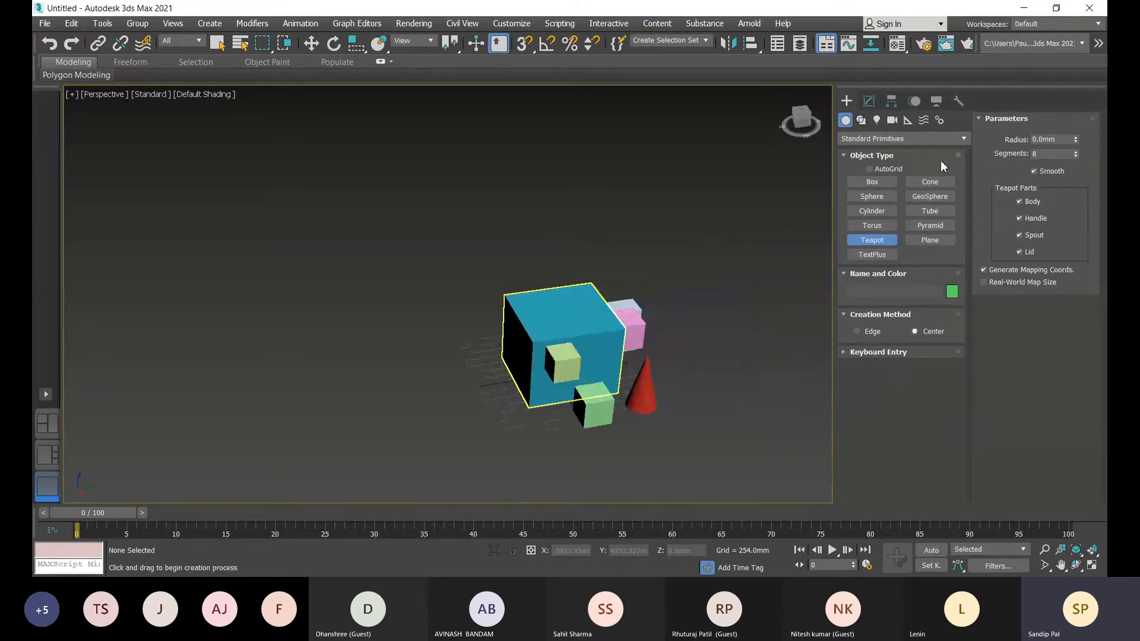
{"action": "left_click", "coordinate": [869, 169]}
{"action": "left_click_drag", "start_coordinate": [558, 307], "coordinate": [603, 320]}
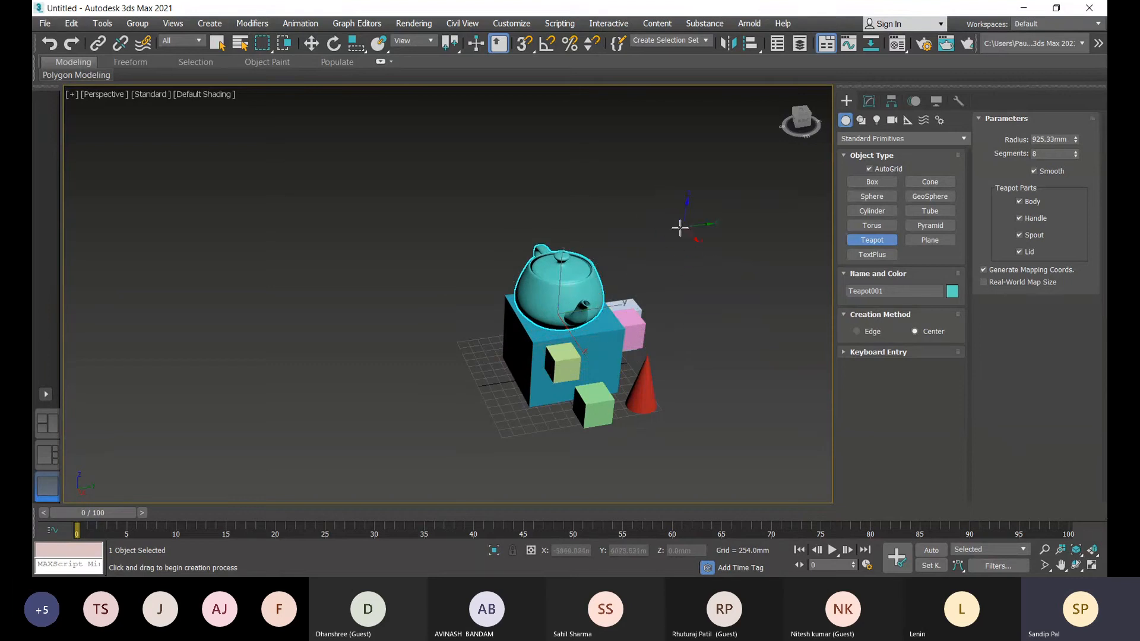
{"action": "left_click", "coordinate": [869, 170]}
{"action": "key", "text": "r"}
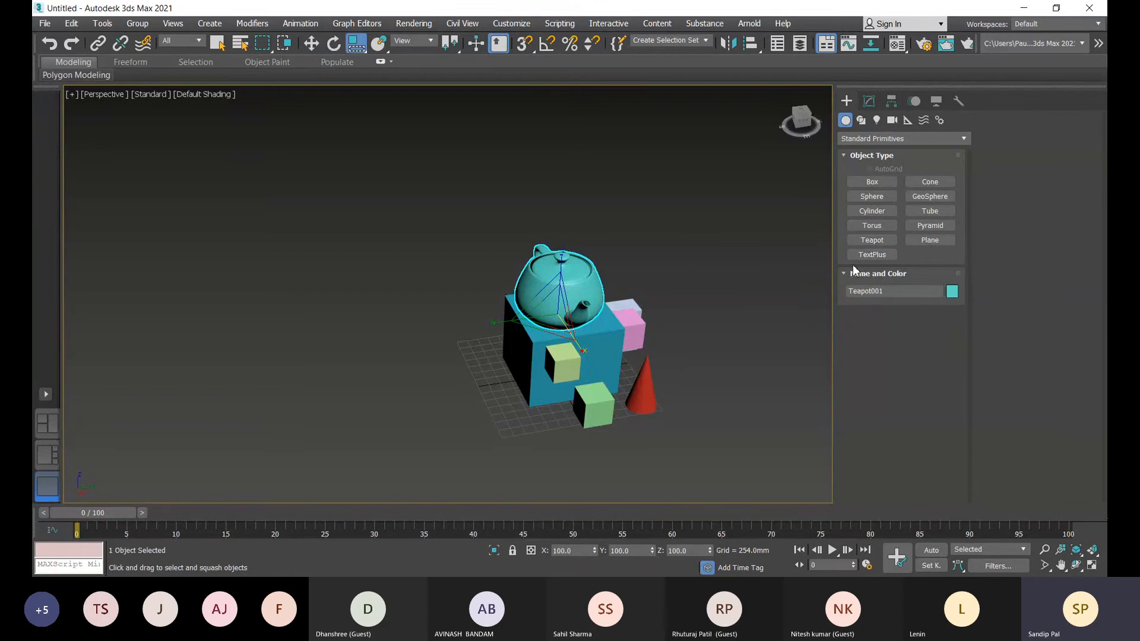
- Change the teapot's object color to red from the 3ds Max palette
{"action": "middle_click_drag", "start_coordinate": [675, 277], "coordinate": [663, 283]}
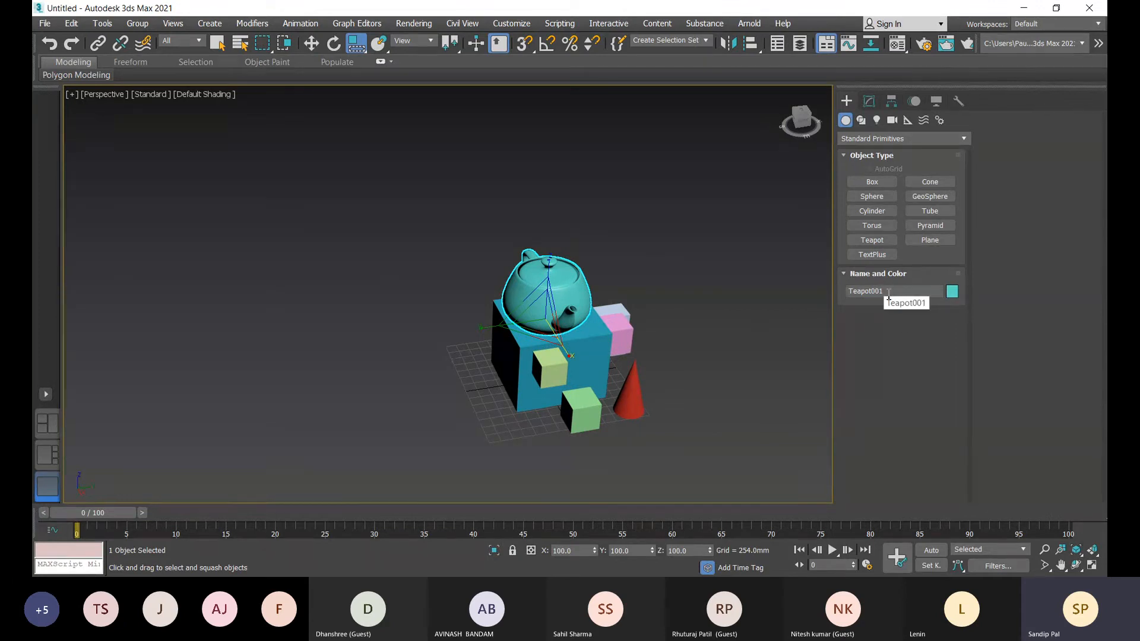
{"action": "left_click", "coordinate": [952, 291]}
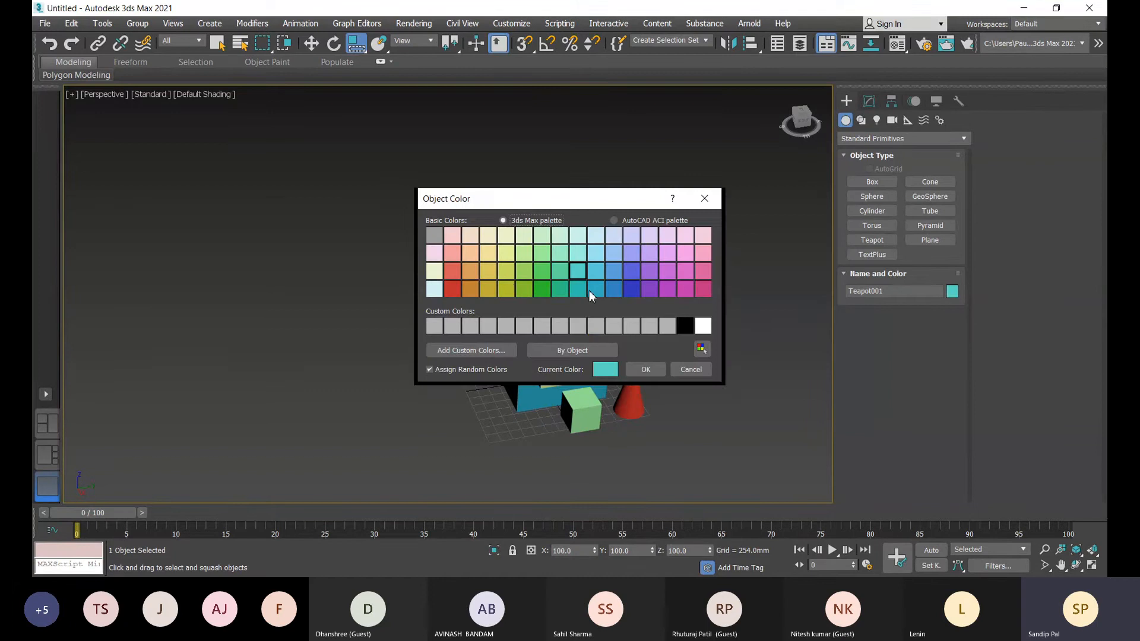
{"action": "left_click", "coordinate": [454, 272]}
{"action": "left_click", "coordinate": [646, 369]}
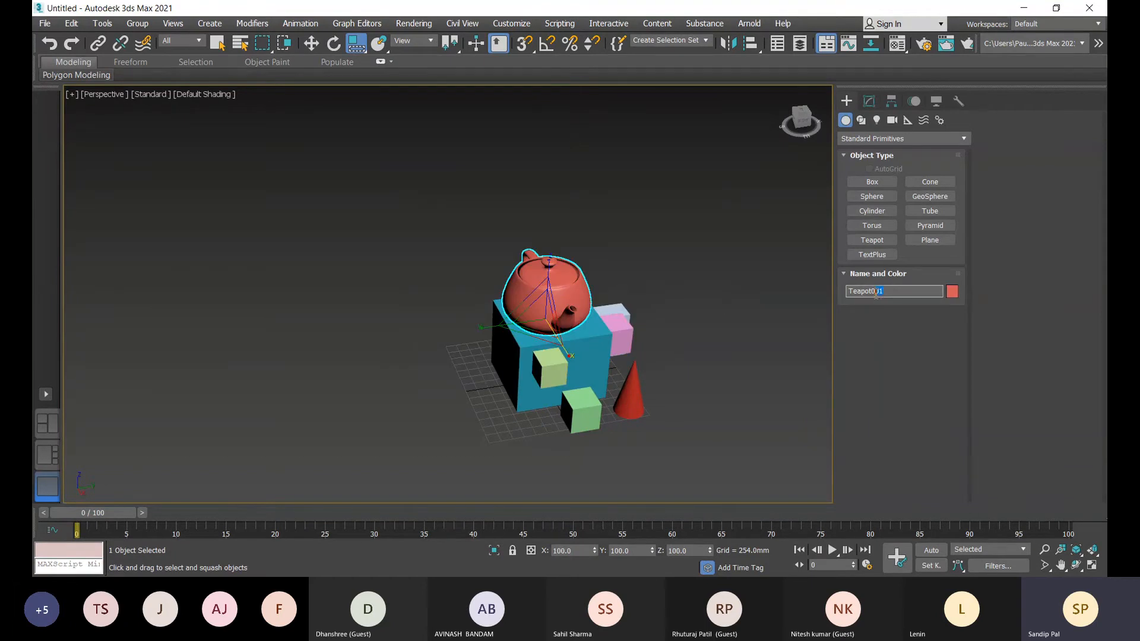
- Rename the teapot as pot
{"action": "key", "text": "BackSpace"}
{"action": "left_click", "coordinate": [864, 292]}
{"action": "key", "text": "BackSpace"}
{"action": "key", "text": "BackSpace"}
{"action": "key", "text": "BackSpace"}
- Remove the teapot's spout, lid and handle, keeping only the body, and squash-scale it along Z to about 184%
{"action": "left_click", "coordinate": [869, 103]}
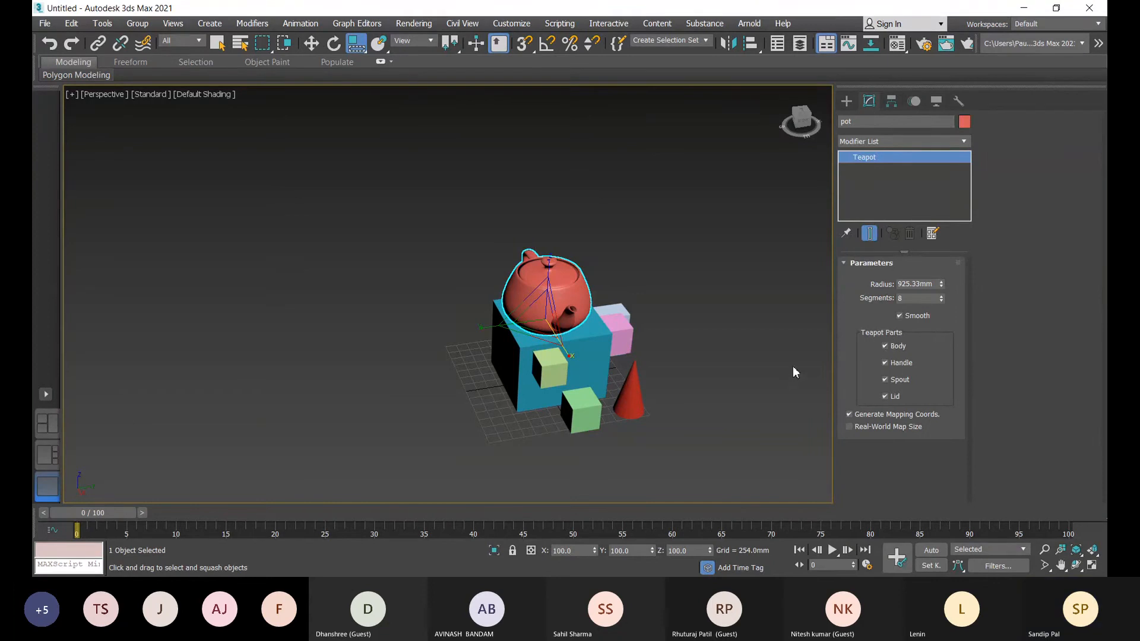
{"action": "left_click", "coordinate": [885, 380]}
{"action": "left_click", "coordinate": [884, 396]}
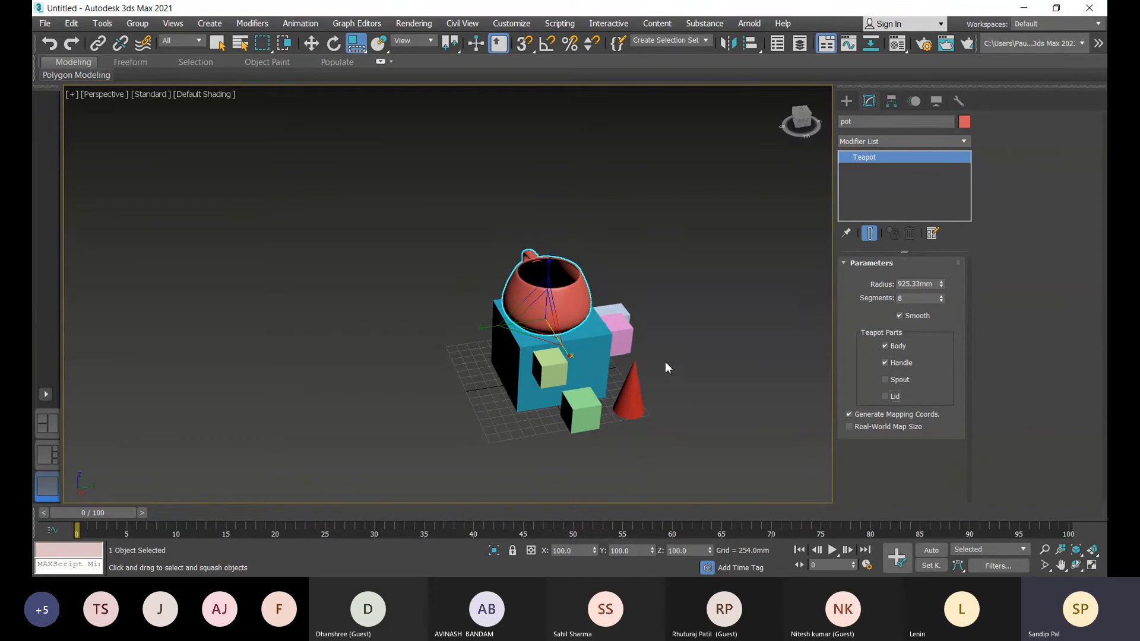
{"action": "middle_click_drag", "start_coordinate": [664, 362], "coordinate": [749, 346], "text": "alt"}
{"action": "left_click", "coordinate": [885, 362]}
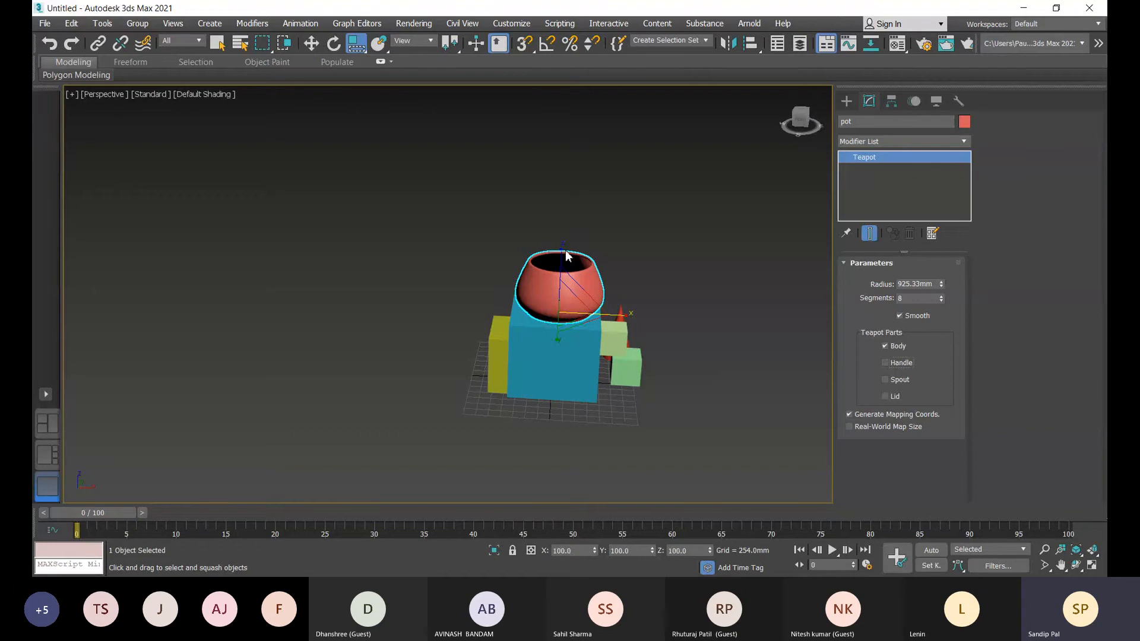
{"action": "left_click_drag", "start_coordinate": [563, 246], "coordinate": [558, 212]}
{"action": "middle_click_drag", "start_coordinate": [632, 282], "coordinate": [638, 325], "text": "alt"}
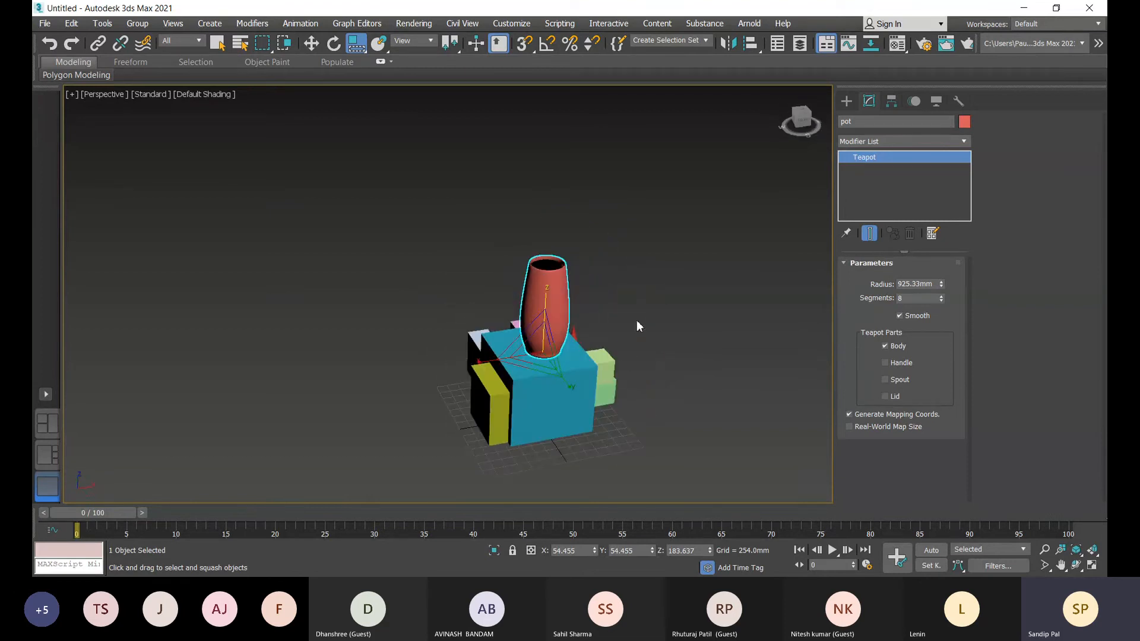
- Create a TextPlus object reading TechnoStruct on the XZ plane in front of the boxes
{"action": "left_click", "coordinate": [847, 101]}
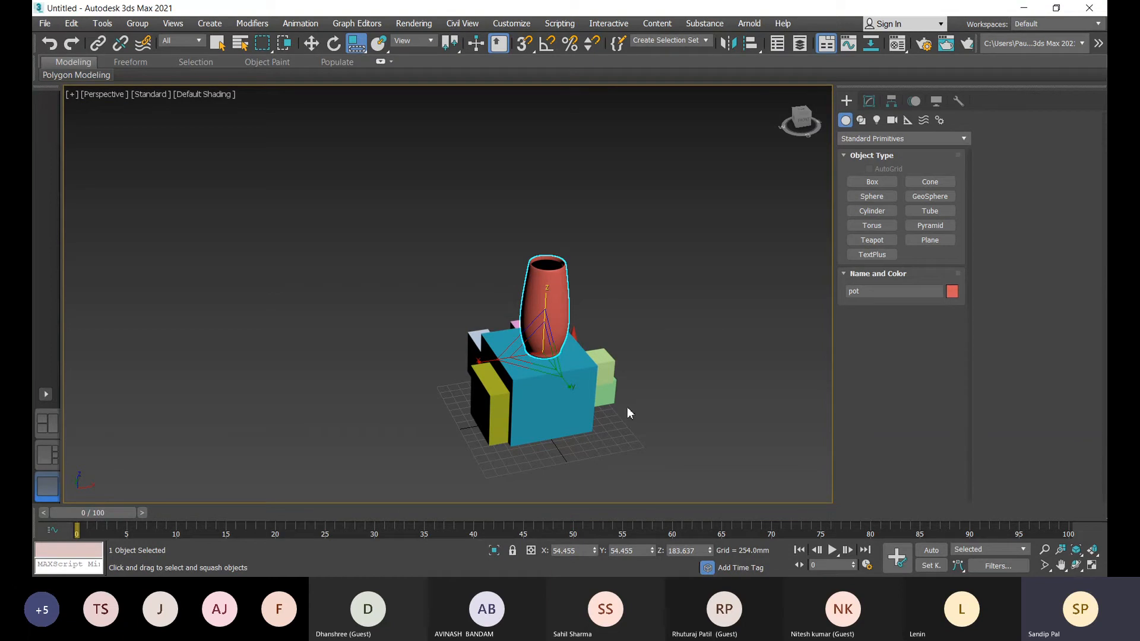
{"action": "middle_click_drag", "start_coordinate": [626, 407], "coordinate": [637, 406]}
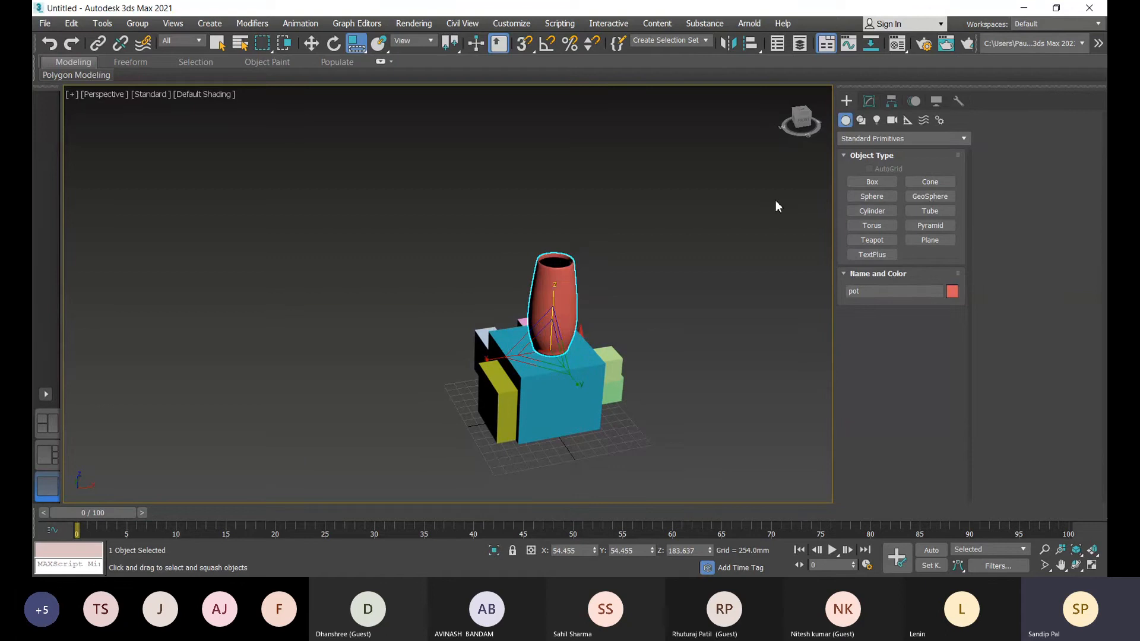
{"action": "left_click", "coordinate": [885, 255]}
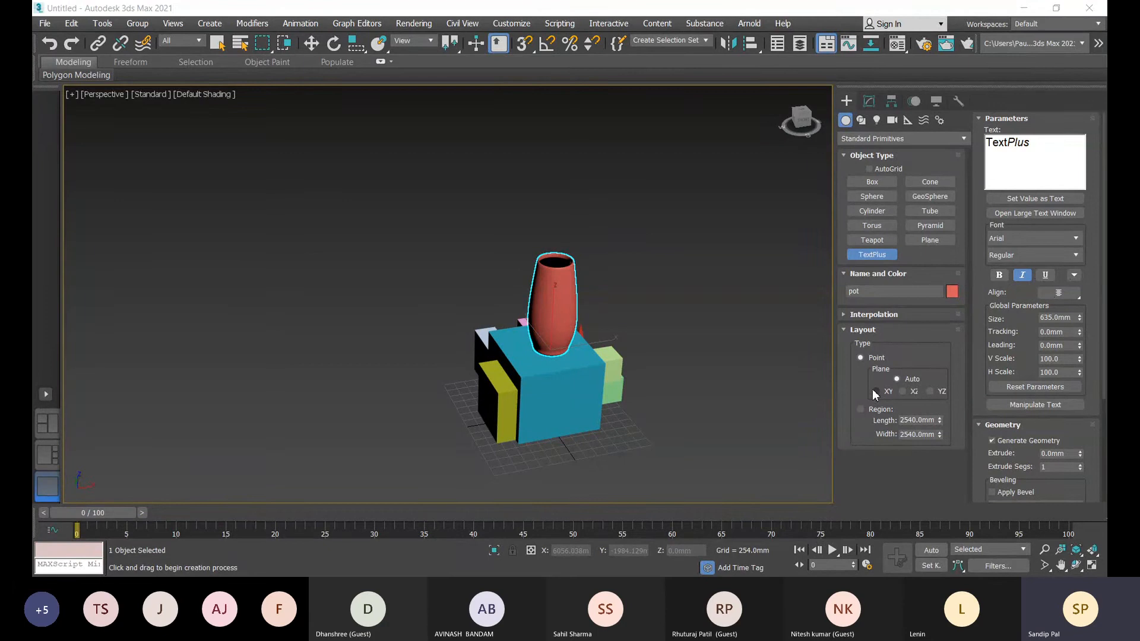
{"action": "left_click", "coordinate": [903, 394]}
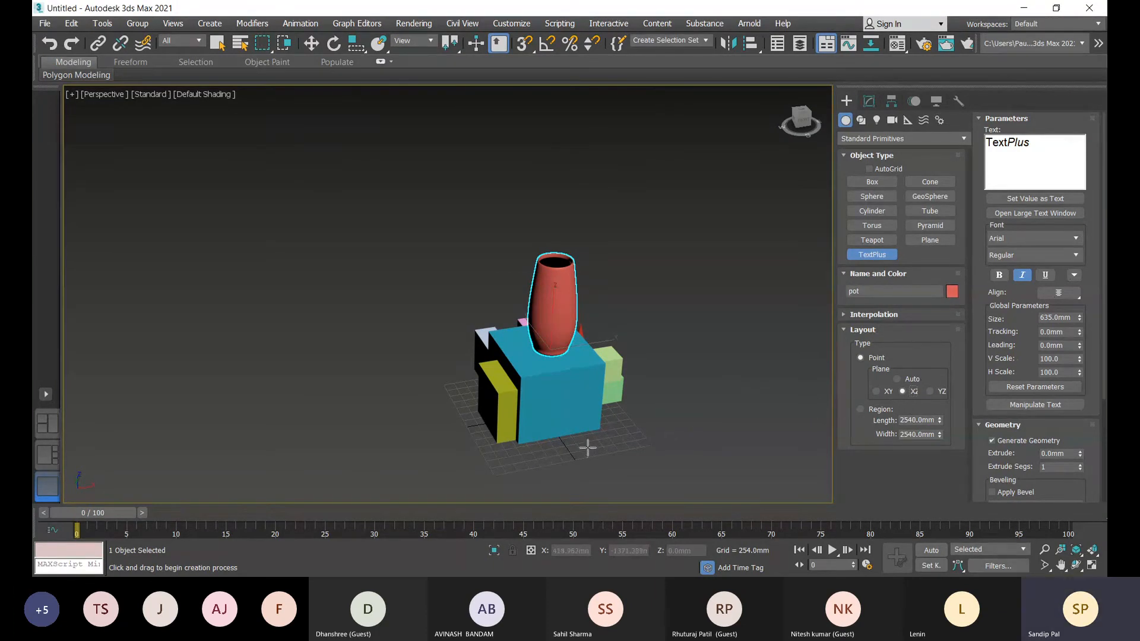
{"action": "middle_click_drag", "start_coordinate": [587, 447], "coordinate": [579, 443]}
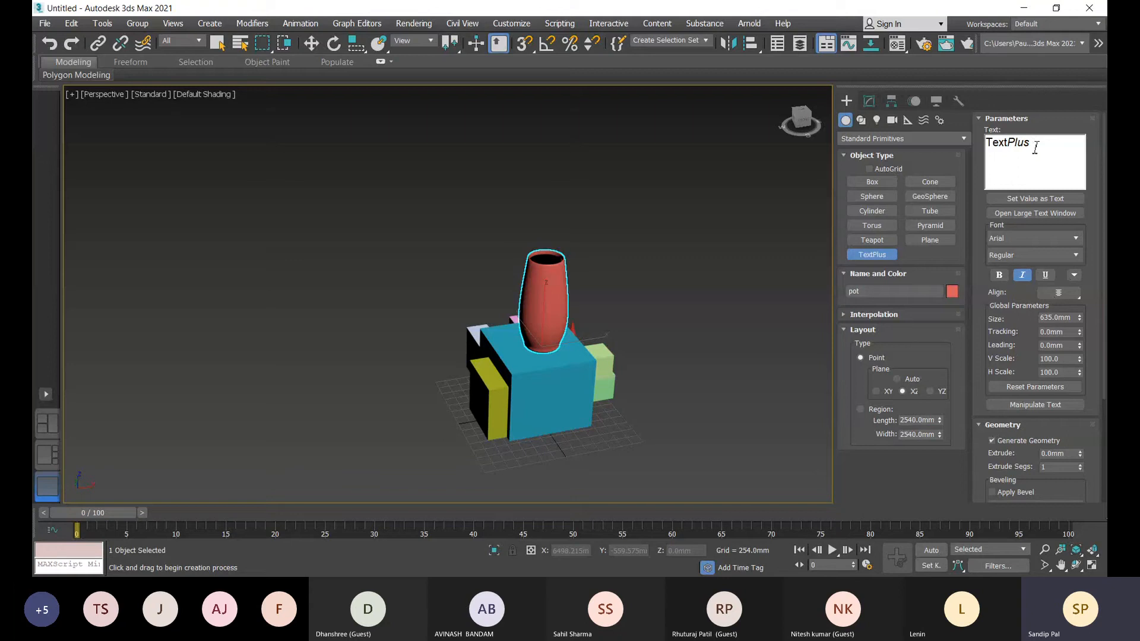
{"action": "double_click", "coordinate": [1035, 149]}
{"action": "type", "text": "T"}
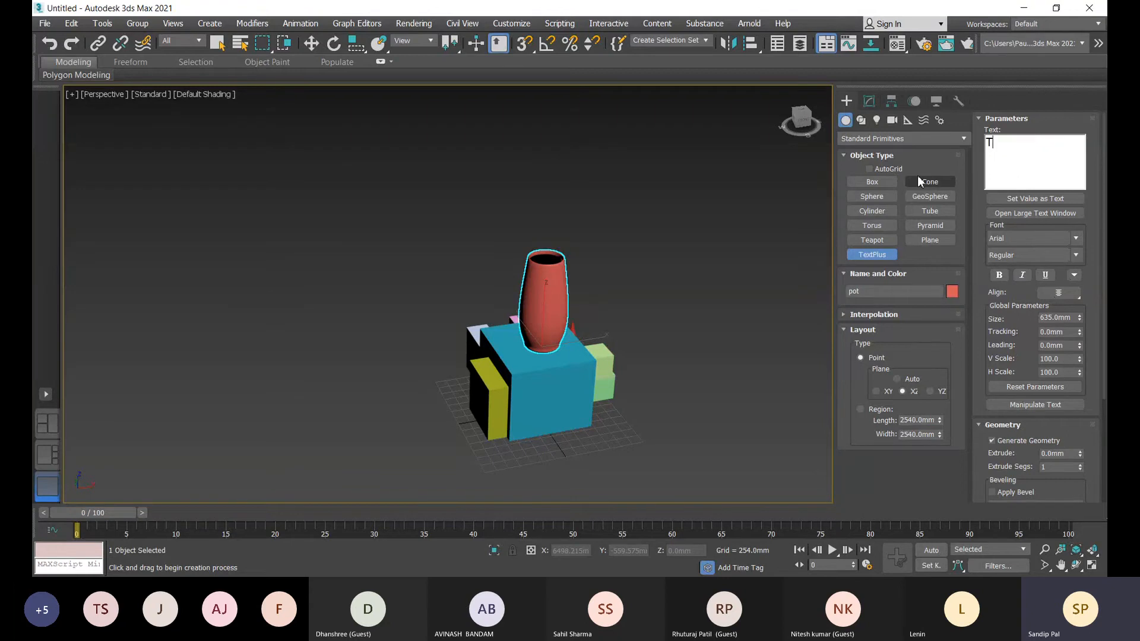
{"action": "type", "text": "echnoStruct"}
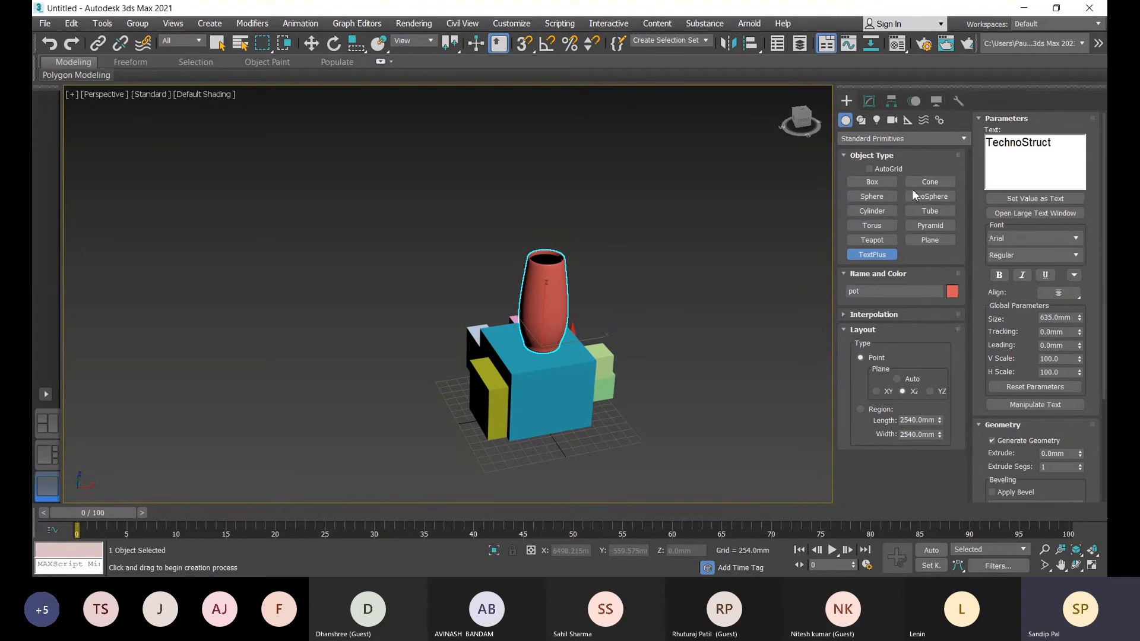
{"action": "mouse_move", "coordinate": [509, 450]}
{"action": "left_mouse_down"}
{"action": "mouse_move", "coordinate": [532, 451]}
{"action": "mouse_move", "coordinate": [499, 453]}
{"action": "mouse_move", "coordinate": [521, 454]}
{"action": "mouse_move", "coordinate": [509, 455]}
{"action": "left_mouse_up"}
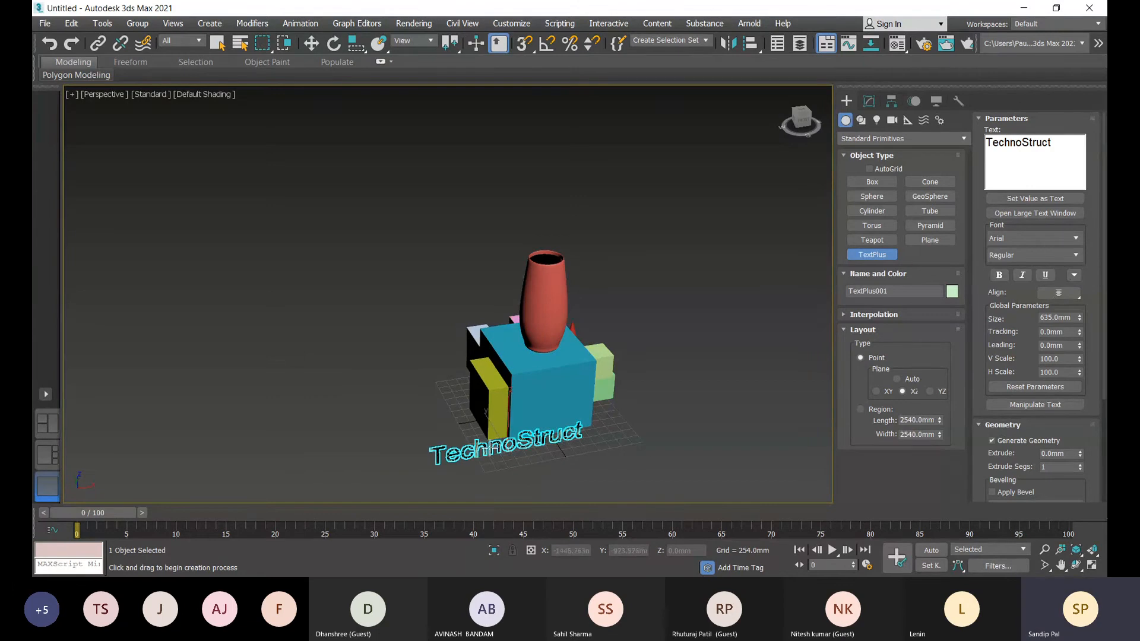
{"action": "middle_click_drag", "start_coordinate": [631, 425], "coordinate": [645, 417]}
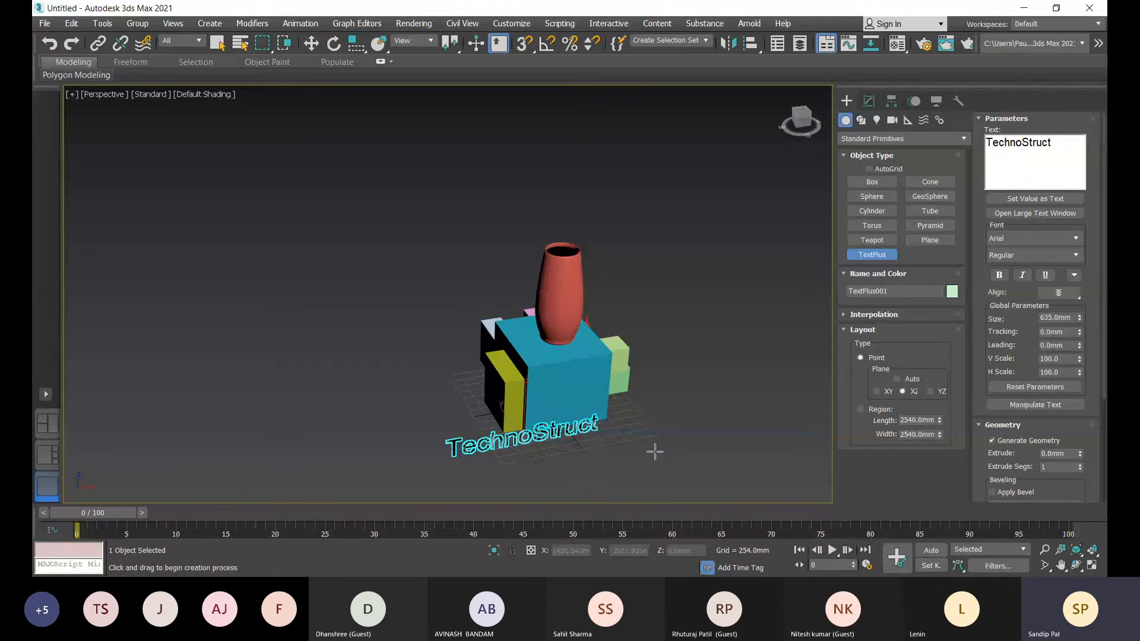
{"action": "key", "text": "r"}
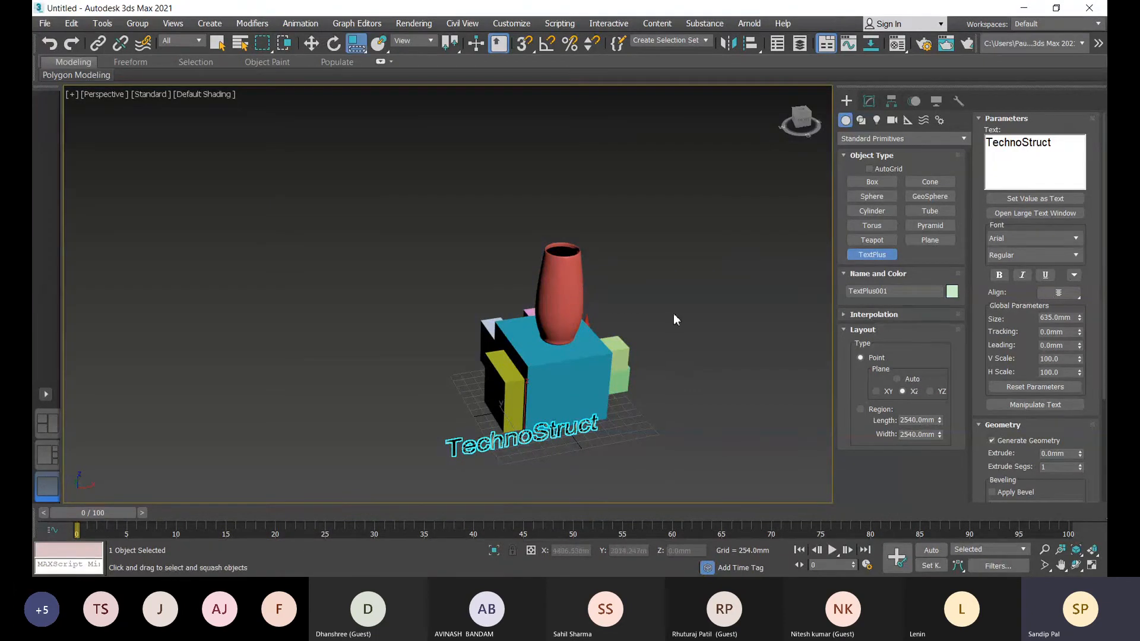
- Examine the flat letters of the TechnoStruct text up close and bring up its modification settings
{"action": "scroll", "coordinate": [561, 443], "scroll_direction": "up", "scroll_amount": 10}
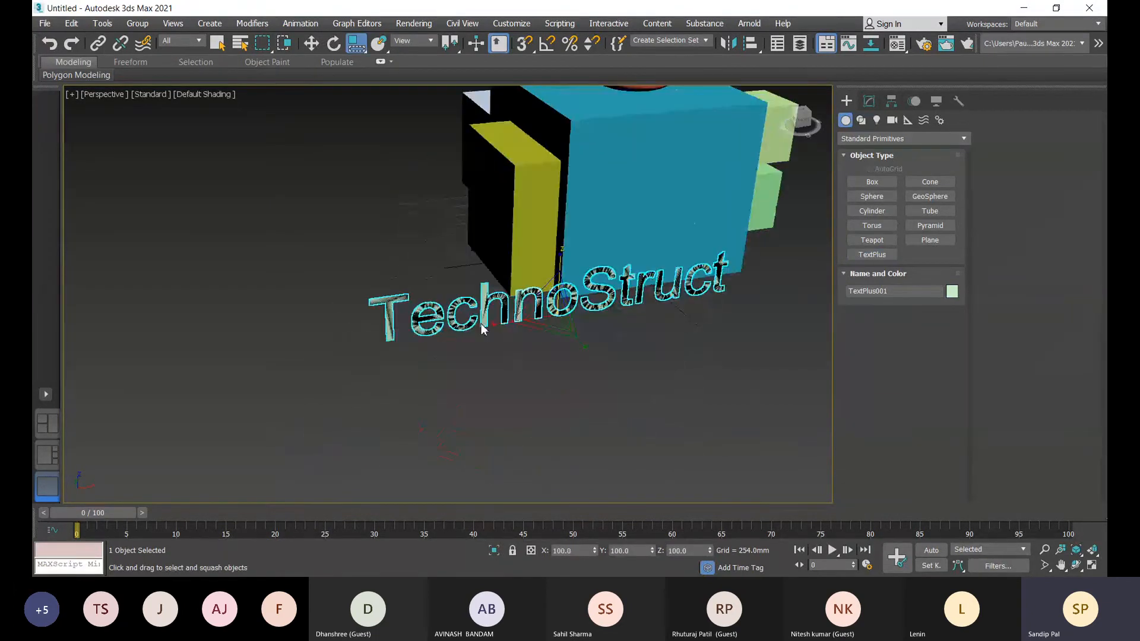
{"action": "scroll", "coordinate": [531, 333], "scroll_direction": "down", "scroll_amount": 2}
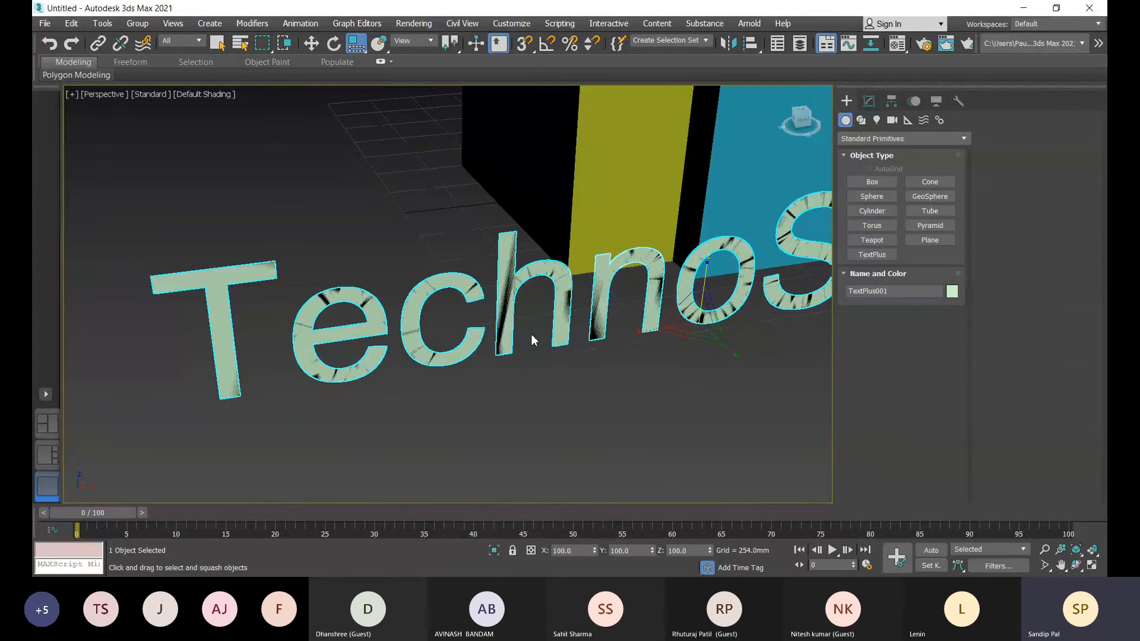
{"action": "middle_click_drag", "start_coordinate": [531, 334], "coordinate": [451, 390]}
{"action": "scroll", "coordinate": [451, 392], "scroll_direction": "down", "scroll_amount": 5}
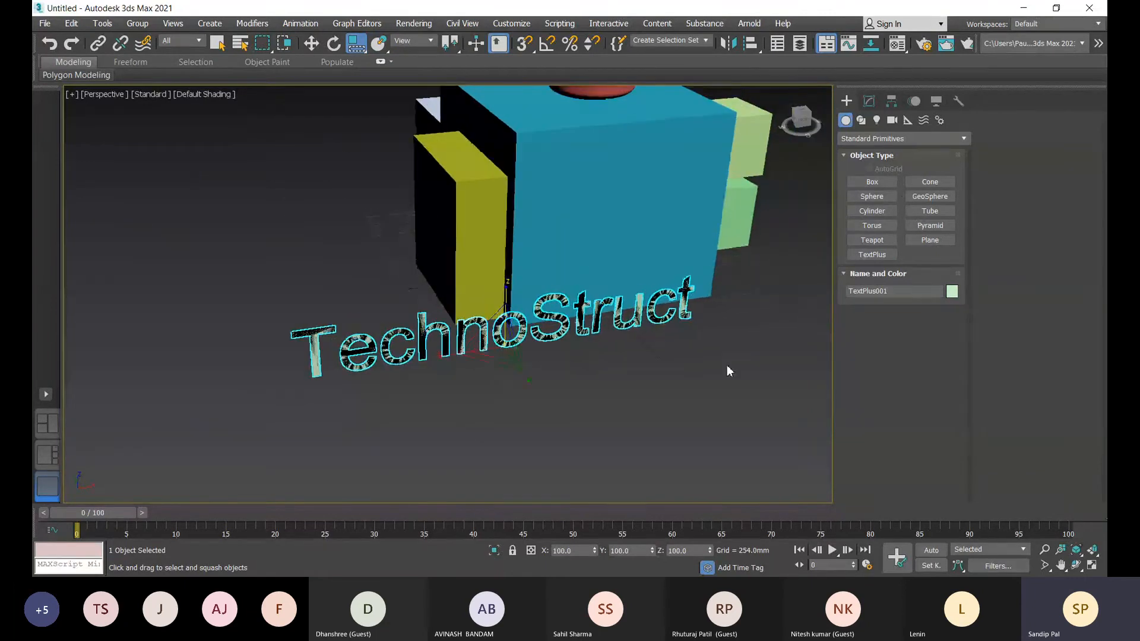
{"action": "left_click", "coordinate": [867, 104]}
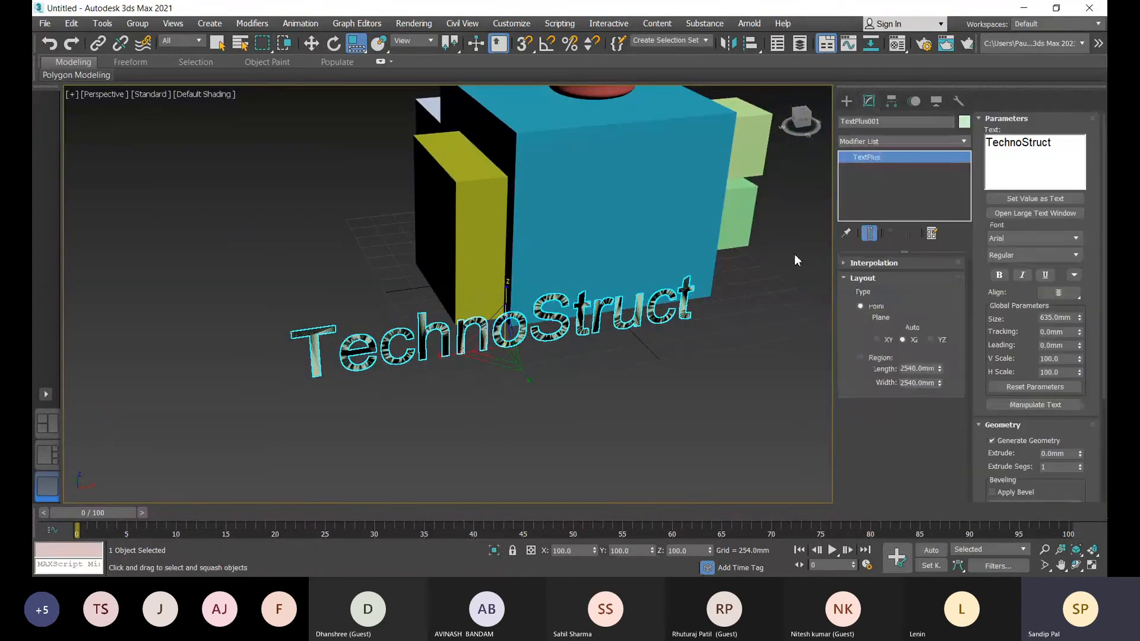
{"action": "left_click", "coordinate": [878, 142]}
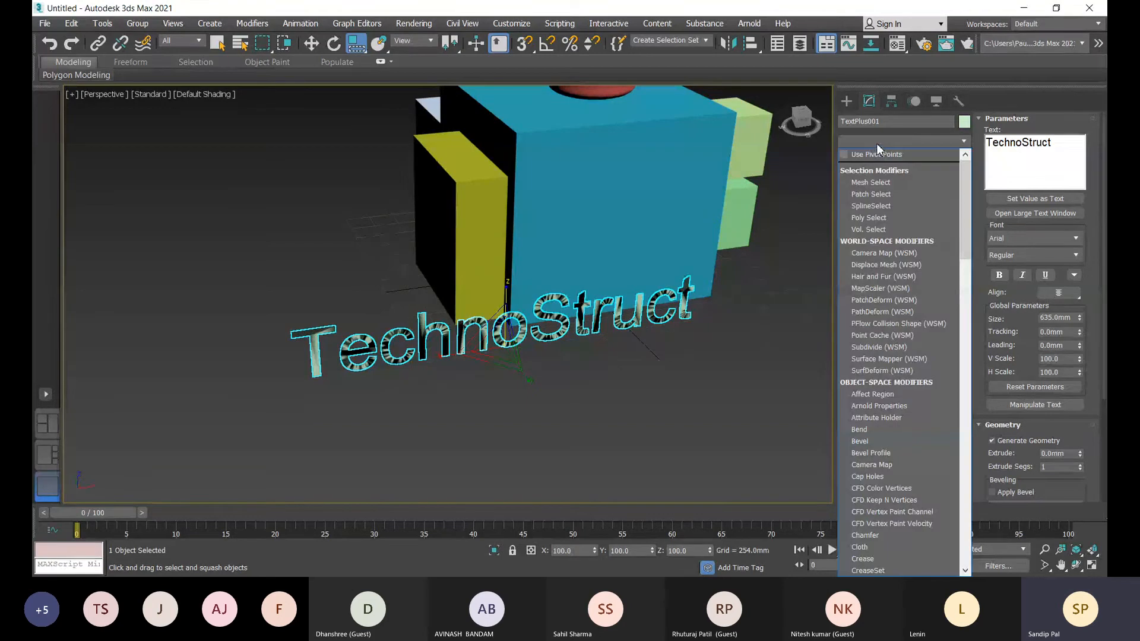
{"action": "key", "text": "e"}
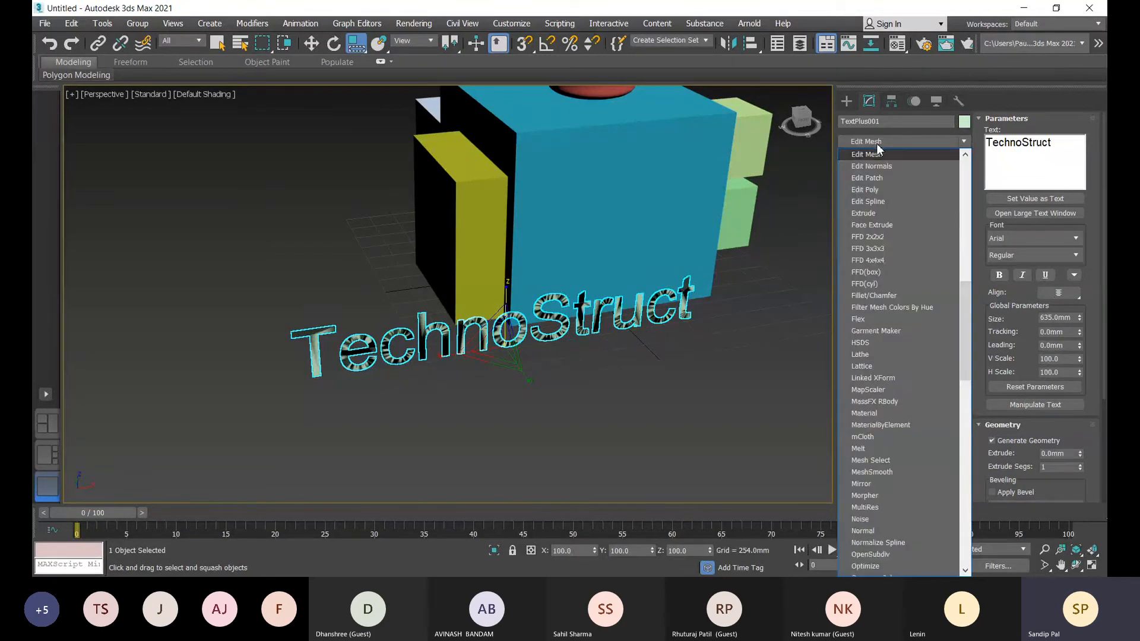
{"action": "key", "text": "x"}
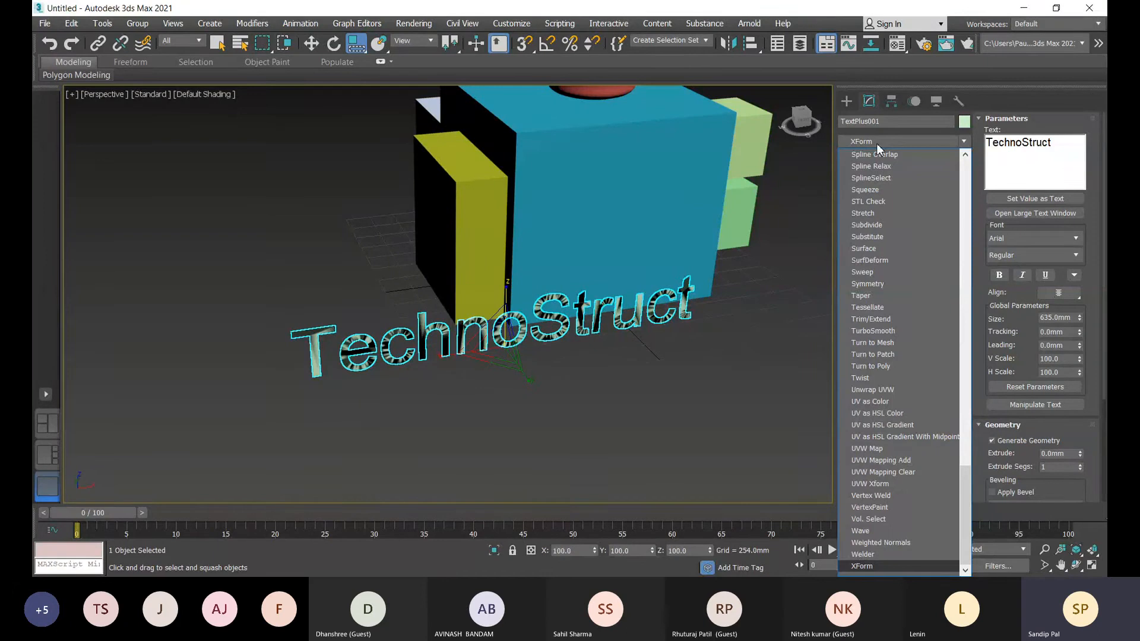
{"action": "left_click", "coordinate": [905, 138]}
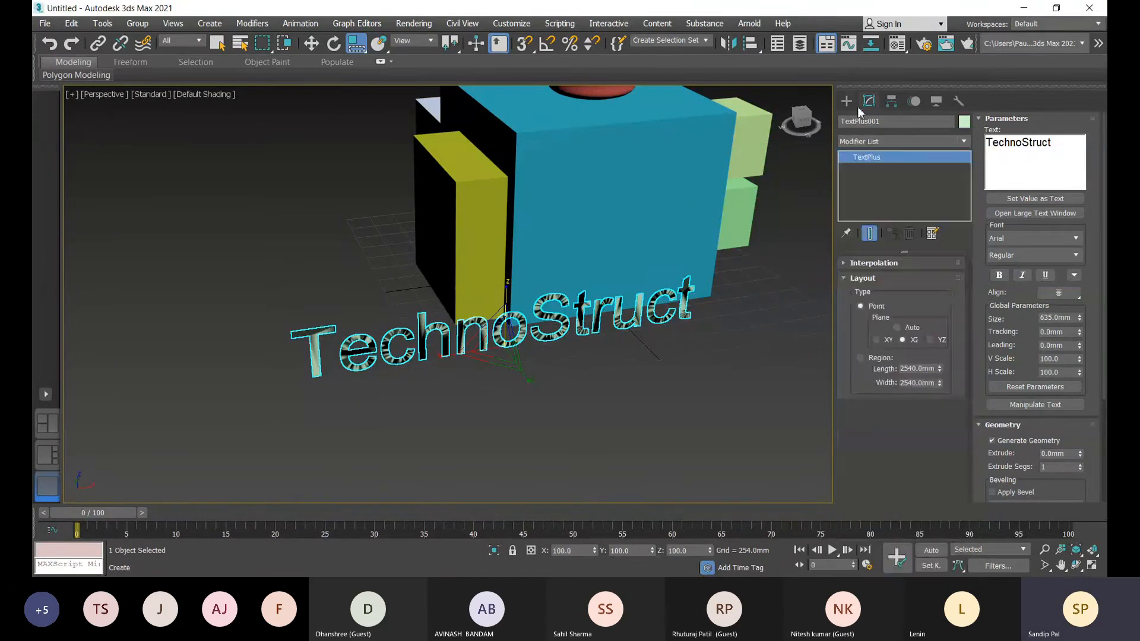
- Add an Extrude modifier to the TechnoStruct text and set its amount to 203.2 mm
{"action": "left_click", "coordinate": [890, 141]}
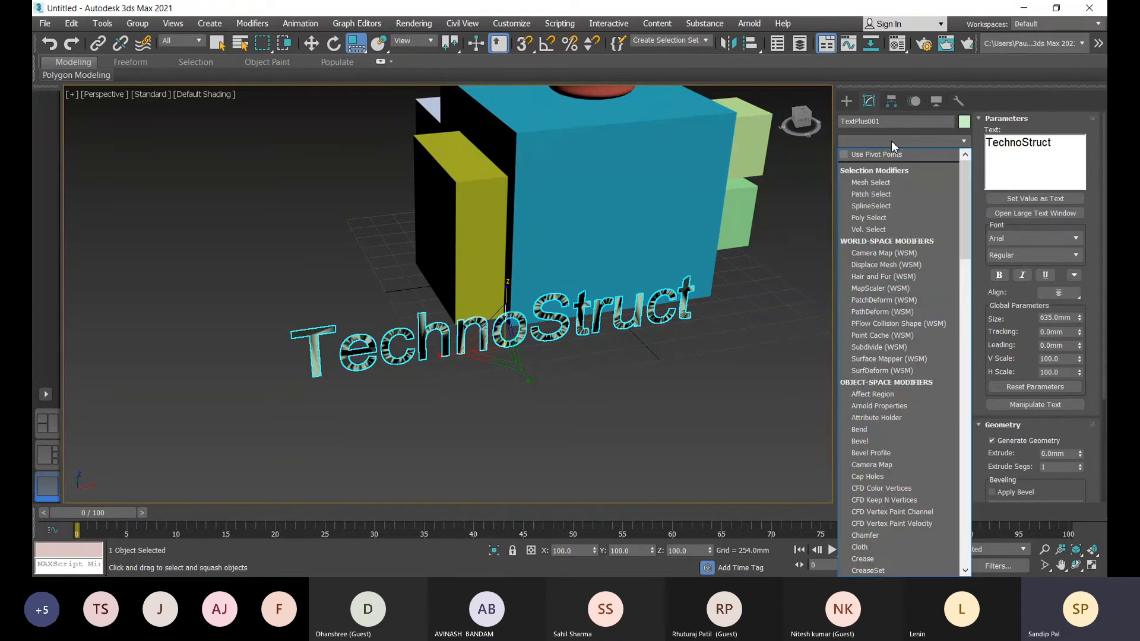
{"action": "type", "text": "ex"}
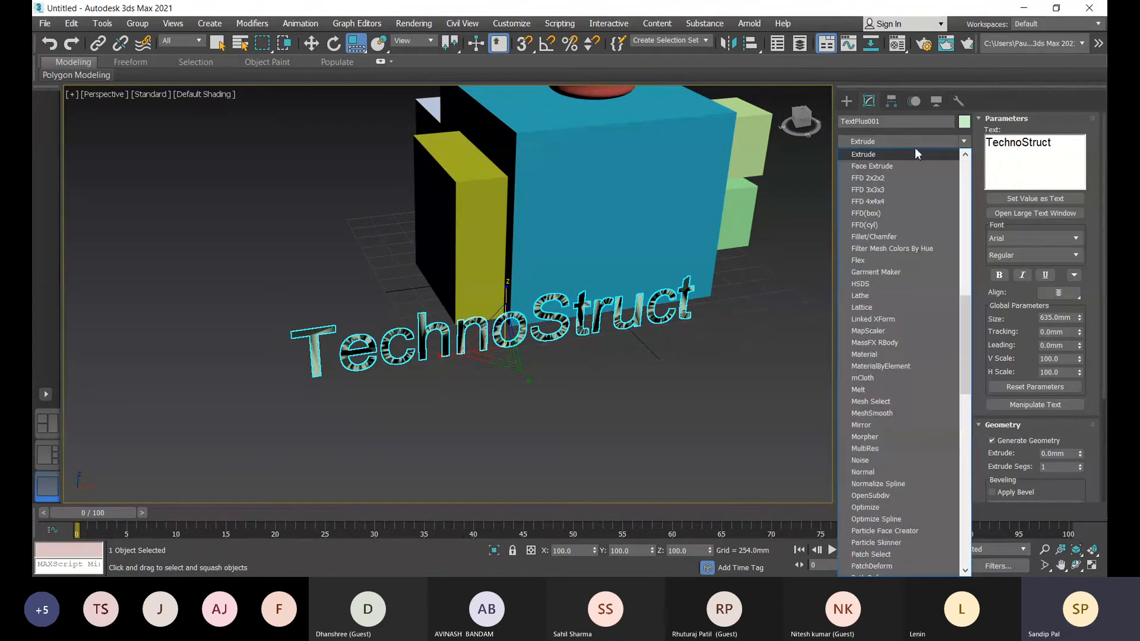
{"action": "left_click", "coordinate": [902, 155]}
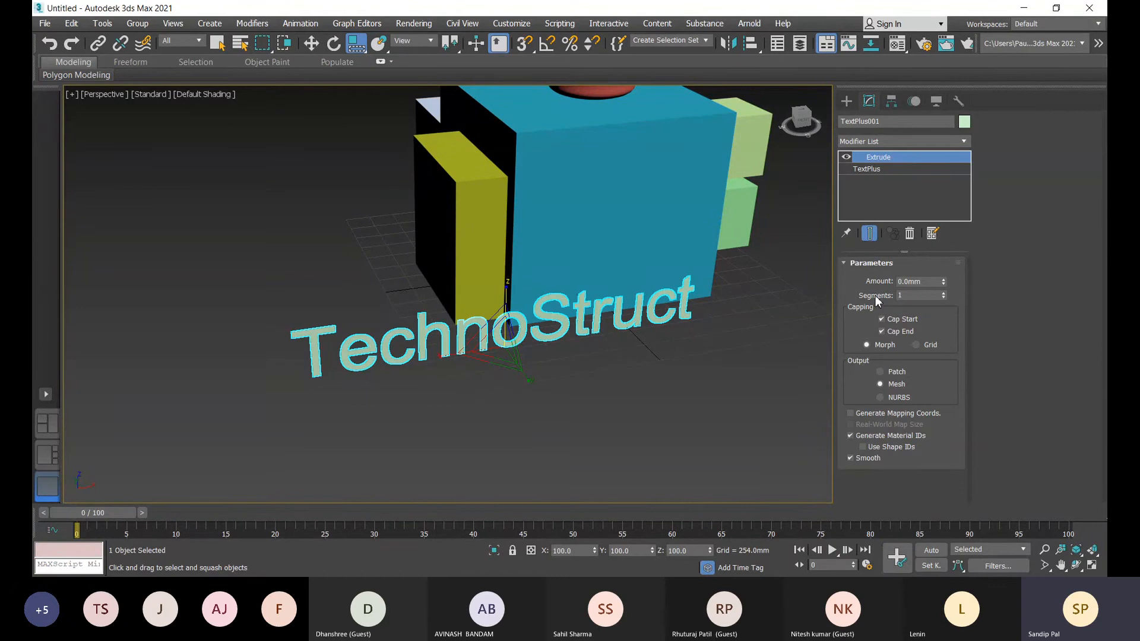
{"action": "left_click_drag", "start_coordinate": [945, 281], "coordinate": [944, 270]}
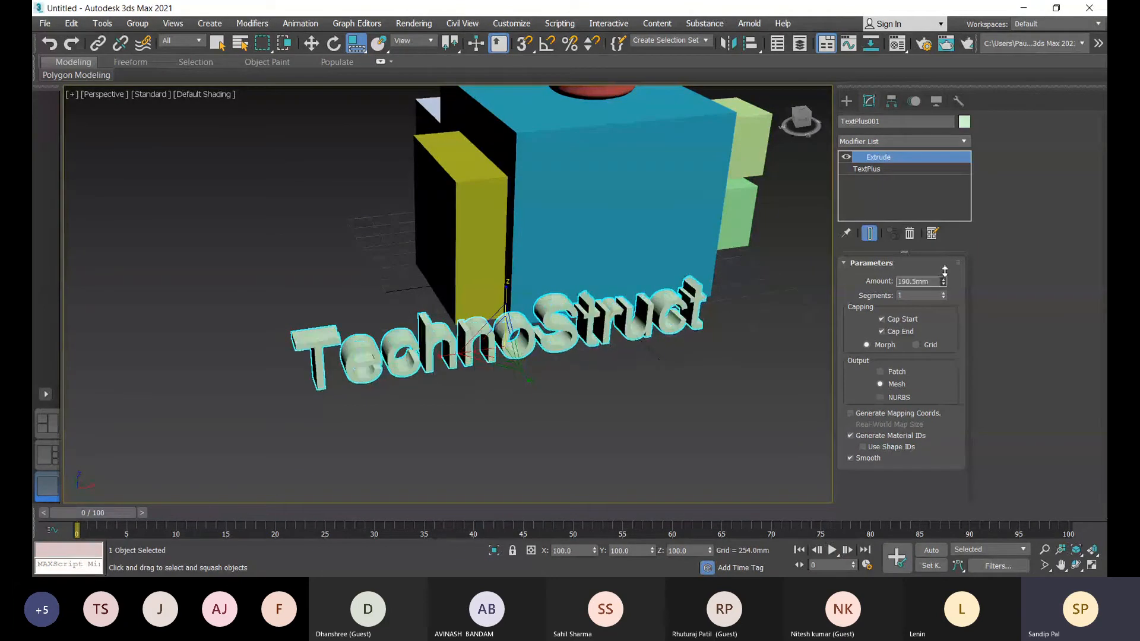
{"action": "left_click_drag", "start_coordinate": [945, 271], "coordinate": [944, 271]}
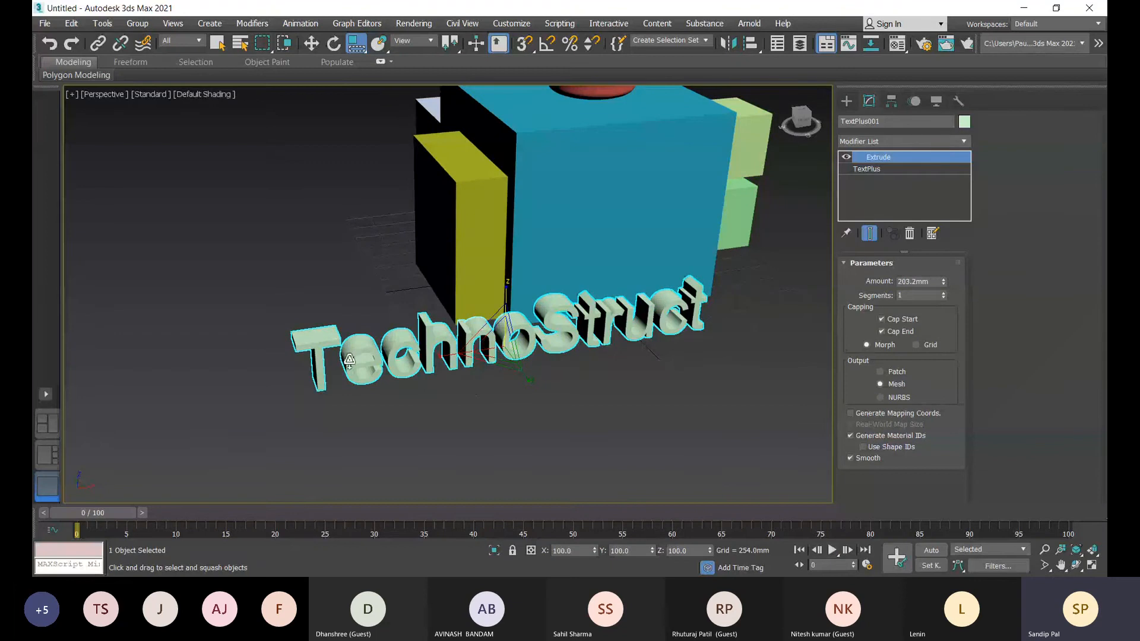
- Show the viewport in Wireframe Override and set the TechnoStruct text's Extrude segments to 9
{"action": "left_click", "coordinate": [190, 94]}
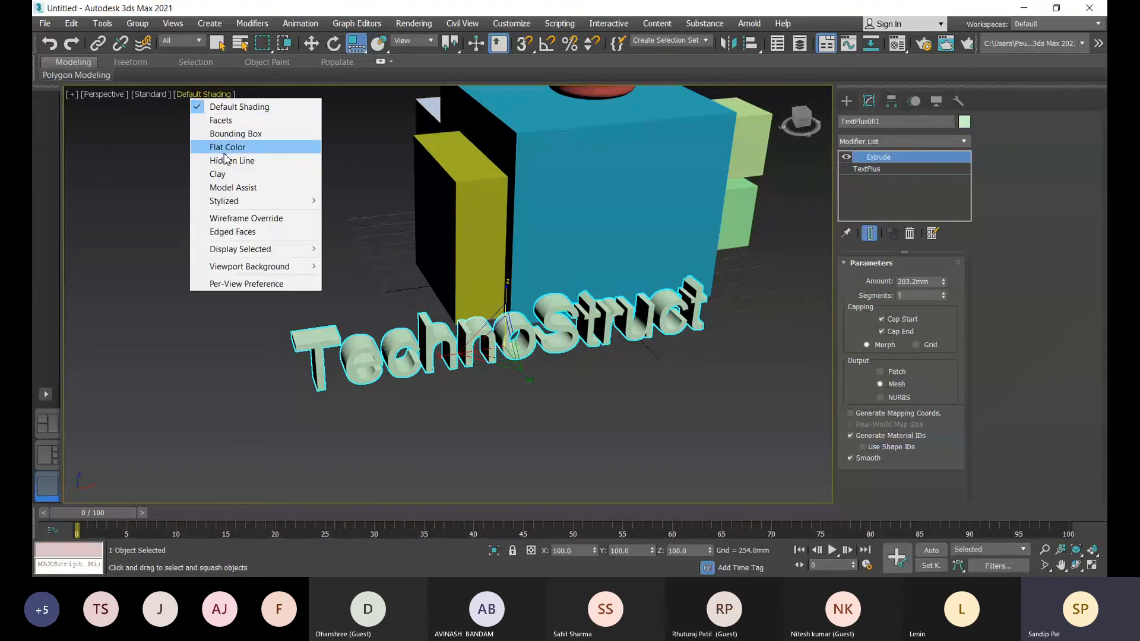
{"action": "left_click", "coordinate": [240, 218]}
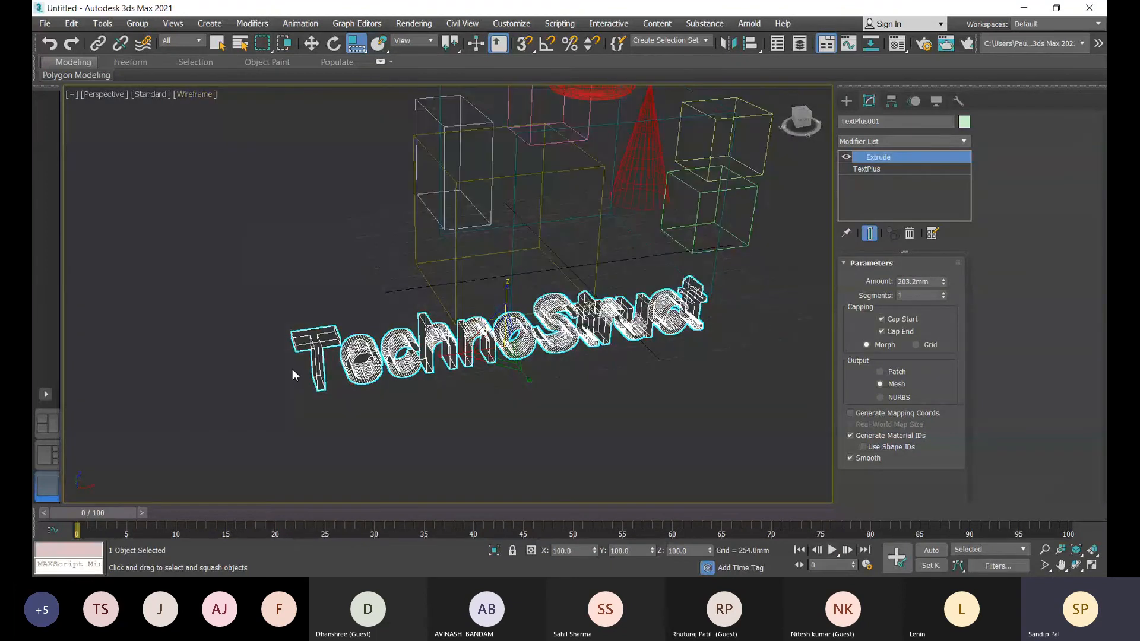
{"action": "scroll", "coordinate": [292, 368], "scroll_direction": "up", "scroll_amount": 3}
{"action": "scroll", "coordinate": [367, 332], "scroll_direction": "up", "scroll_amount": 3}
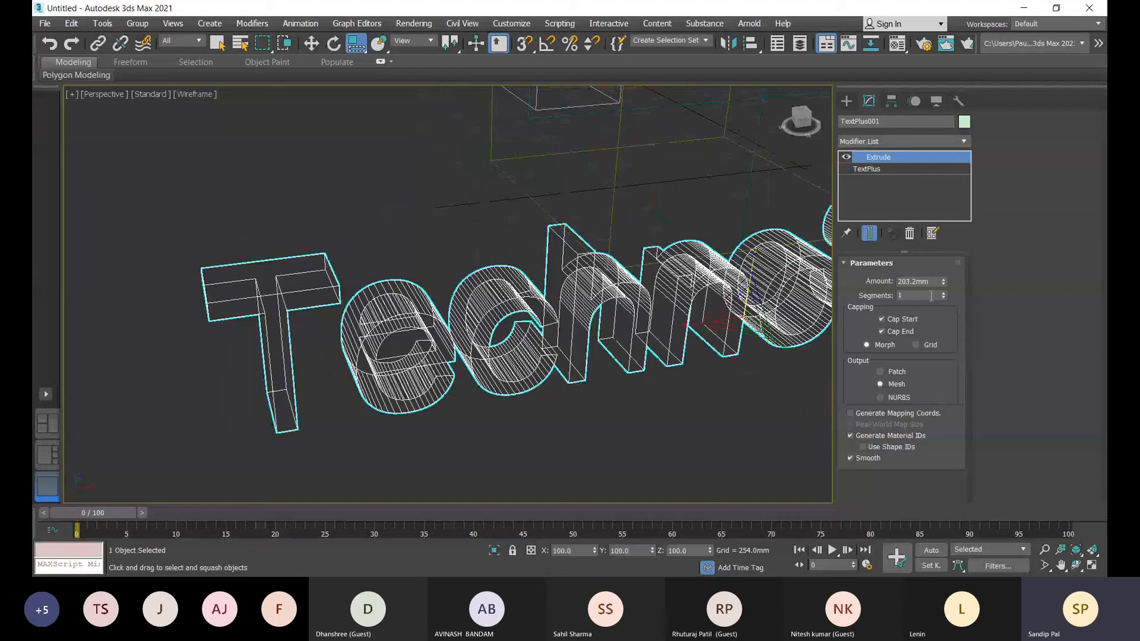
{"action": "left_click_drag", "start_coordinate": [943, 295], "coordinate": [944, 289]}
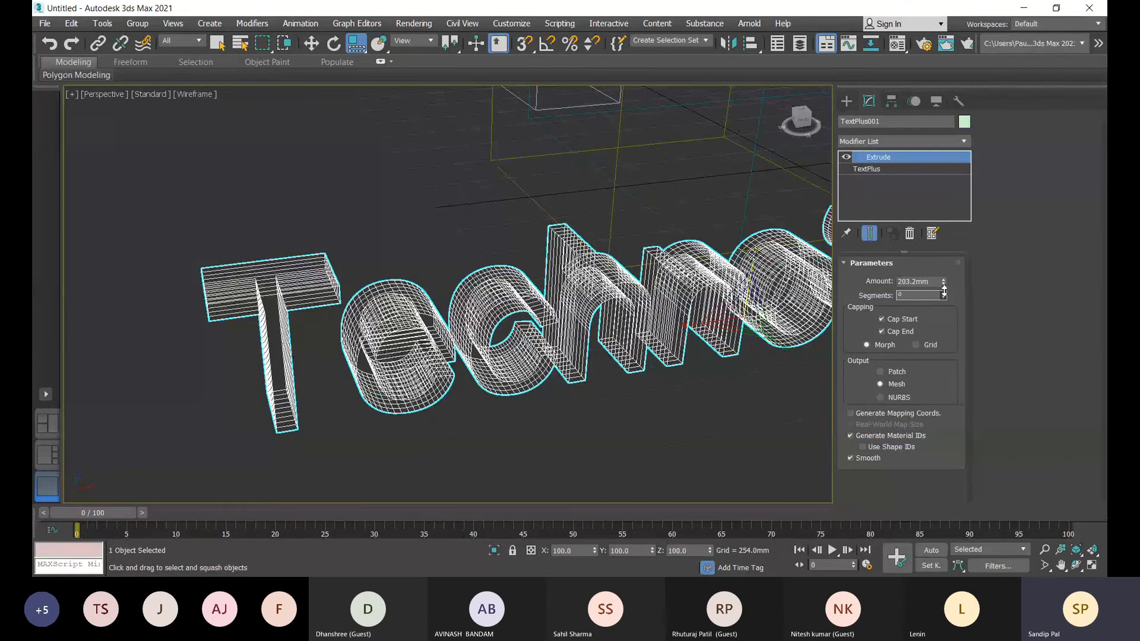
- Examine the extrusion segments on the TechnoStruct letters in wireframe from several angles and up close
{"action": "middle_click_drag", "start_coordinate": [437, 459], "coordinate": [450, 419]}
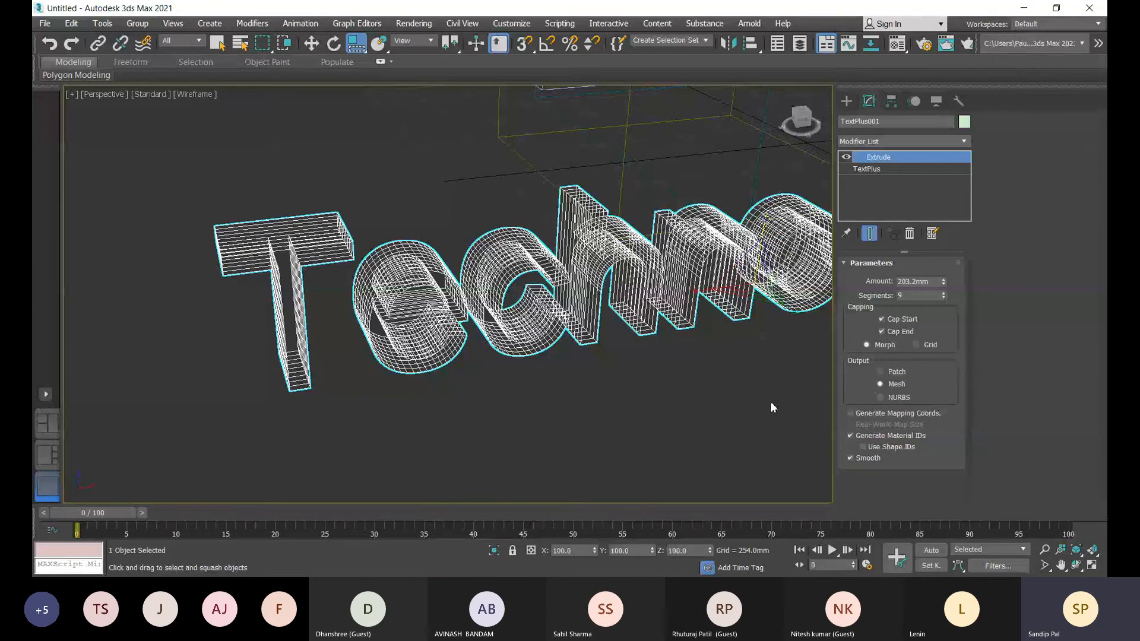
{"action": "middle_click_drag", "start_coordinate": [572, 425], "coordinate": [333, 372], "text": "alt"}
{"action": "scroll", "coordinate": [333, 373], "scroll_direction": "down", "scroll_amount": 8}
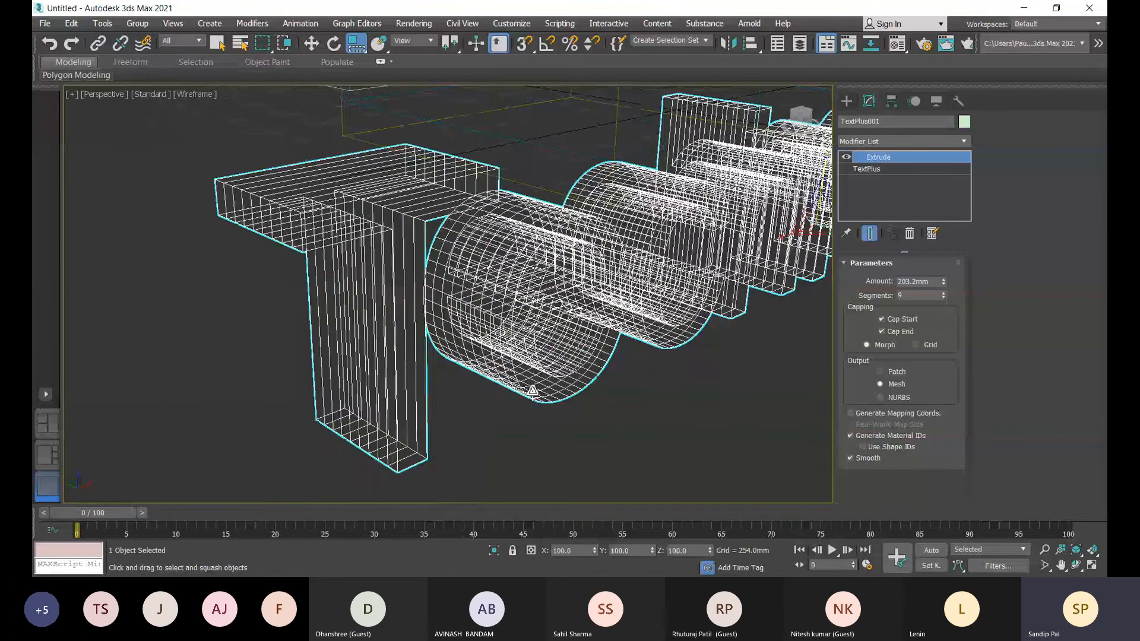
{"action": "middle_click_drag", "start_coordinate": [498, 385], "coordinate": [399, 411], "text": "alt"}
{"action": "scroll", "coordinate": [450, 132], "scroll_direction": "up", "scroll_amount": 2}
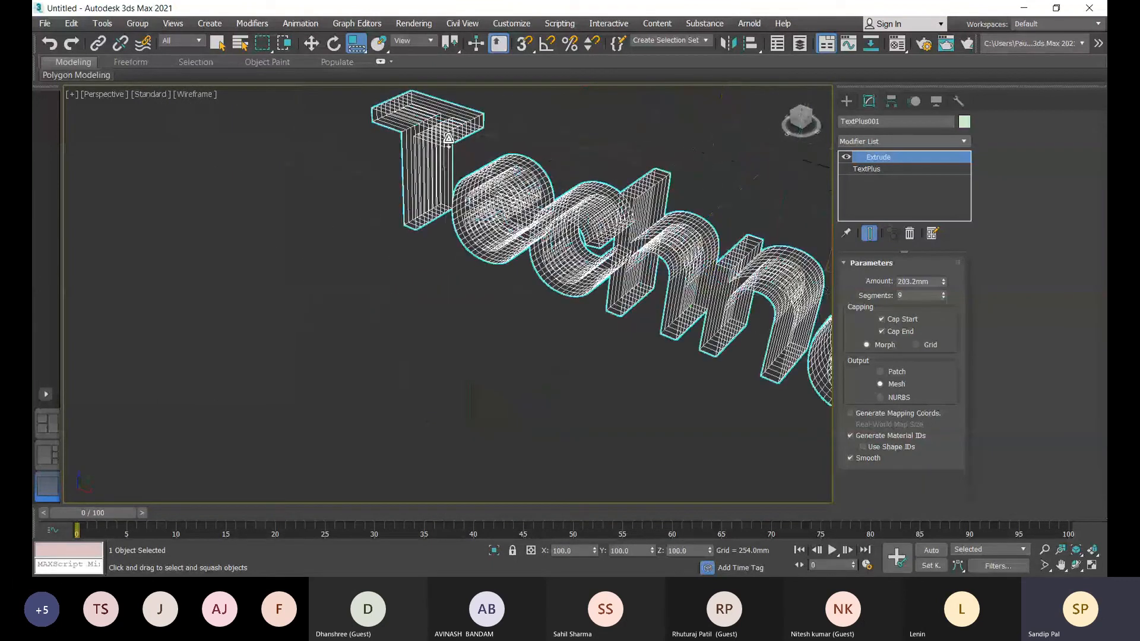
{"action": "scroll", "coordinate": [448, 137], "scroll_direction": "up", "scroll_amount": 2}
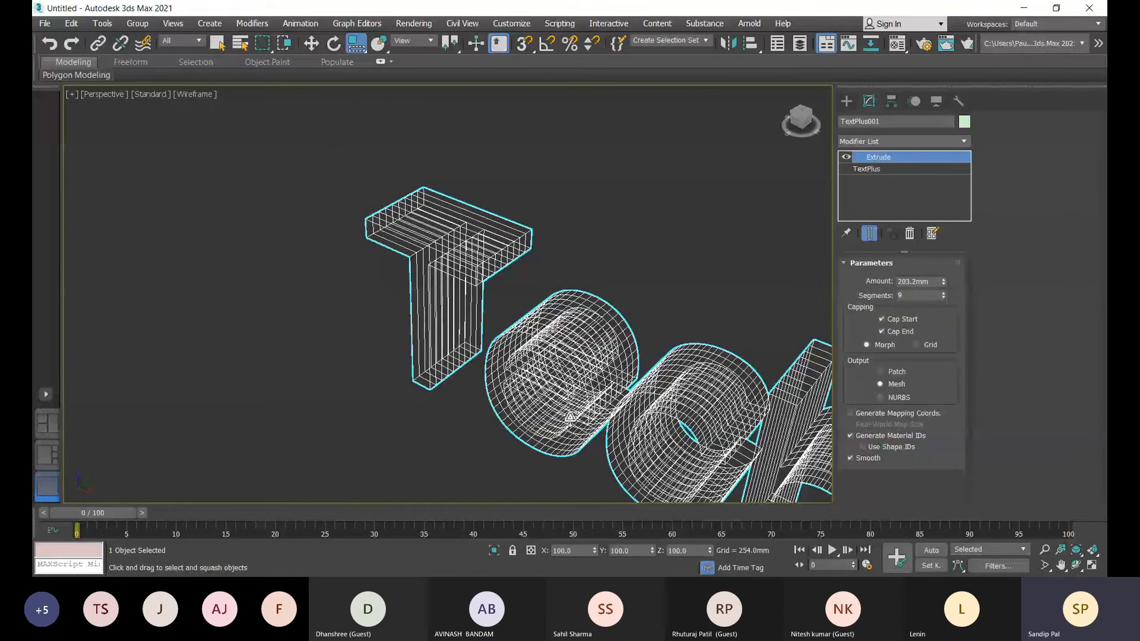
{"action": "double_click", "coordinate": [900, 294]}
- Return the viewport to Default Shading and bring the whole scene of boxes, vase and text into view
{"action": "left_click", "coordinate": [846, 101]}
{"action": "scroll", "coordinate": [611, 365], "scroll_direction": "down", "scroll_amount": 3}
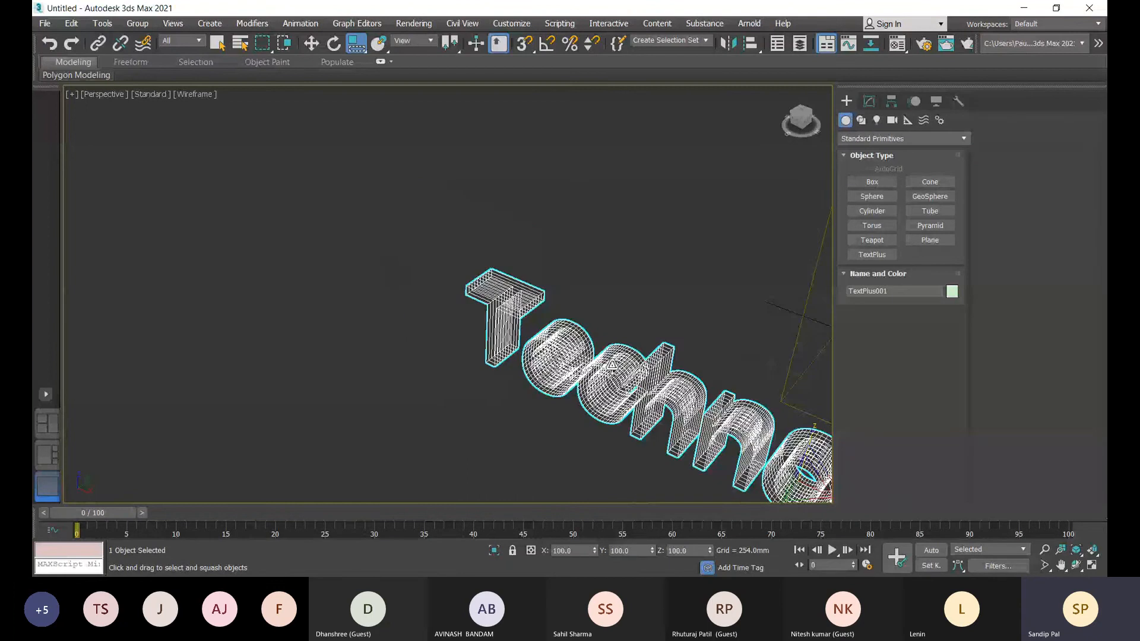
{"action": "scroll", "coordinate": [612, 365], "scroll_direction": "down", "scroll_amount": 4}
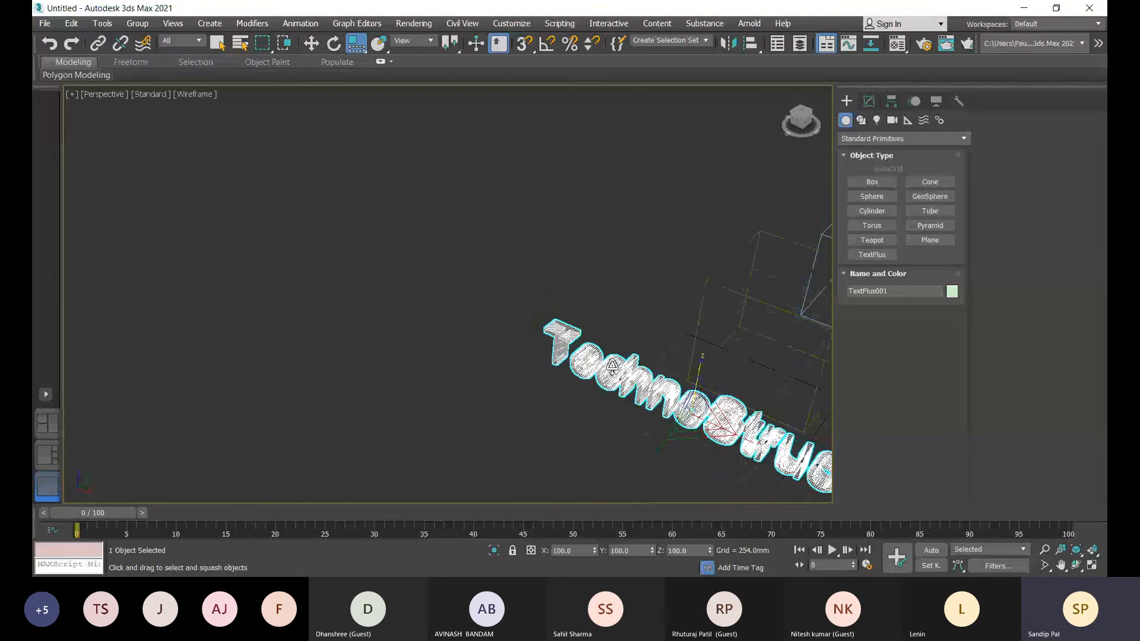
{"action": "scroll", "coordinate": [612, 365], "scroll_direction": "down", "scroll_amount": 3}
{"action": "left_click", "coordinate": [195, 94]}
{"action": "left_click", "coordinate": [249, 104]}
{"action": "scroll", "coordinate": [641, 389], "scroll_direction": "down", "scroll_amount": 2}
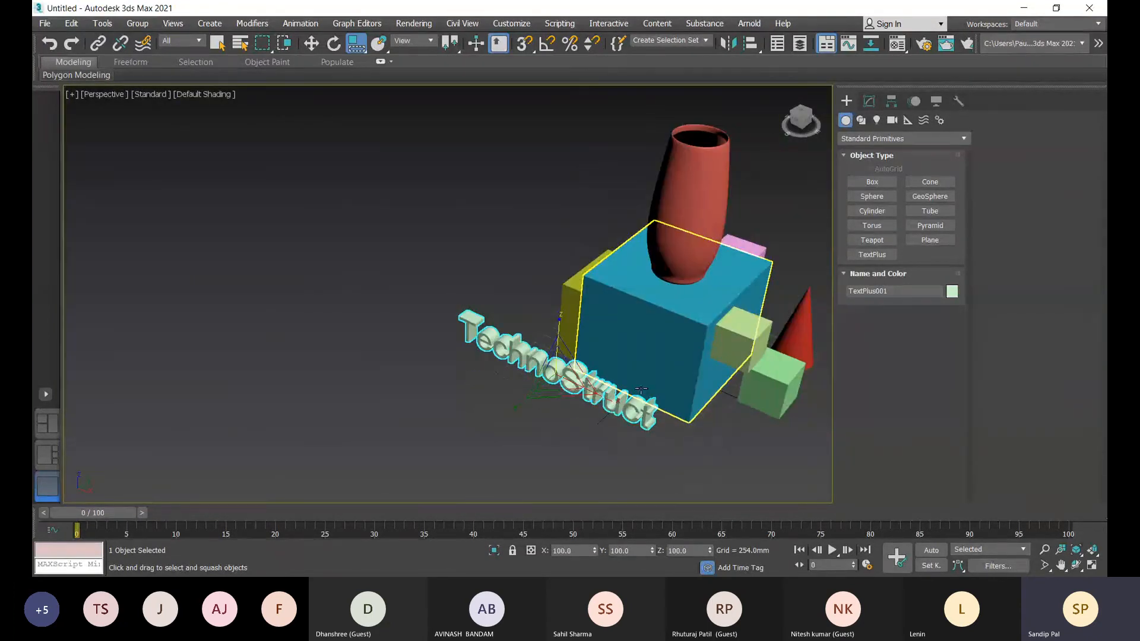
{"action": "middle_click_drag", "start_coordinate": [641, 389], "coordinate": [535, 366]}
{"action": "middle_click_drag", "start_coordinate": [604, 411], "coordinate": [738, 272], "text": "alt"}
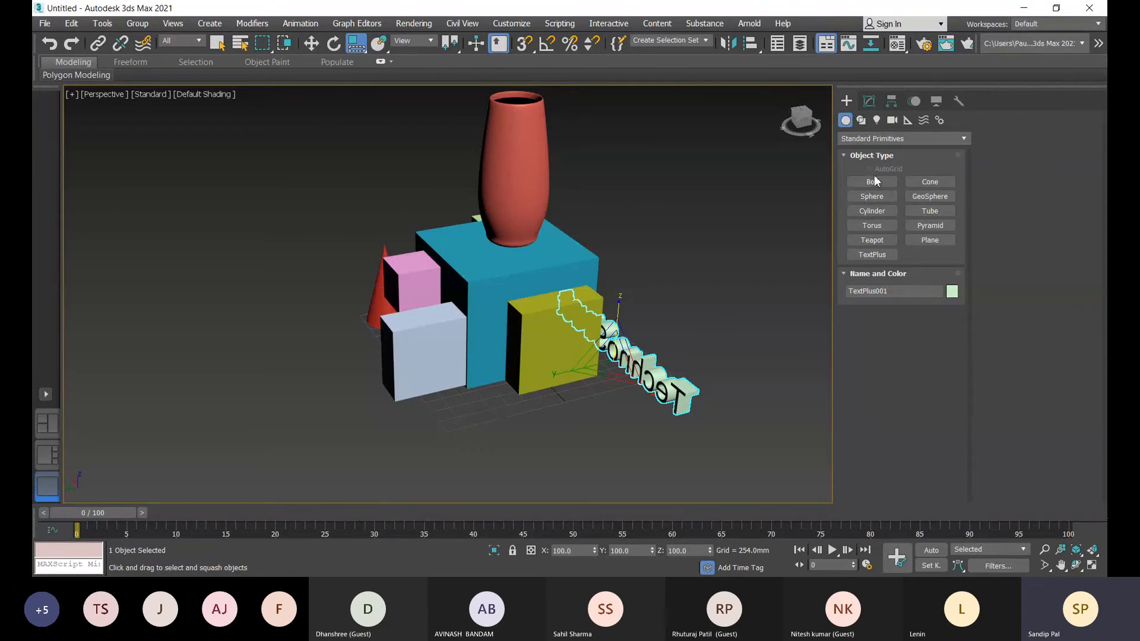
- Bring up the Cylinder creation parameters, switch object creation to Extended Primitives and activate the ChamferBox tool
{"action": "left_click", "coordinate": [877, 212]}
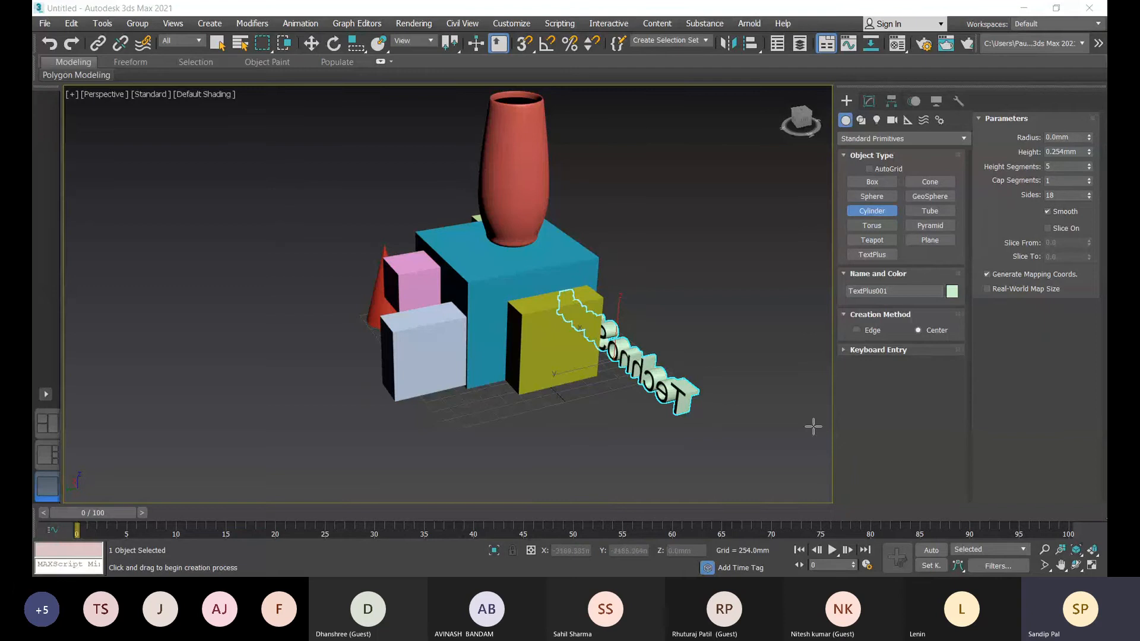
{"action": "middle_click_drag", "start_coordinate": [680, 376], "coordinate": [677, 376]}
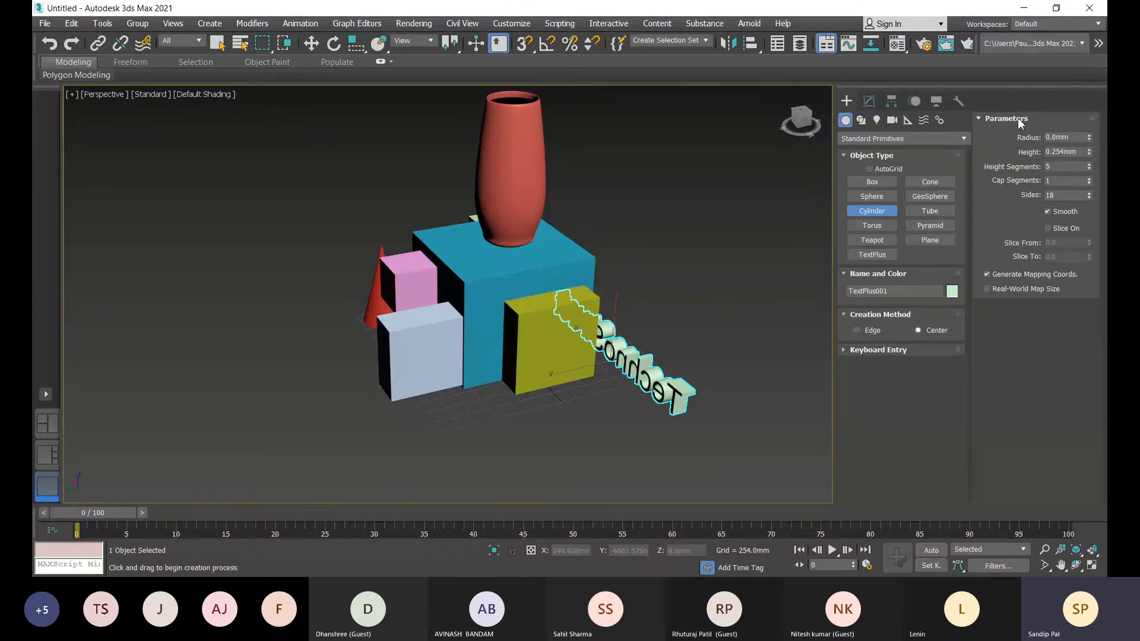
{"action": "middle_click_drag", "start_coordinate": [700, 351], "coordinate": [587, 356], "text": "alt"}
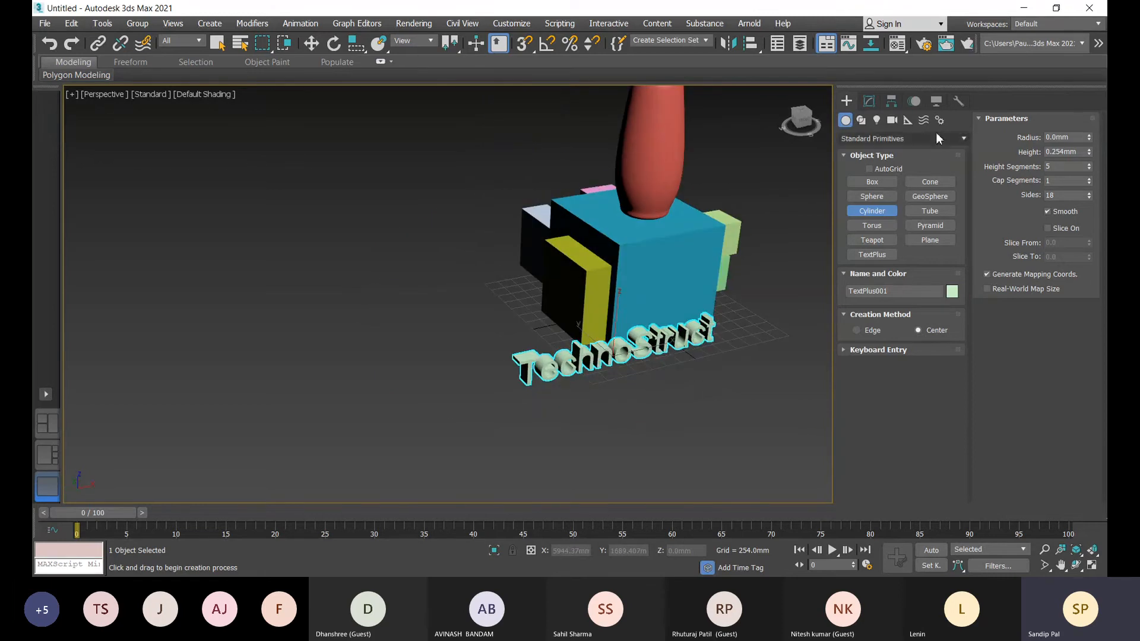
{"action": "left_click", "coordinate": [884, 163]}
{"action": "middle_click_drag", "start_coordinate": [745, 328], "coordinate": [501, 337], "text": "alt"}
{"action": "middle_click_drag", "start_coordinate": [571, 349], "coordinate": [564, 348], "text": "alt"}
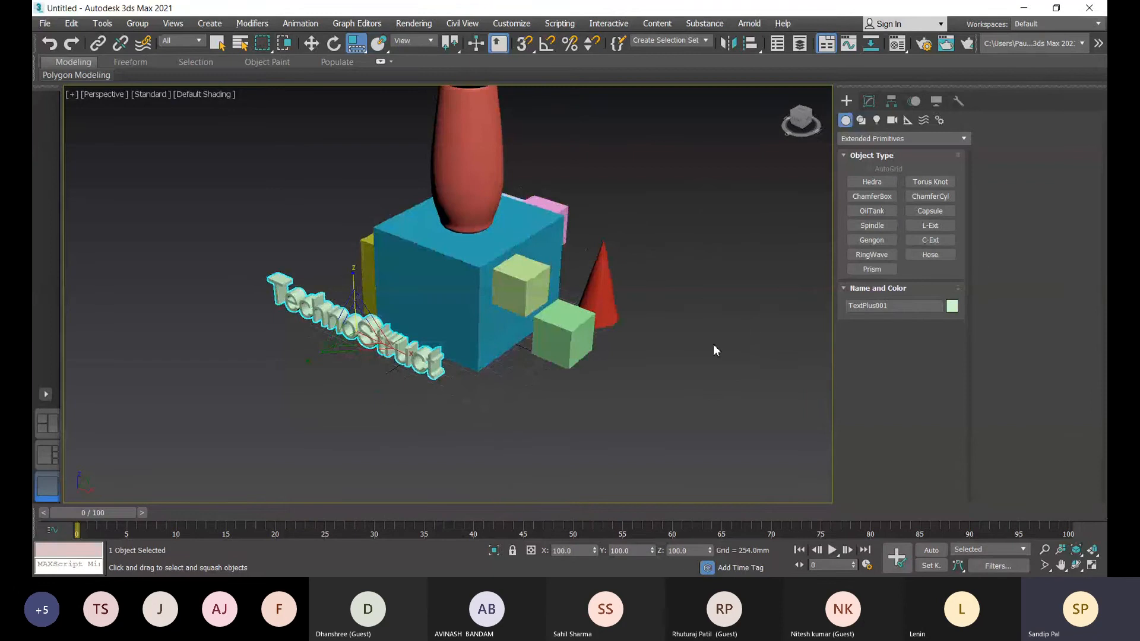
{"action": "left_click", "coordinate": [882, 197]}
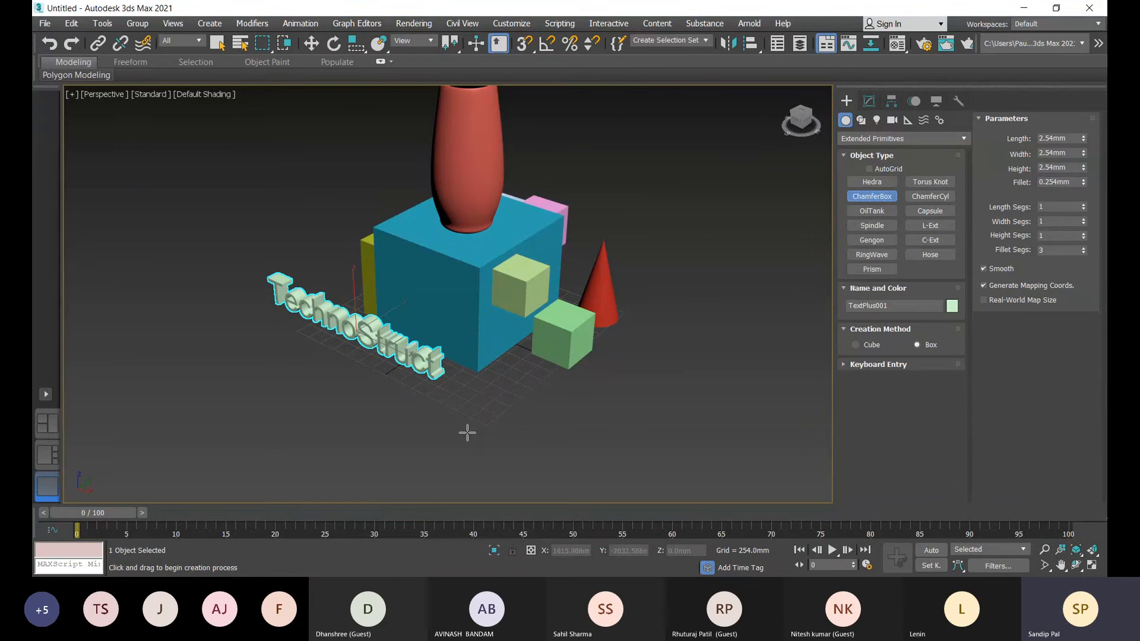
{"action": "left_click_drag", "start_coordinate": [473, 411], "coordinate": [603, 403]}
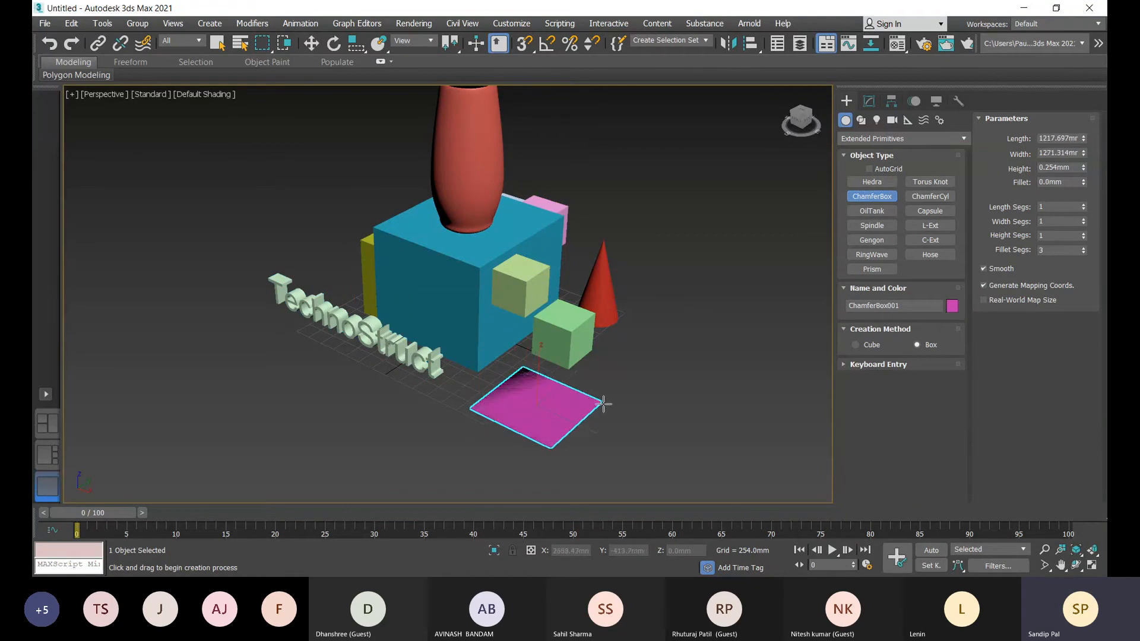
{"action": "left_click", "coordinate": [608, 314]}
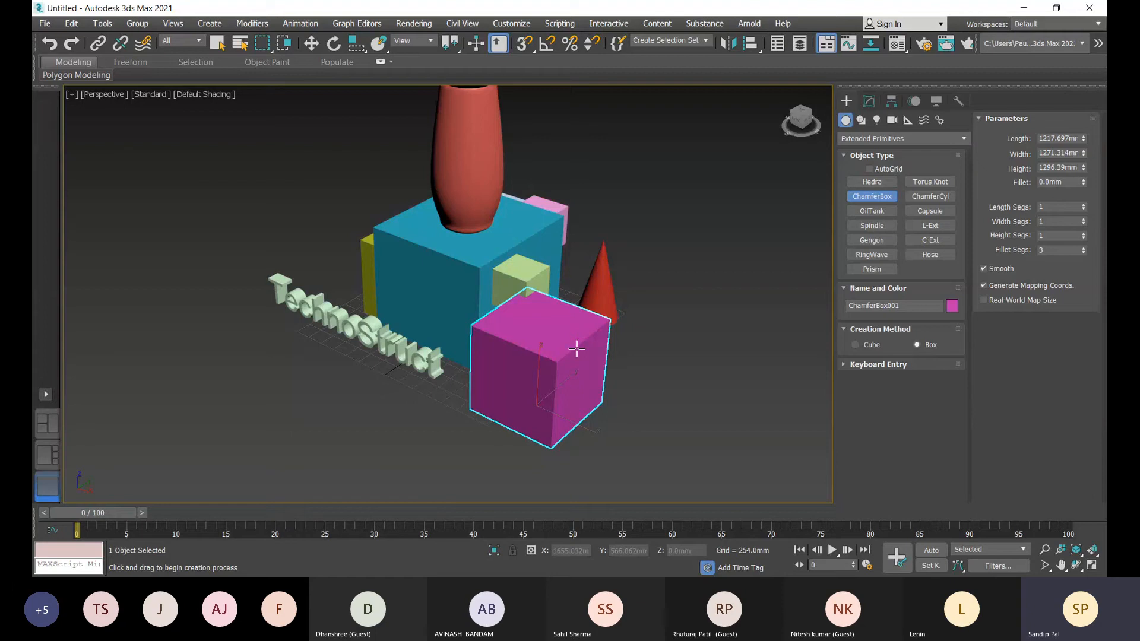
{"action": "scroll", "coordinate": [577, 348], "scroll_direction": "up", "scroll_amount": 3}
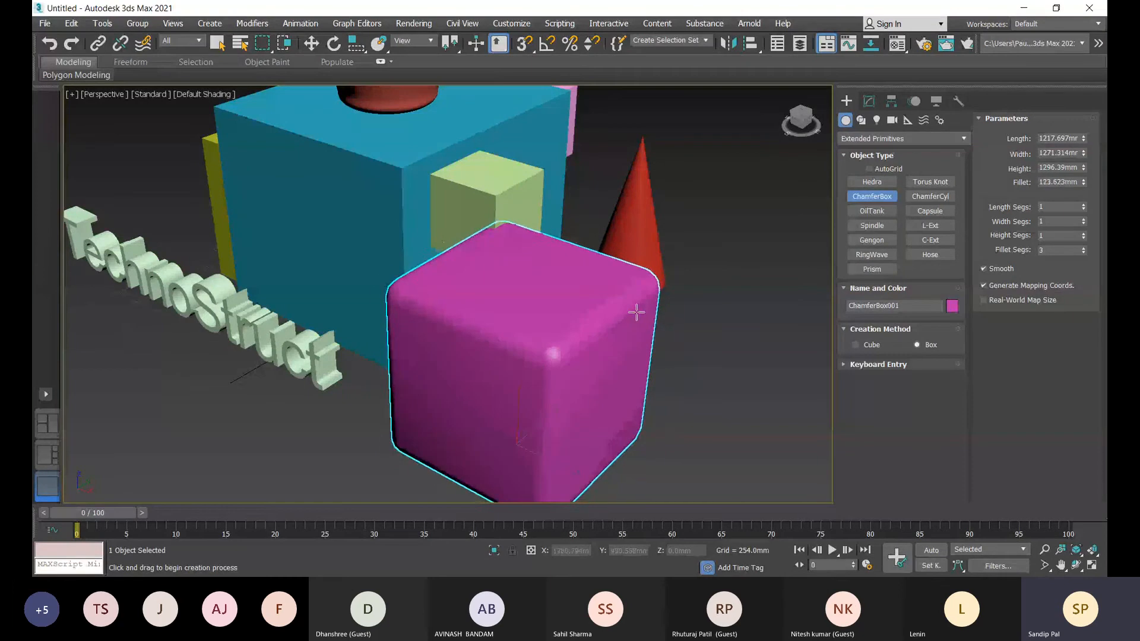
{"action": "right_click", "coordinate": [622, 331]}
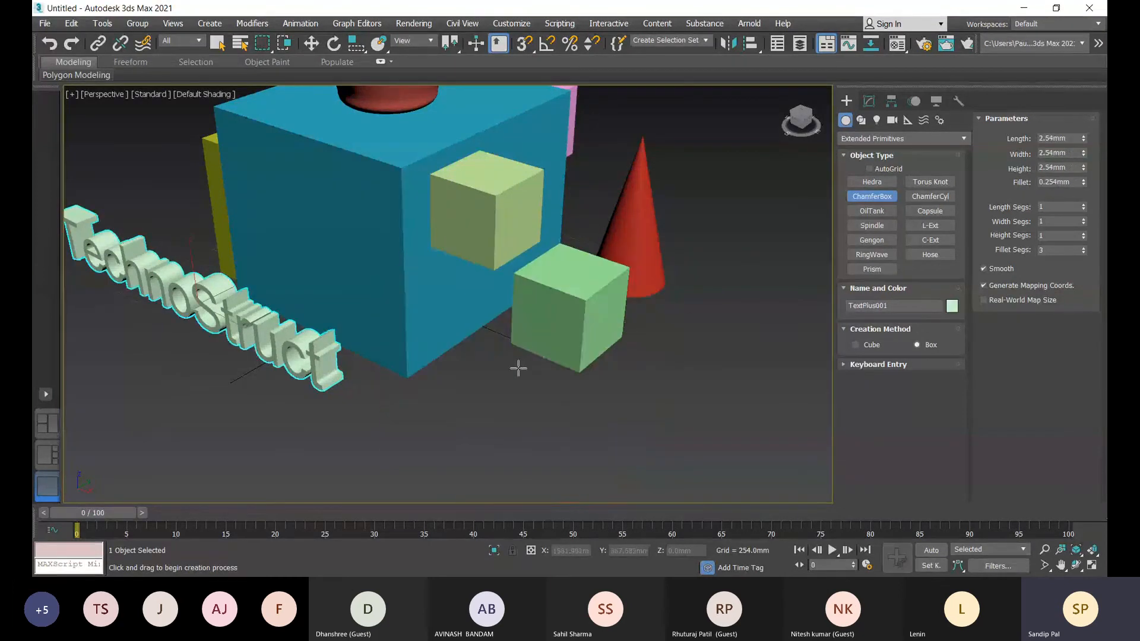
- Create a ChamferBox in front of the green box, about 1217 mm long, 1316 mm wide and 1286 mm high, with zero fillet
{"action": "scroll", "coordinate": [461, 386], "scroll_direction": "up", "scroll_amount": 2}
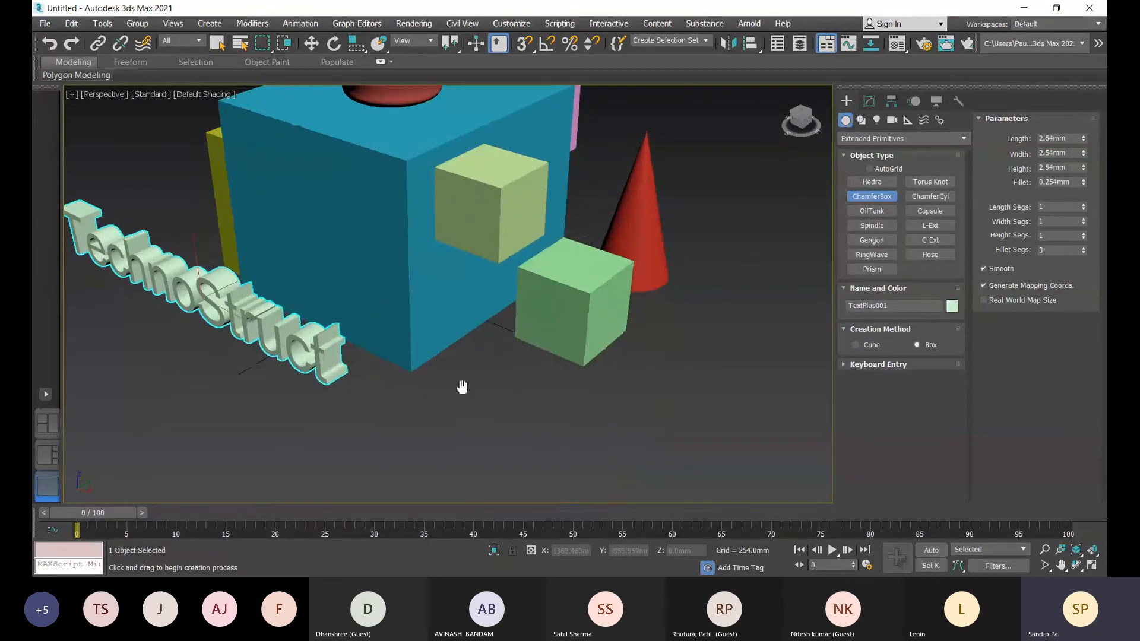
{"action": "left_click", "coordinate": [386, 400]}
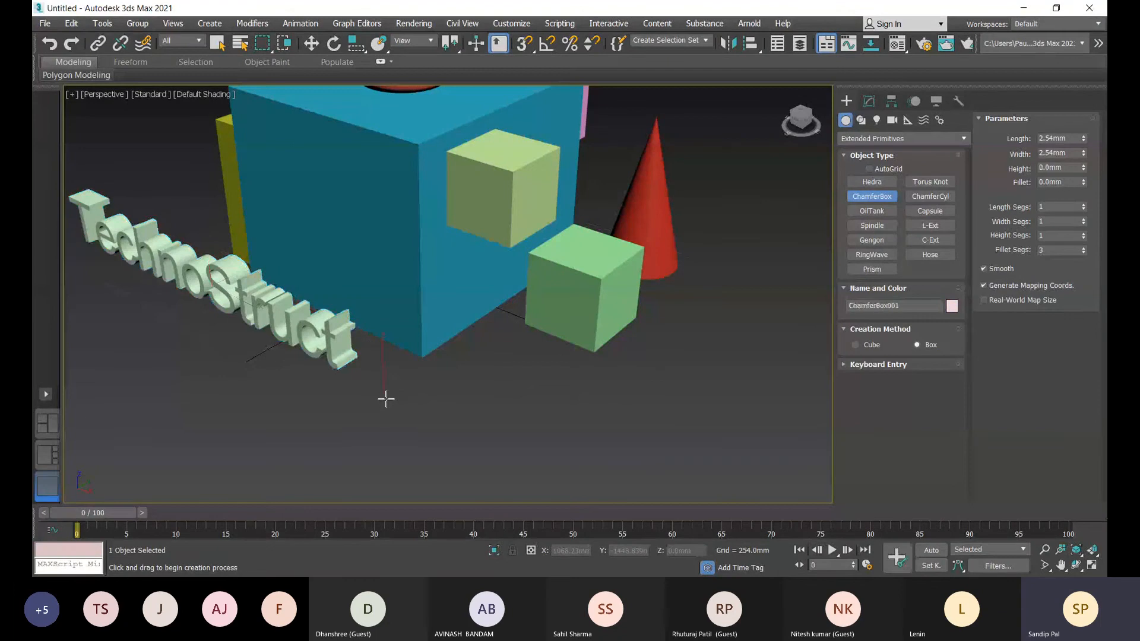
{"action": "left_click_drag", "start_coordinate": [385, 399], "coordinate": [641, 389]}
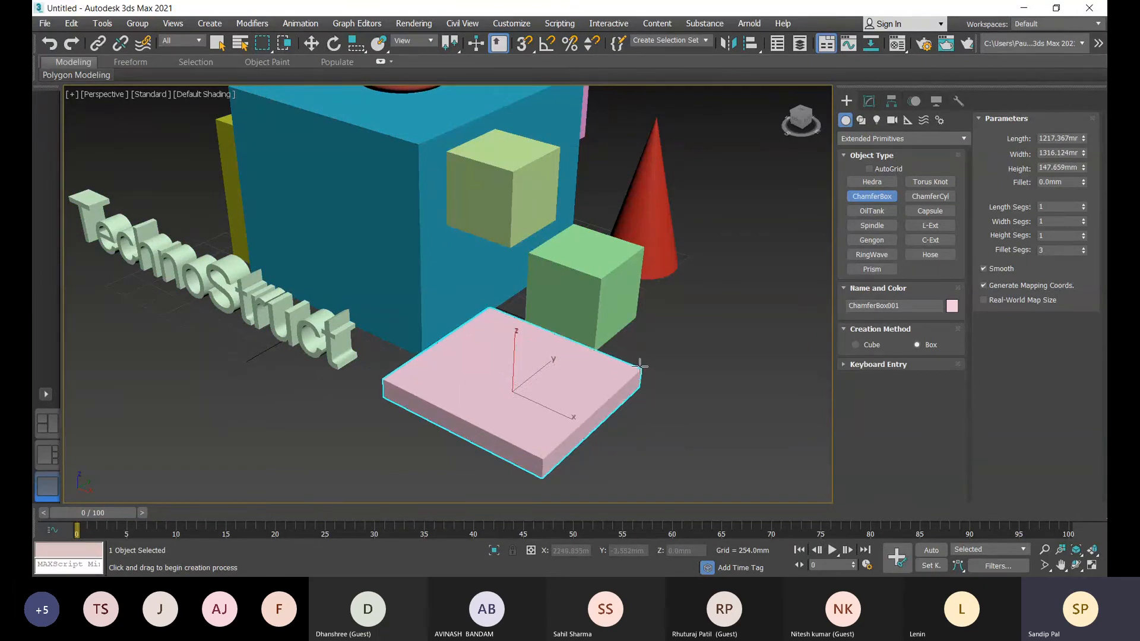
{"action": "left_click", "coordinate": [636, 360]}
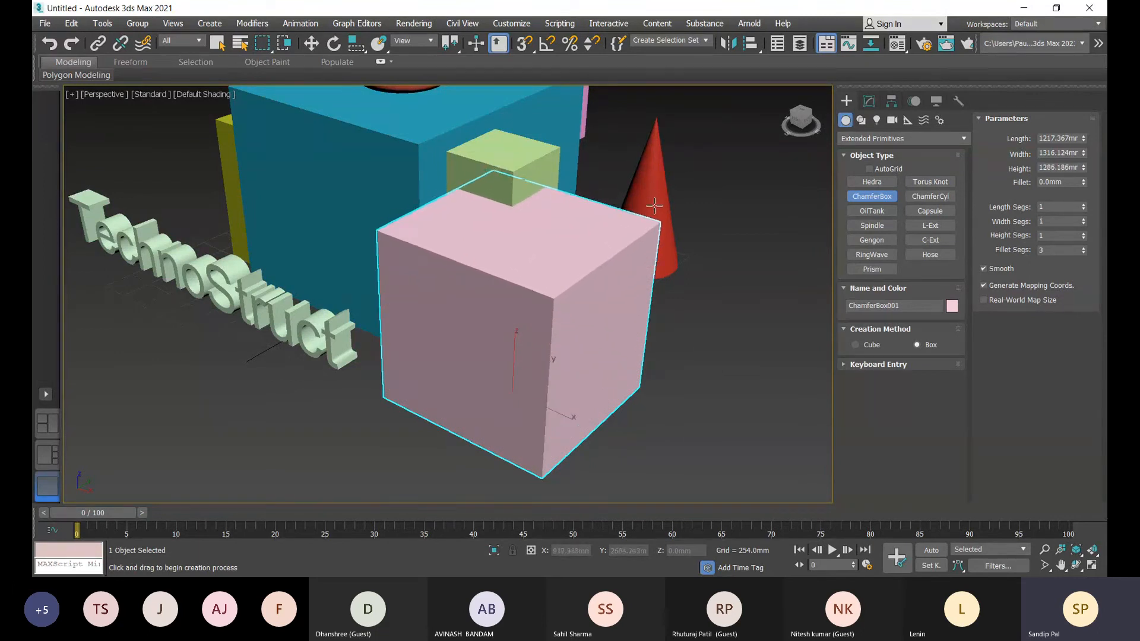
{"action": "left_click", "coordinate": [654, 205]}
{"action": "scroll", "coordinate": [558, 281], "scroll_direction": "down", "scroll_amount": 4}
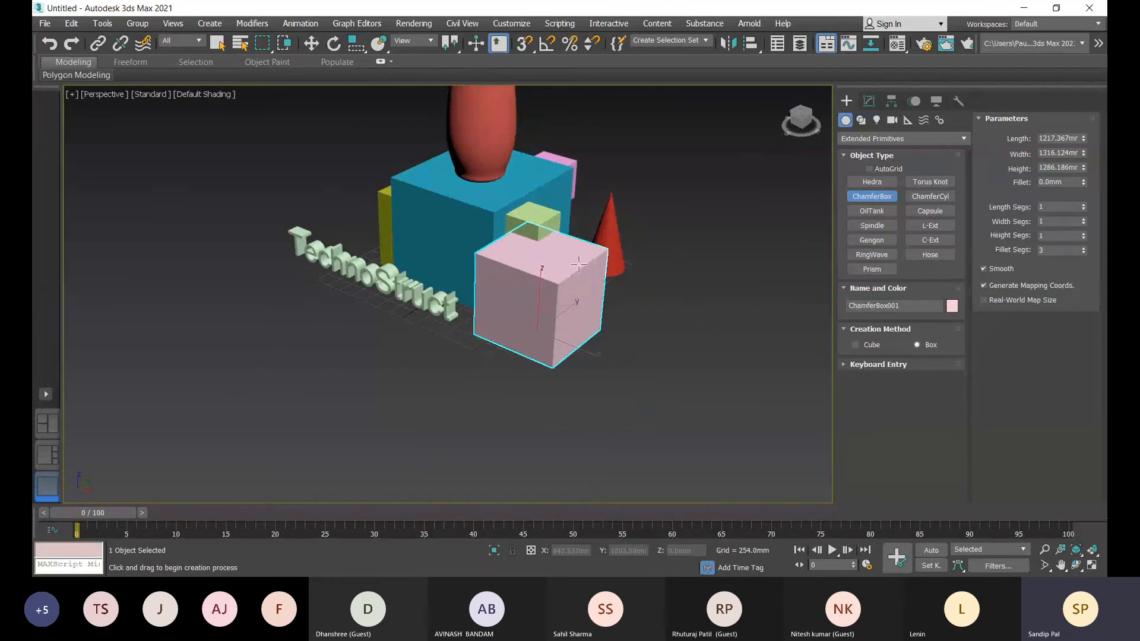
{"action": "scroll", "coordinate": [552, 270], "scroll_direction": "up", "scroll_amount": 5}
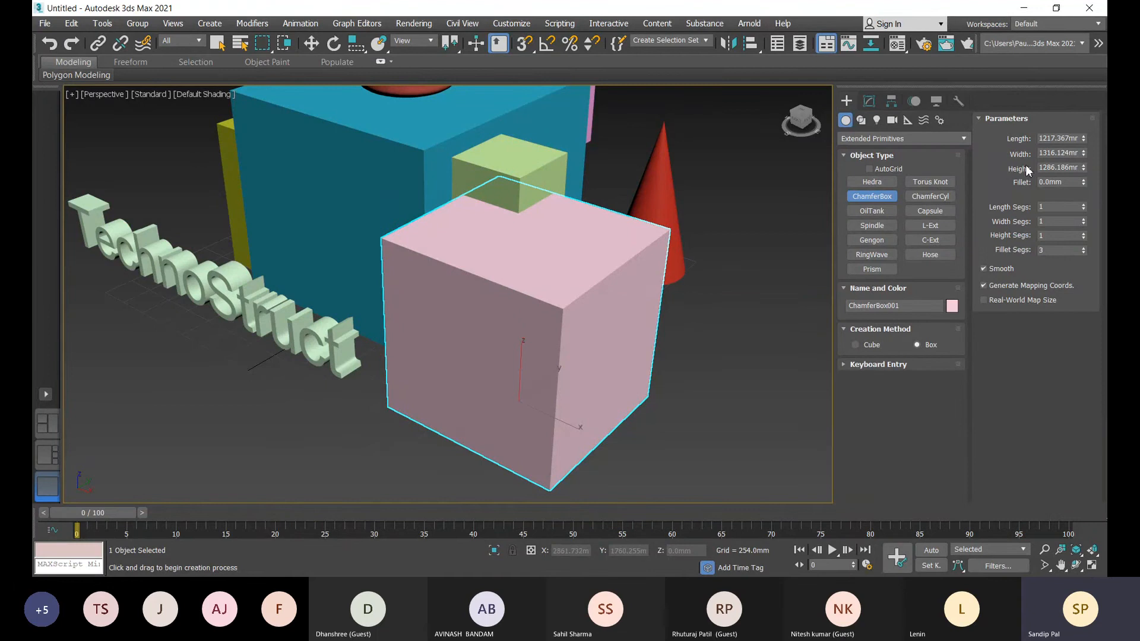
{"action": "key", "text": "r"}
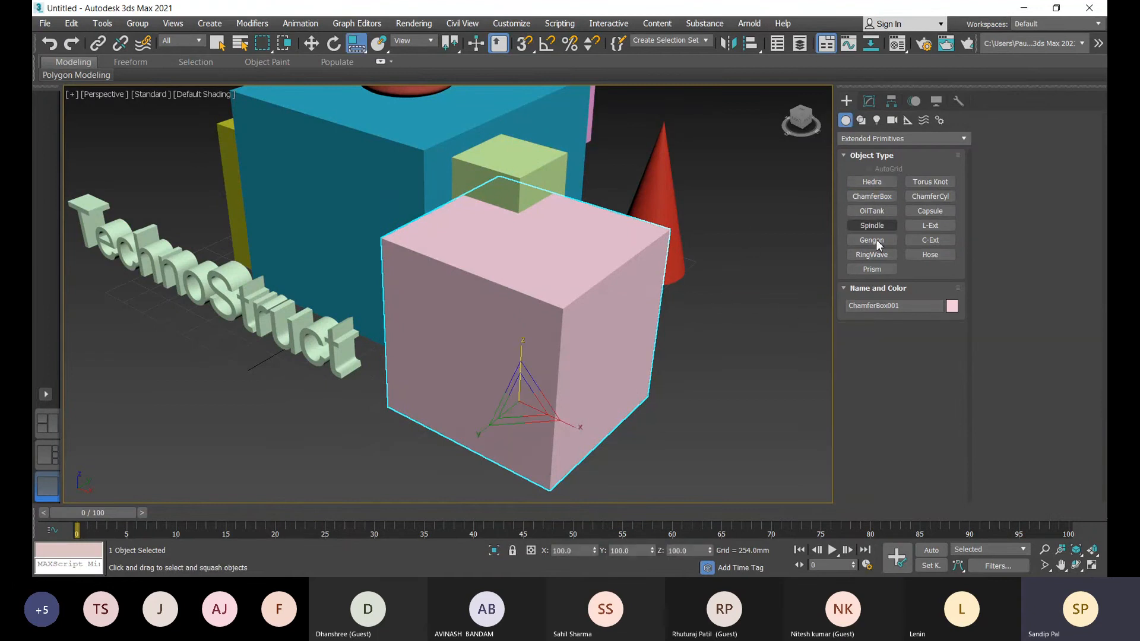
- Modify the chamfer box's fillet to about 58.67 mm and check its rounded corner up close
{"action": "left_click", "coordinate": [866, 103]}
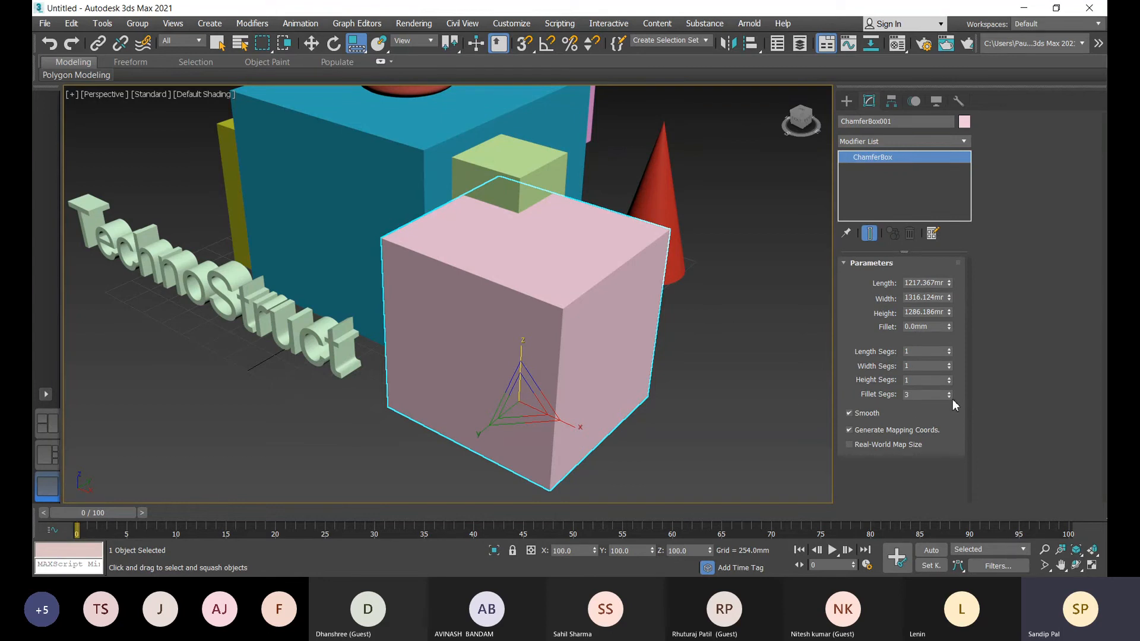
{"action": "left_click", "coordinate": [949, 324]}
{"action": "left_click_drag", "start_coordinate": [948, 327], "coordinate": [924, 208]}
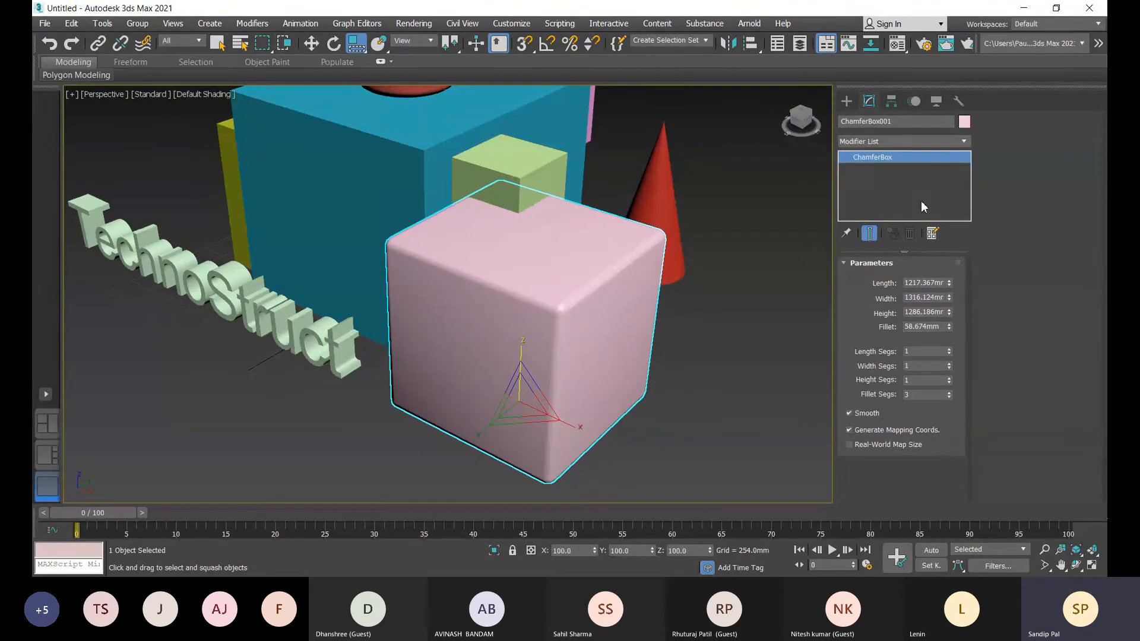
{"action": "scroll", "coordinate": [556, 314], "scroll_direction": "up", "scroll_amount": 6}
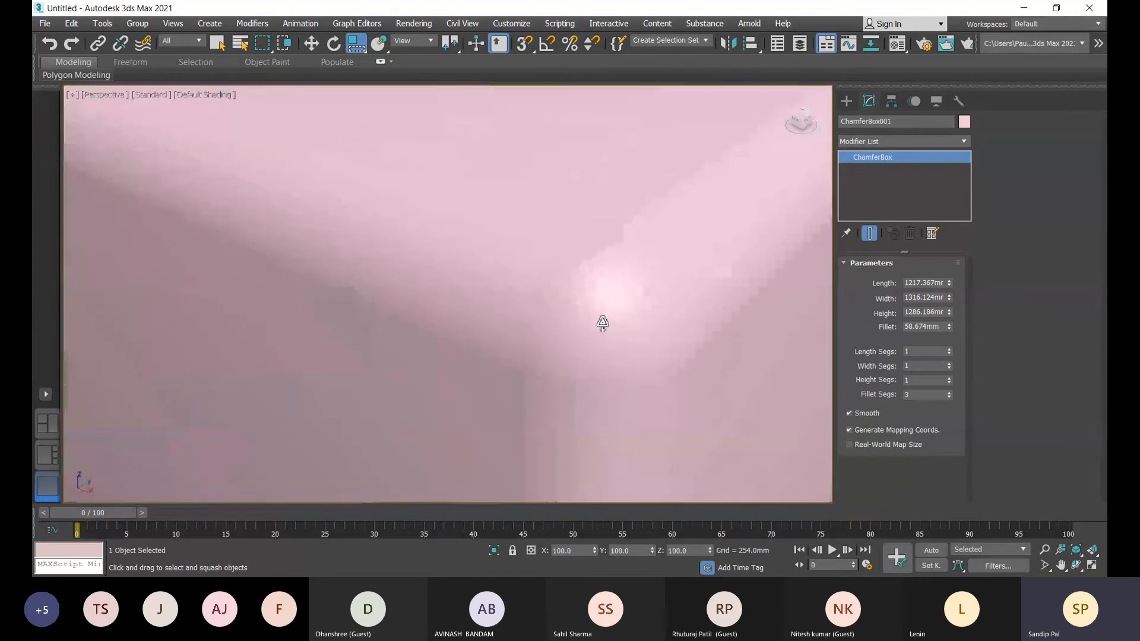
{"action": "scroll", "coordinate": [608, 325], "scroll_direction": "down", "scroll_amount": 4}
{"action": "middle_click_drag", "start_coordinate": [632, 337], "coordinate": [611, 330]}
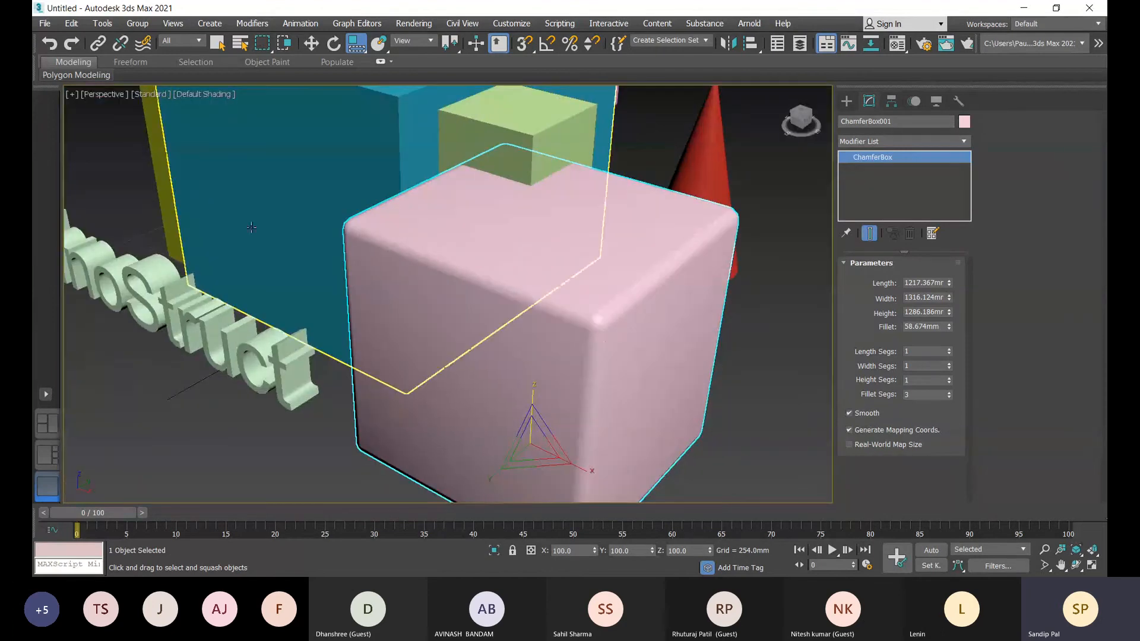
- Switch the viewport to Wireframe Override and inspect the fillet segments at the chamfer box's front corner
{"action": "left_click", "coordinate": [196, 94]}
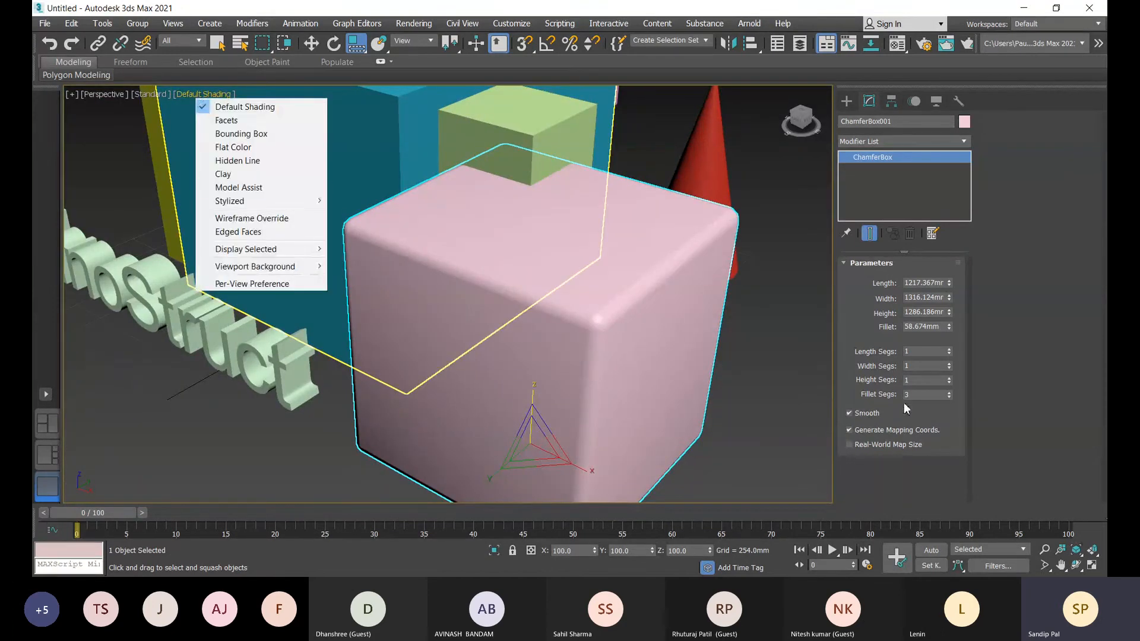
{"action": "left_click", "coordinate": [239, 217]}
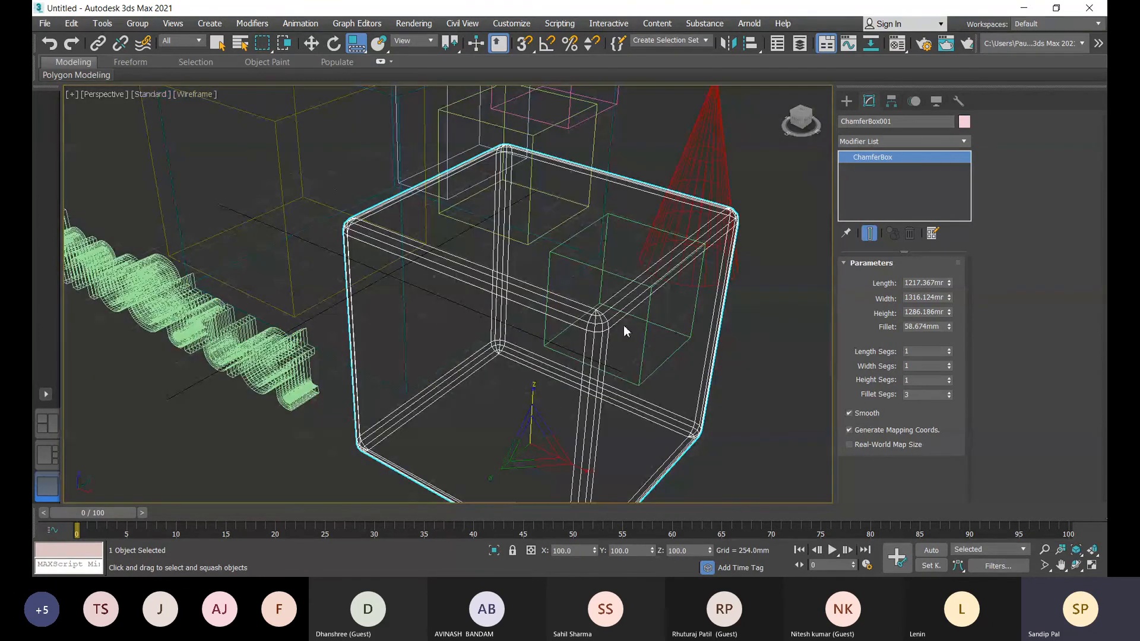
{"action": "scroll", "coordinate": [623, 325], "scroll_direction": "up", "scroll_amount": 5}
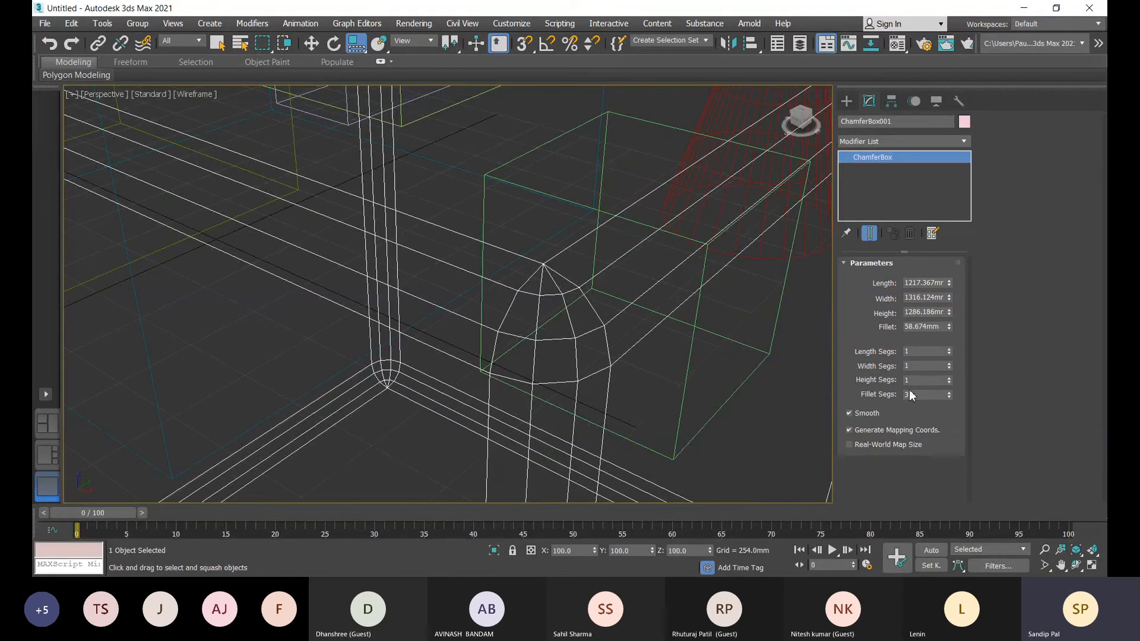
- Set the chamfer box's fillet segments to 6 and check the denser wireframe on its rounded edges
{"action": "left_click", "coordinate": [949, 393]}
{"action": "left_click", "coordinate": [949, 393]}
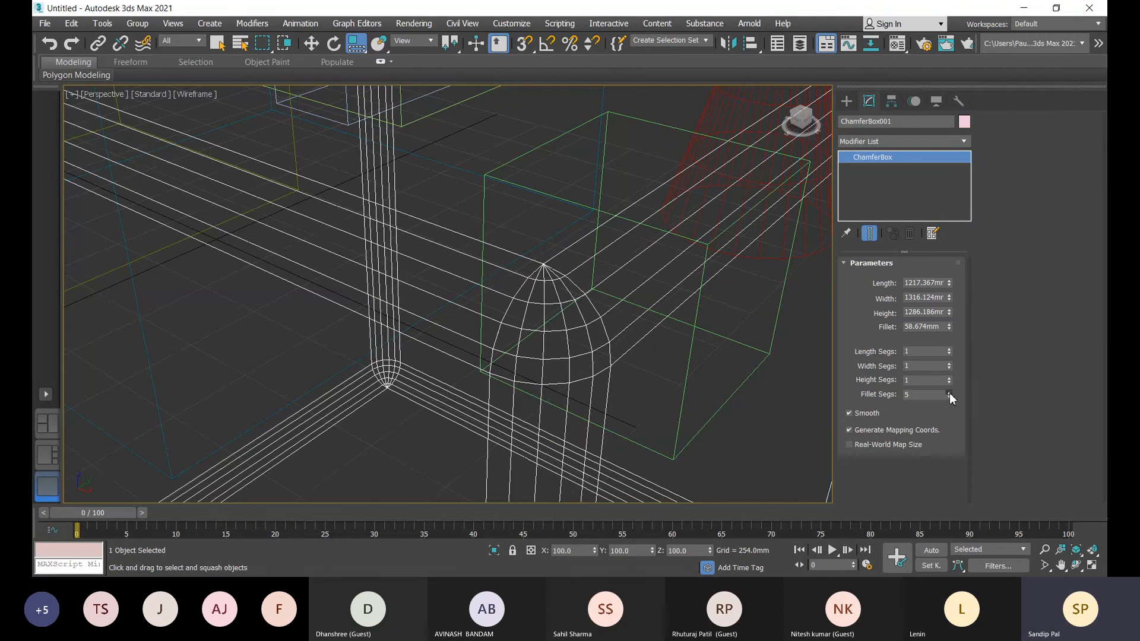
{"action": "left_click", "coordinate": [949, 393]}
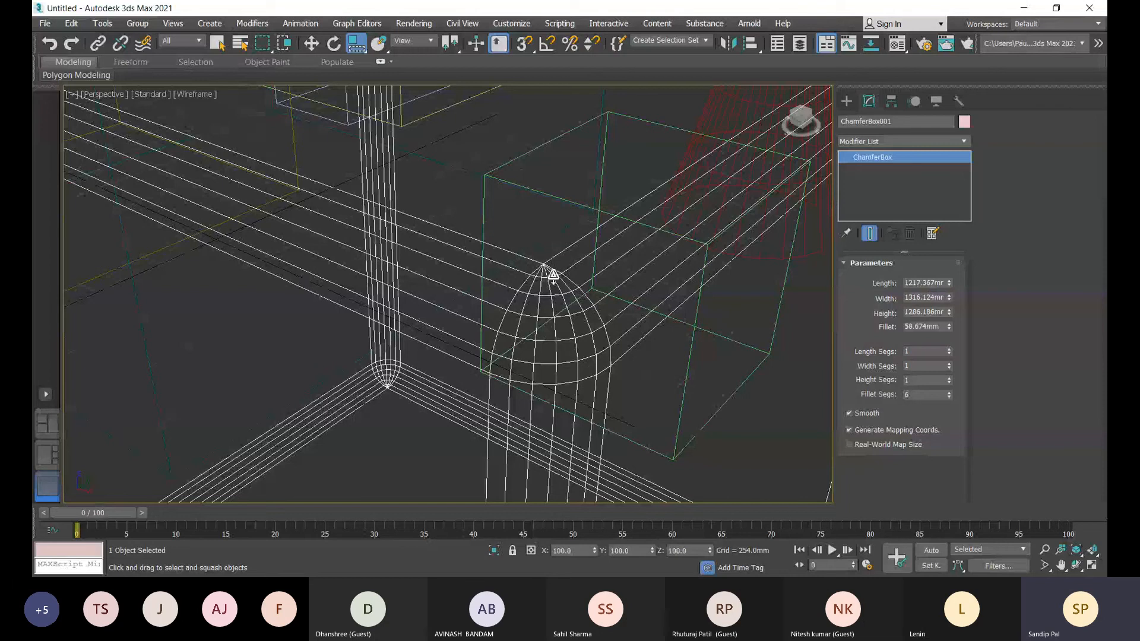
{"action": "scroll", "coordinate": [637, 365], "scroll_direction": "down", "scroll_amount": 10}
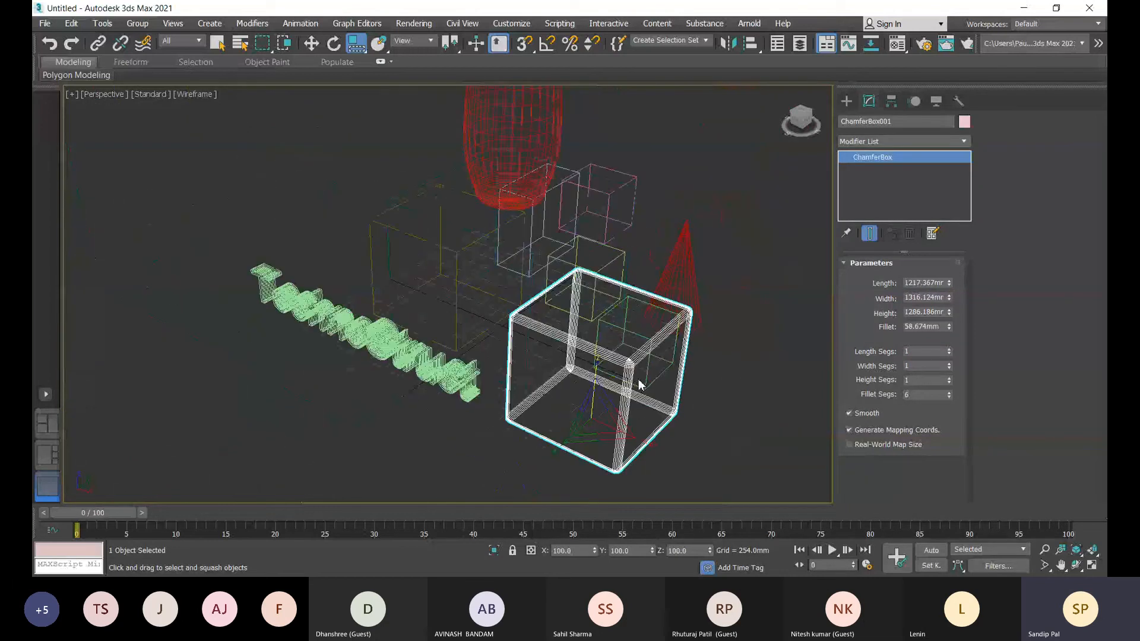
{"action": "scroll", "coordinate": [636, 384], "scroll_direction": "up", "scroll_amount": 2}
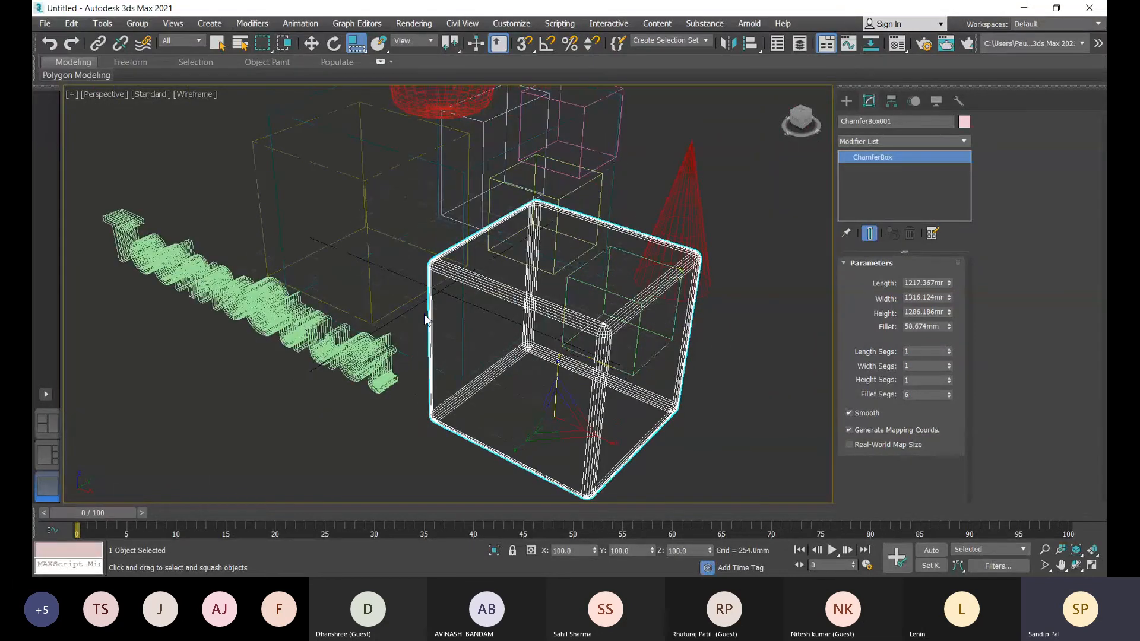
- Switch the Perspective viewport from wireframe back to Default Shading
{"action": "left_click", "coordinate": [193, 94]}
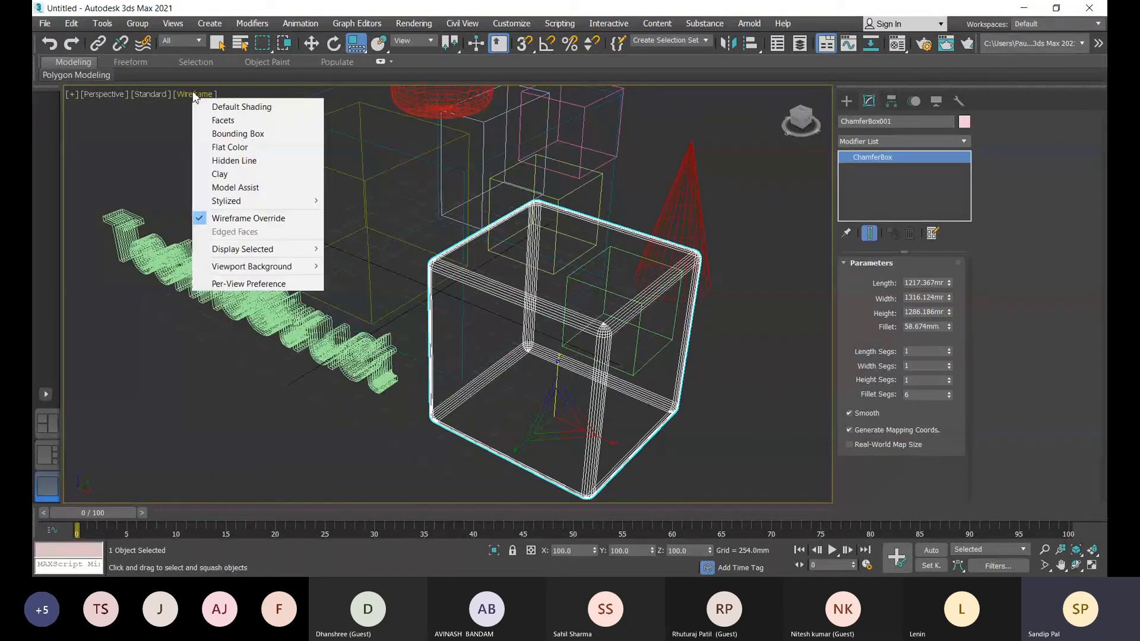
{"action": "left_click", "coordinate": [250, 108]}
{"action": "scroll", "coordinate": [642, 368], "scroll_direction": "down", "scroll_amount": 1}
{"action": "middle_click_drag", "start_coordinate": [642, 368], "coordinate": [610, 355]}
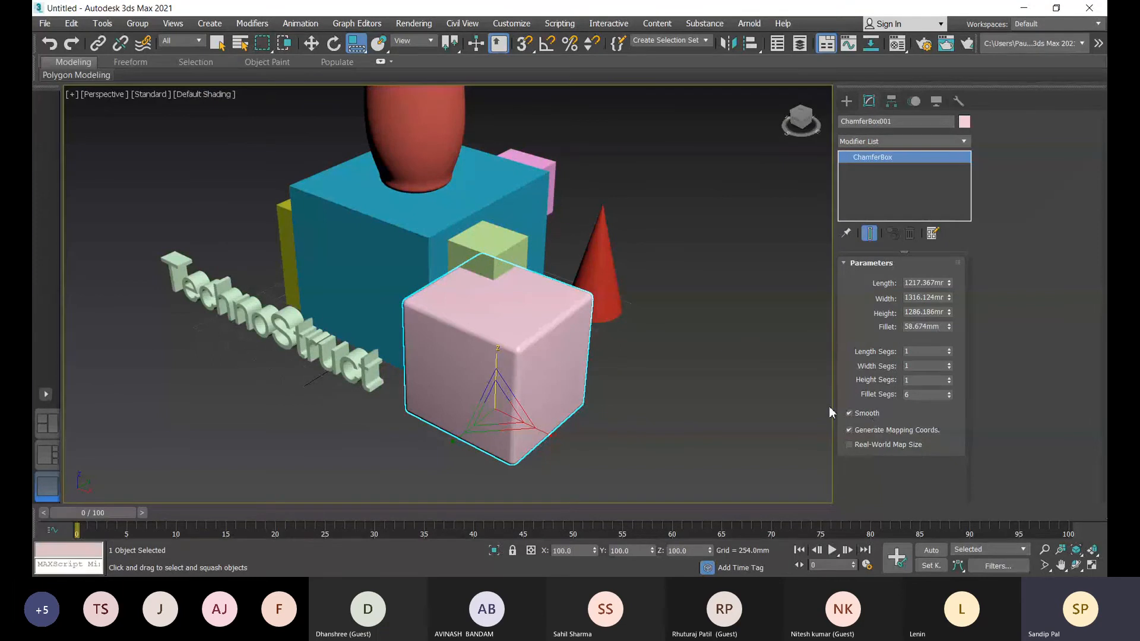
- Compare the chamfer box's front corner with Smooth on and off, leaving Smooth disabled
{"action": "left_click", "coordinate": [849, 413]}
{"action": "scroll", "coordinate": [552, 389], "scroll_direction": "up", "scroll_amount": 5}
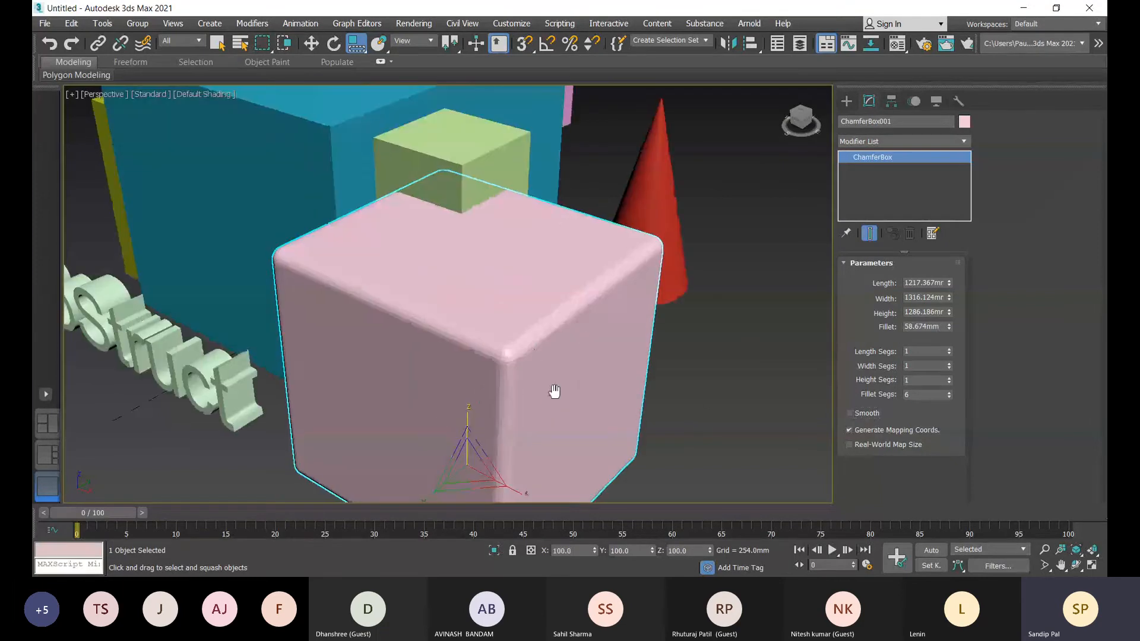
{"action": "scroll", "coordinate": [492, 253], "scroll_direction": "up", "scroll_amount": 6}
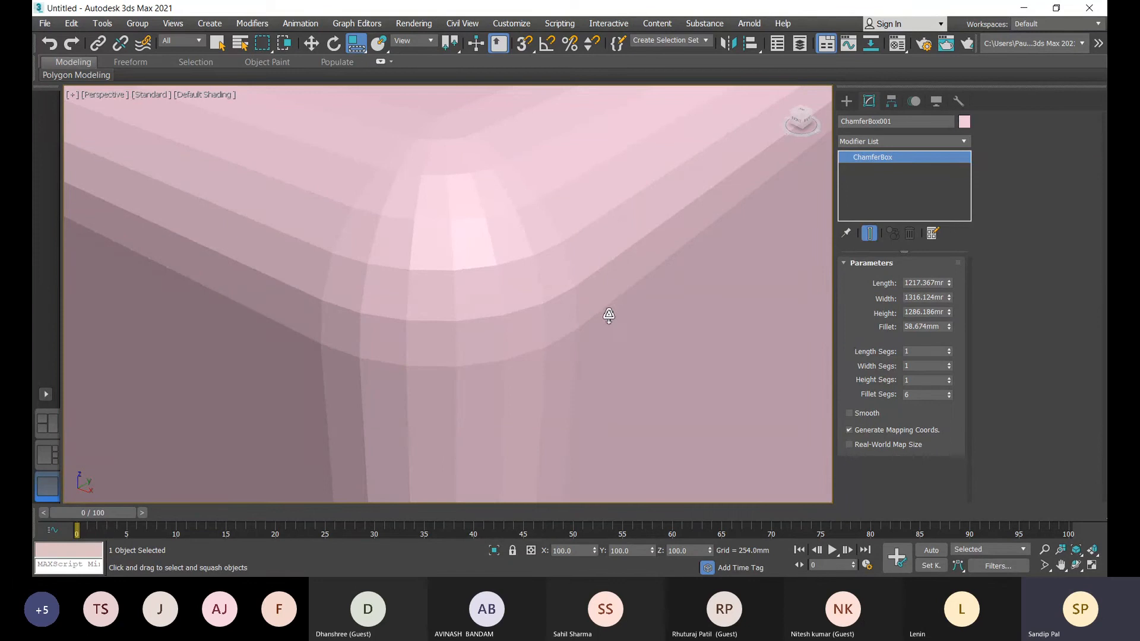
{"action": "scroll", "coordinate": [605, 312], "scroll_direction": "down", "scroll_amount": 5}
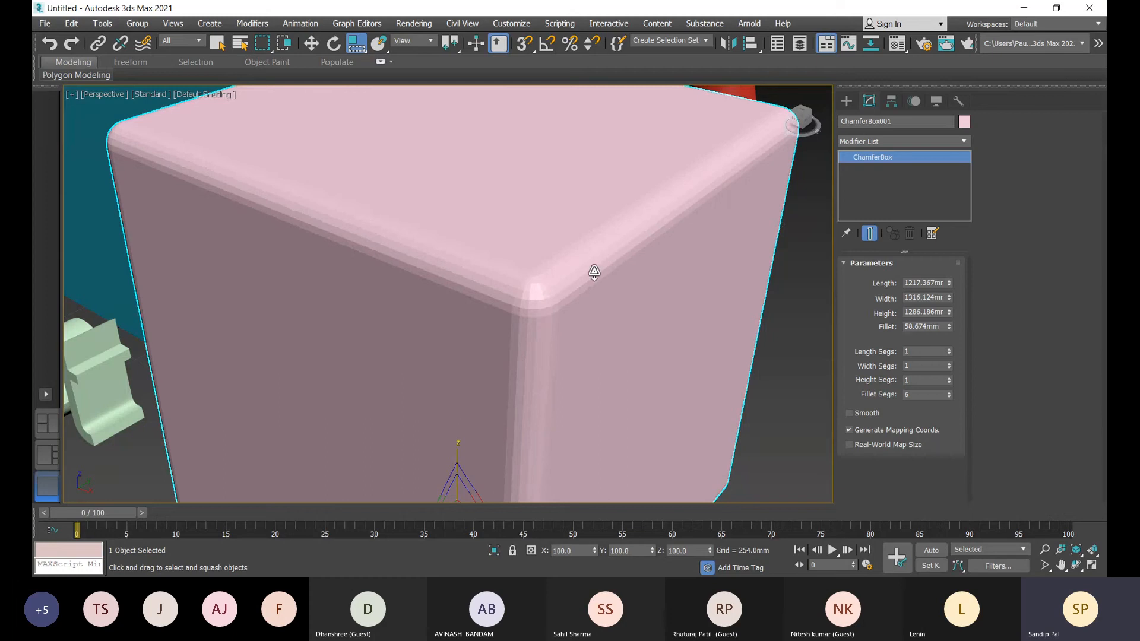
{"action": "left_click", "coordinate": [849, 412]}
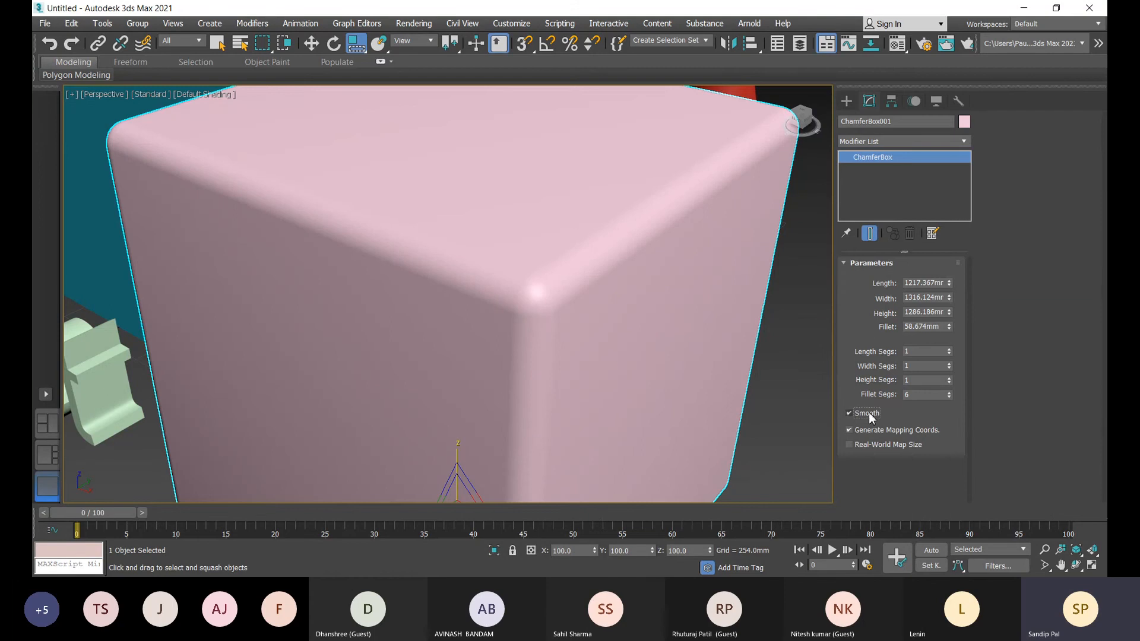
{"action": "left_click", "coordinate": [849, 412]}
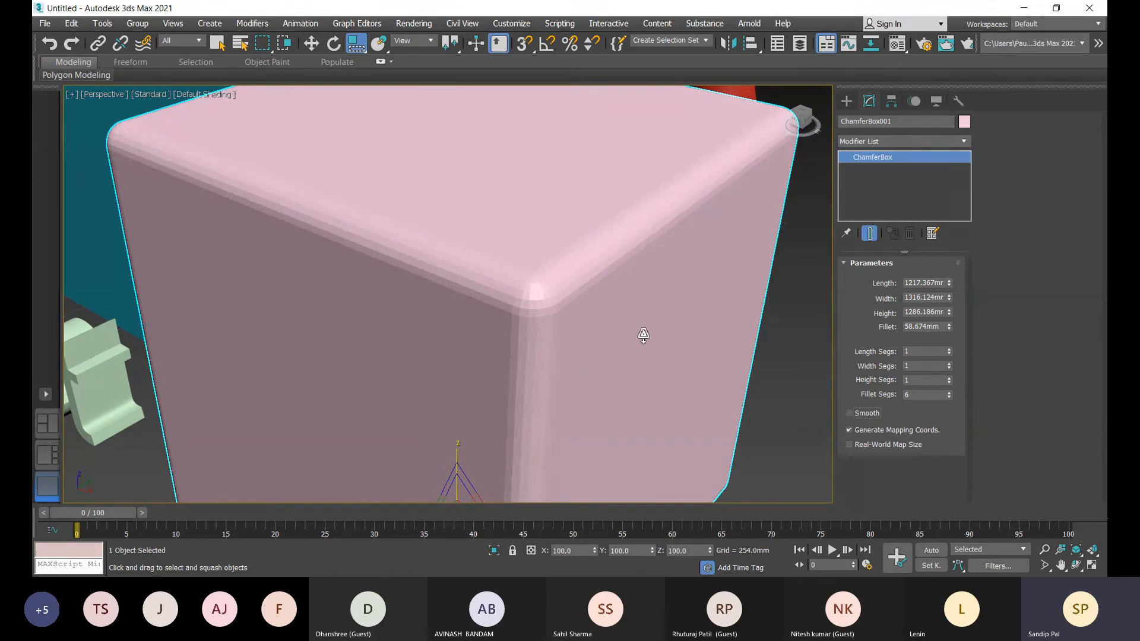
{"action": "scroll", "coordinate": [644, 335], "scroll_direction": "down", "scroll_amount": 5}
- Bring up the Extended Primitives creation tools again
{"action": "left_click", "coordinate": [848, 105]}
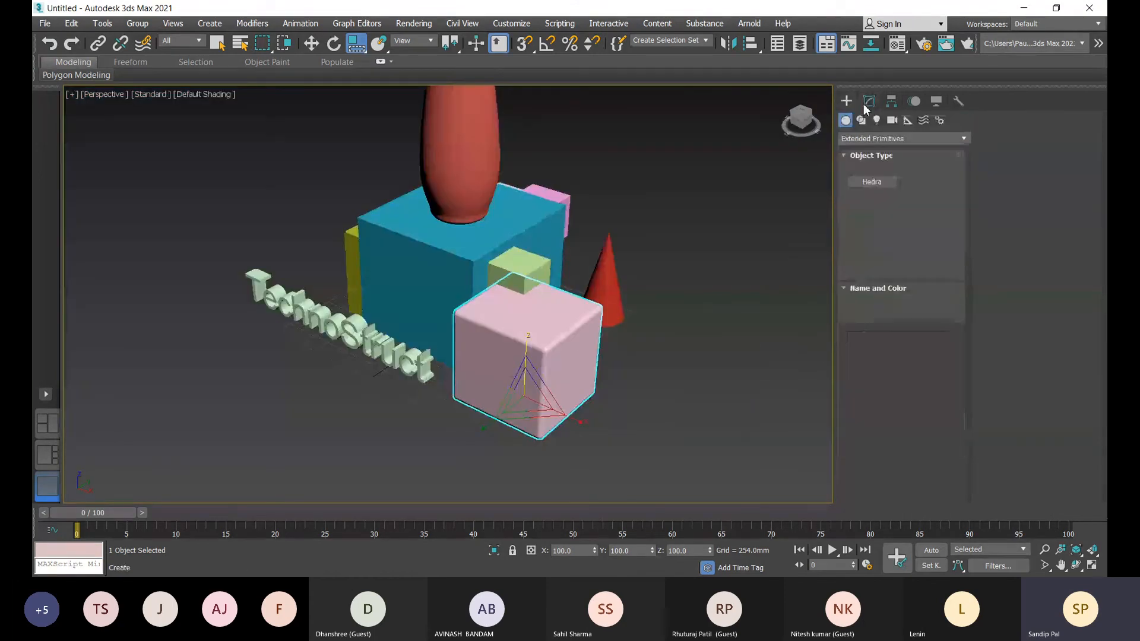
{"action": "middle_click_drag", "start_coordinate": [560, 415], "coordinate": [559, 395]}
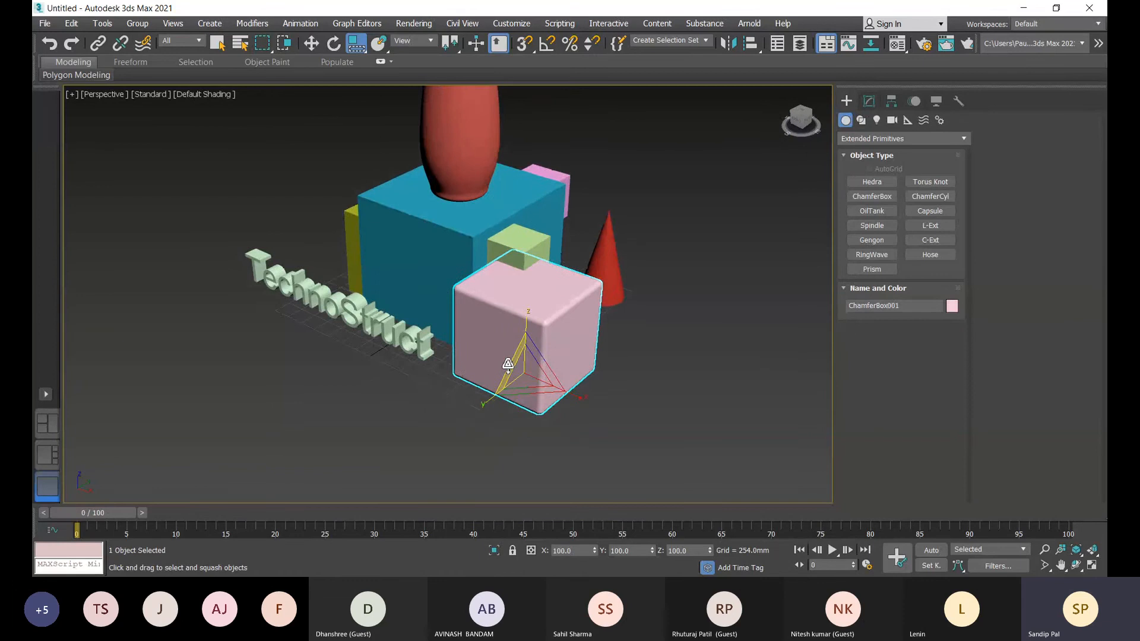
{"action": "middle_click_drag", "start_coordinate": [507, 363], "coordinate": [469, 378]}
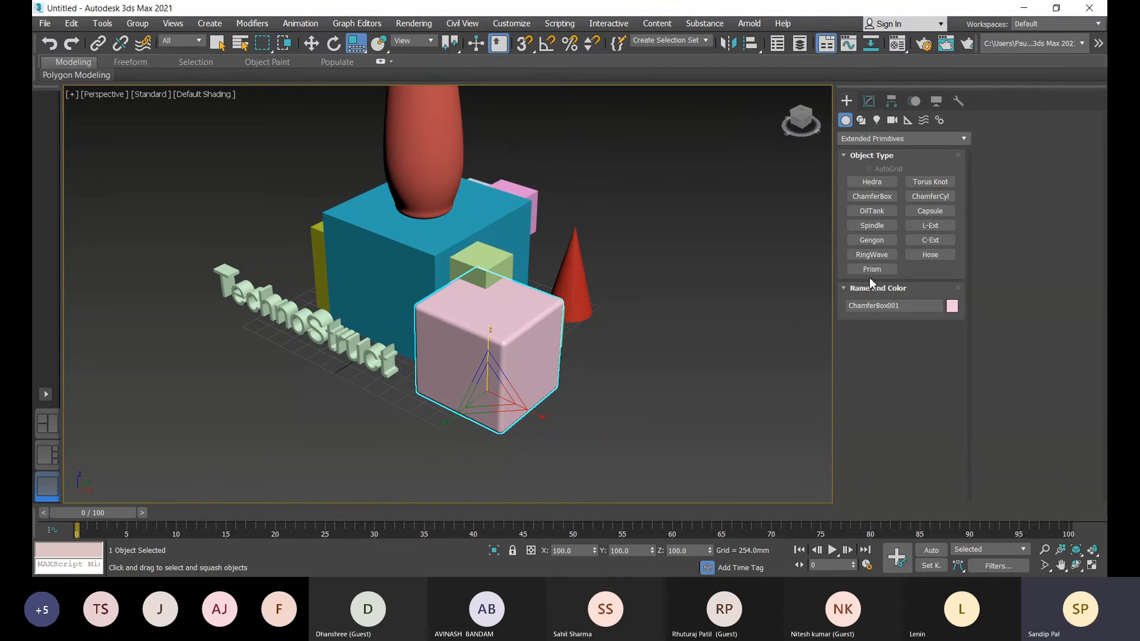
{"action": "middle_click_drag", "start_coordinate": [584, 354], "coordinate": [662, 356]}
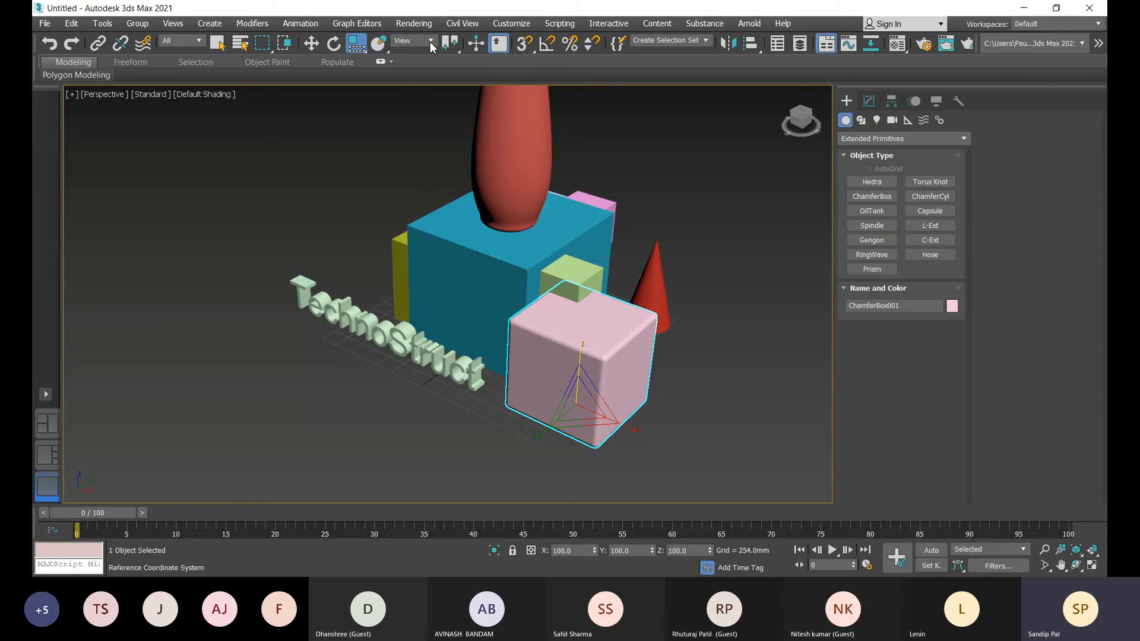
{"action": "middle_click_drag", "start_coordinate": [737, 341], "coordinate": [722, 364]}
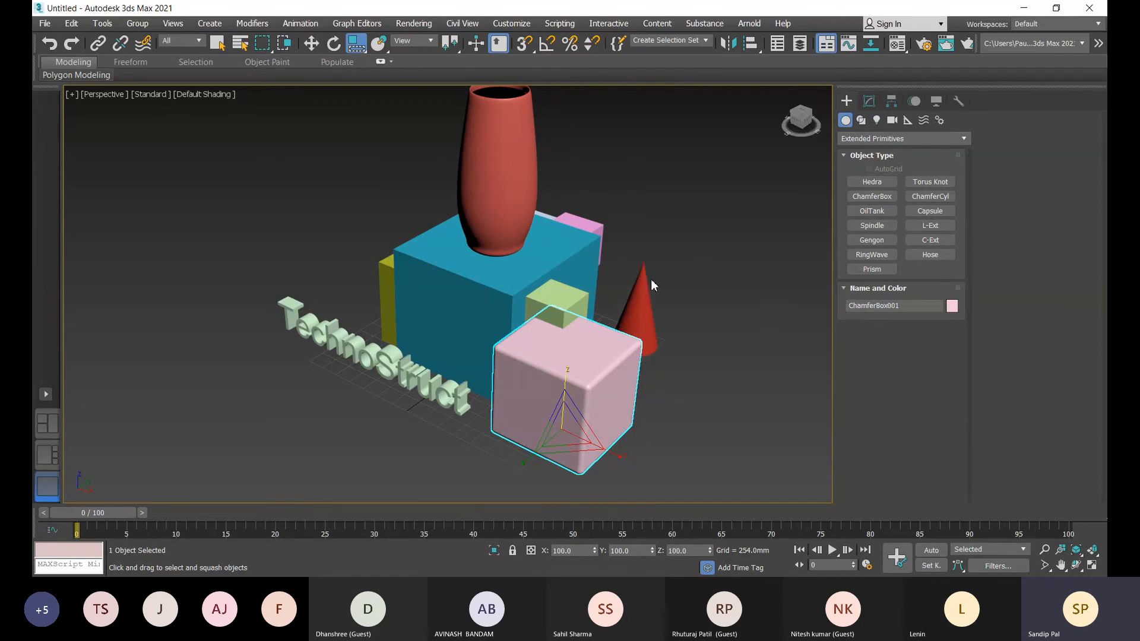
{"action": "middle_click_drag", "start_coordinate": [680, 285], "coordinate": [671, 310]}
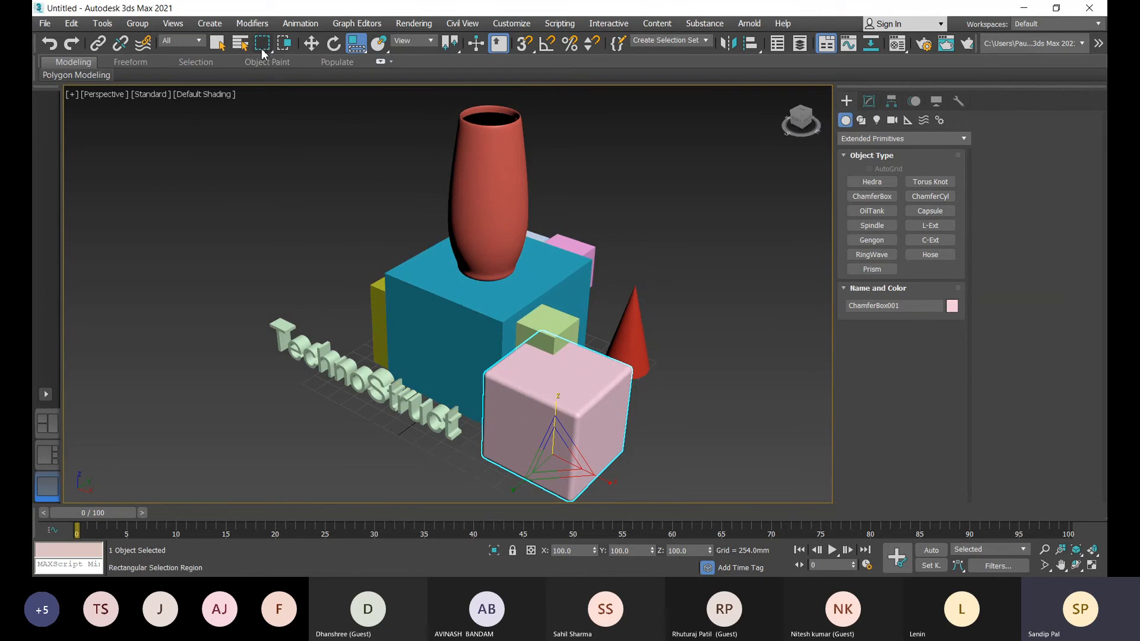
- Select all the scene's objects with a rectangular crossing region that only partly covers the chamfer box
{"action": "scroll", "coordinate": [544, 248], "scroll_direction": "down", "scroll_amount": 5}
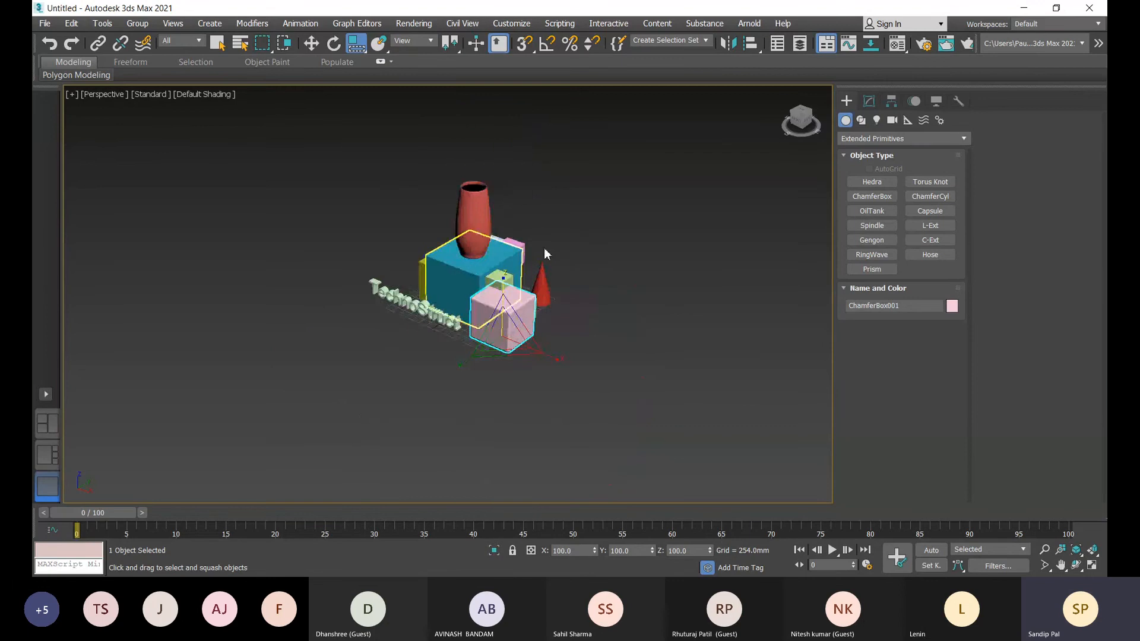
{"action": "middle_click_drag", "start_coordinate": [544, 250], "coordinate": [511, 180]}
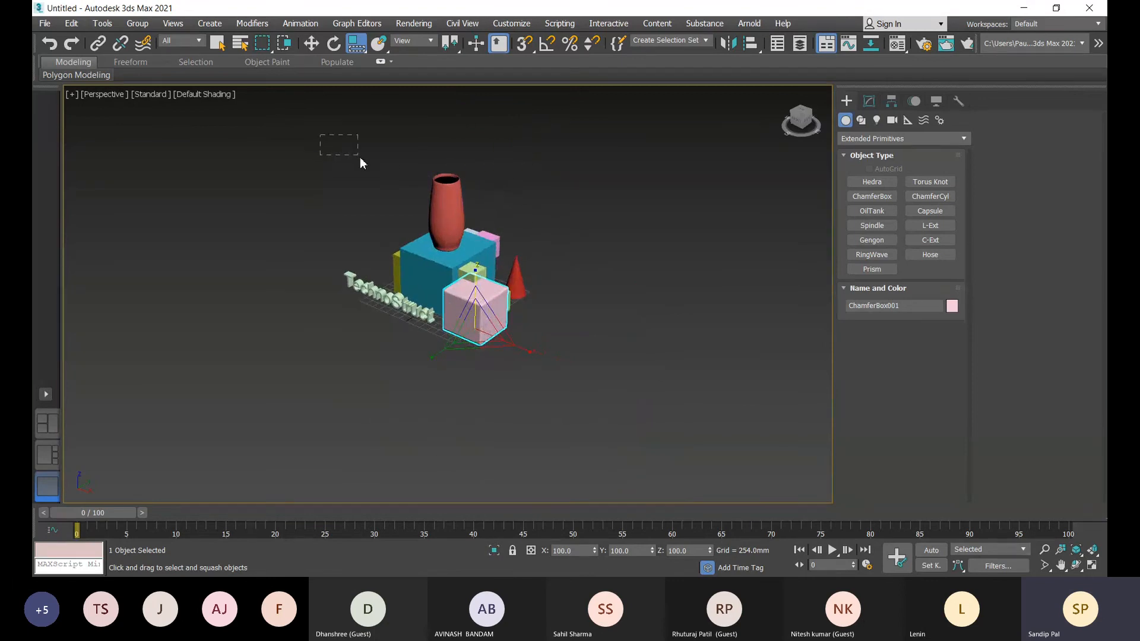
{"action": "left_click_drag", "start_coordinate": [533, 243], "coordinate": [305, 164]}
{"action": "left_click_drag", "start_coordinate": [450, 210], "coordinate": [487, 286]}
{"action": "left_click_drag", "start_coordinate": [517, 324], "coordinate": [540, 322]}
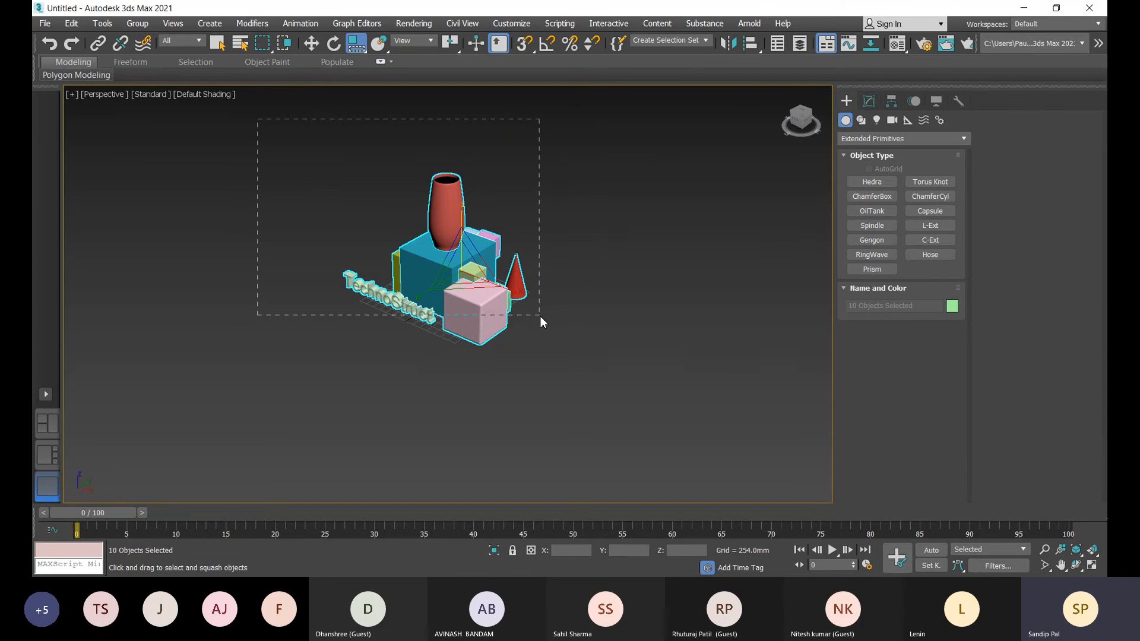
{"action": "left_click_drag", "start_coordinate": [540, 318], "coordinate": [542, 318]}
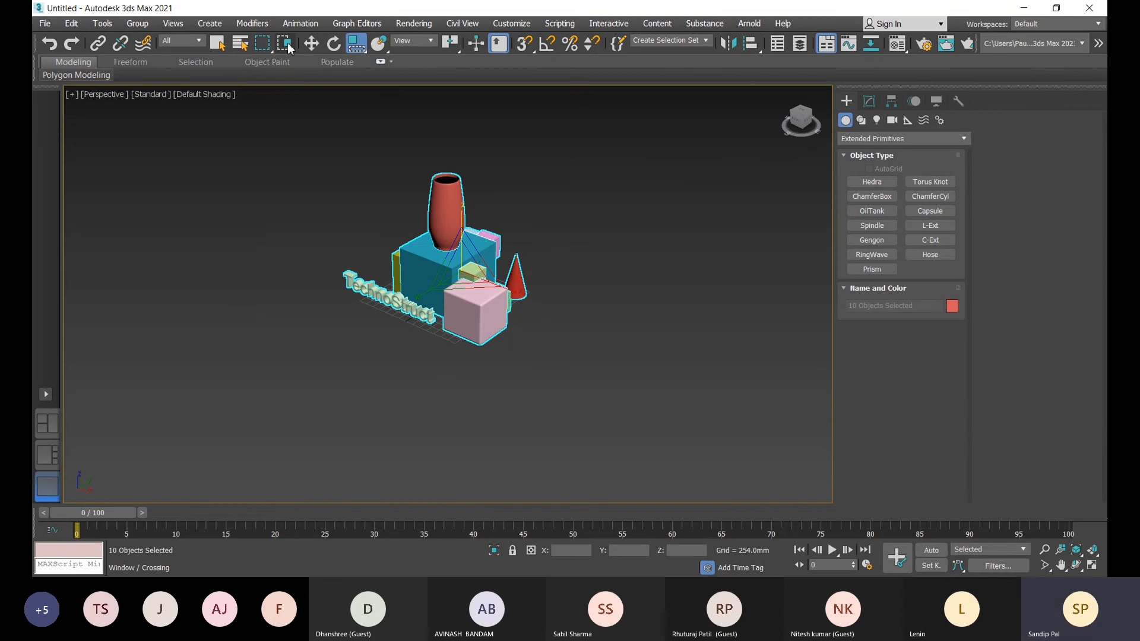
- Clear the selection and reselect the objects with a smaller rectangular crossing region that cuts through the cone and chamfer box
{"action": "left_click", "coordinate": [646, 175]}
{"action": "left_click_drag", "start_coordinate": [545, 301], "coordinate": [517, 311]}
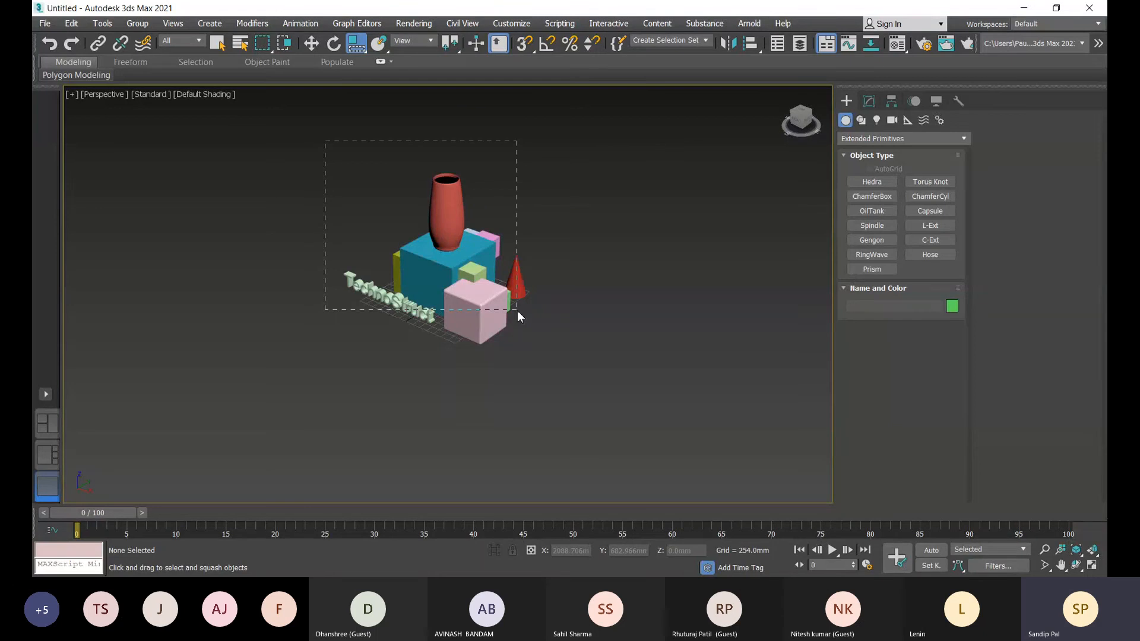
{"action": "left_click_drag", "start_coordinate": [517, 311], "coordinate": [517, 311]}
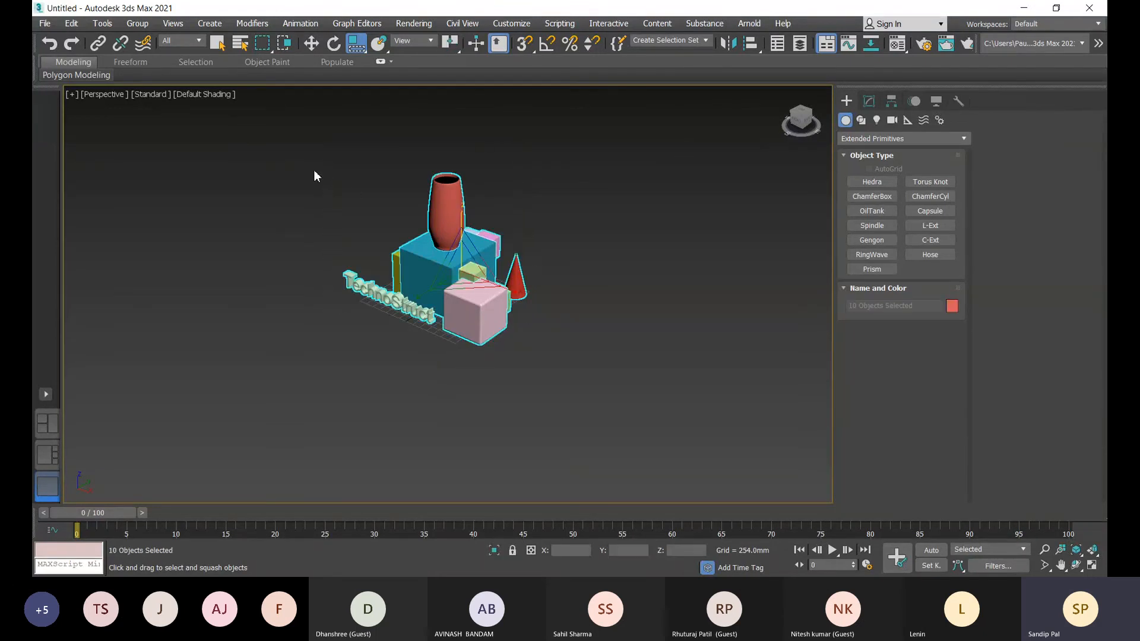
- Turn on Window selection, select only the fully enclosed pot with a rectangular region, and restore Crossing selection
{"action": "left_click", "coordinate": [284, 42]}
{"action": "left_click", "coordinate": [372, 180]}
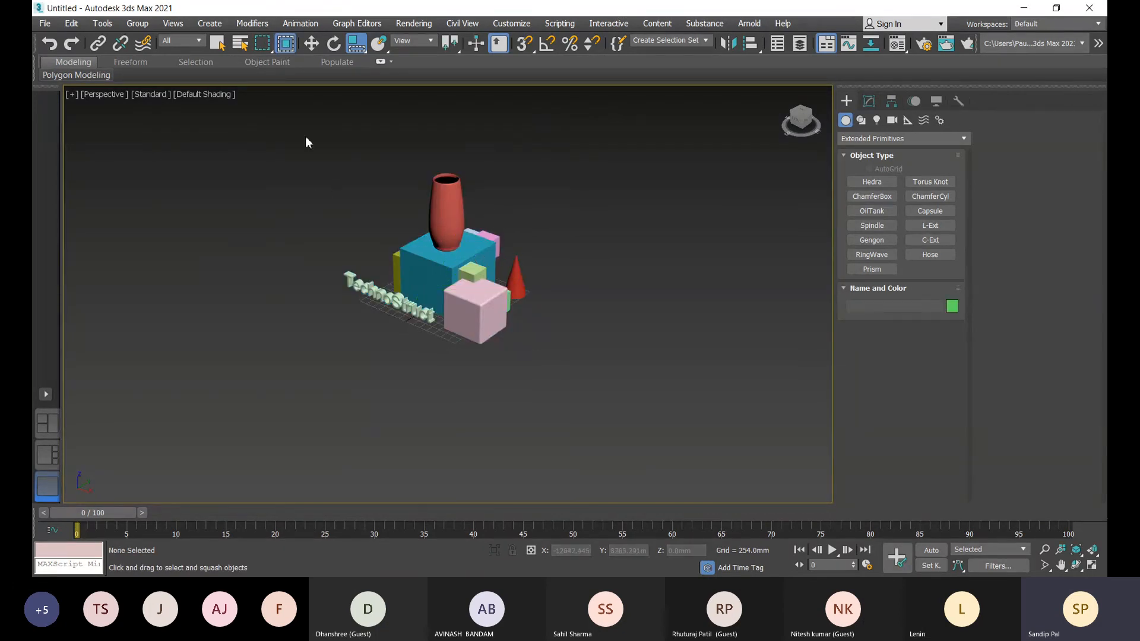
{"action": "left_click_drag", "start_coordinate": [520, 232], "coordinate": [527, 259]}
{"action": "left_click_drag", "start_coordinate": [527, 258], "coordinate": [527, 257]}
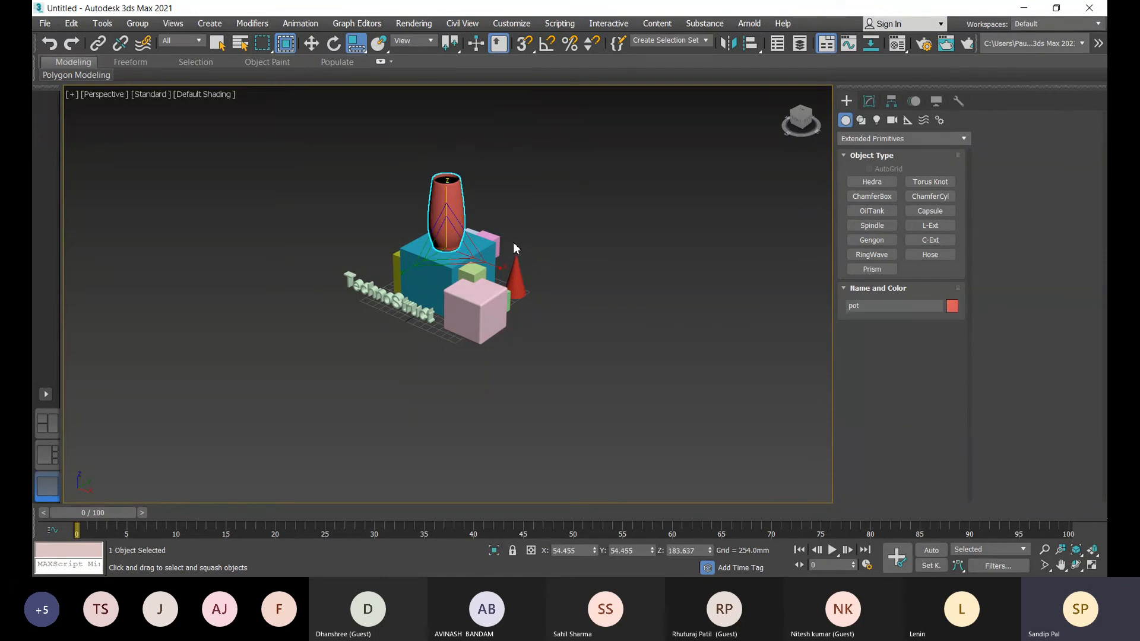
{"action": "left_click", "coordinate": [287, 45]}
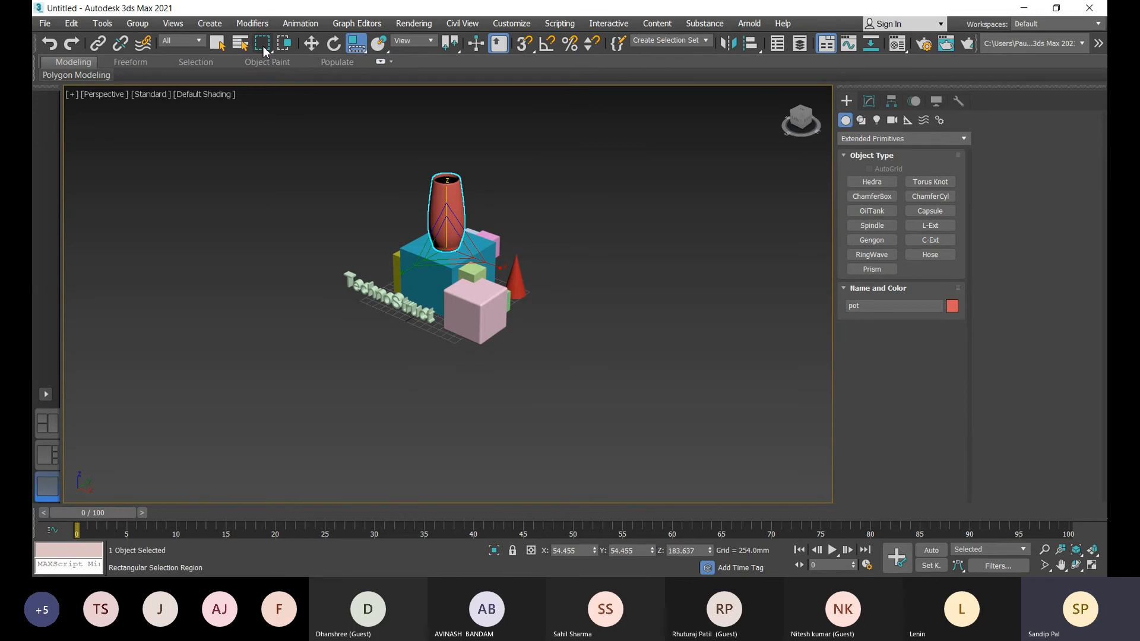
- Change the selection region to Circular and select the objects around the blue box with a circle
{"action": "left_click", "coordinate": [263, 48]}
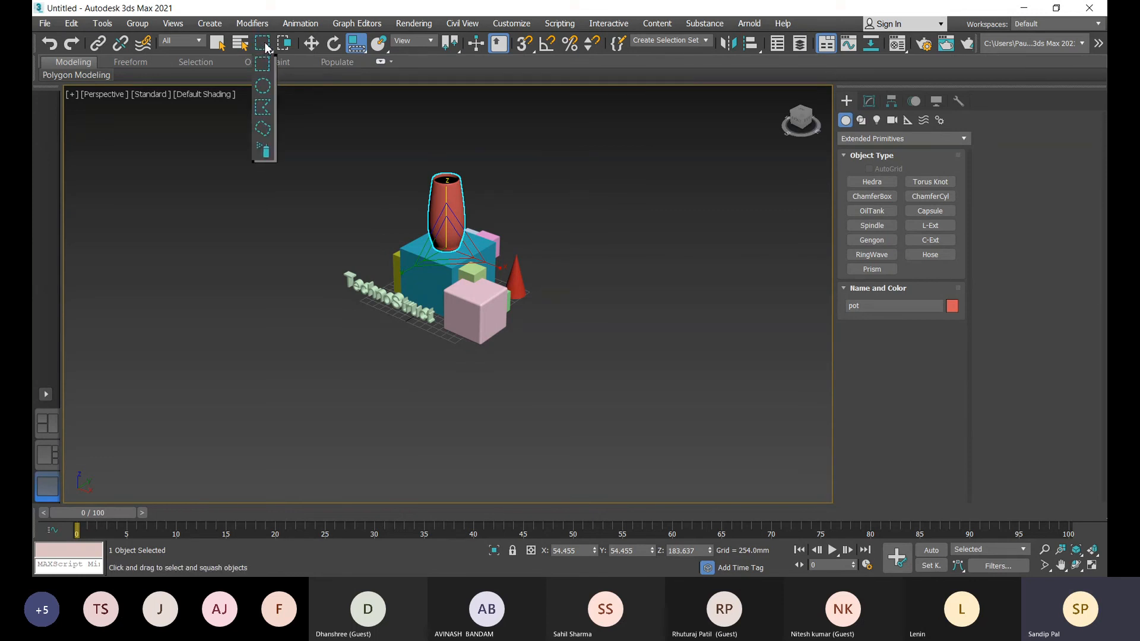
{"action": "left_click", "coordinate": [289, 76]}
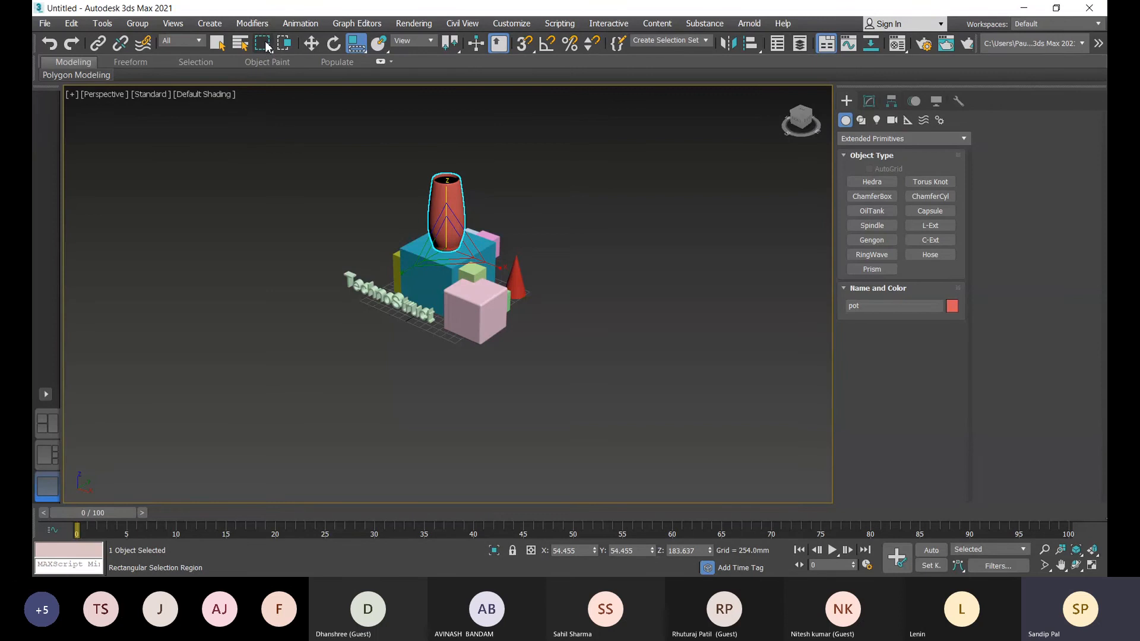
{"action": "left_click", "coordinate": [266, 46]}
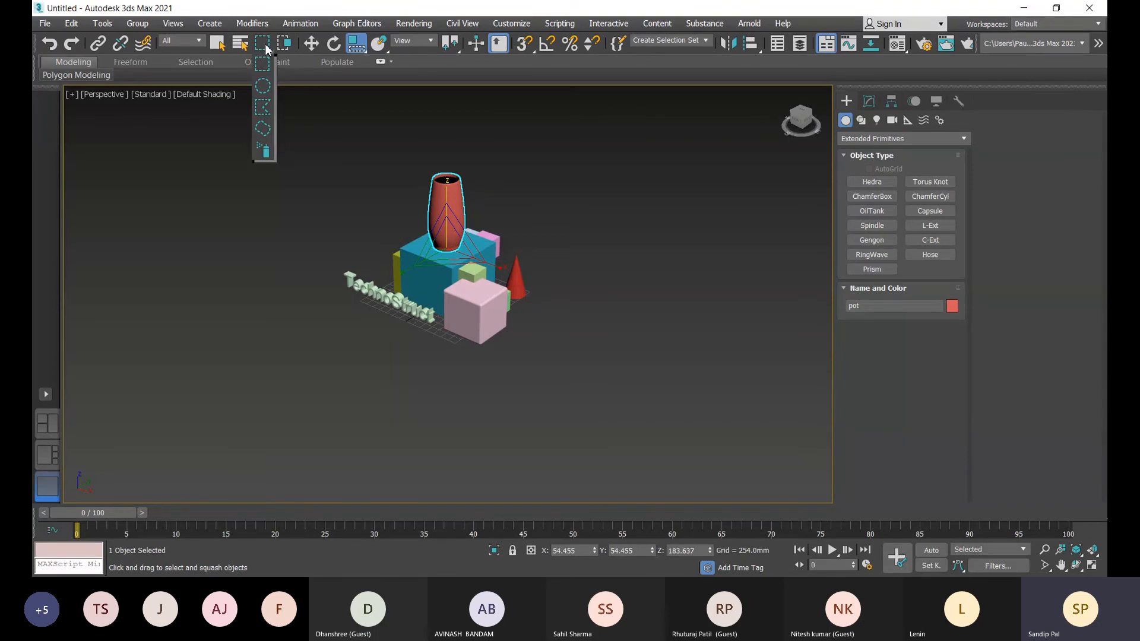
{"action": "left_click", "coordinate": [267, 89]}
{"action": "left_click_drag", "start_coordinate": [355, 160], "coordinate": [501, 277]}
- Change the selection region to Fence and select all the objects with a closed polygon drawn around them
{"action": "left_click_drag", "start_coordinate": [274, 65], "coordinate": [264, 112]}
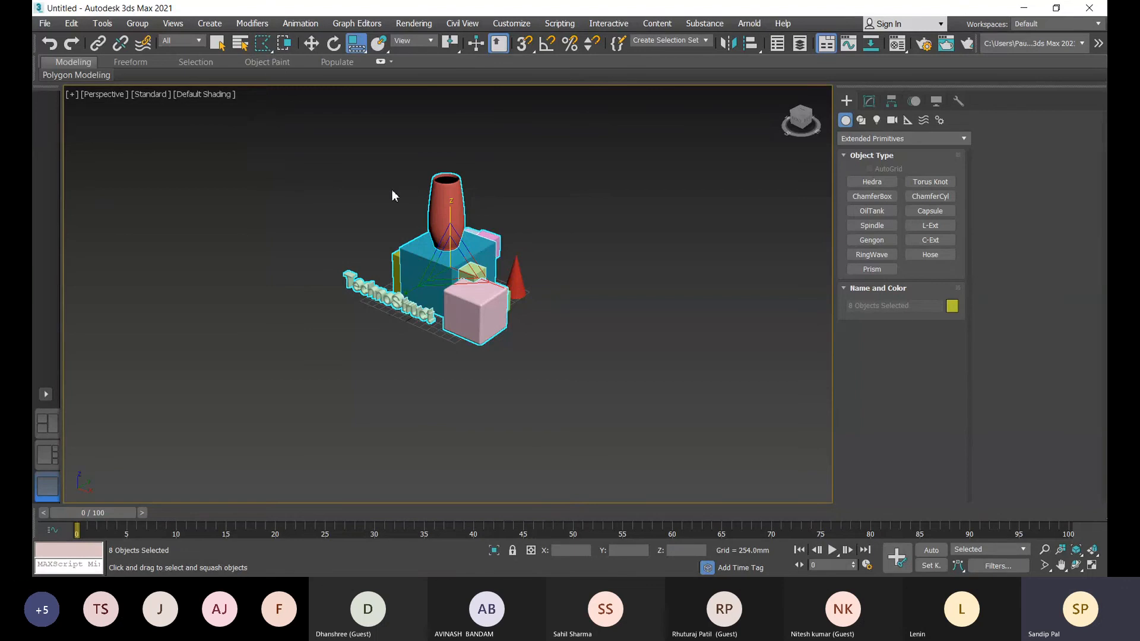
{"action": "left_click", "coordinate": [444, 125]}
{"action": "left_click", "coordinate": [539, 169]}
{"action": "left_click", "coordinate": [545, 324]}
{"action": "left_click", "coordinate": [441, 400]}
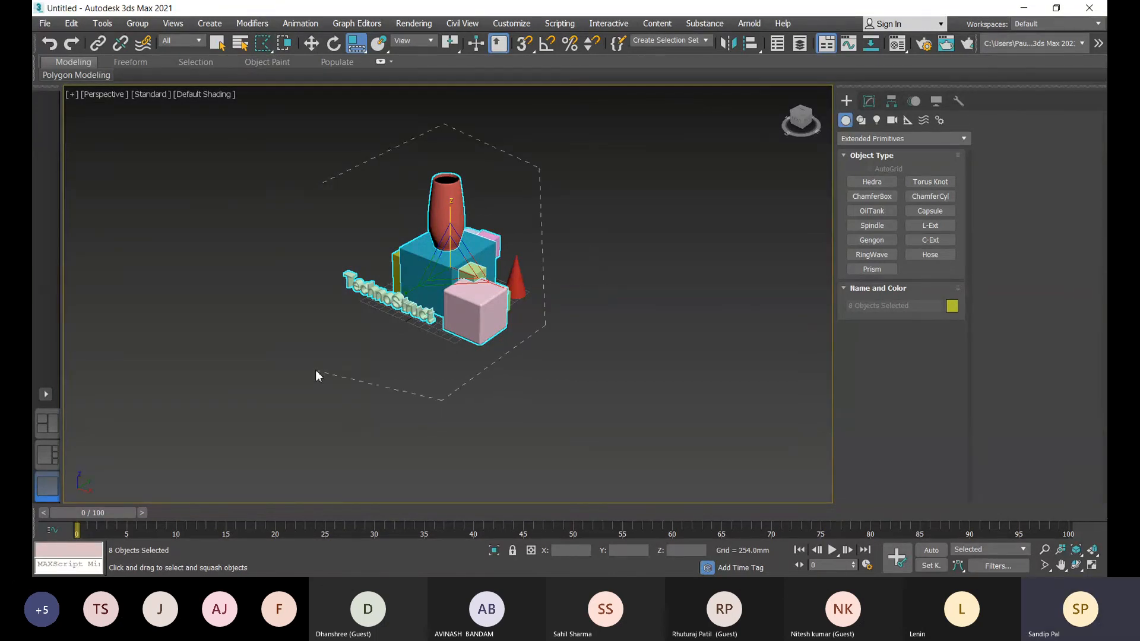
{"action": "left_click", "coordinate": [321, 330]}
{"action": "left_click", "coordinate": [323, 186]}
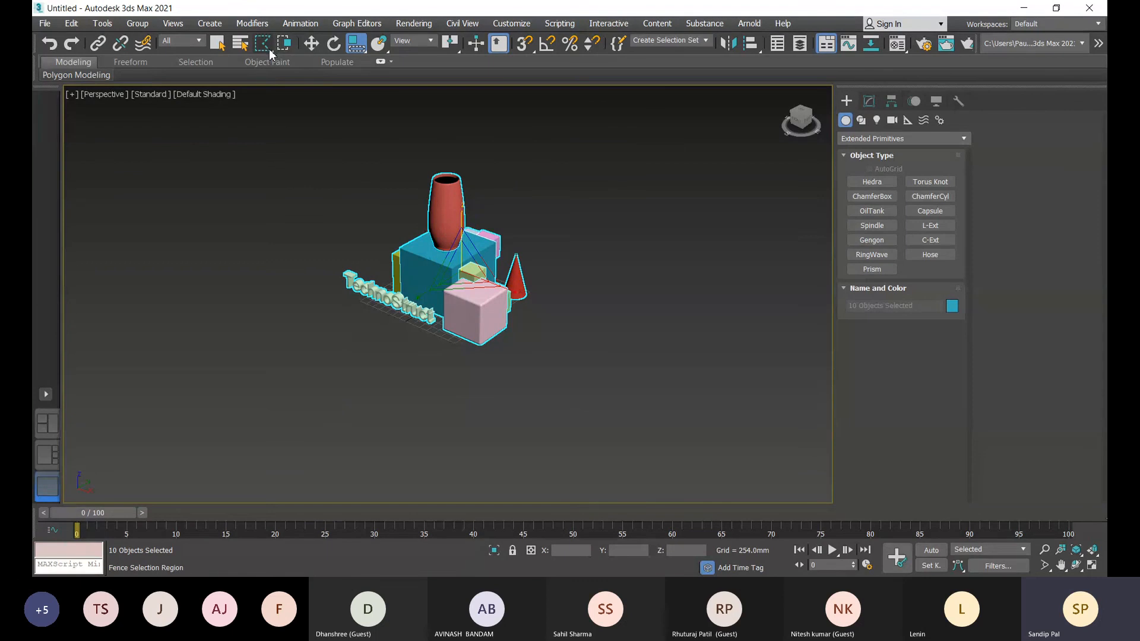
- Change the selection region to Lasso and select all the objects with a freehand loop around them
{"action": "mouse_move", "coordinate": [269, 48]}
{"action": "left_mouse_down"}
{"action": "mouse_move", "coordinate": [261, 136]}
{"action": "mouse_move", "coordinate": [453, 114]}
{"action": "mouse_move", "coordinate": [631, 237]}
{"action": "mouse_move", "coordinate": [492, 368]}
{"action": "left_mouse_up"}
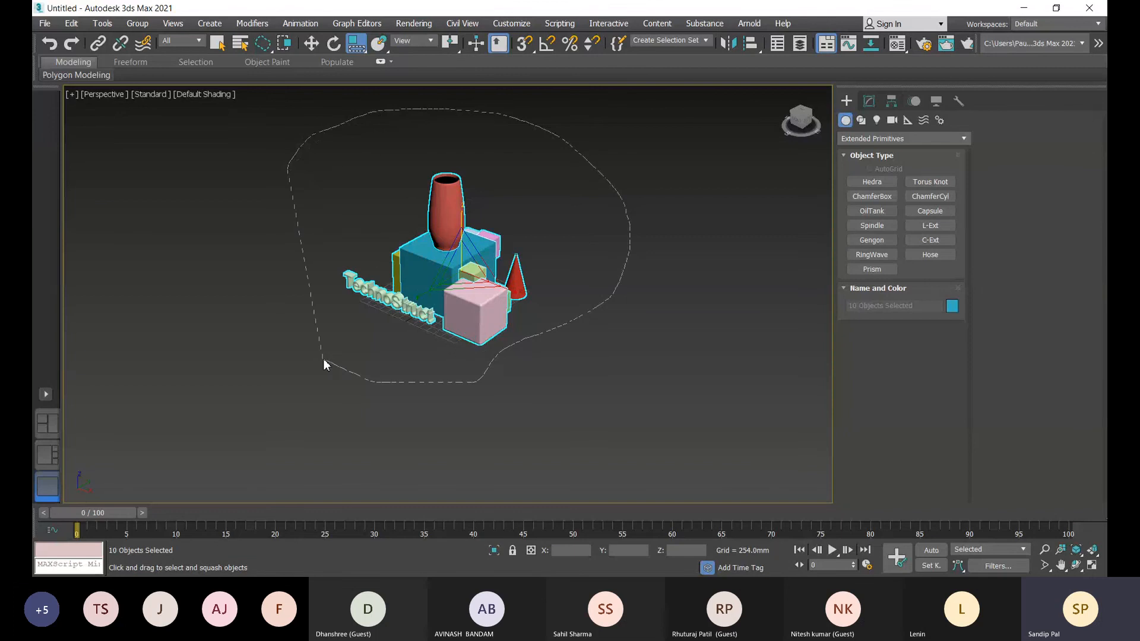
{"action": "left_click_drag", "start_coordinate": [324, 360], "coordinate": [283, 310]}
{"action": "left_click_drag", "start_coordinate": [282, 204], "coordinate": [282, 204]}
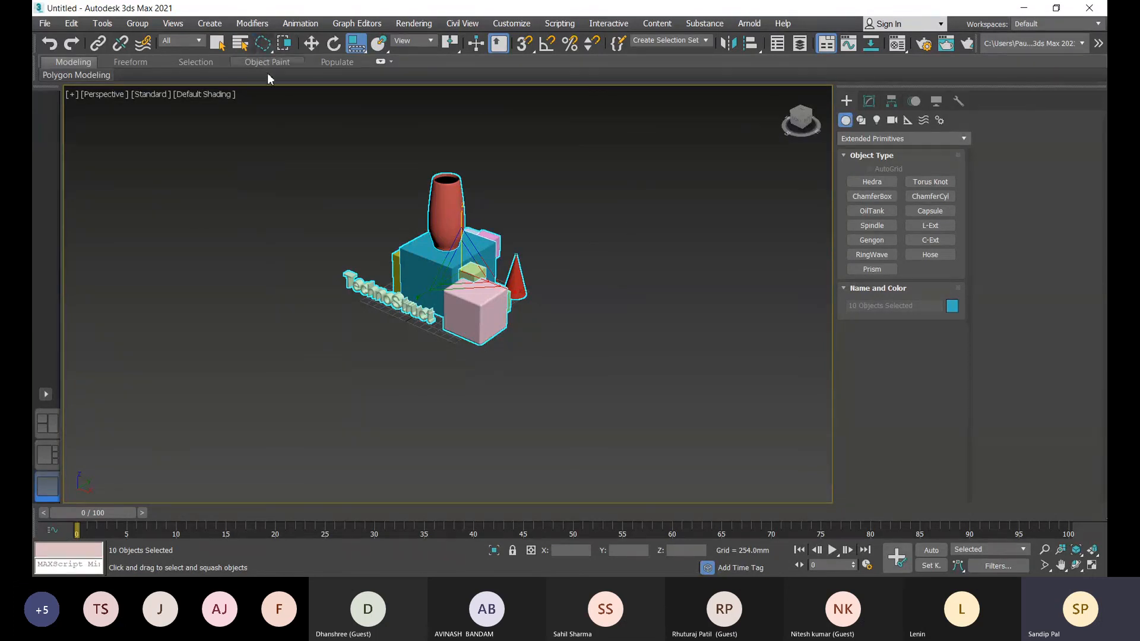
- Change the selection region to Paint, ready for brushing over objects in the viewport
{"action": "left_click_drag", "start_coordinate": [262, 43], "coordinate": [263, 148]}
{"action": "right_click", "coordinate": [344, 171]}
{"action": "left_click", "coordinate": [276, 201]}
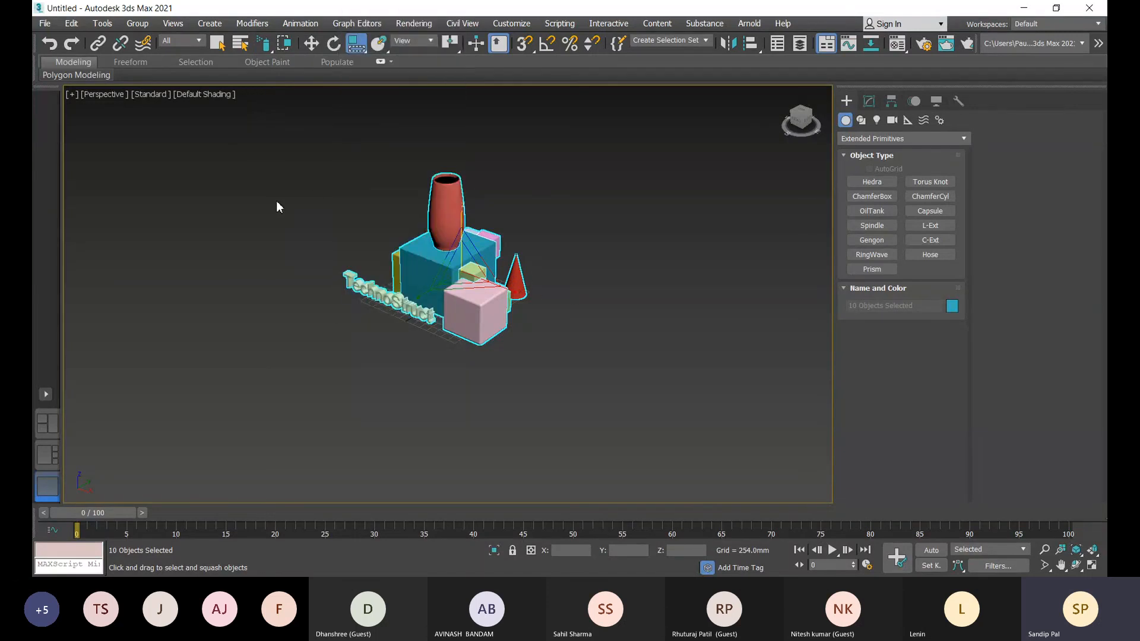
- Clear the current selection and select all the objects by brushing over them with the Paint selection region
{"action": "left_click", "coordinate": [345, 181]}
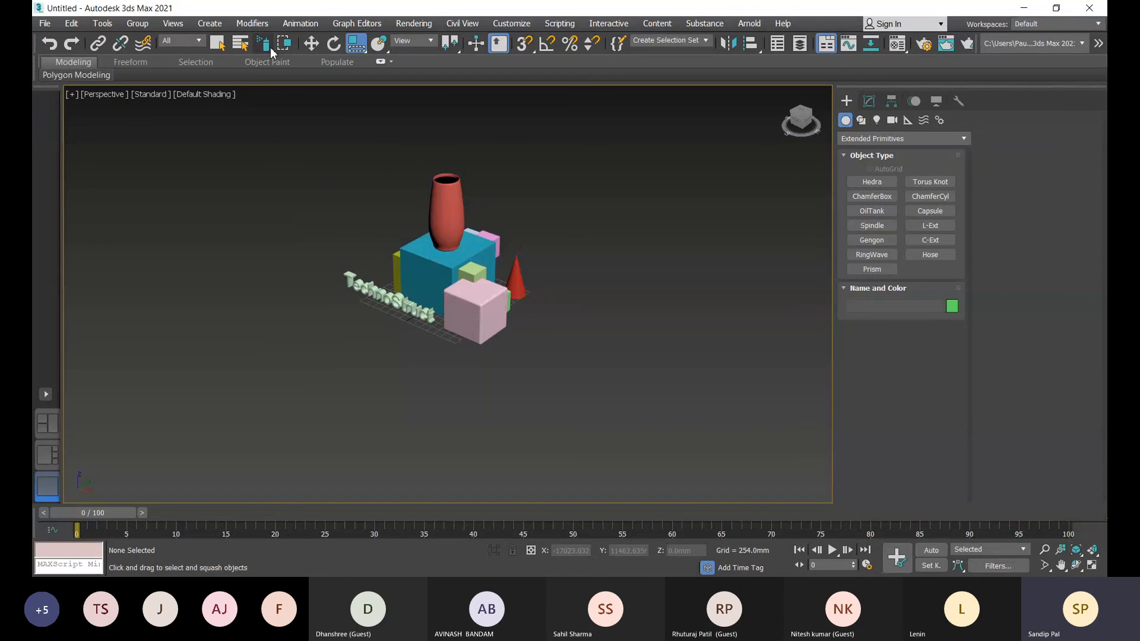
{"action": "mouse_move", "coordinate": [494, 217]}
{"action": "left_mouse_down"}
{"action": "mouse_move", "coordinate": [484, 196]}
{"action": "mouse_move", "coordinate": [497, 190]}
{"action": "mouse_move", "coordinate": [385, 264]}
{"action": "mouse_move", "coordinate": [345, 276]}
{"action": "mouse_move", "coordinate": [498, 241]}
{"action": "mouse_move", "coordinate": [475, 303]}
{"action": "left_mouse_up"}
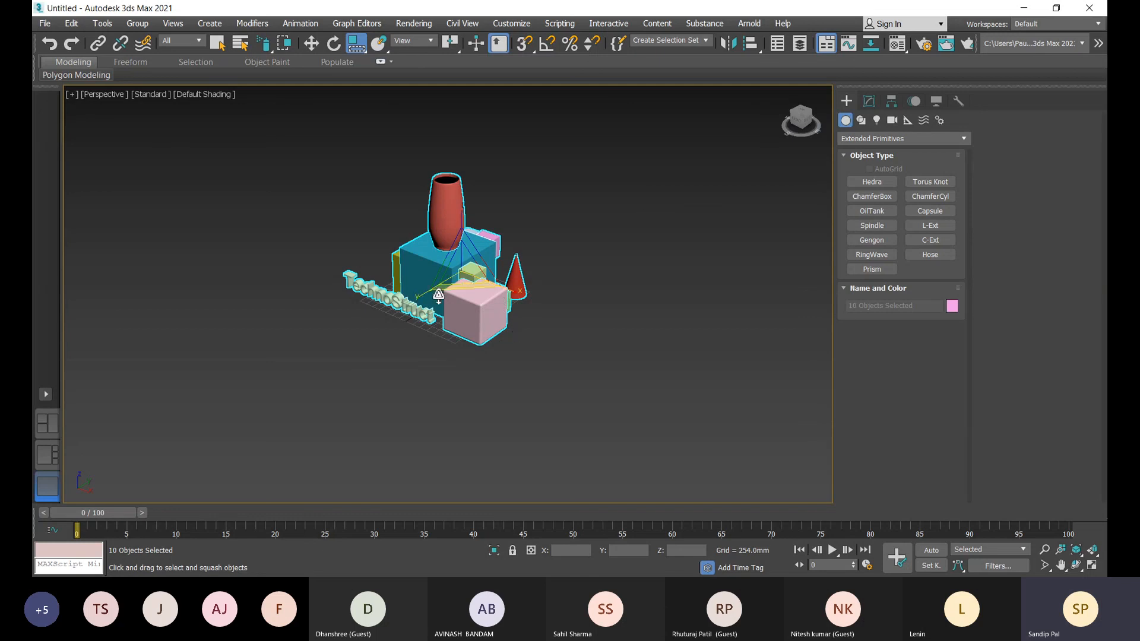
- Switch the object category to Standard Primitives and change the scale tool from squash to uniform scaling
{"action": "left_click", "coordinate": [872, 153]}
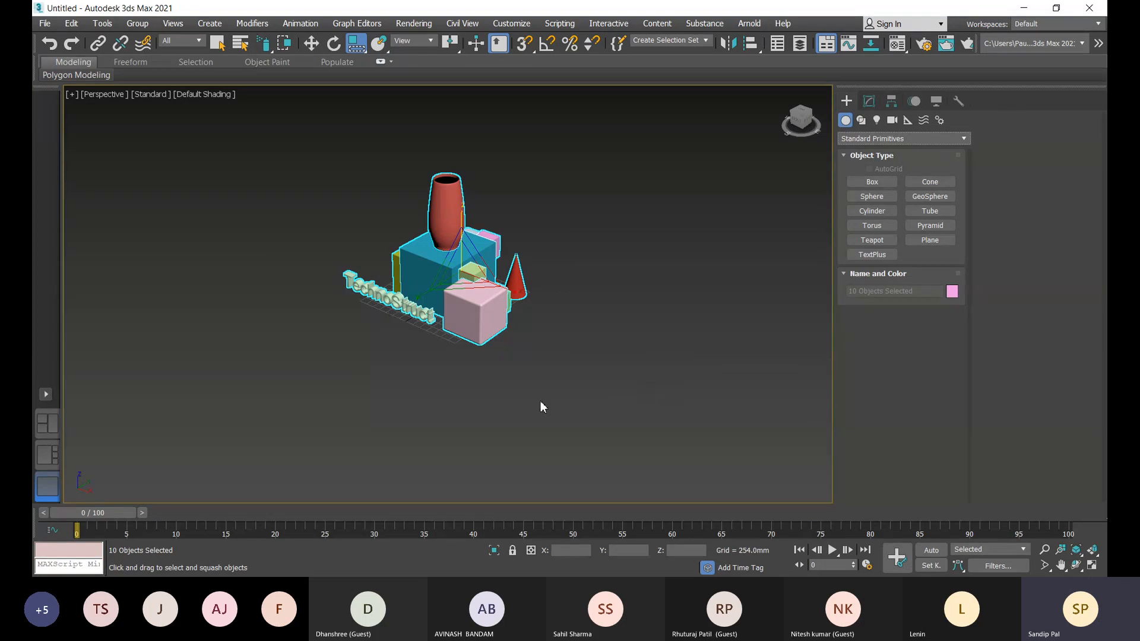
{"action": "middle_click_drag", "start_coordinate": [416, 260], "coordinate": [460, 264]}
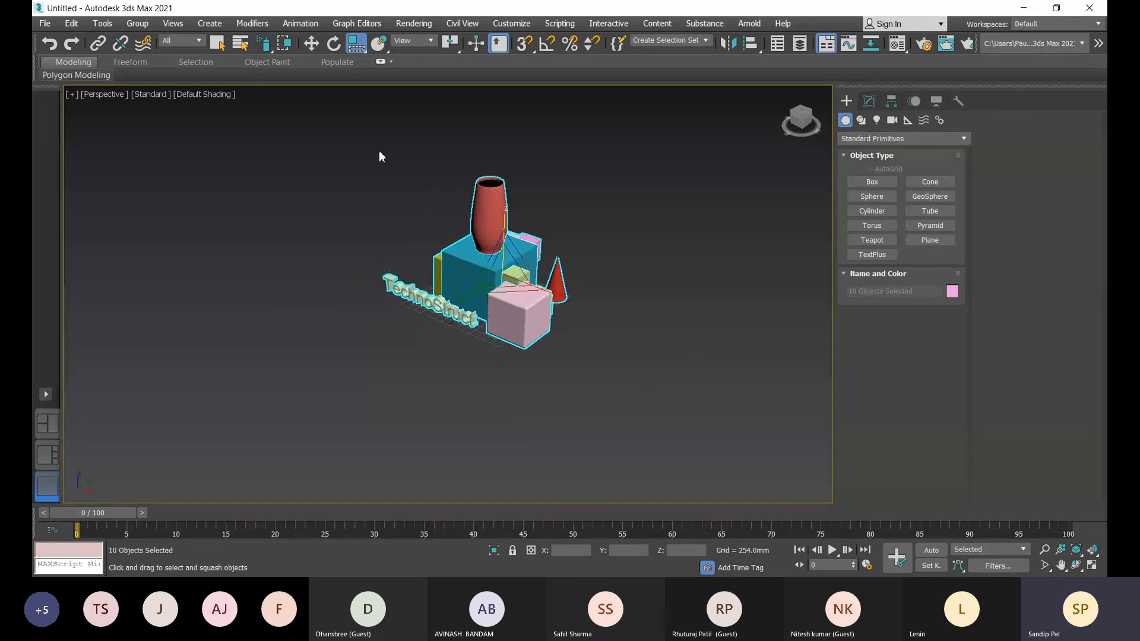
{"action": "left_click_drag", "start_coordinate": [363, 55], "coordinate": [358, 69]}
{"action": "middle_click_drag", "start_coordinate": [639, 307], "coordinate": [595, 324]}
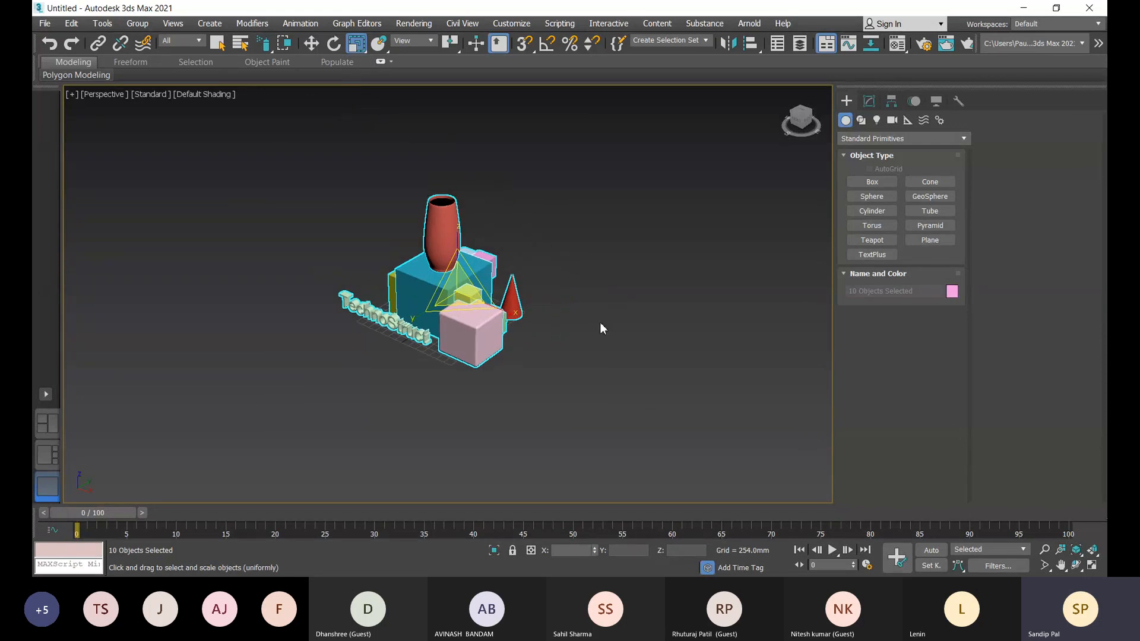
- Change the selection region back to Rectangular and select all the objects with a rectangle drawn around them
{"action": "left_click_drag", "start_coordinate": [227, 174], "coordinate": [618, 448]}
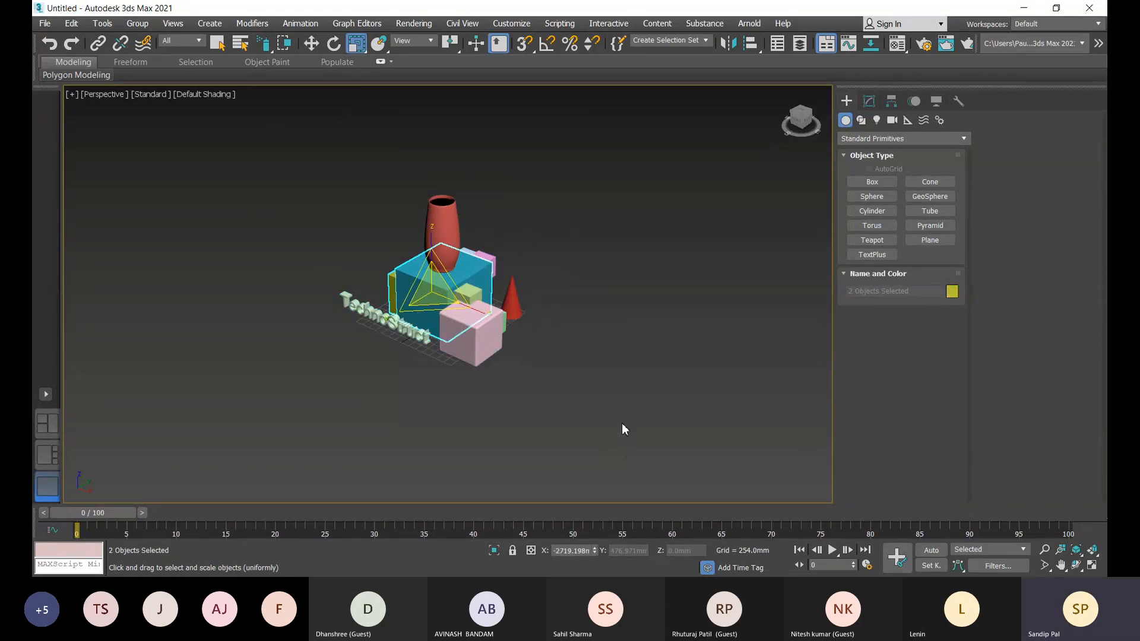
{"action": "left_click_drag", "start_coordinate": [265, 49], "coordinate": [260, 73]}
{"action": "left_click_drag", "start_coordinate": [589, 380], "coordinate": [607, 404]}
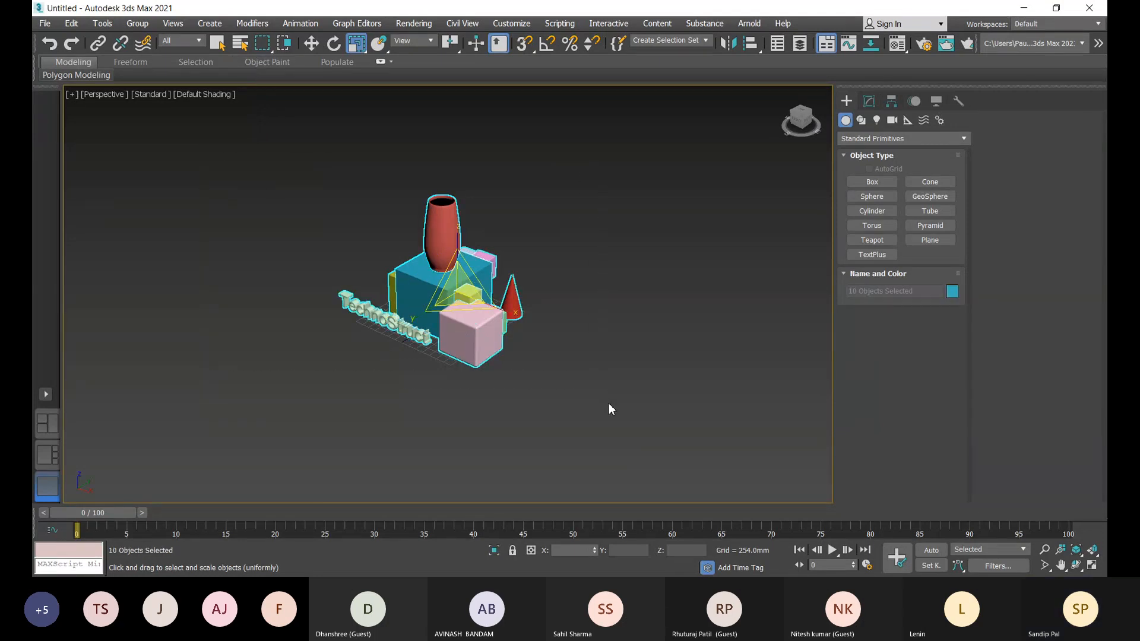